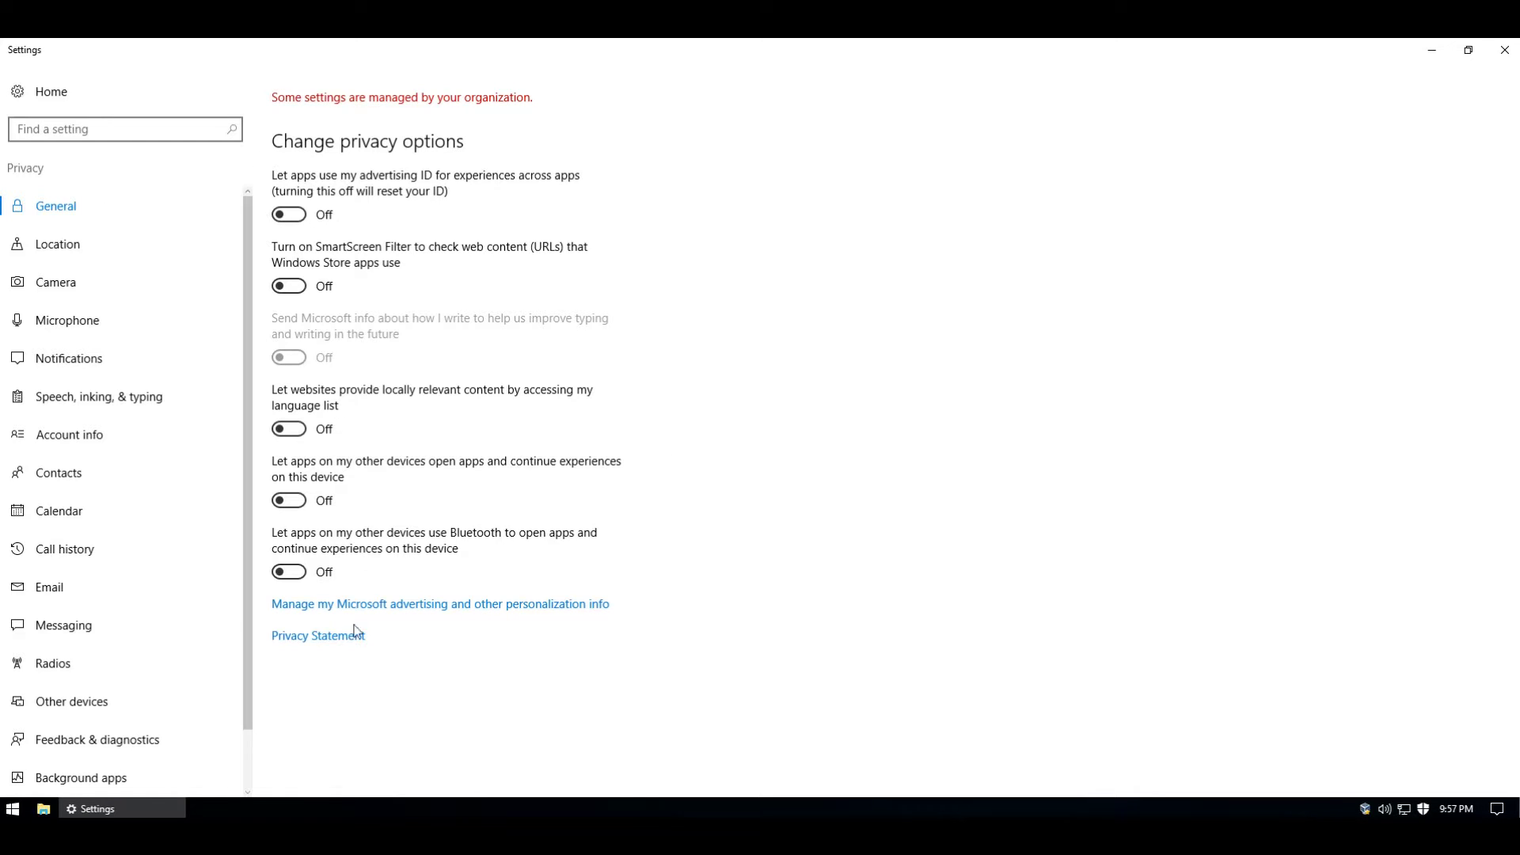
# Review the Windows privacy settings pages: Location, Camera, Notifications, Speech, inking, & typing, Account info, Contacts, Calendar, Call history and Email.
pyautogui.click(59, 247)
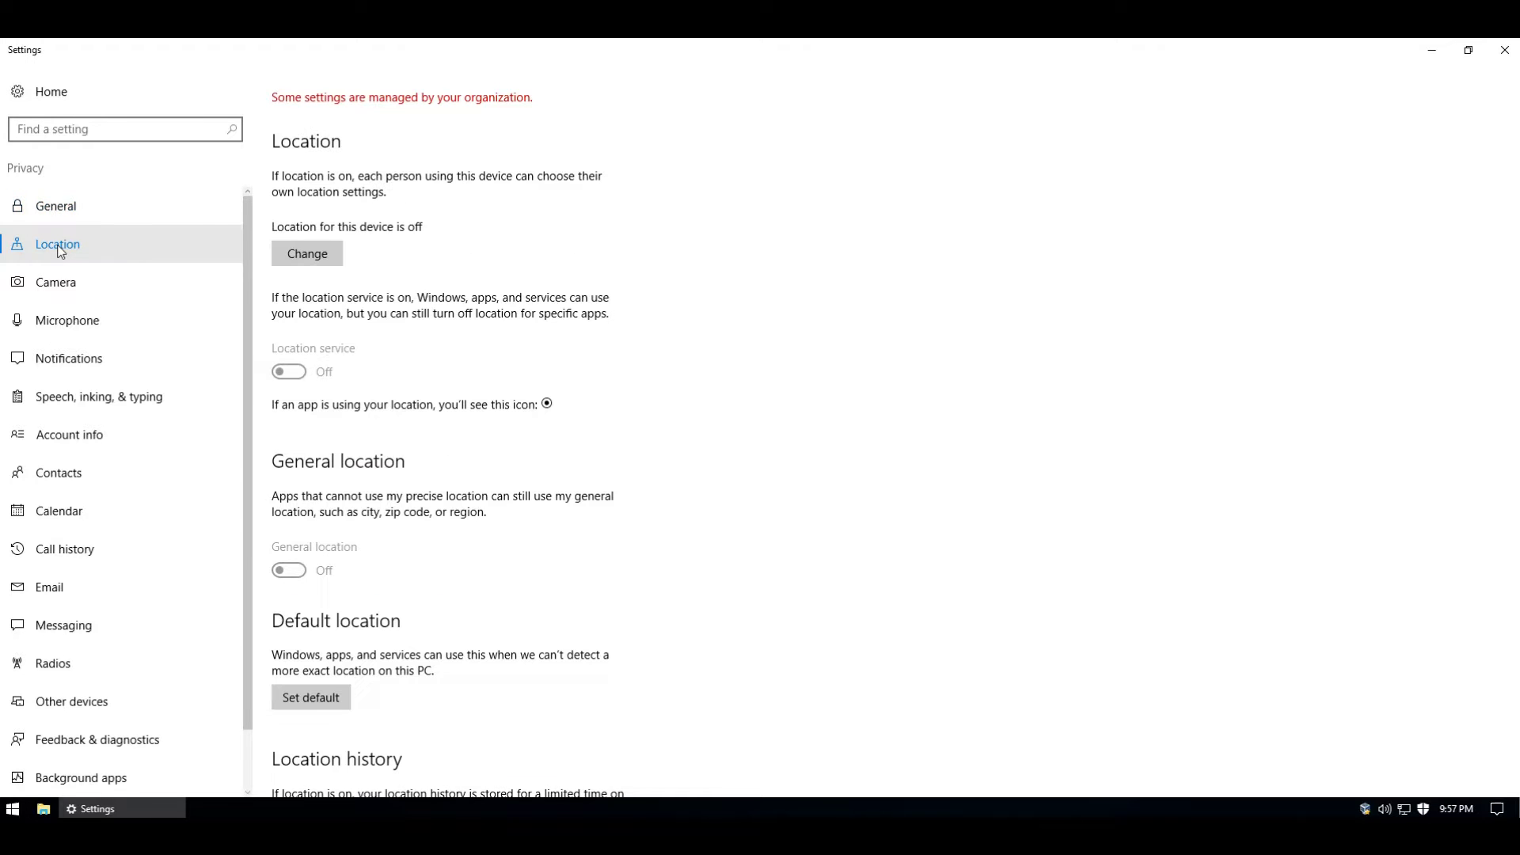
pyautogui.click(57, 288)
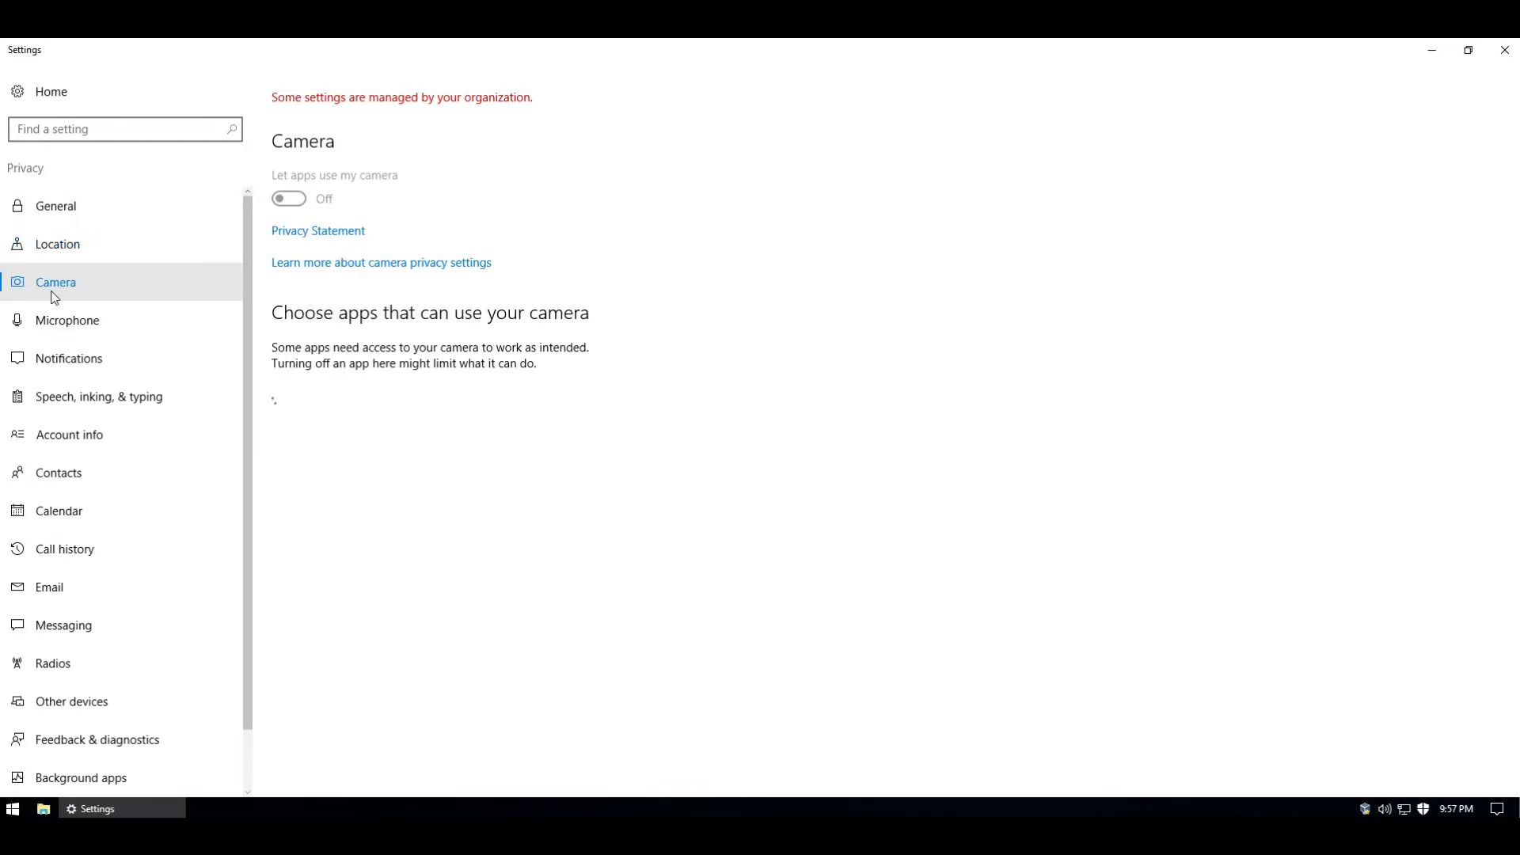
pyautogui.click(71, 366)
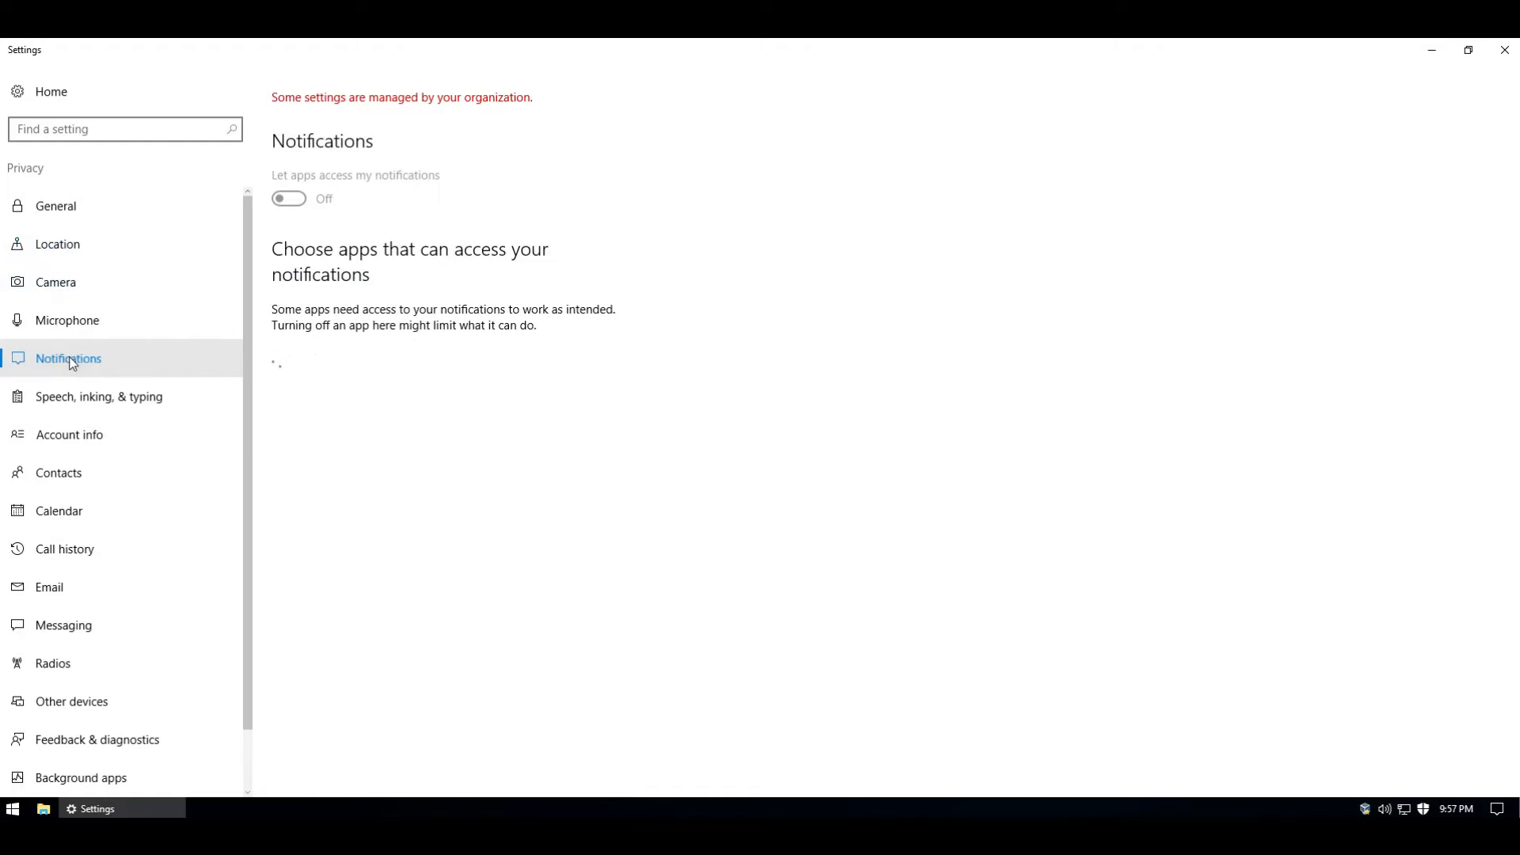
pyautogui.click(77, 401)
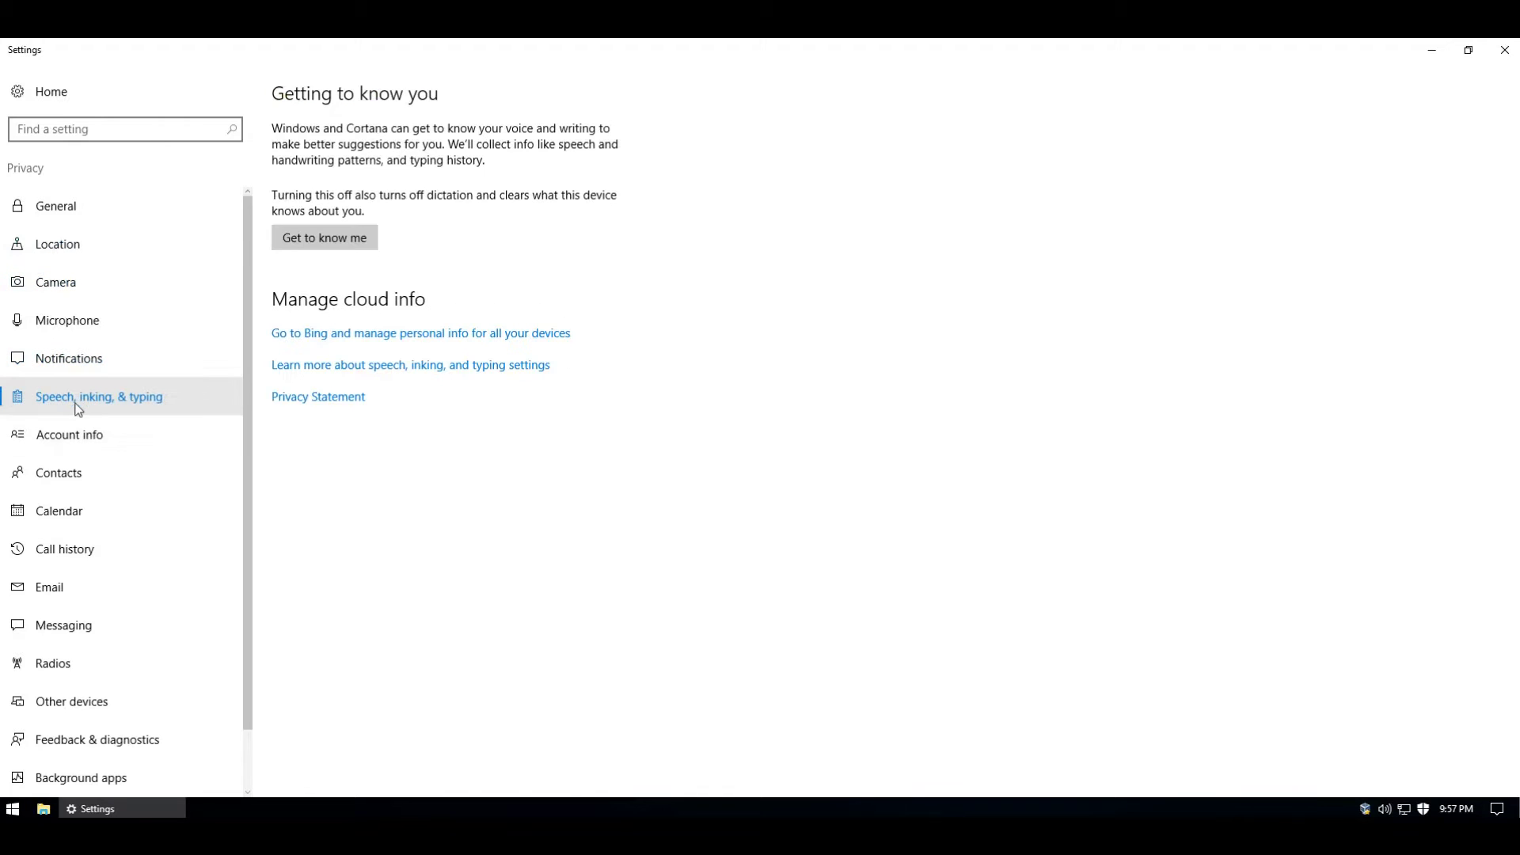
pyautogui.click(71, 445)
pyautogui.click(71, 479)
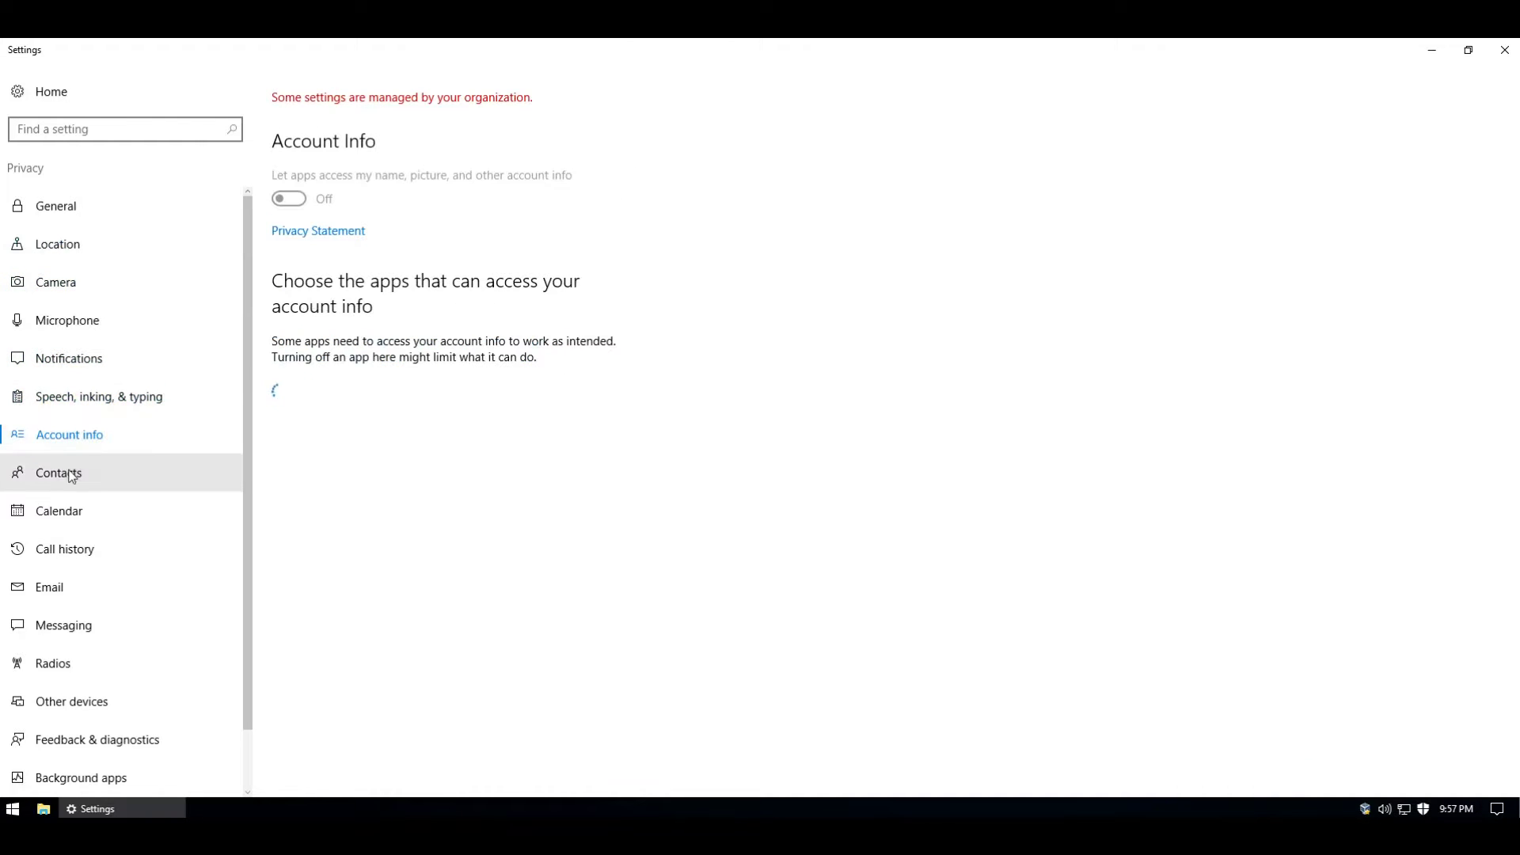
pyautogui.click(71, 511)
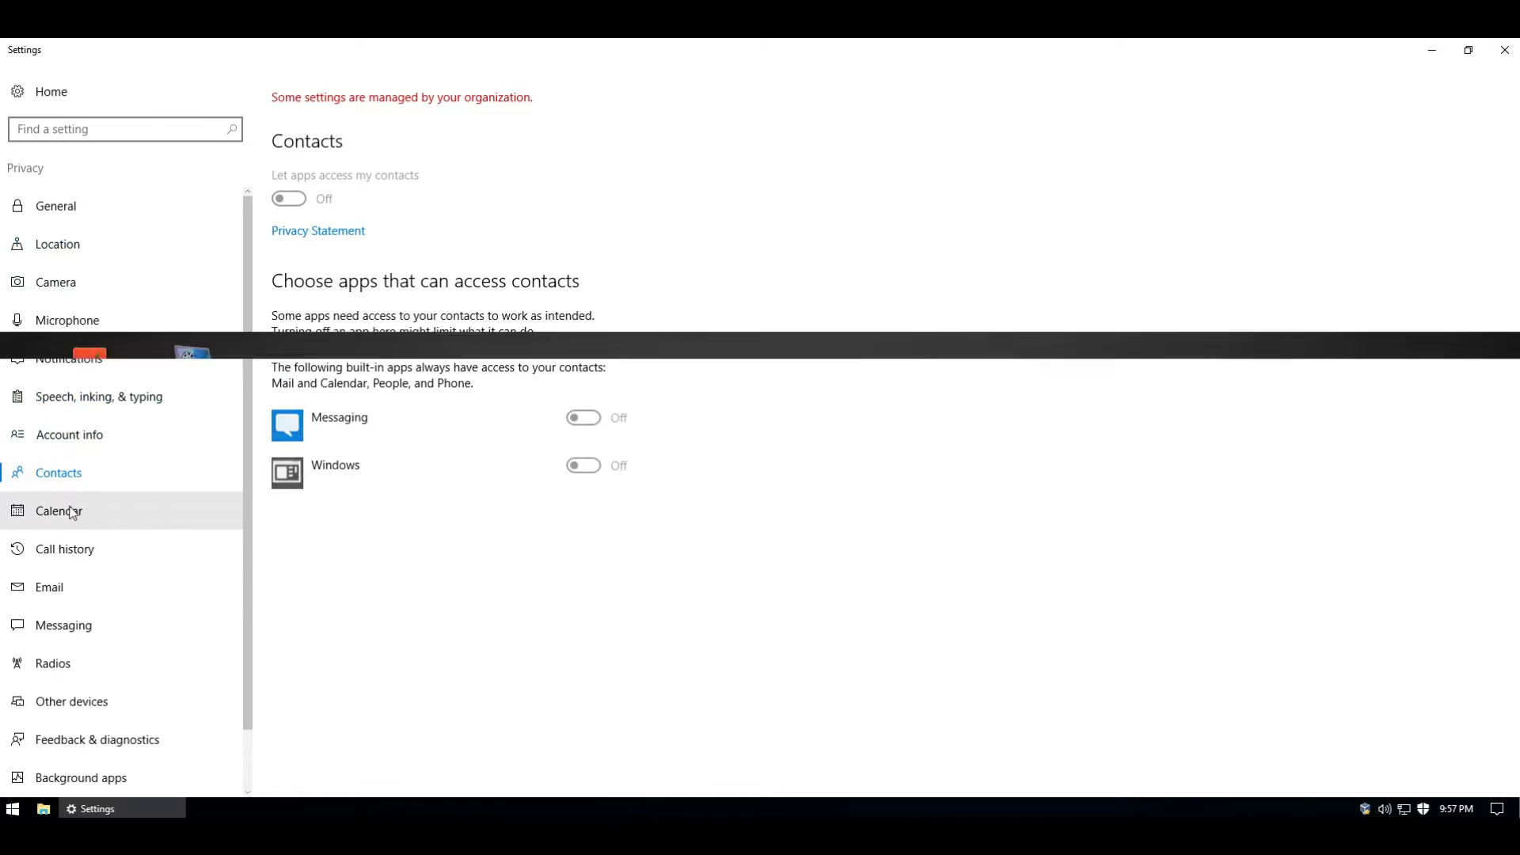
pyautogui.scroll(-1, 74, 500)
pyautogui.click(72, 483)
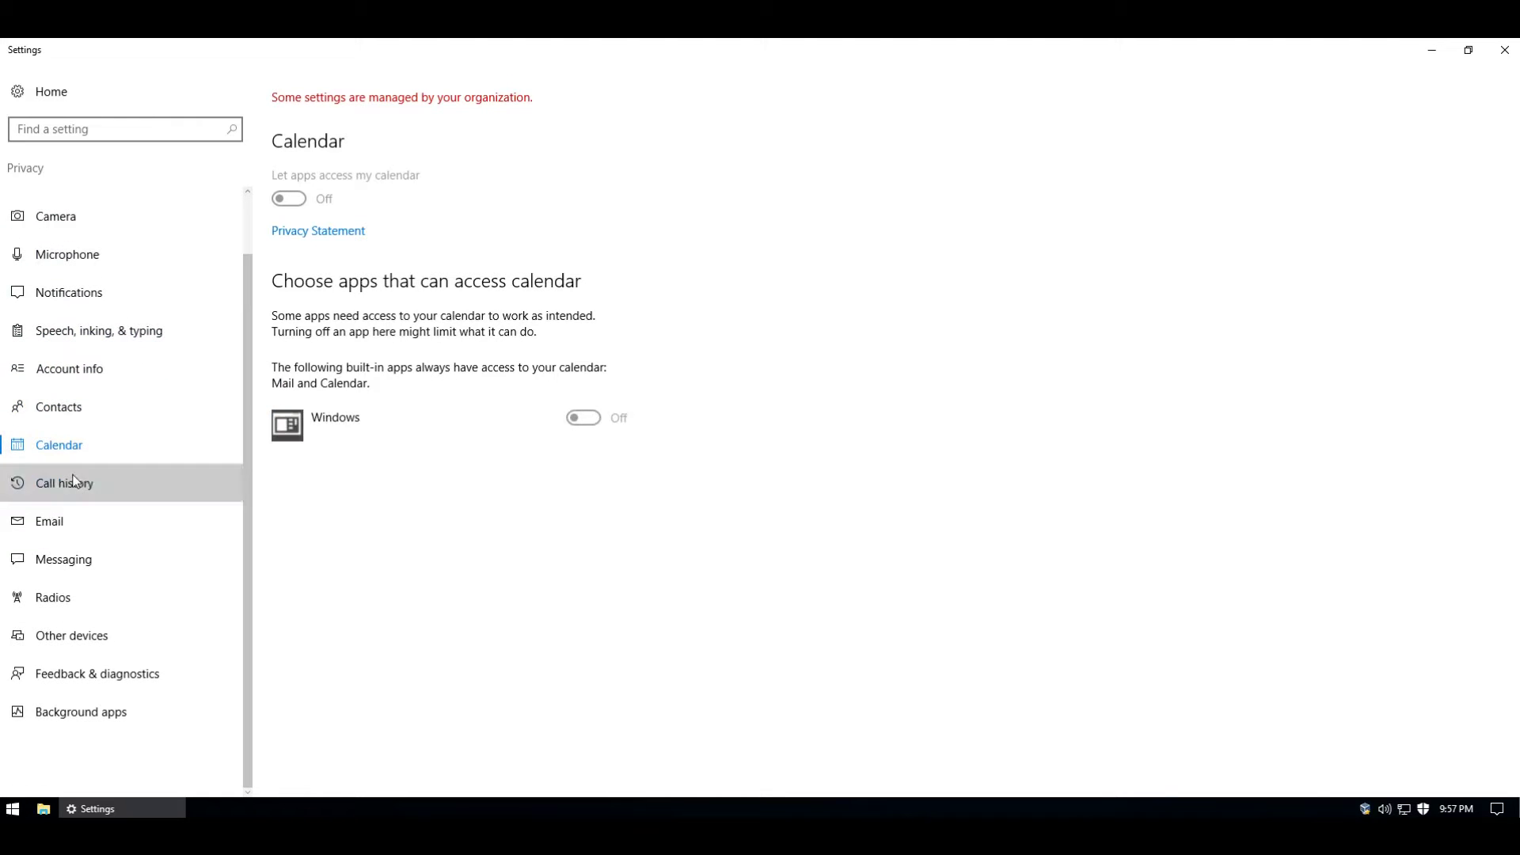
pyautogui.click(67, 516)
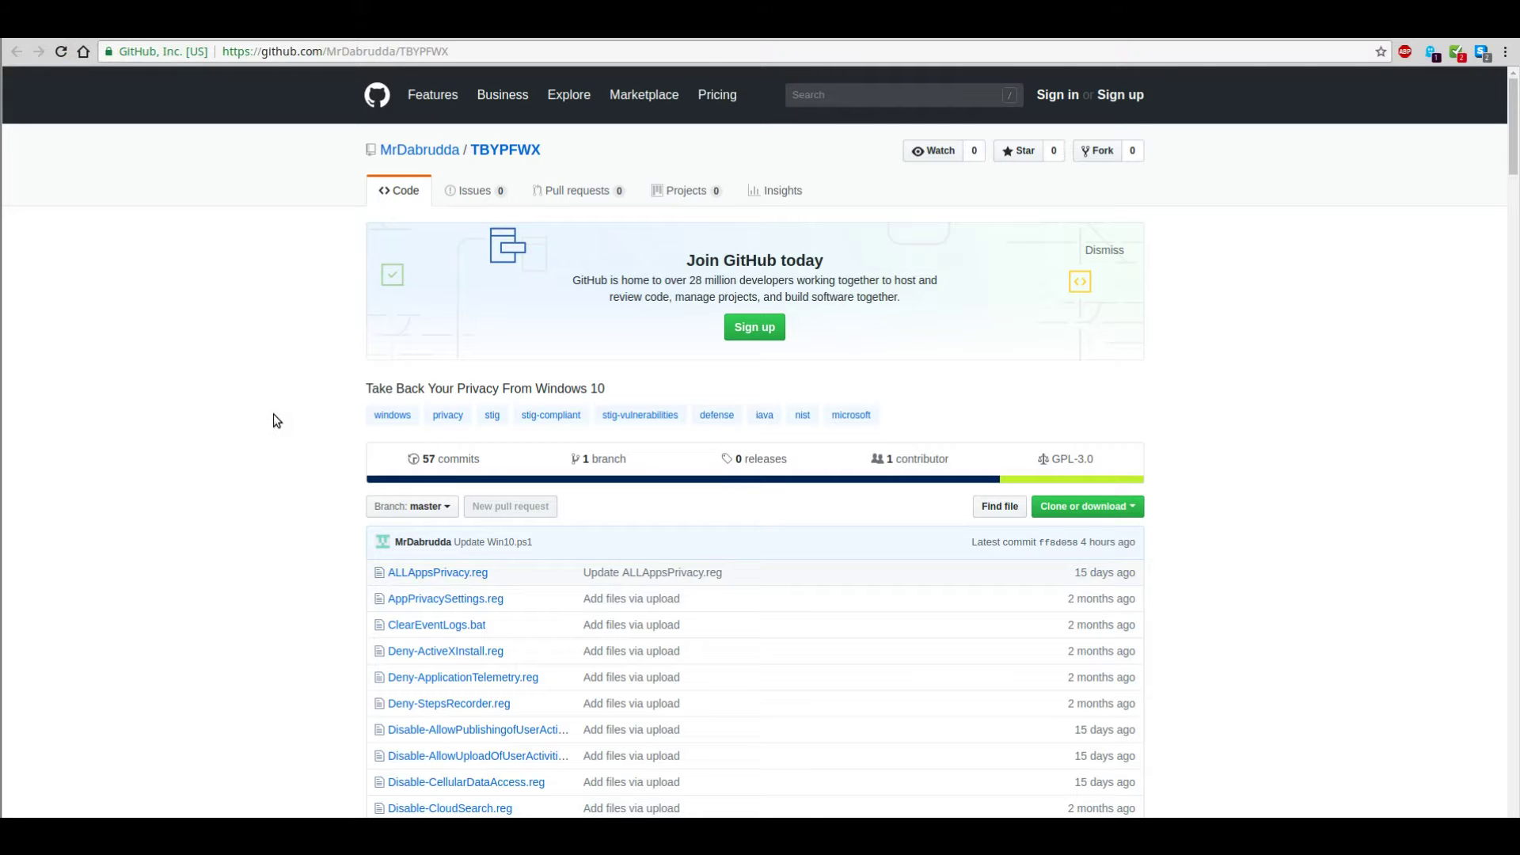
# In the browser, look over the TBYPFWX GitHub repository's overview and its description "Take Back Your Privacy From Windows 10".
pyautogui.scroll(-1, 275, 456)
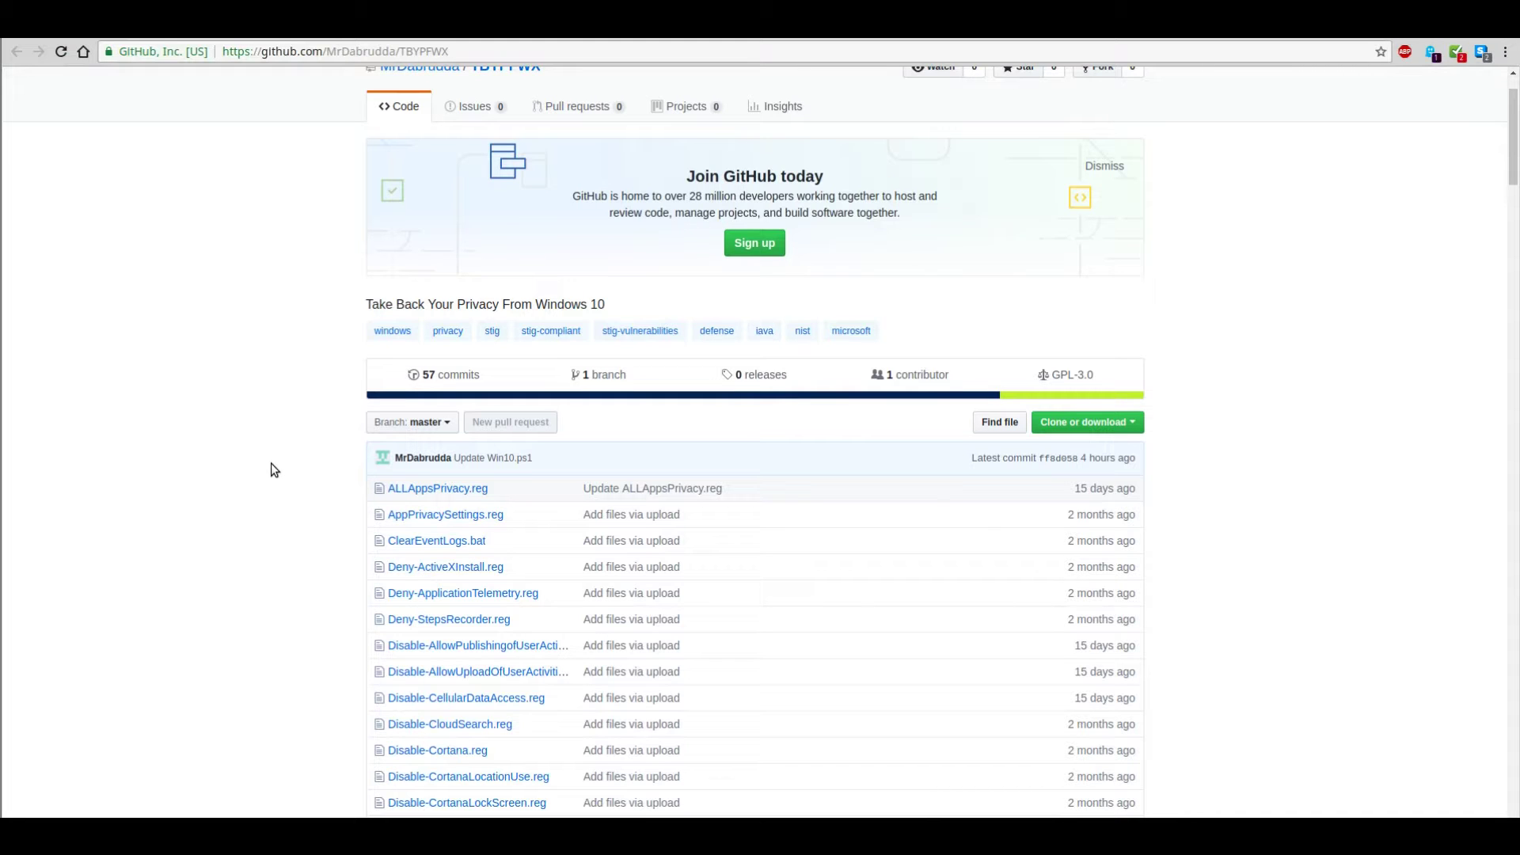
pyautogui.scroll(-2, 271, 463)
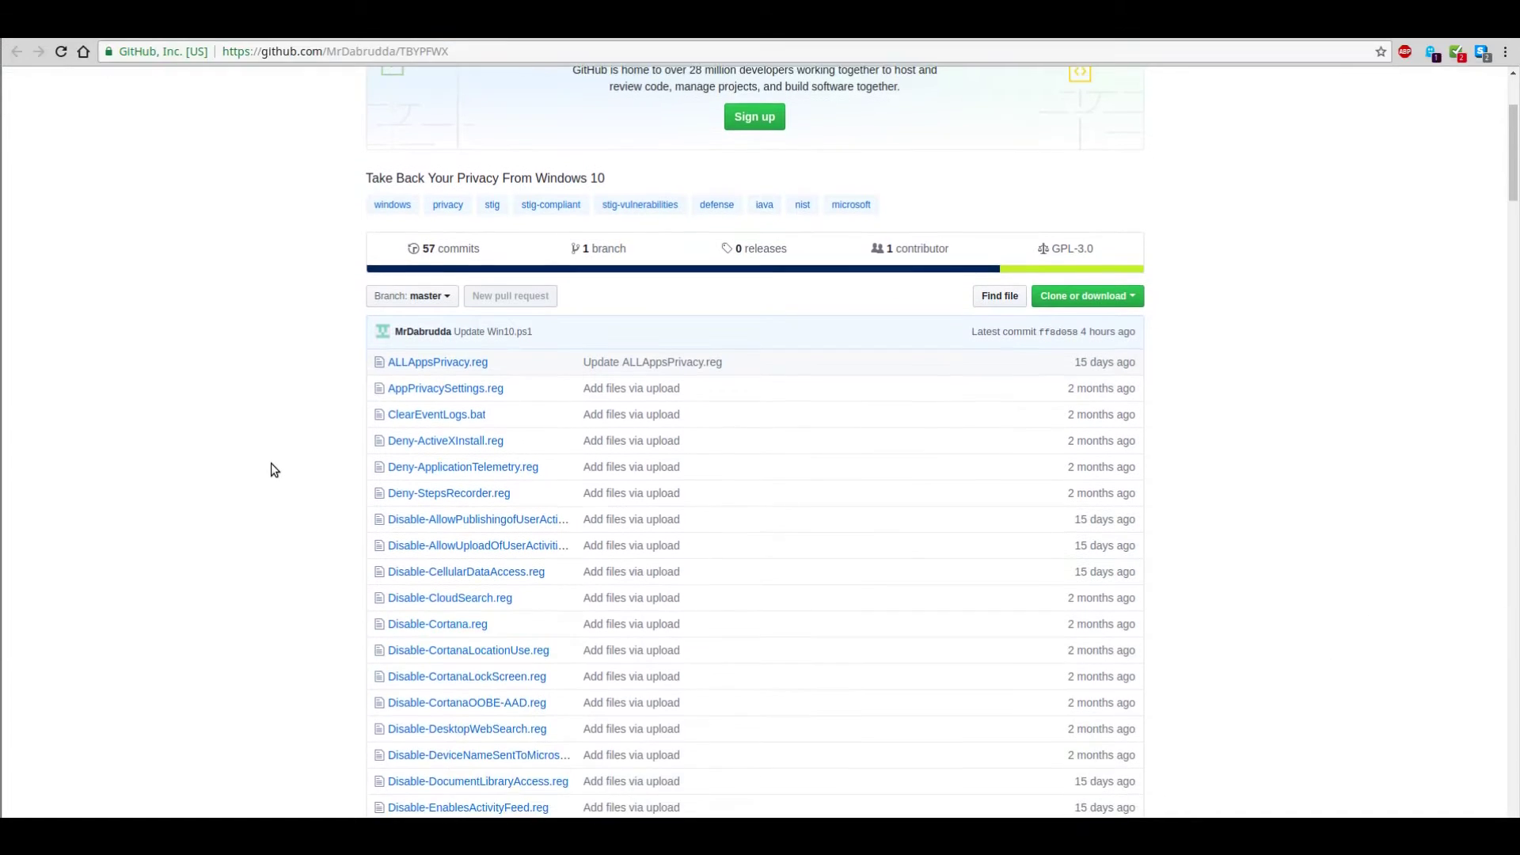
pyautogui.scroll(3, 270, 463)
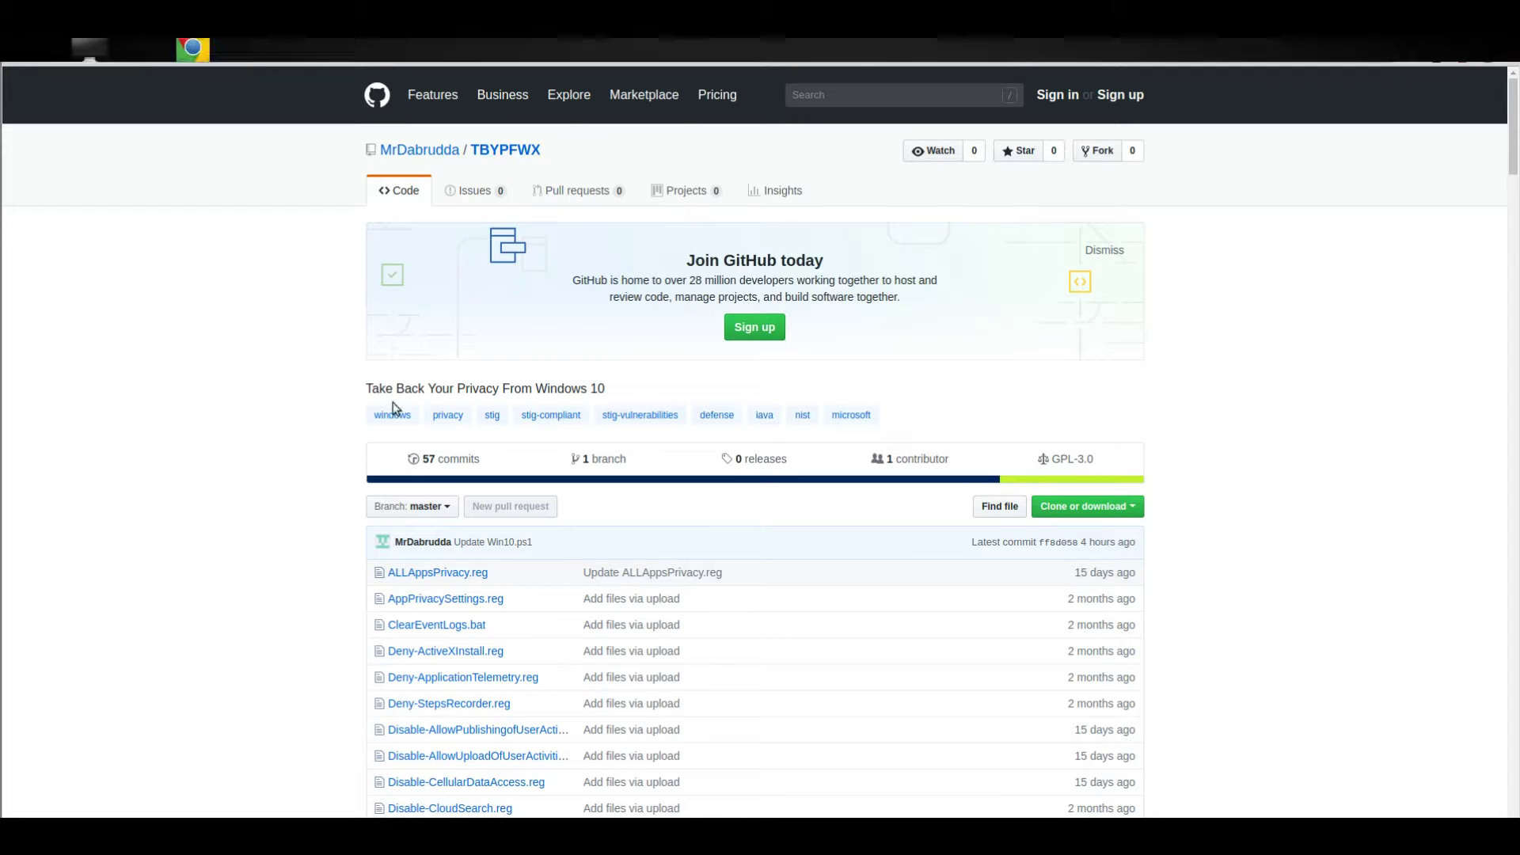
pyautogui.moveTo(386, 389); pyautogui.dragTo(621, 391)
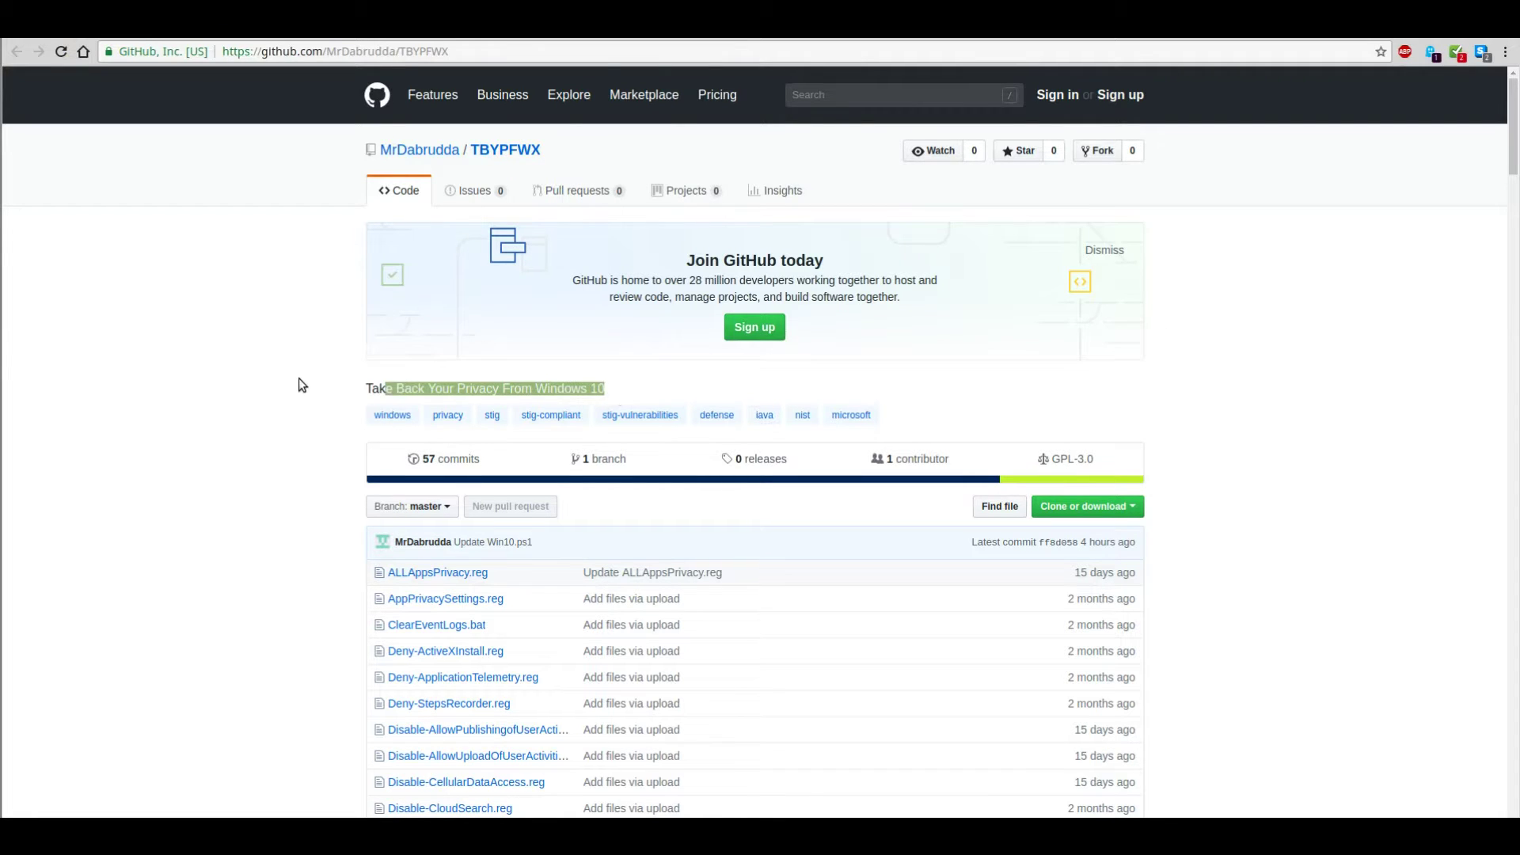
pyautogui.click(294, 391)
# Look through the TBYPFWX repository's file list, from the Disable registry files to the V-numbered files and Win10 scripts.
pyautogui.scroll(-3, 286, 404)
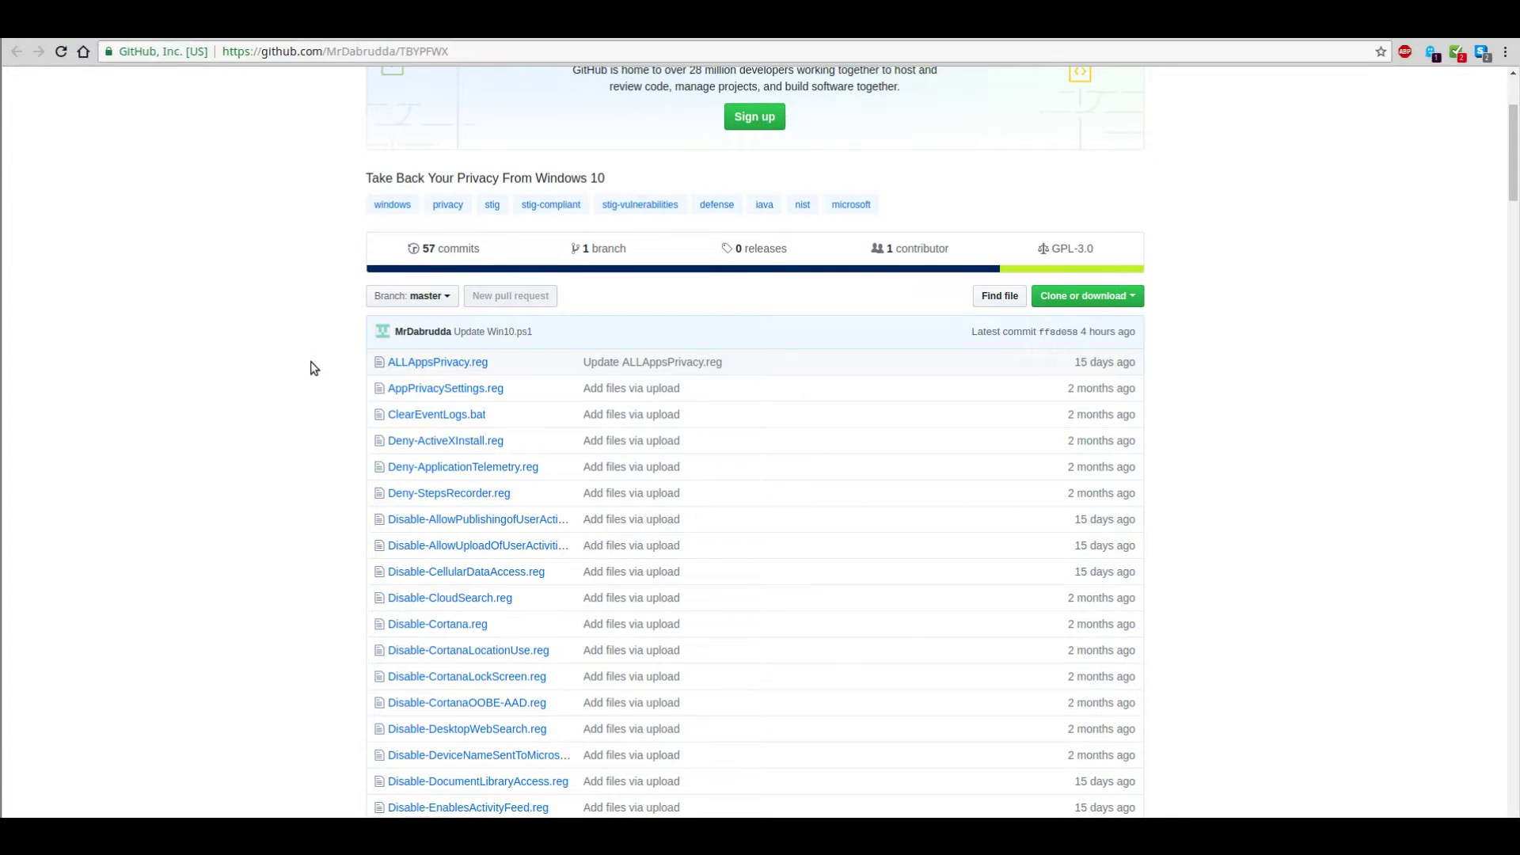
pyautogui.scroll(-4, 309, 372)
pyautogui.scroll(-15, 292, 428)
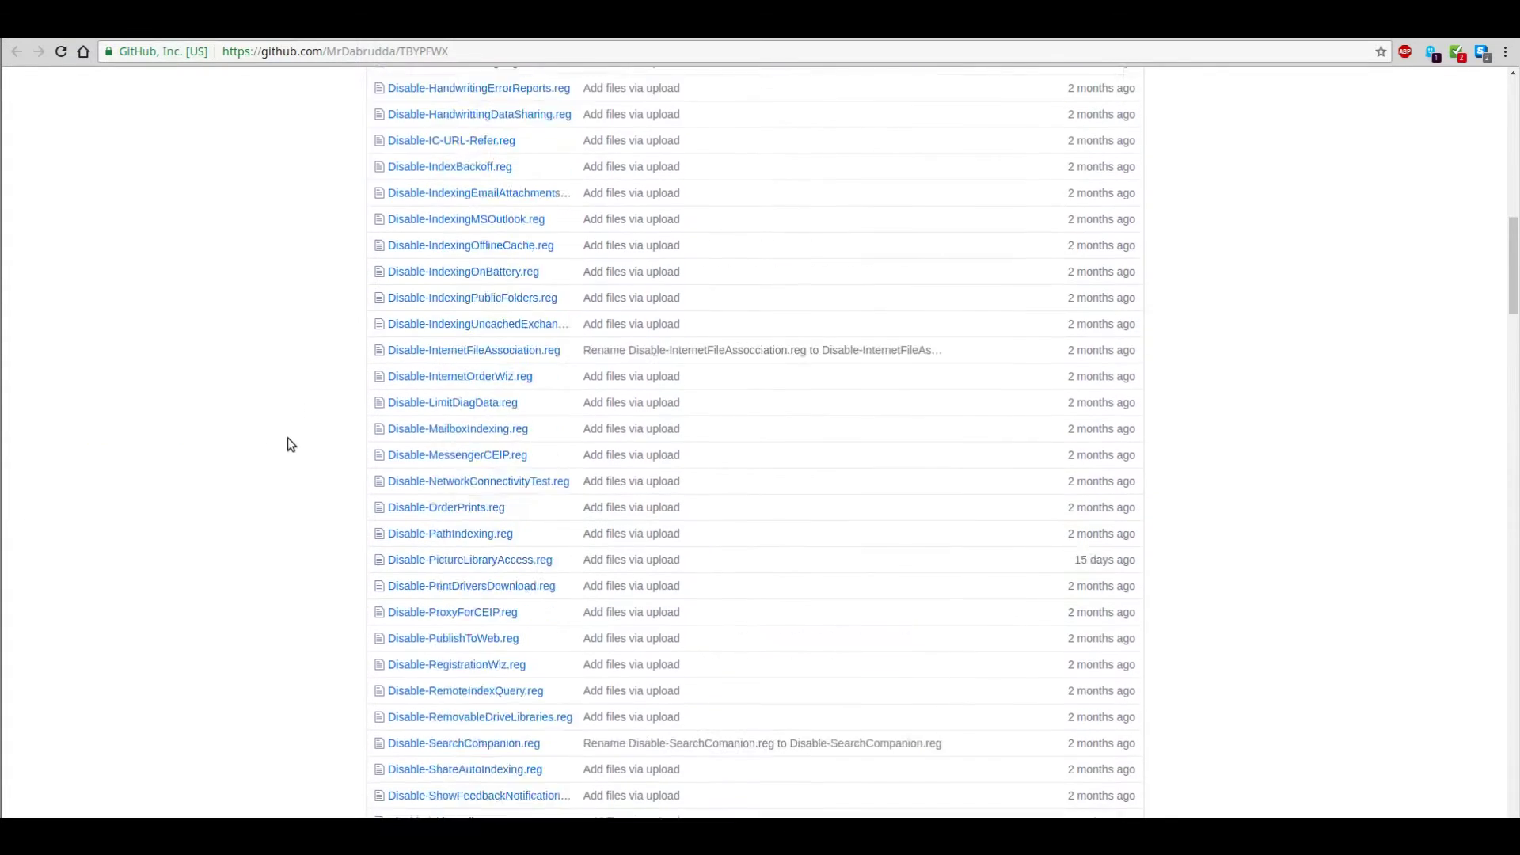
pyautogui.scroll(-15, 288, 455)
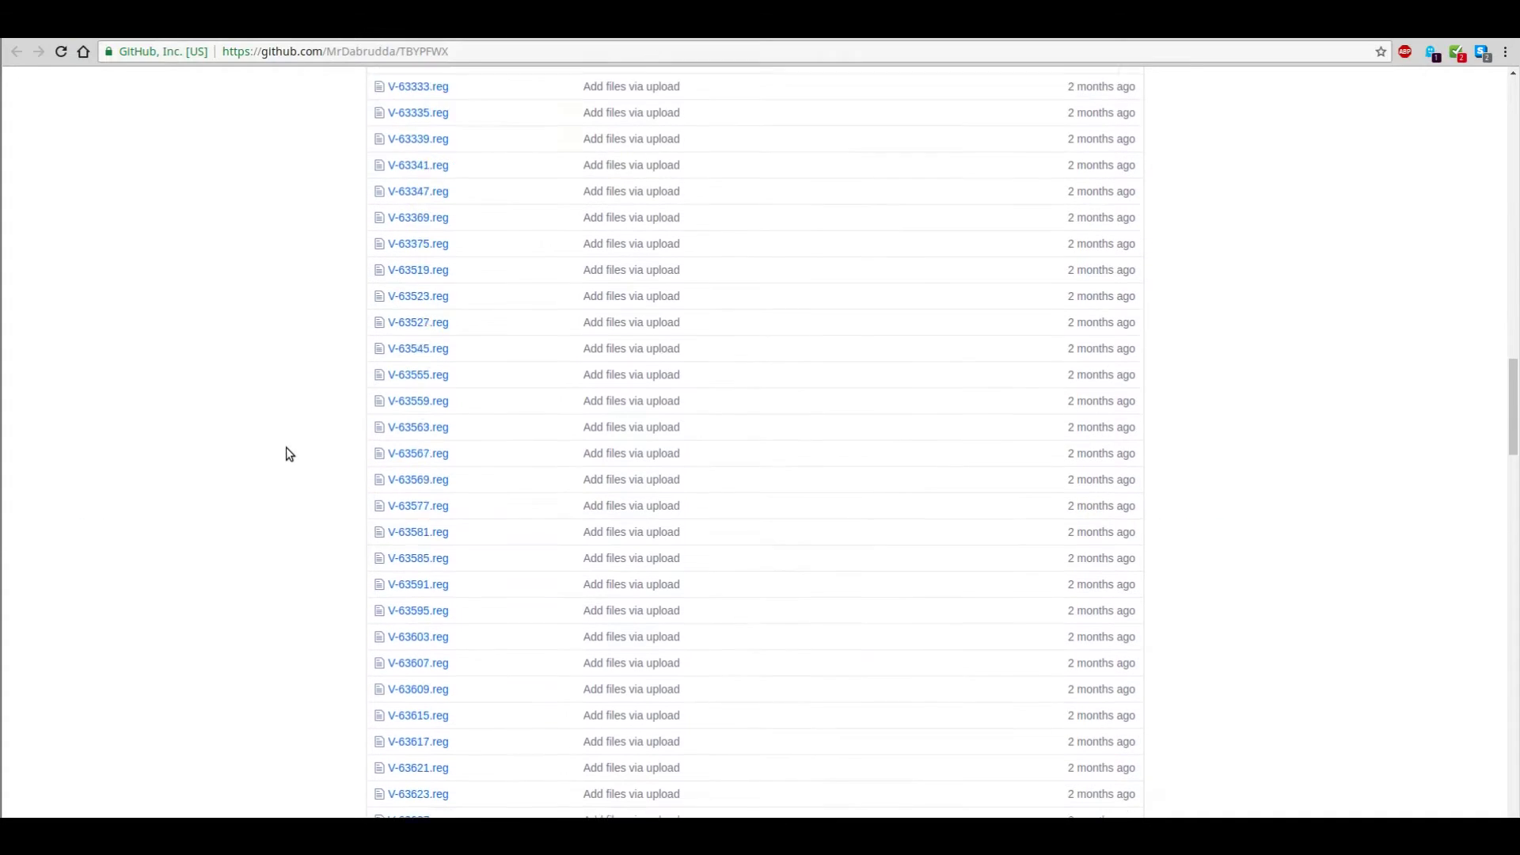
pyautogui.scroll(-12, 287, 457)
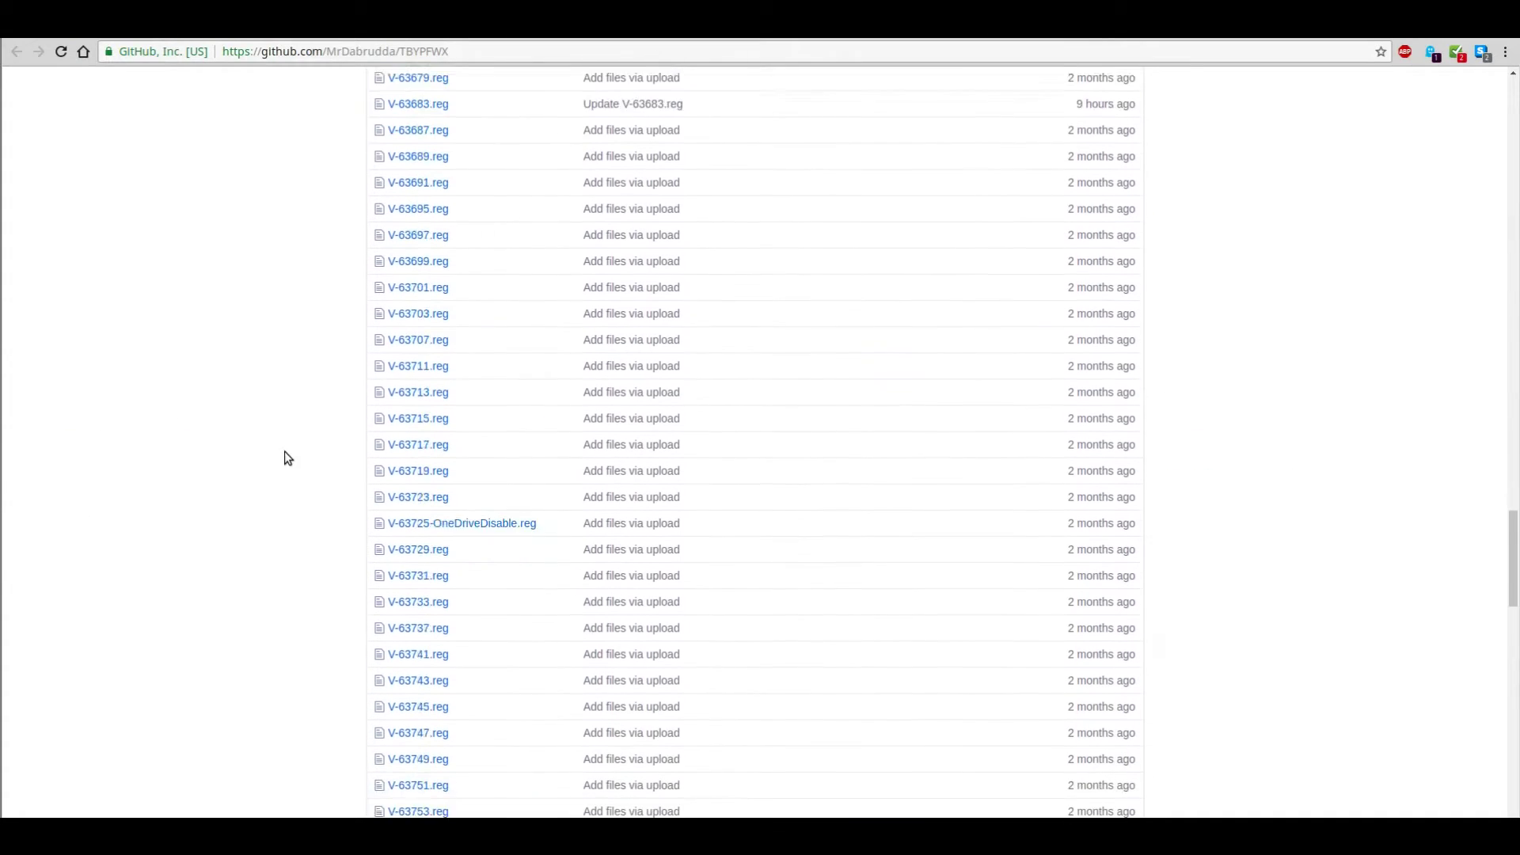
pyautogui.scroll(-9, 286, 458)
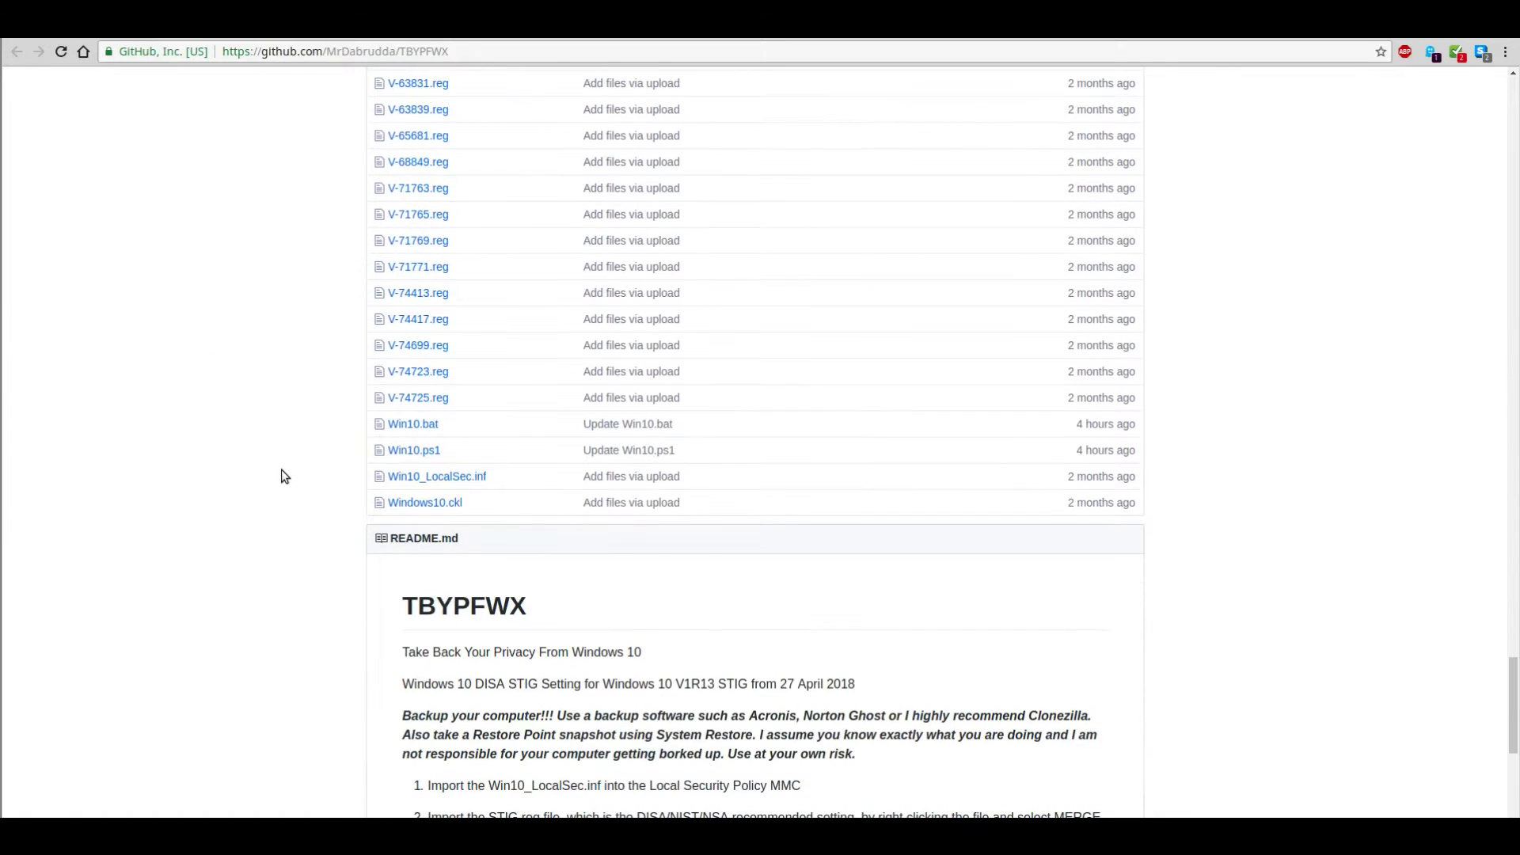
# Read the README.md instructions for backing up the computer and applying the TBYPFWX files.
pyautogui.scroll(-5, 282, 475)
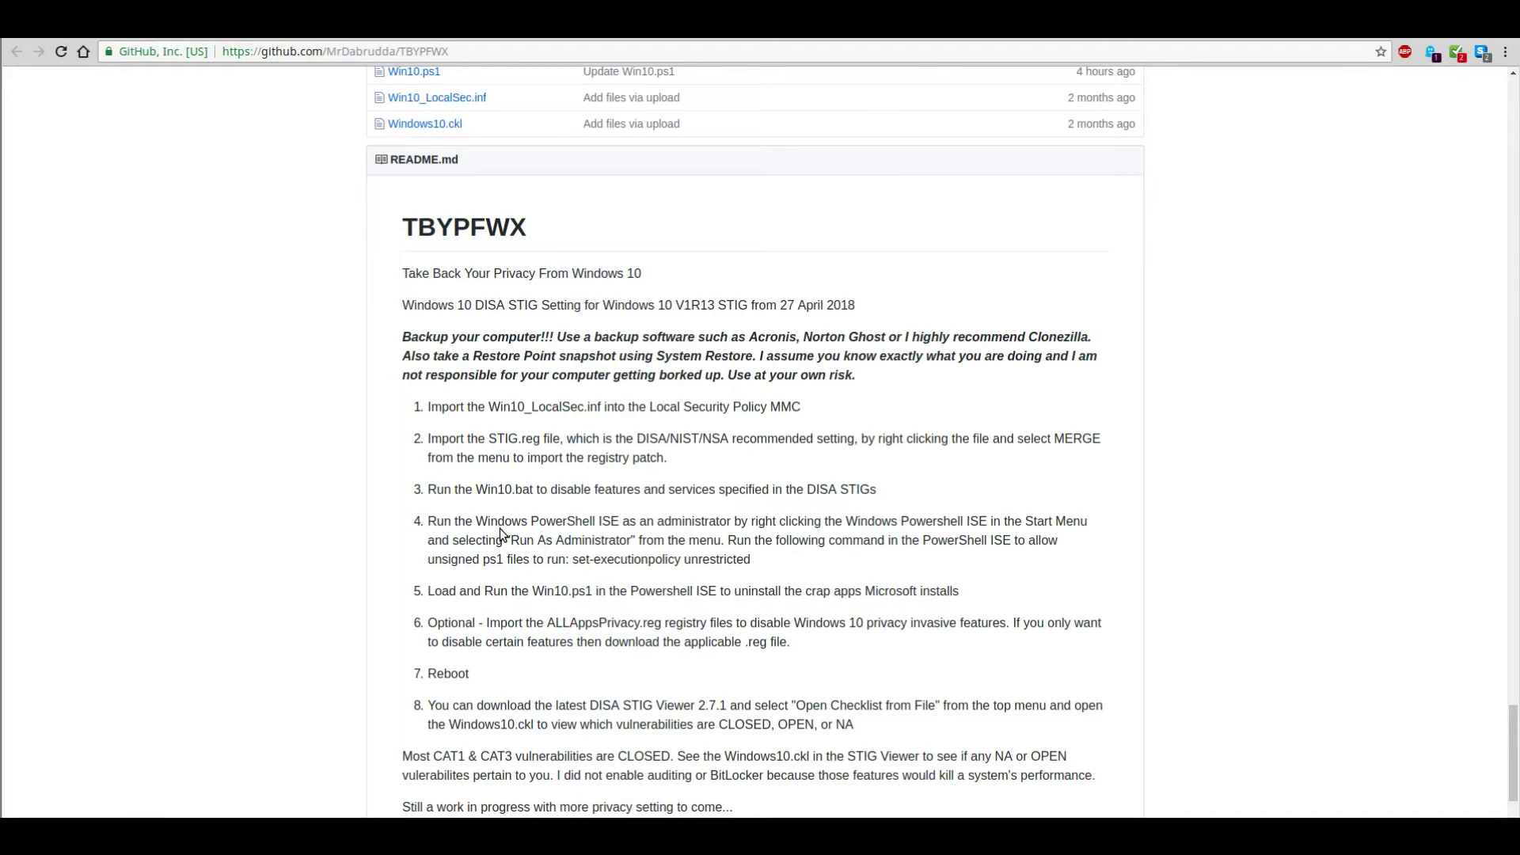
pyautogui.scroll(-2, 502, 537)
pyautogui.scroll(-2, 498, 538)
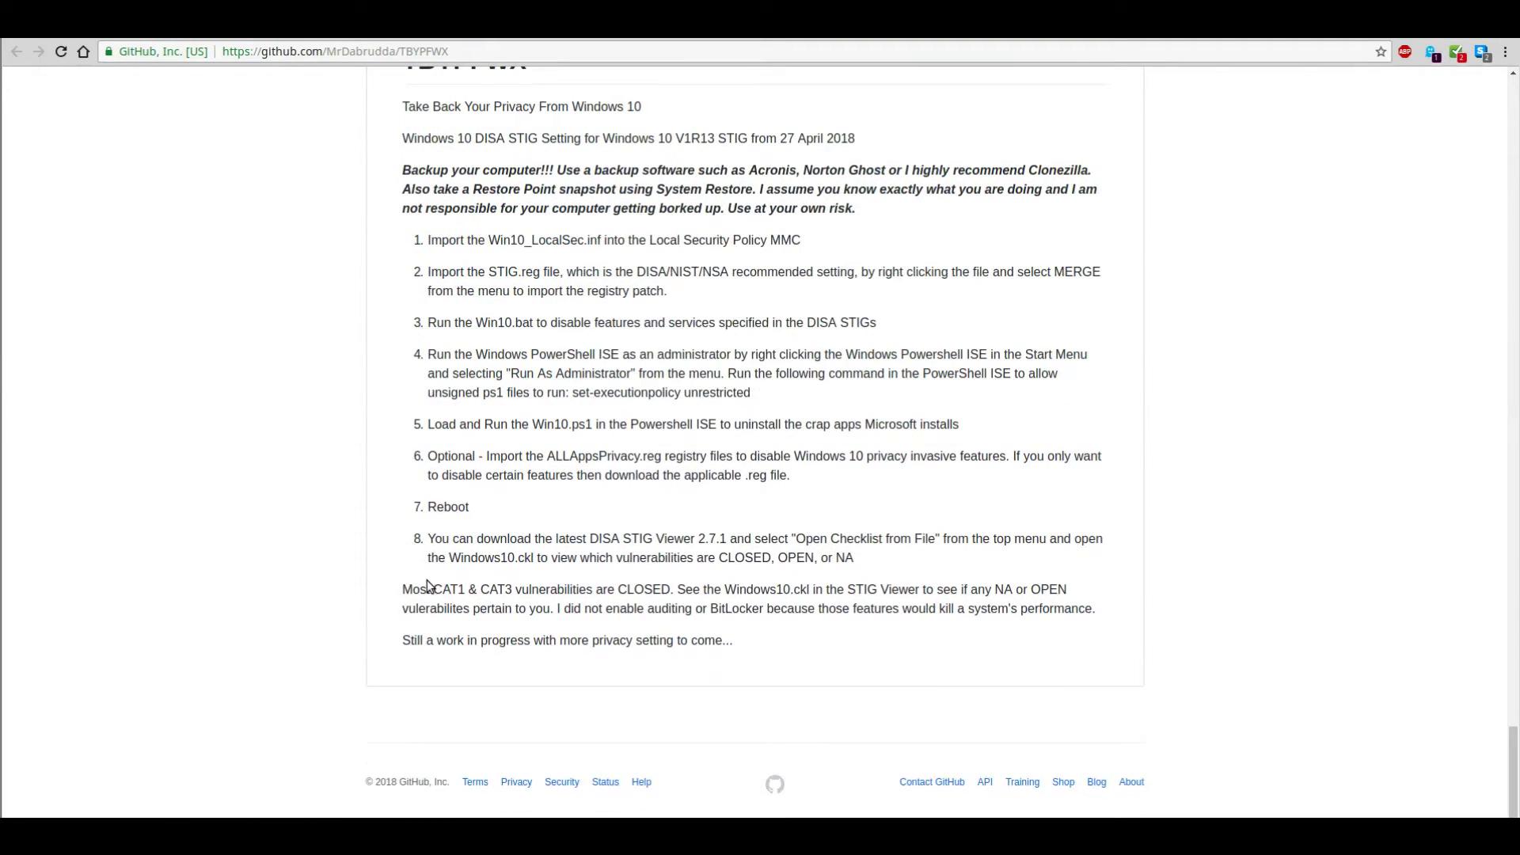
pyautogui.scroll(6, 427, 583)
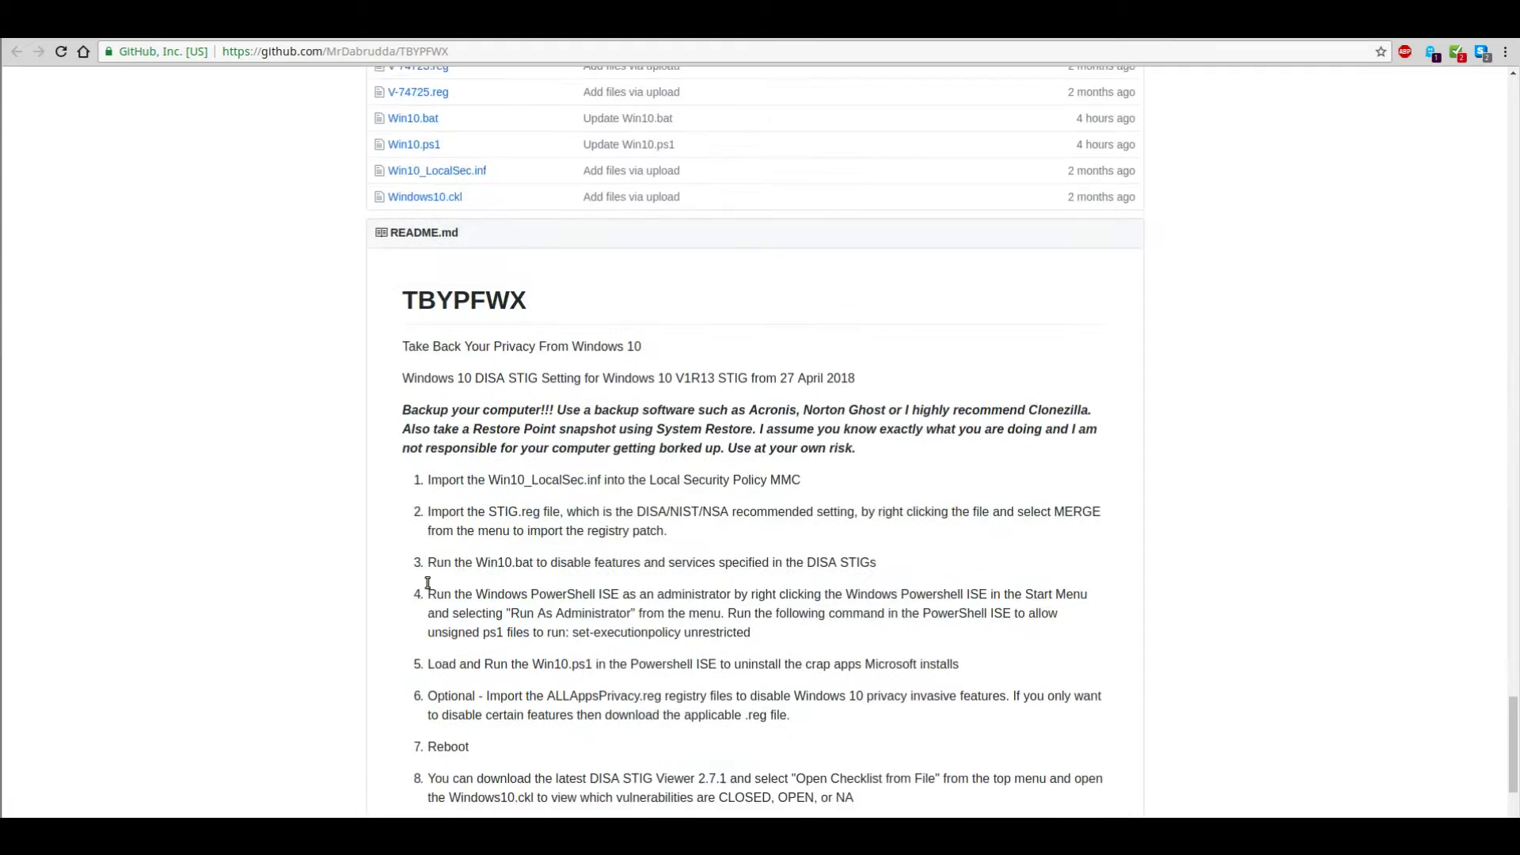
pyautogui.scroll(4, 266, 611)
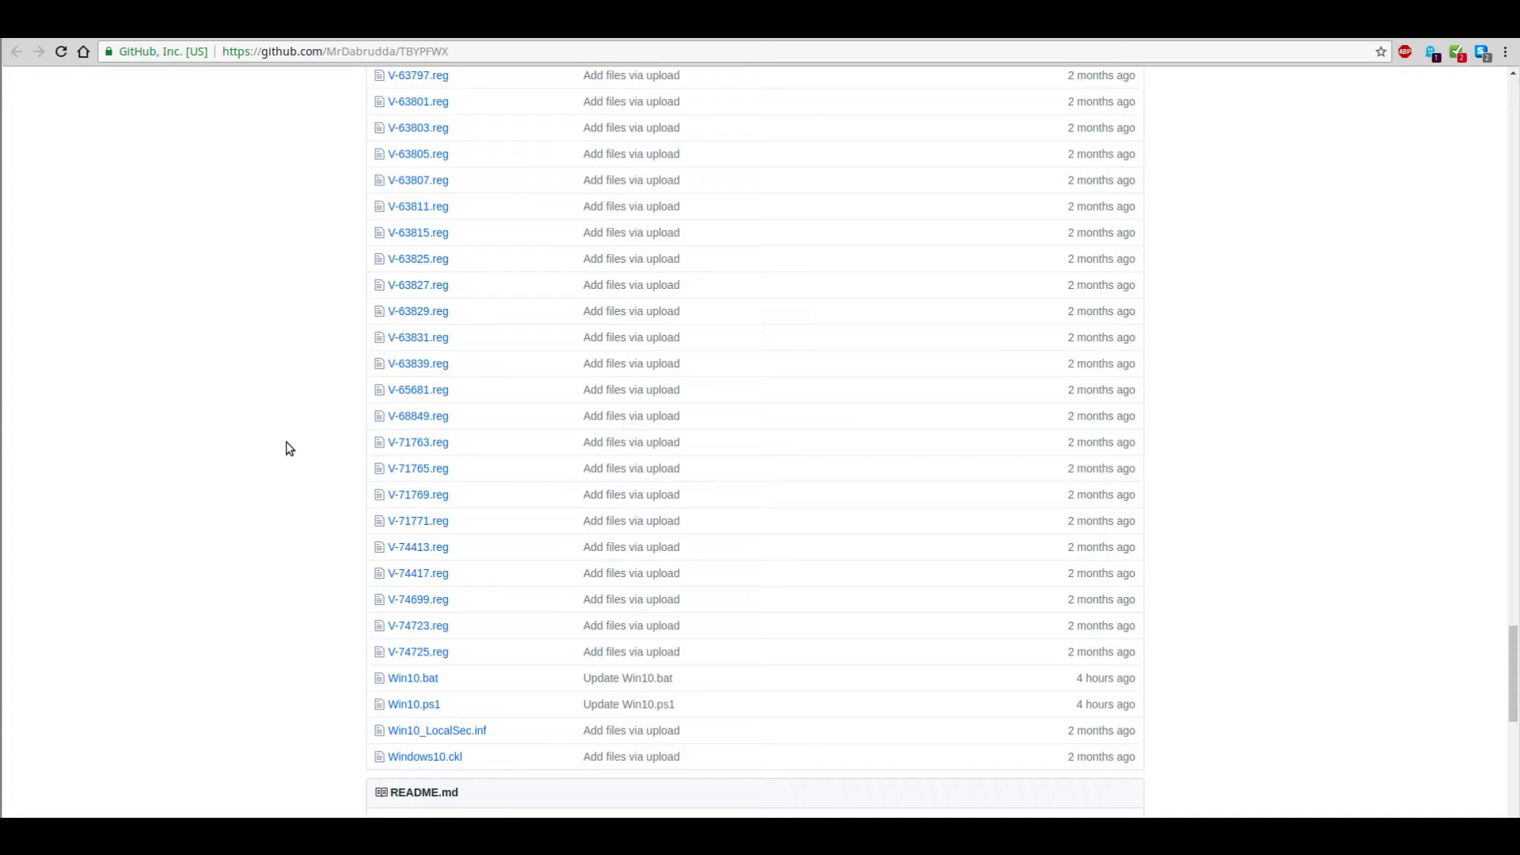
# Open V-63325.reg from the file list, examine its Installer registry key and AlwaysInstallElevated value, and return to the list.
pyautogui.scroll(-1, 289, 449)
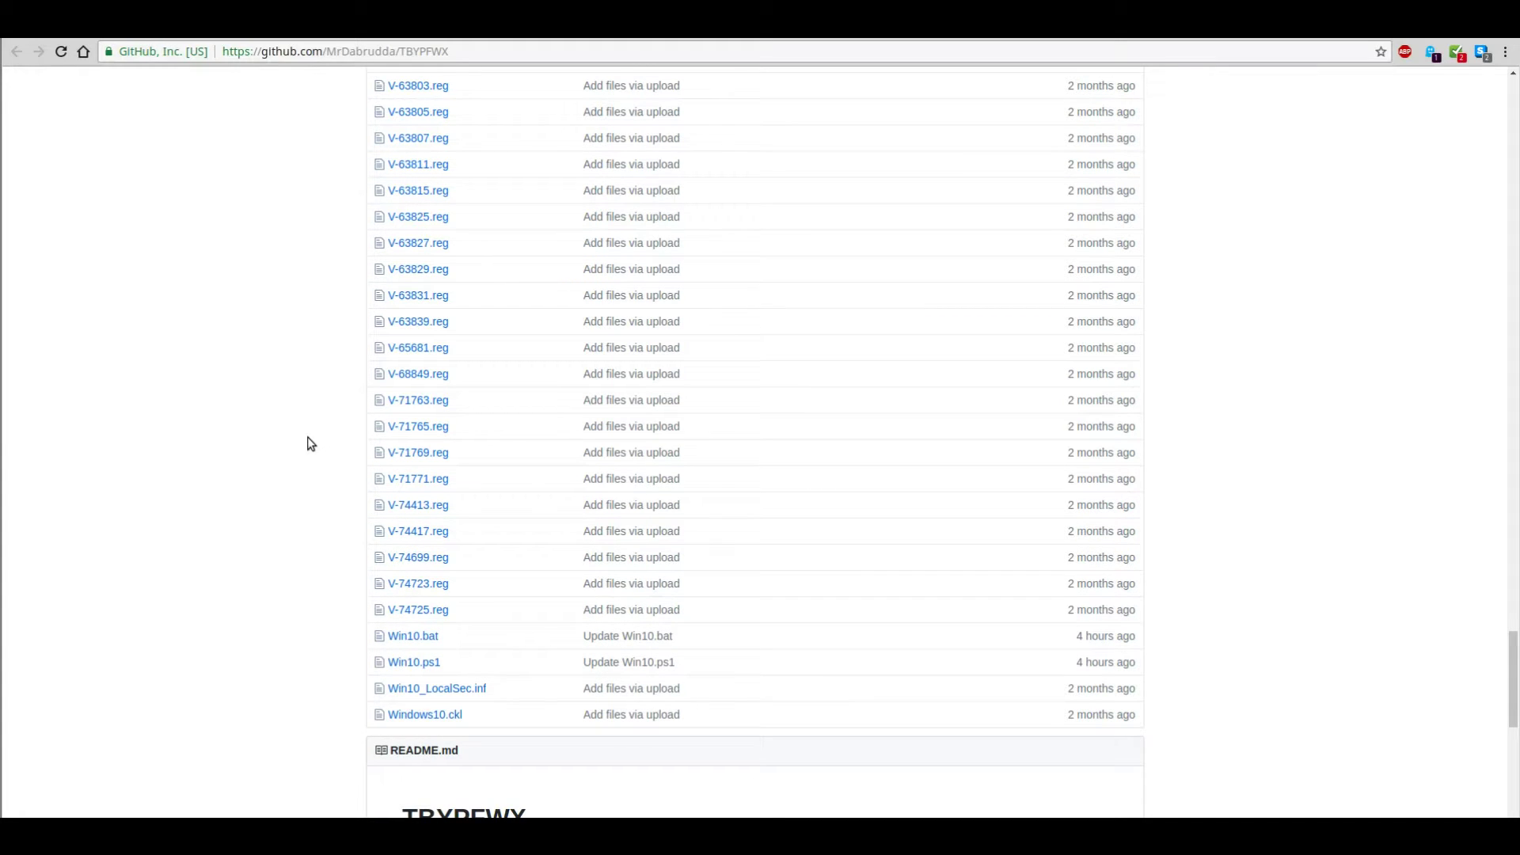
pyautogui.scroll(20, 305, 441)
pyautogui.scroll(-3, 285, 509)
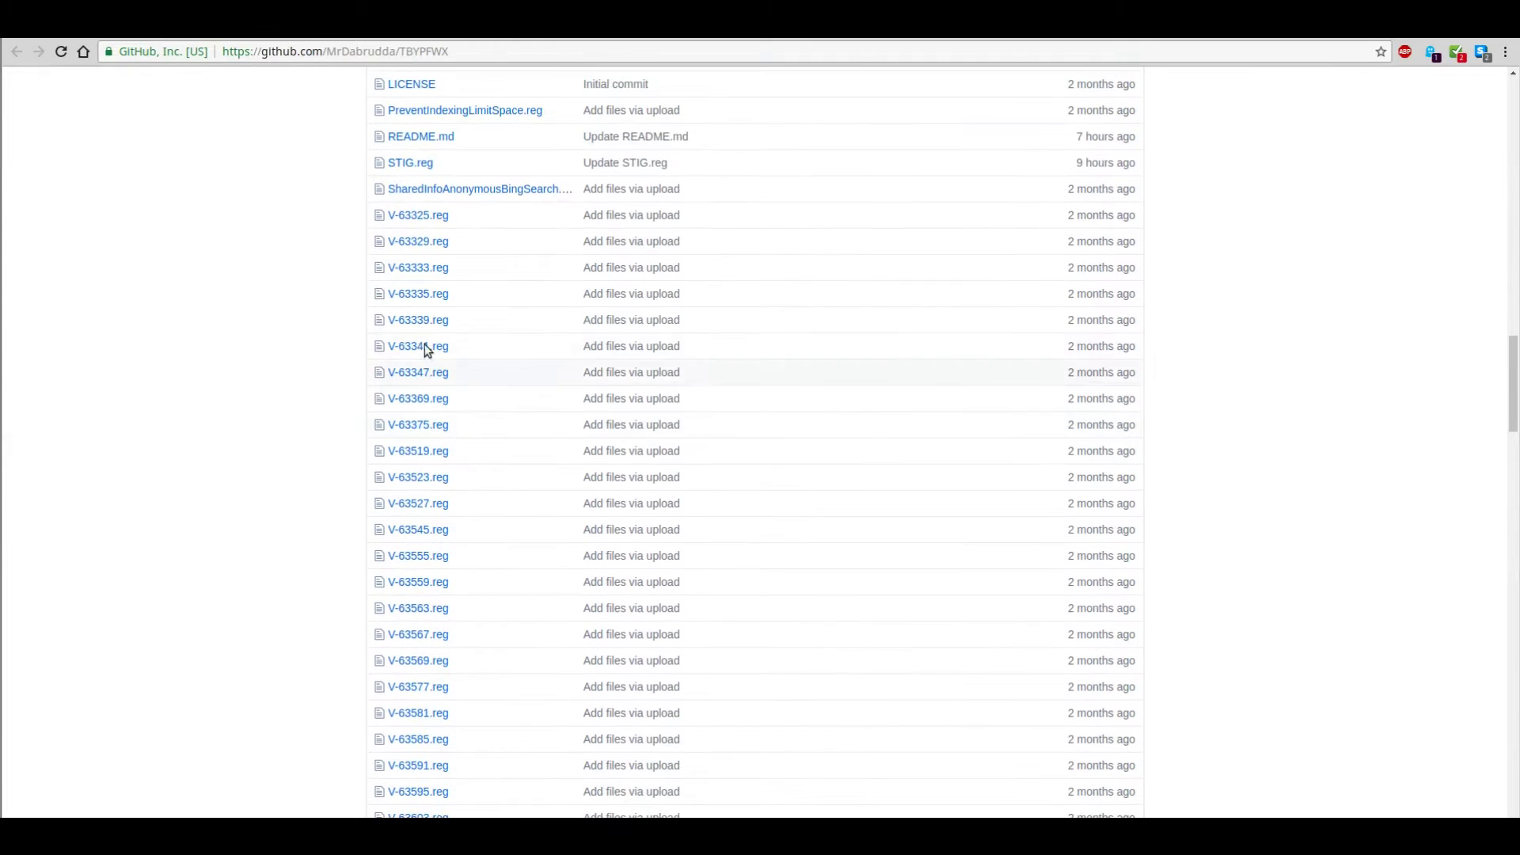
pyautogui.click(407, 214)
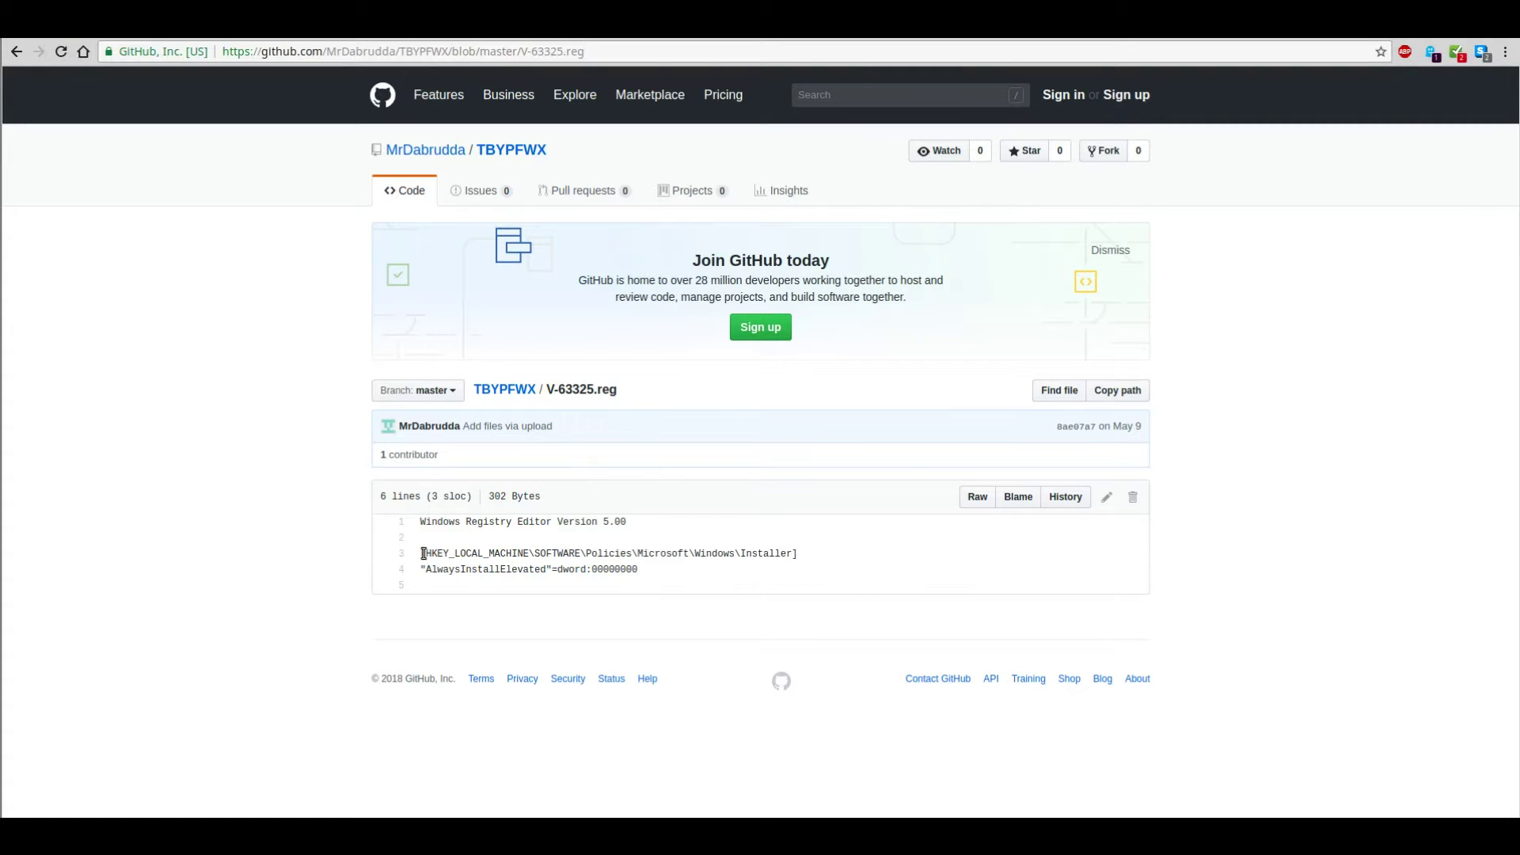
pyautogui.moveTo(423, 553); pyautogui.dragTo(665, 577)
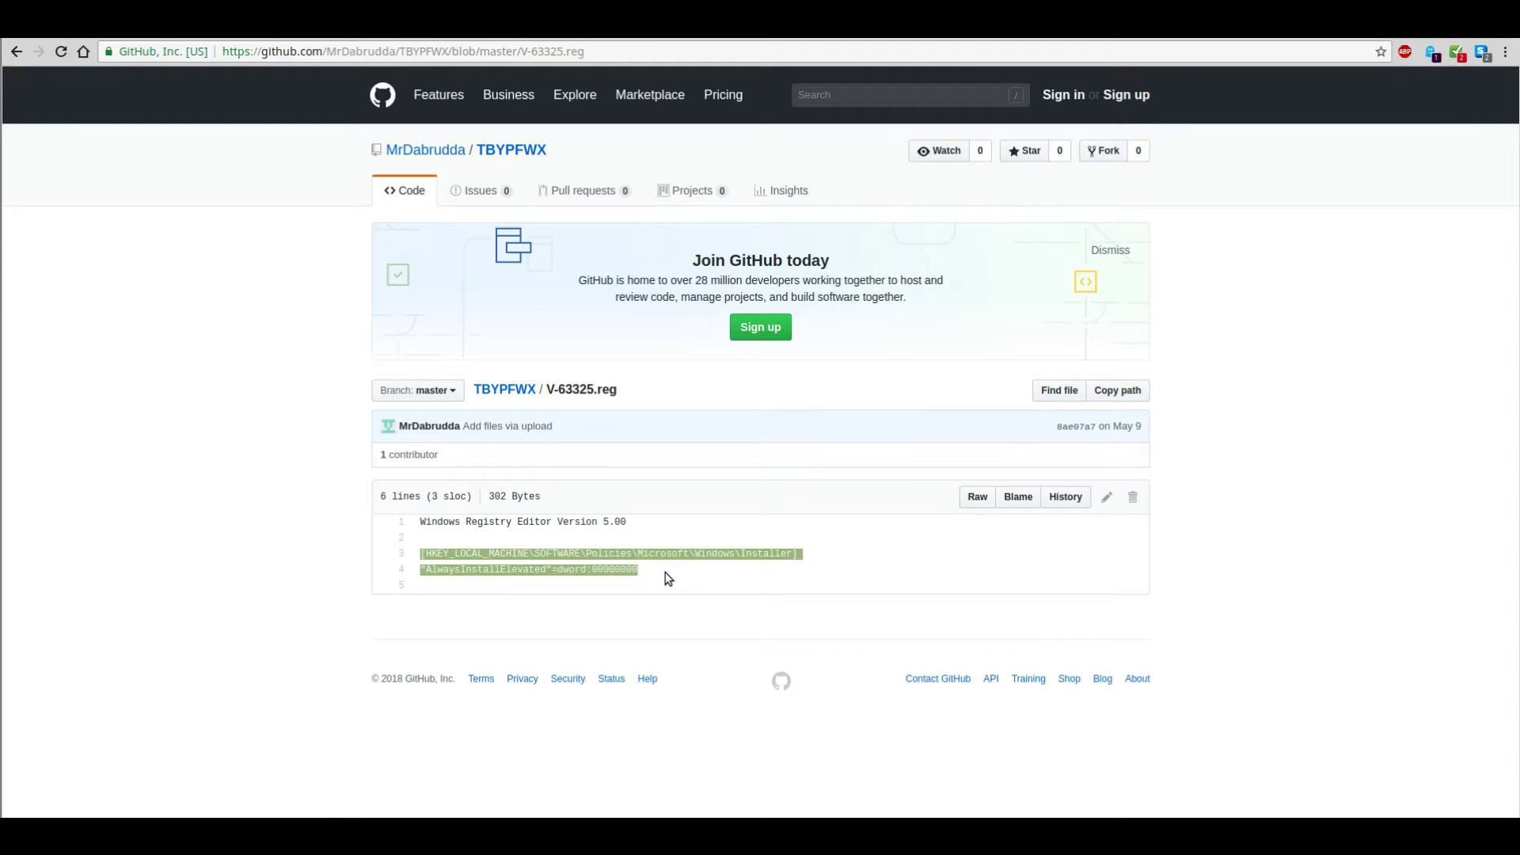
pyautogui.click(500, 577)
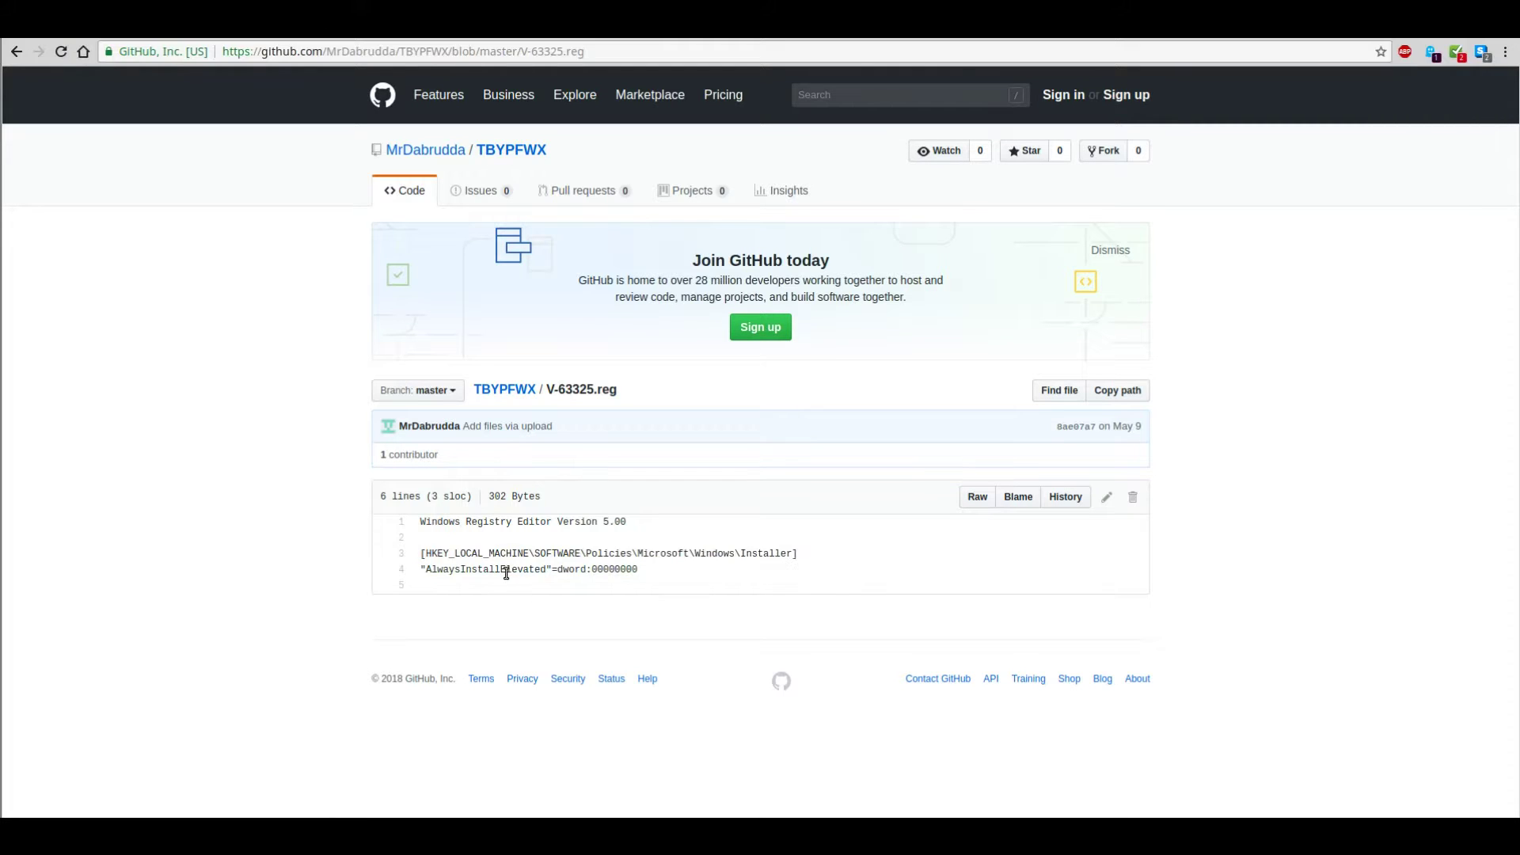
pyautogui.click(16, 53)
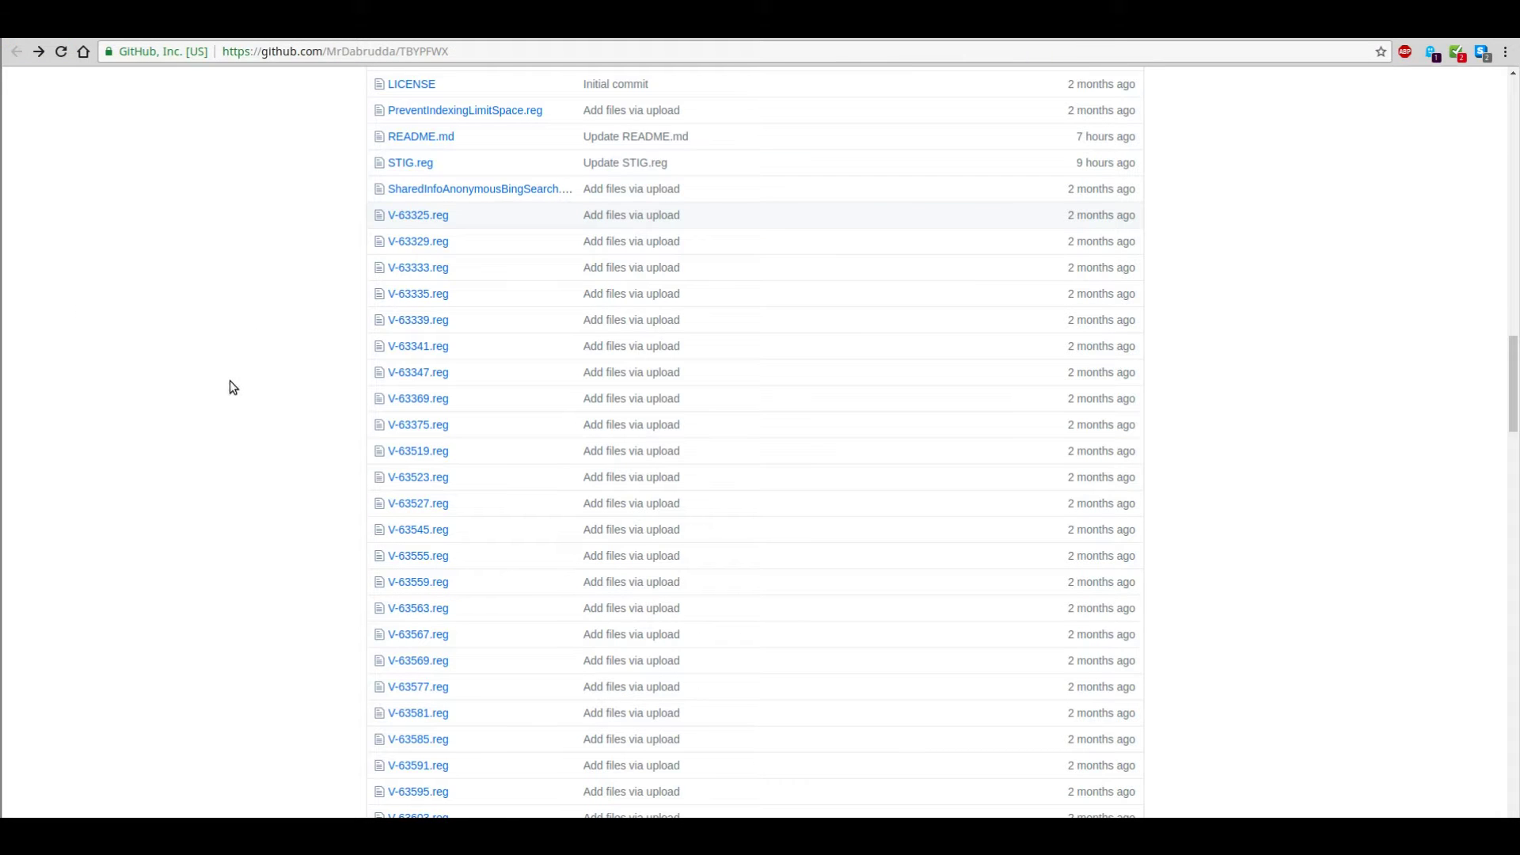
# Open STIG.reg and read through its registry entries for each Vulnerability ID, ending back at the beginning of the file.
pyautogui.click(414, 162)
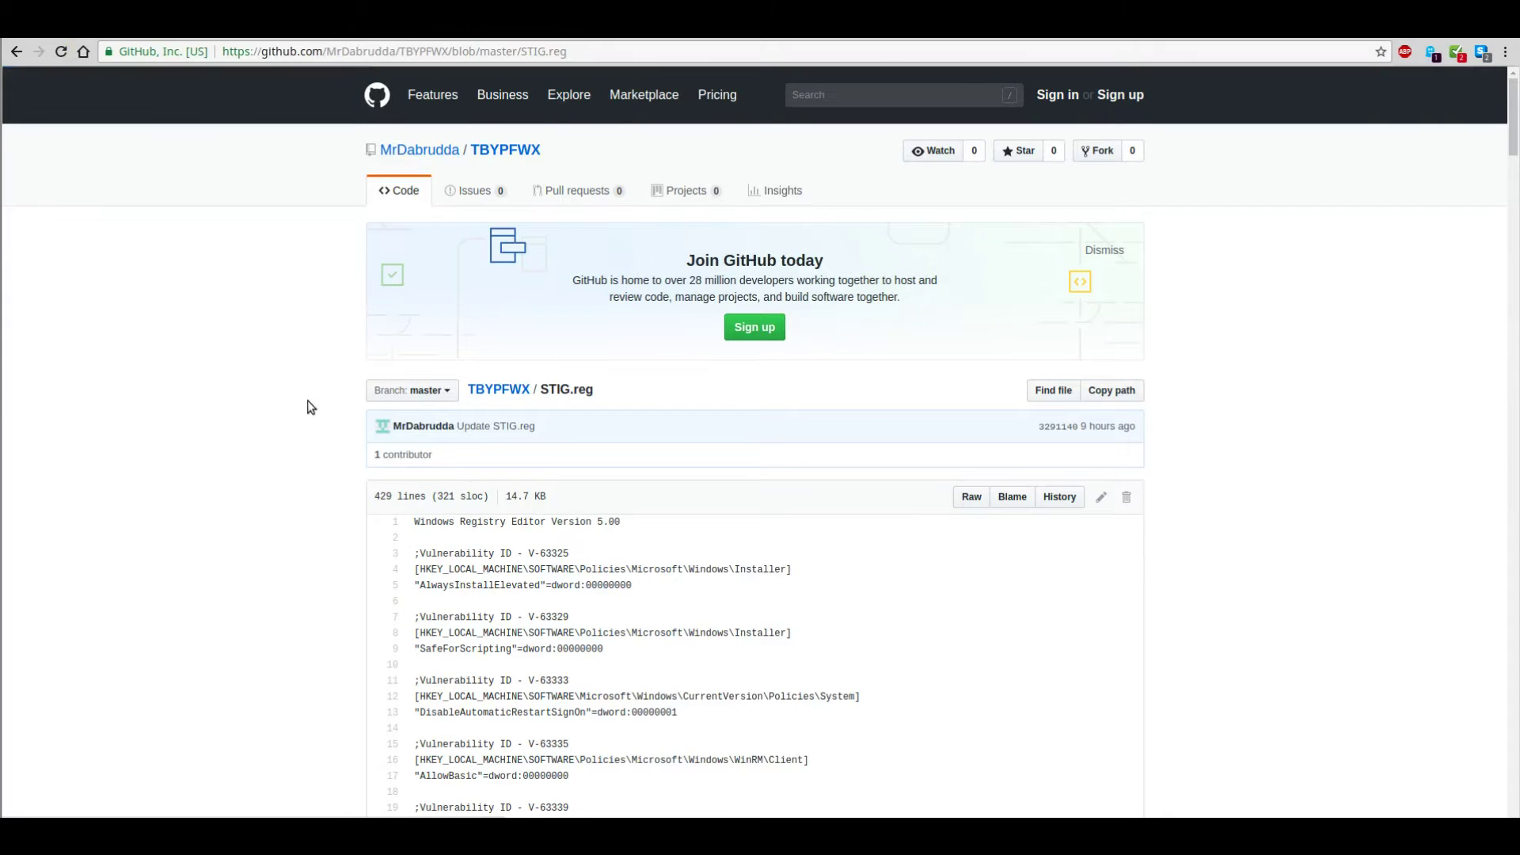
pyautogui.scroll(-7, 285, 459)
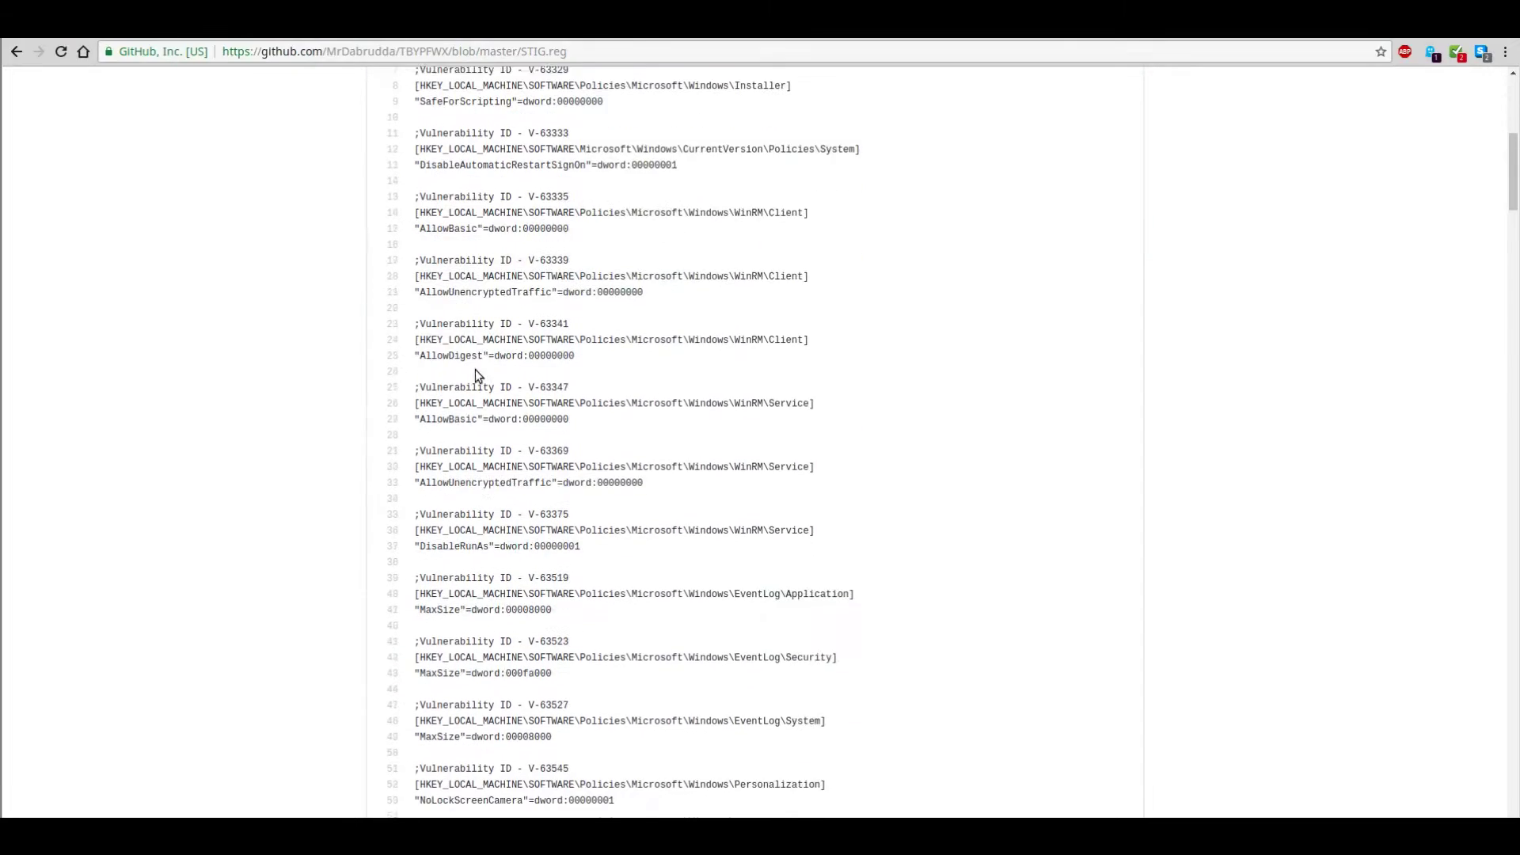
pyautogui.scroll(-15, 475, 372)
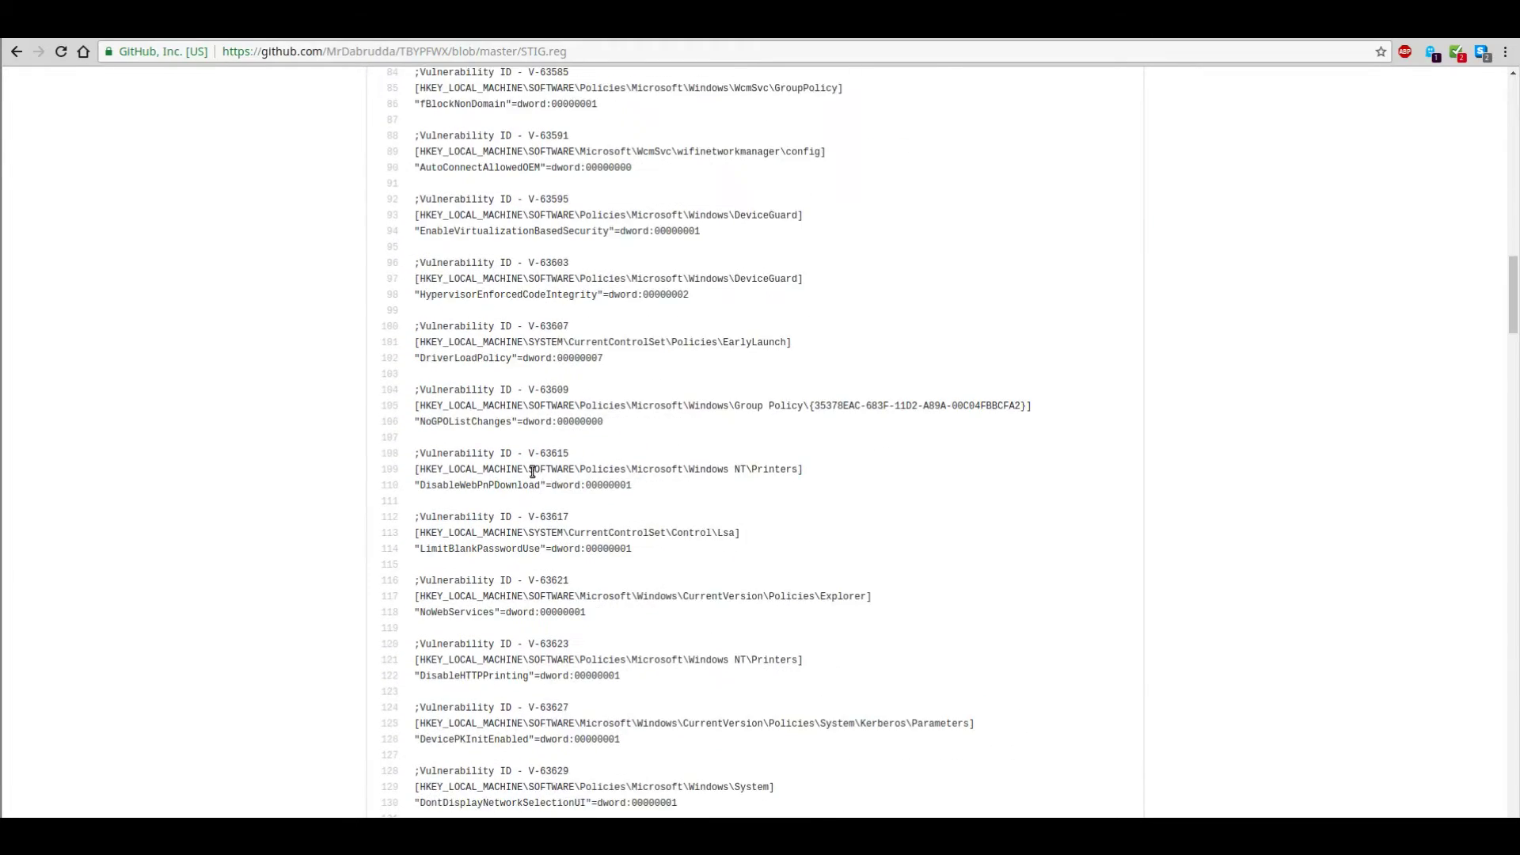
pyautogui.scroll(-9, 532, 472)
pyautogui.scroll(-20, 536, 510)
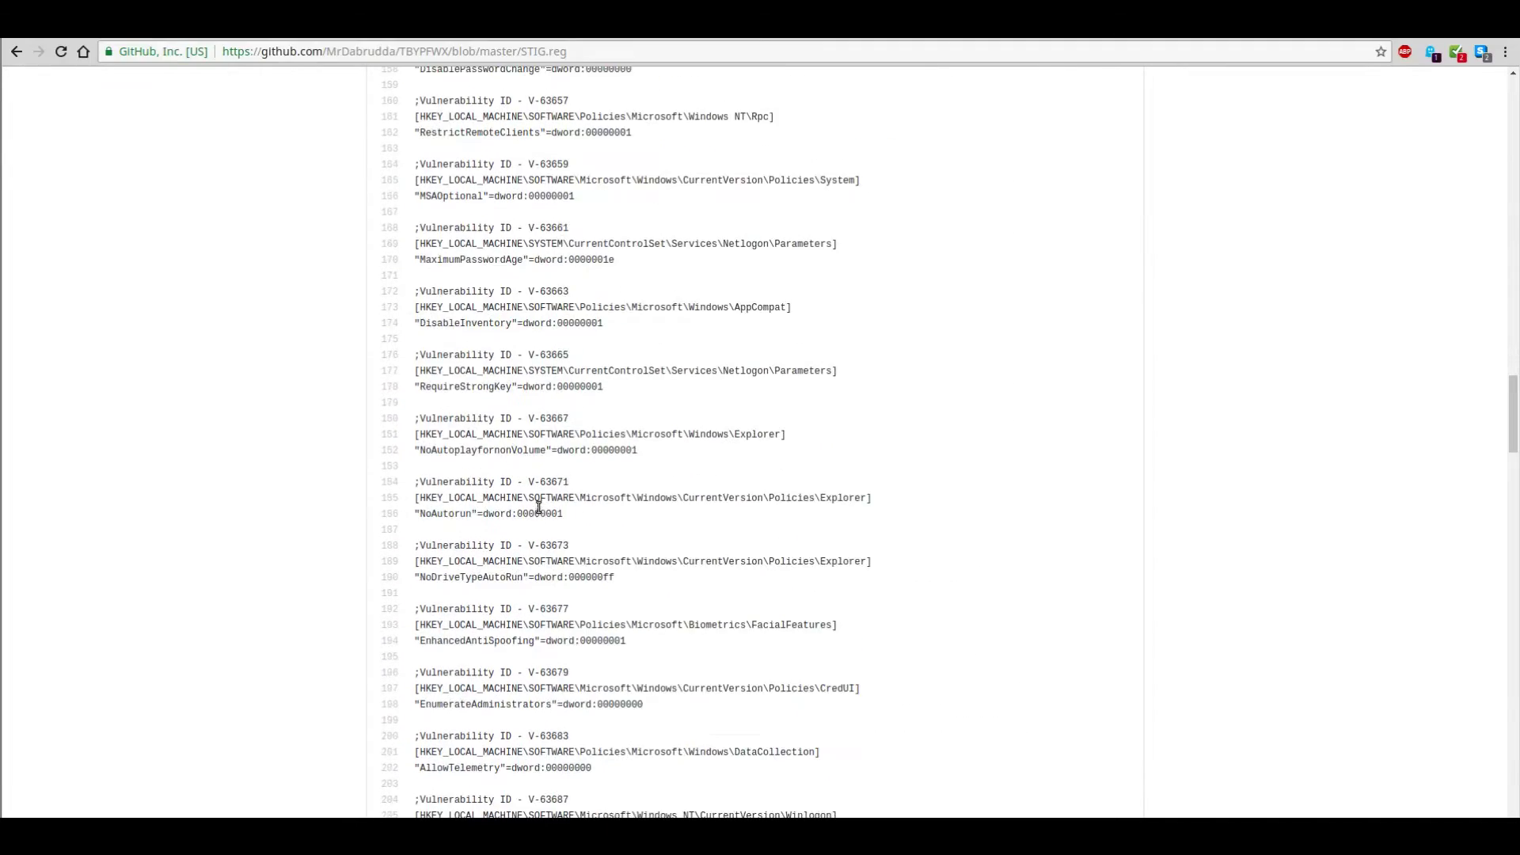
pyautogui.scroll(-16, 538, 507)
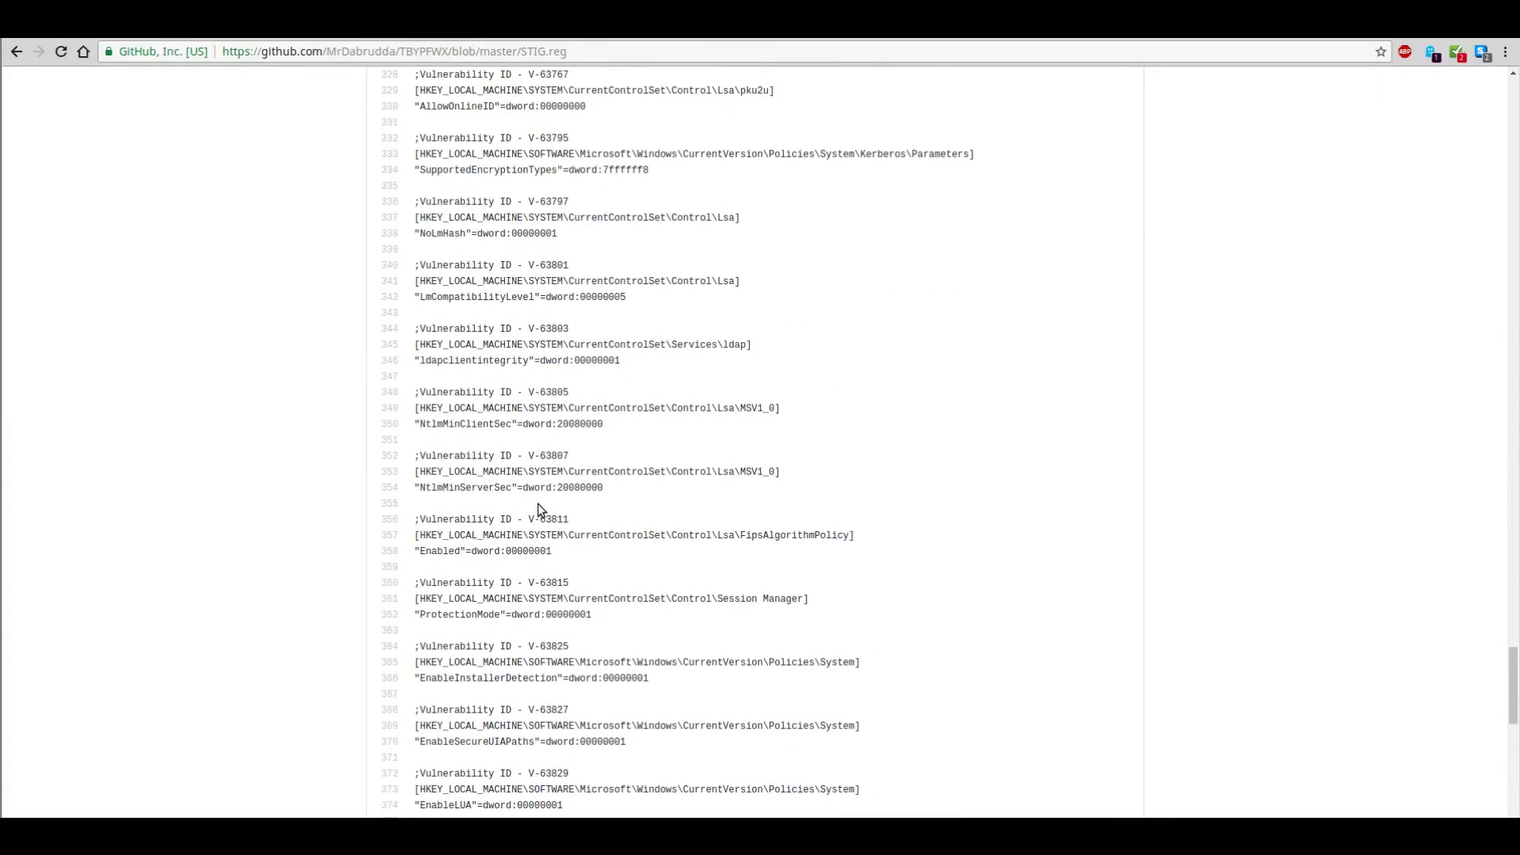
pyautogui.scroll(-5, 539, 500)
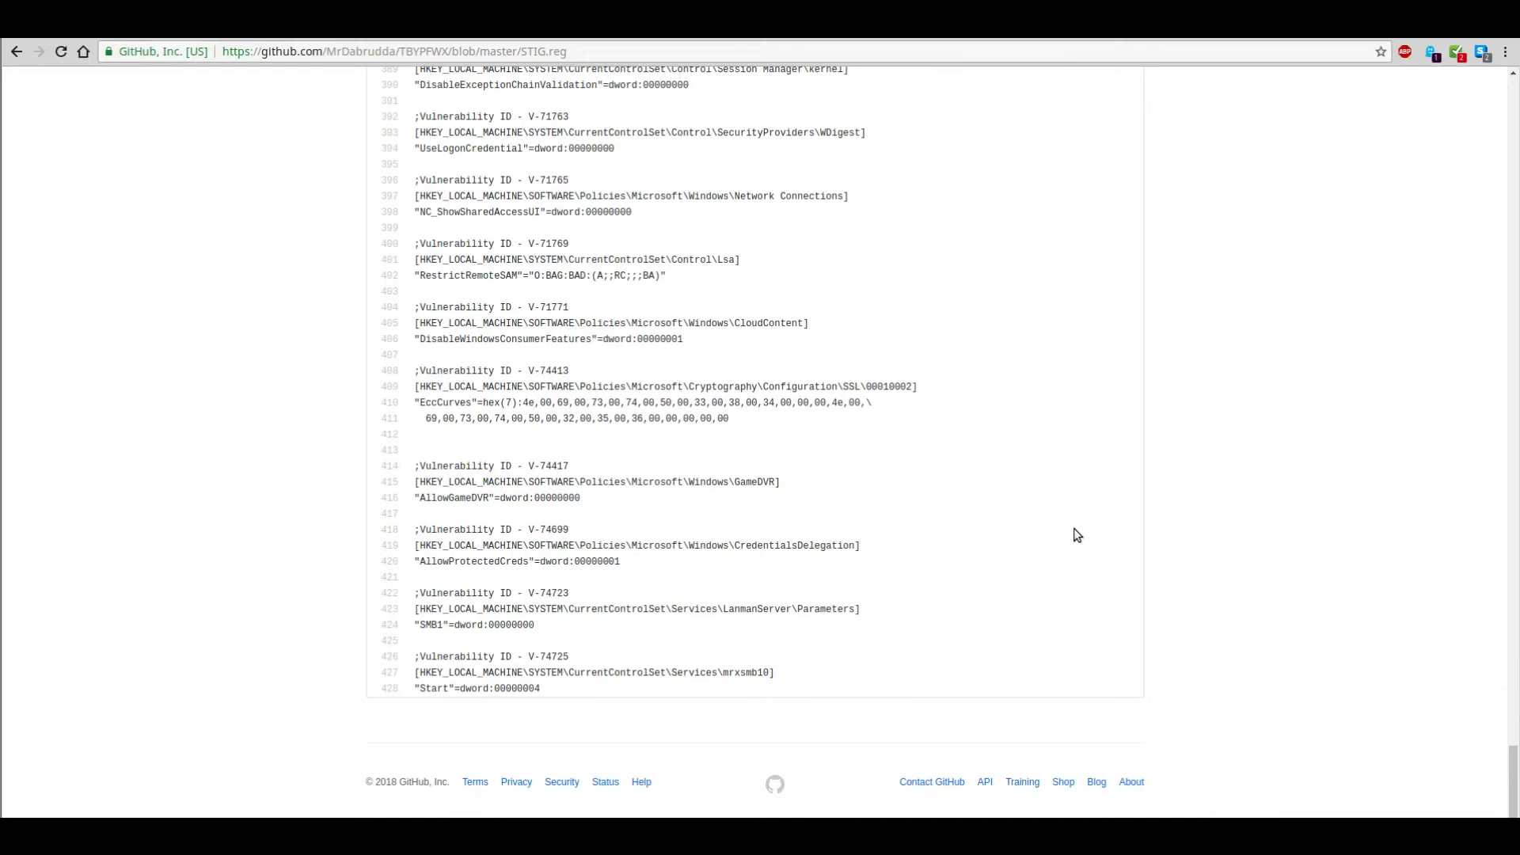
pyautogui.scroll(4, 1086, 523)
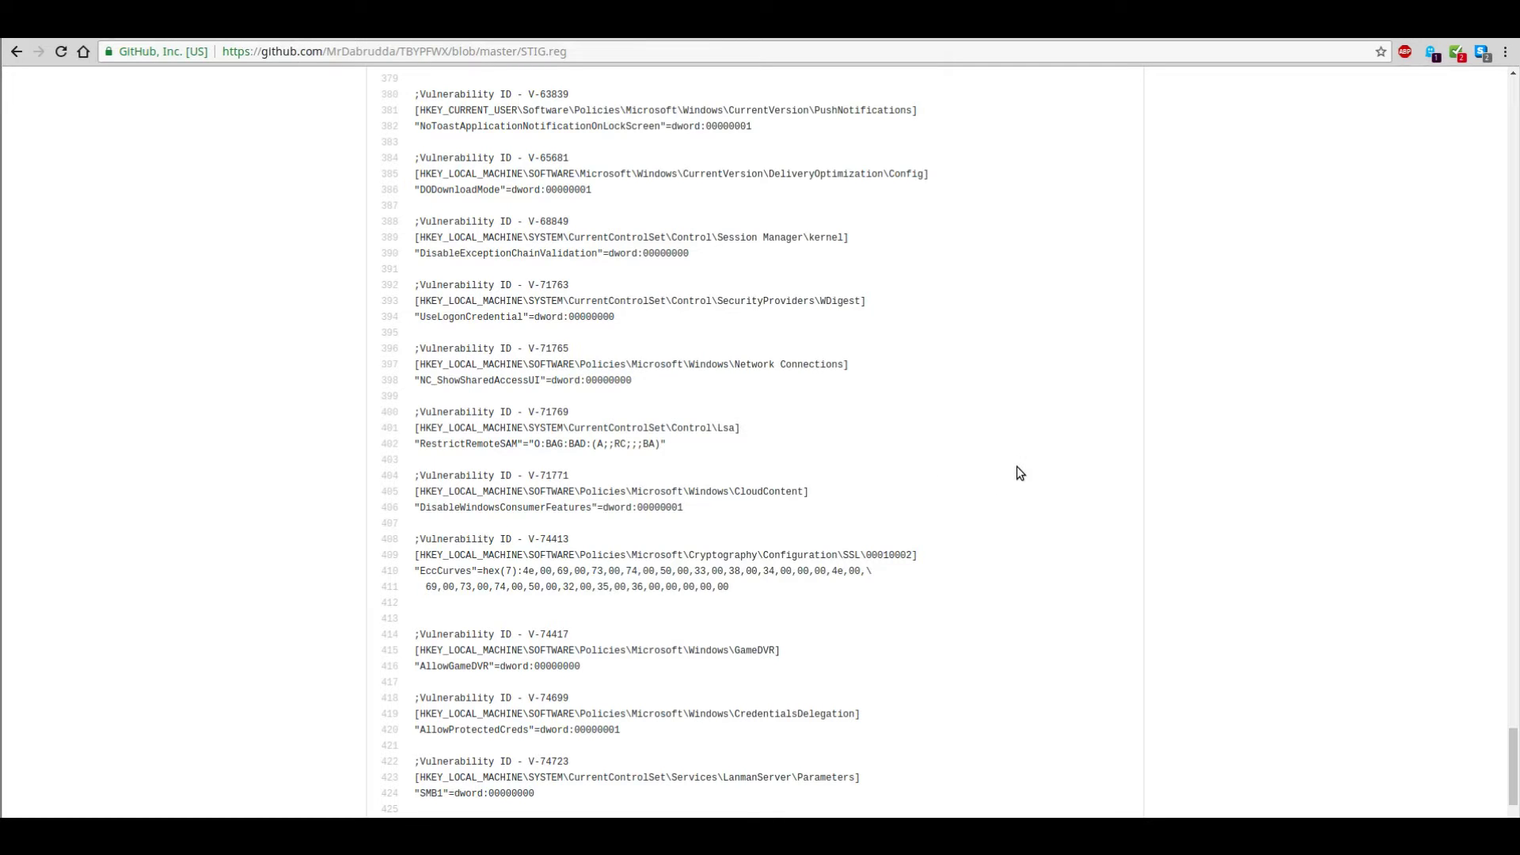
pyautogui.press('Home')
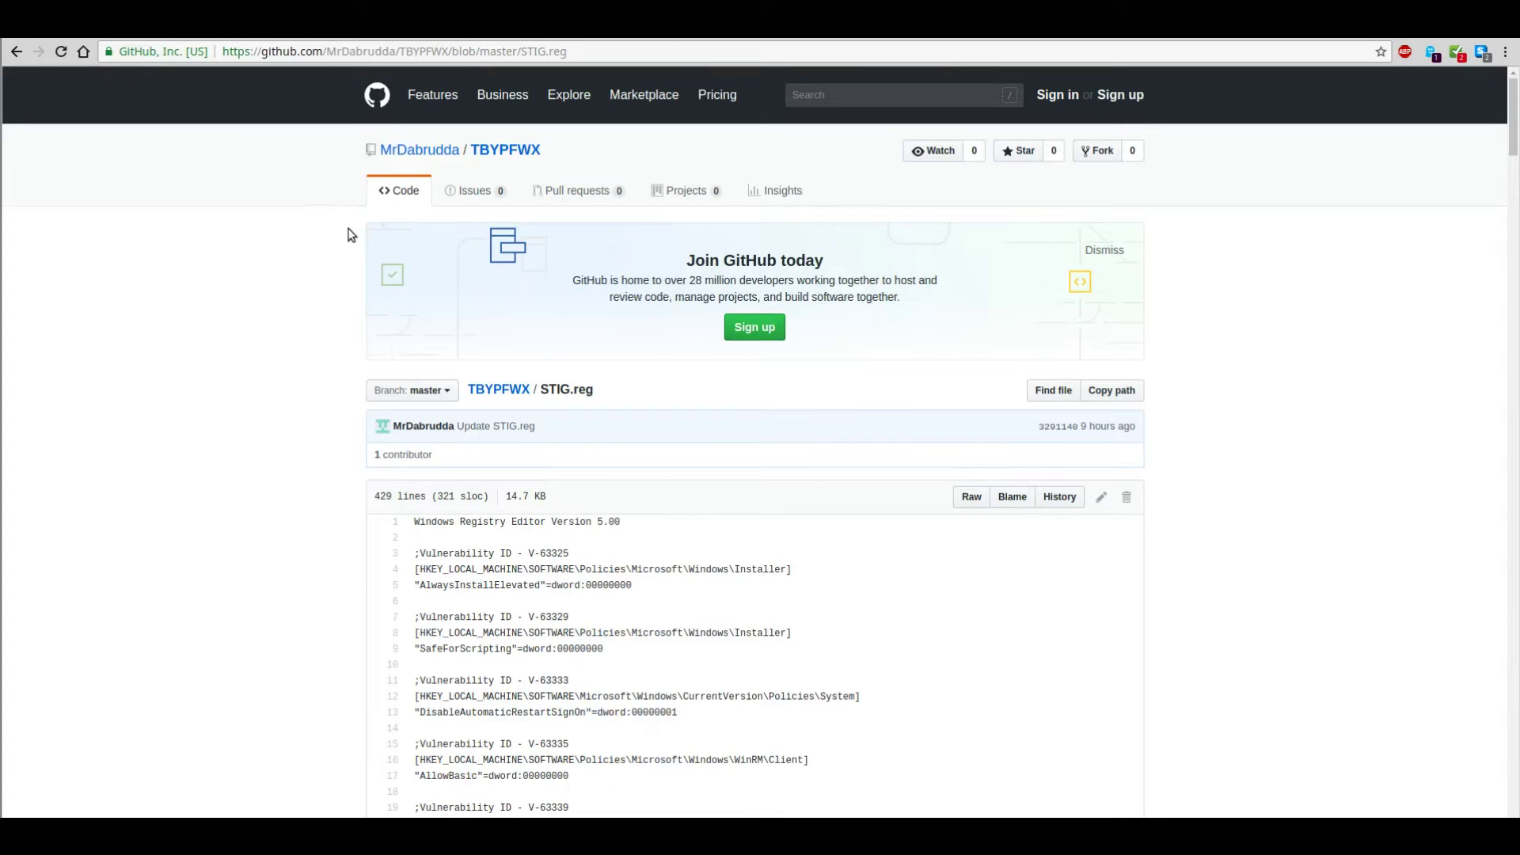
# Return from STIG.reg to the repository's file list and open ALLAppsPrivacy.reg.
pyautogui.click(17, 52)
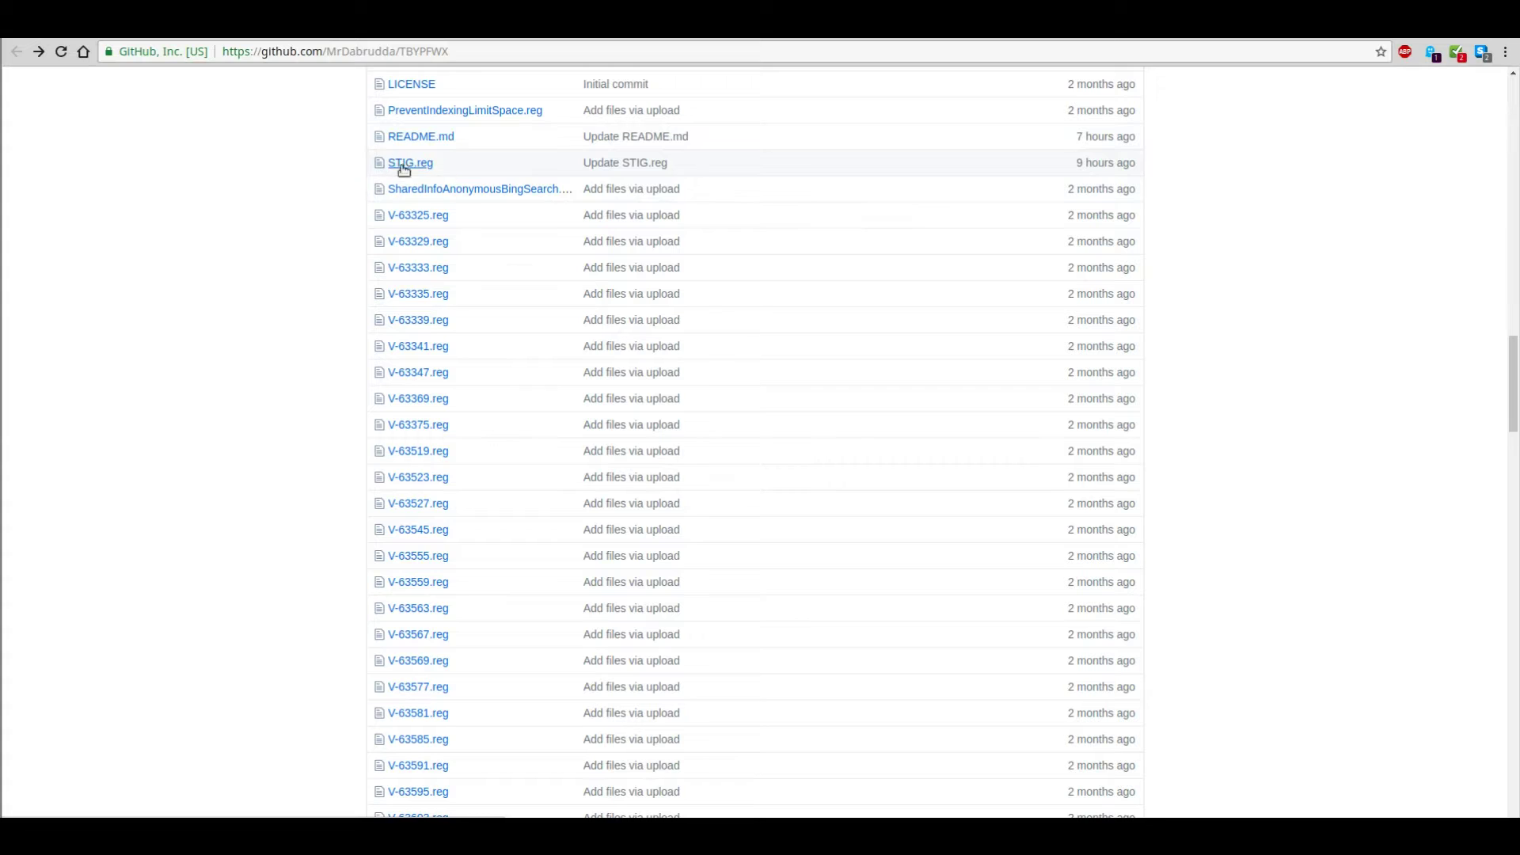
pyautogui.scroll(-5, 306, 380)
pyautogui.scroll(7, 286, 450)
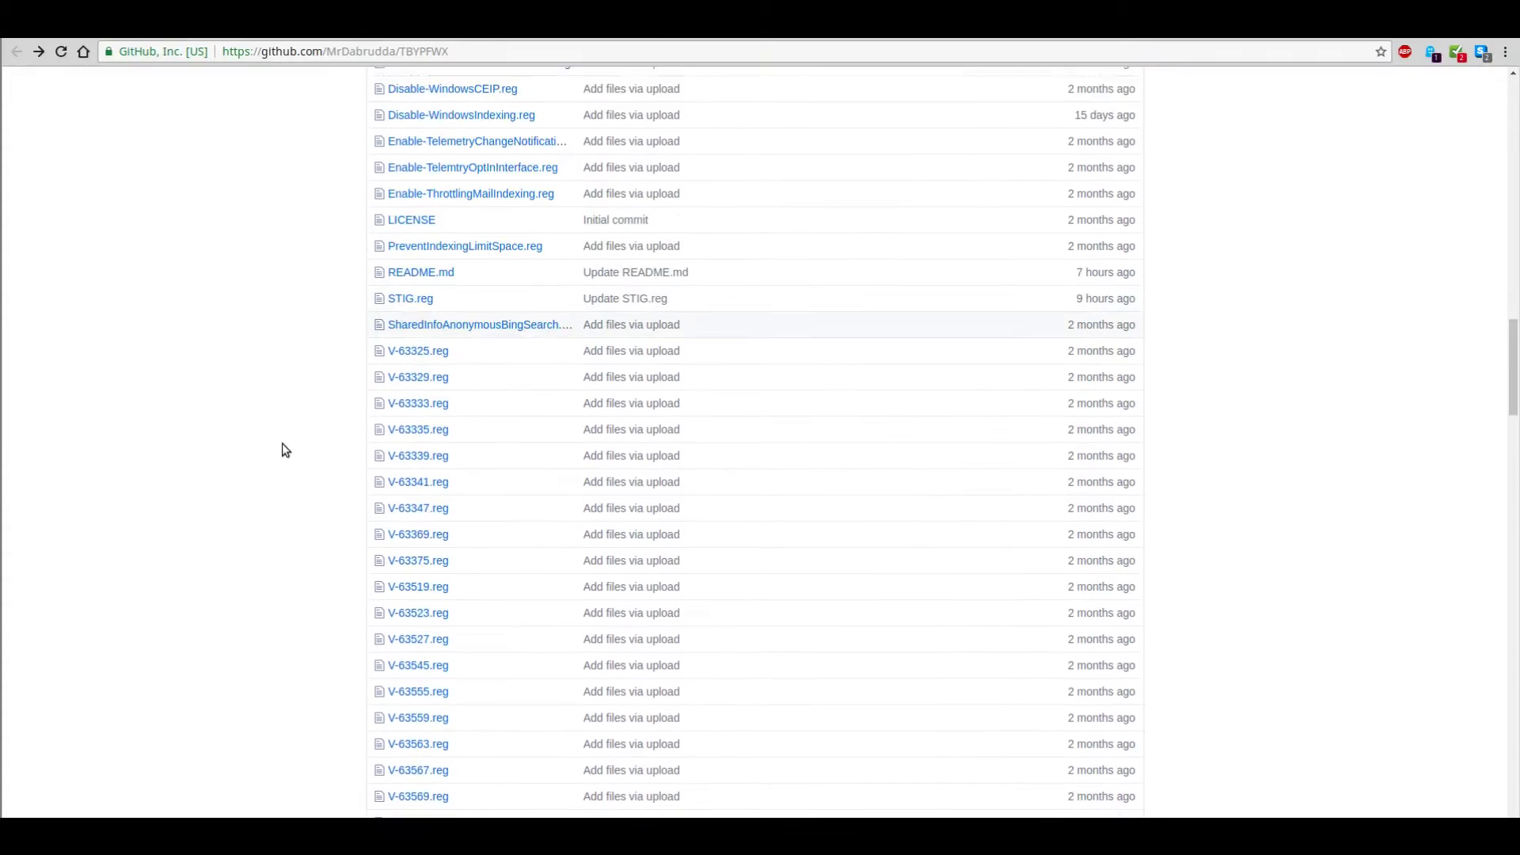
pyautogui.scroll(15, 286, 449)
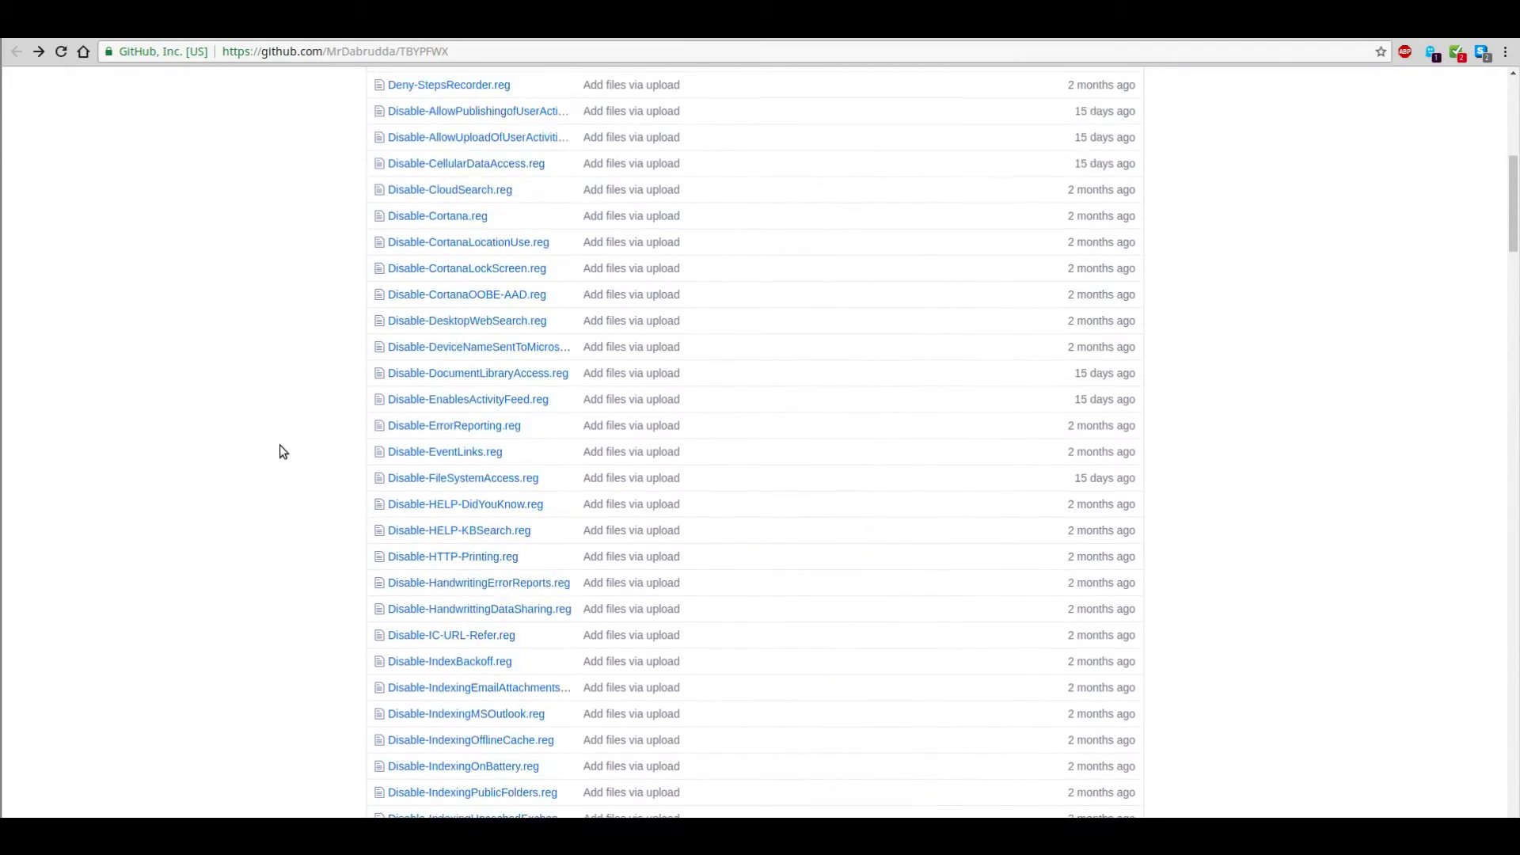
pyautogui.scroll(10, 282, 451)
pyautogui.scroll(-3, 278, 448)
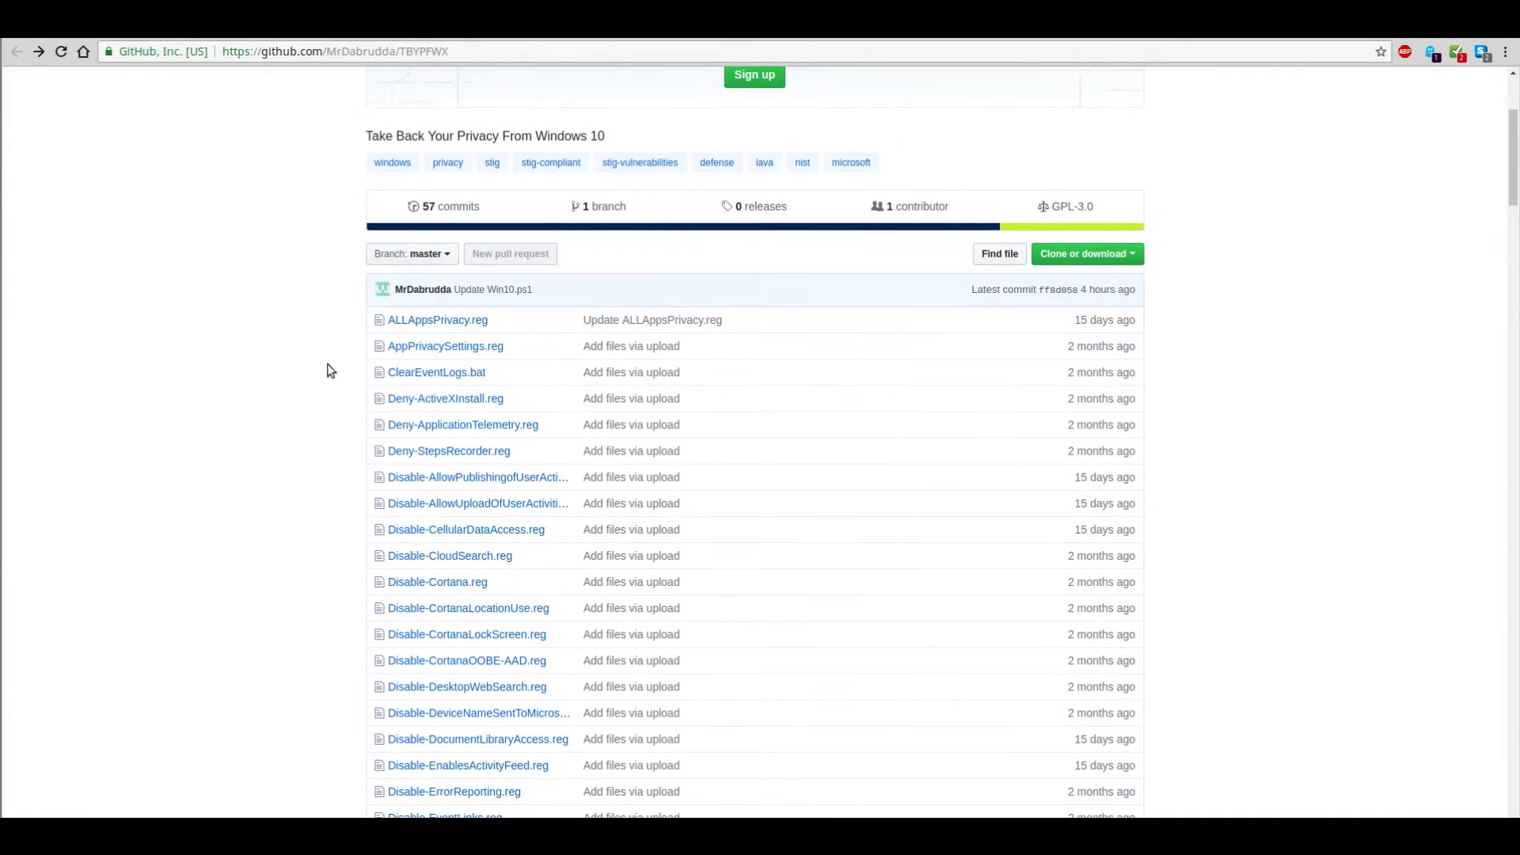
pyautogui.click(434, 321)
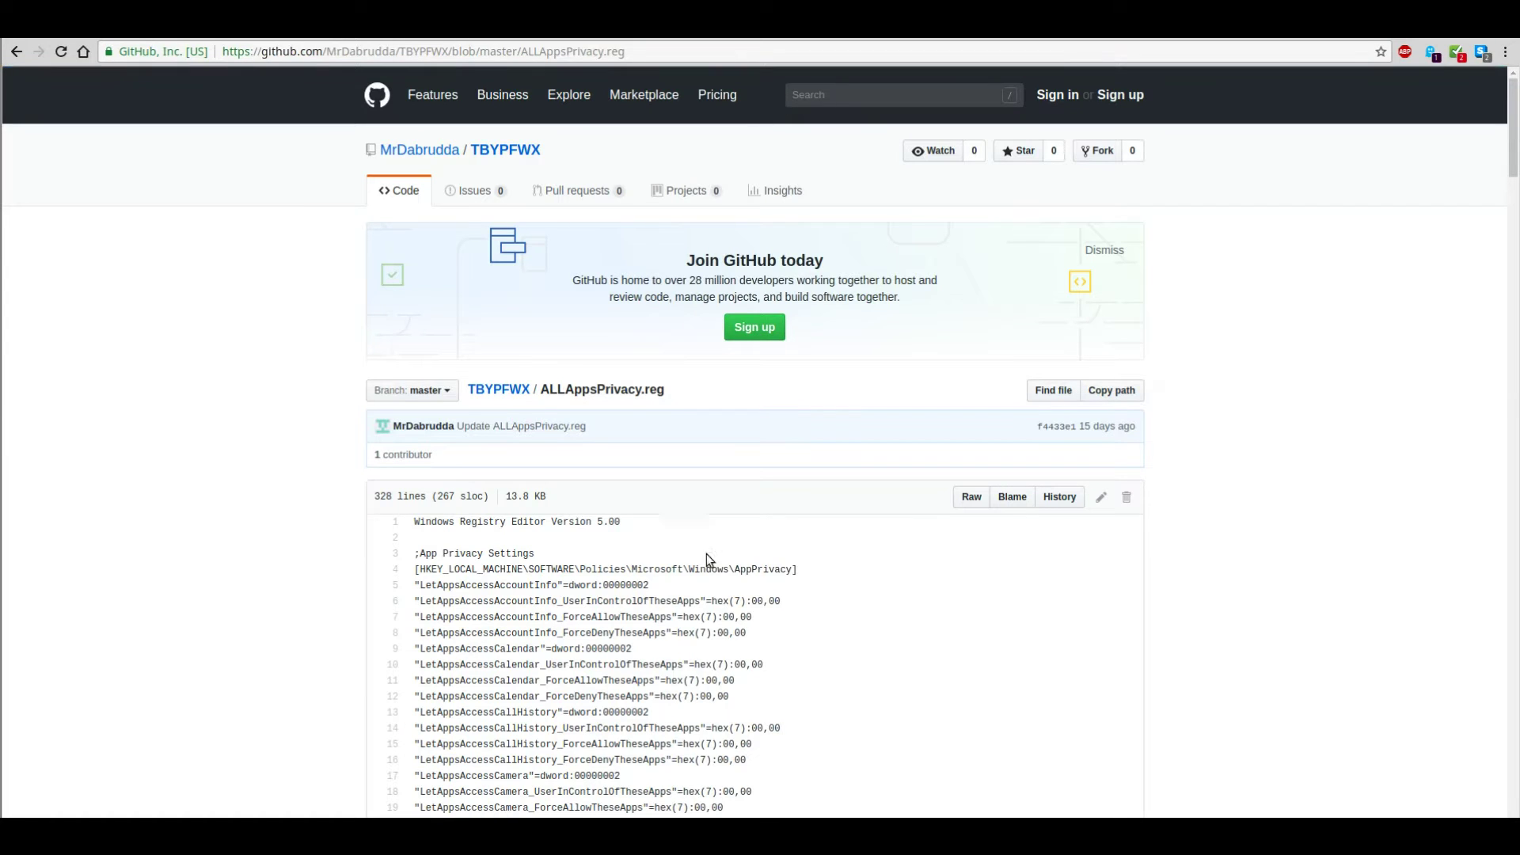
# Read the App Privacy Settings entries in ALLAppsPrivacy.reg, from LetAppsAccessAccountInfo through LetAppsSyncWithDevices.
pyautogui.scroll(-2, 708, 562)
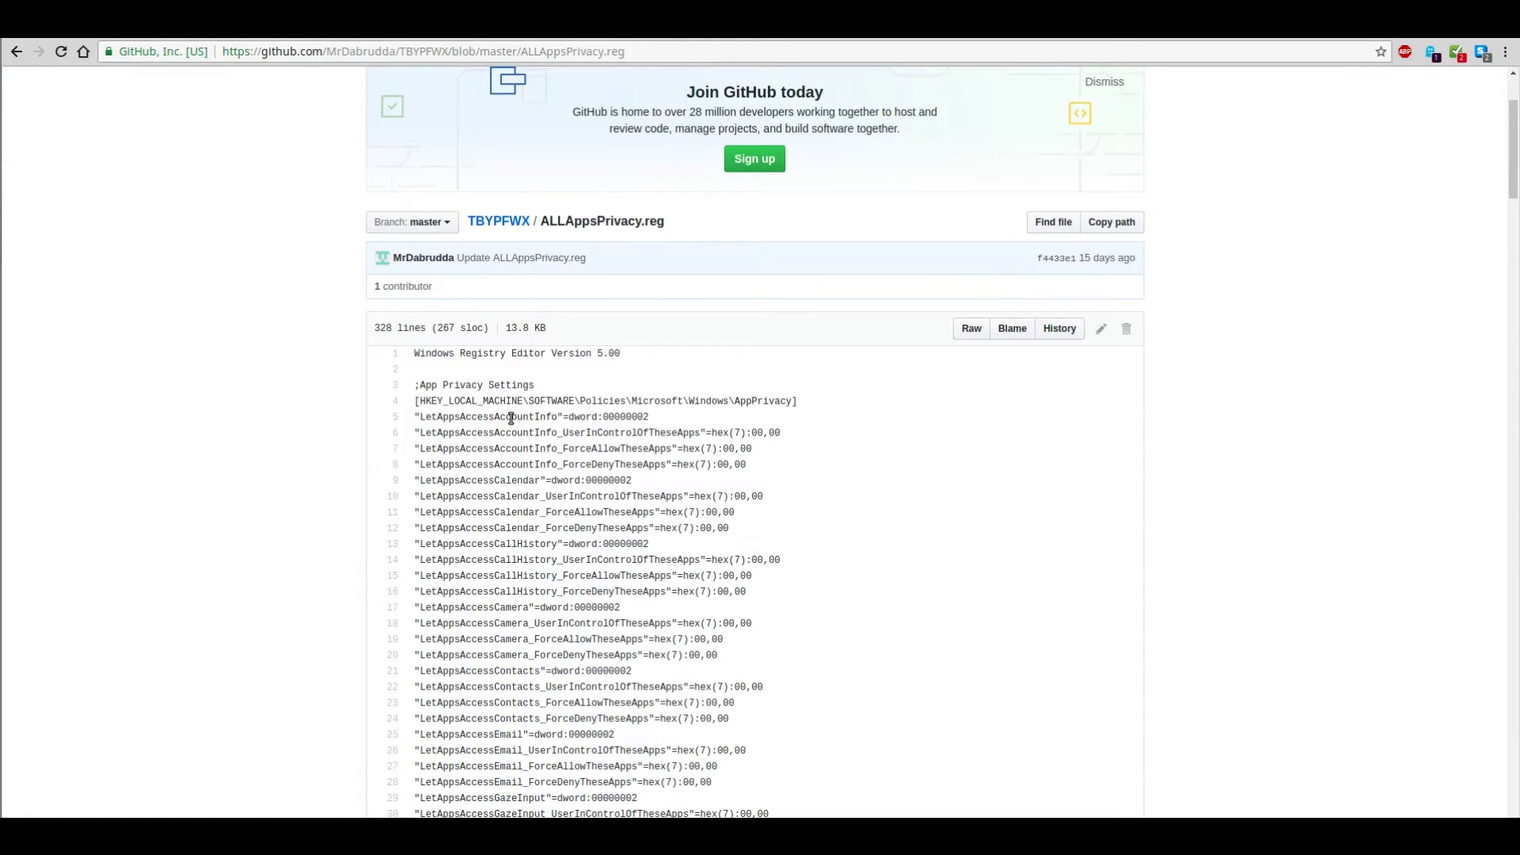
pyautogui.scroll(-1, 576, 458)
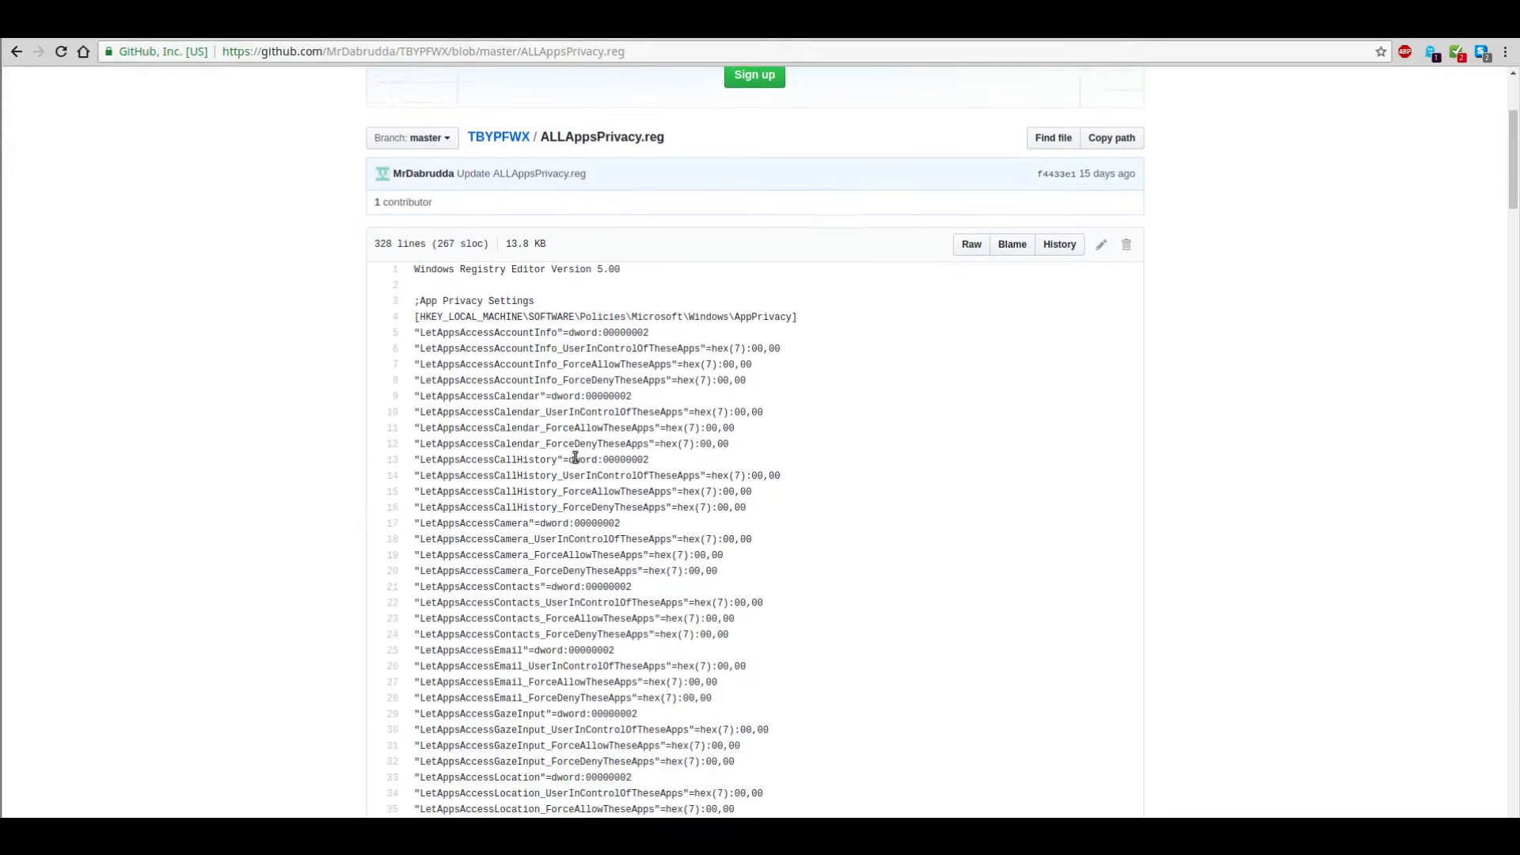
pyautogui.scroll(-1, 574, 472)
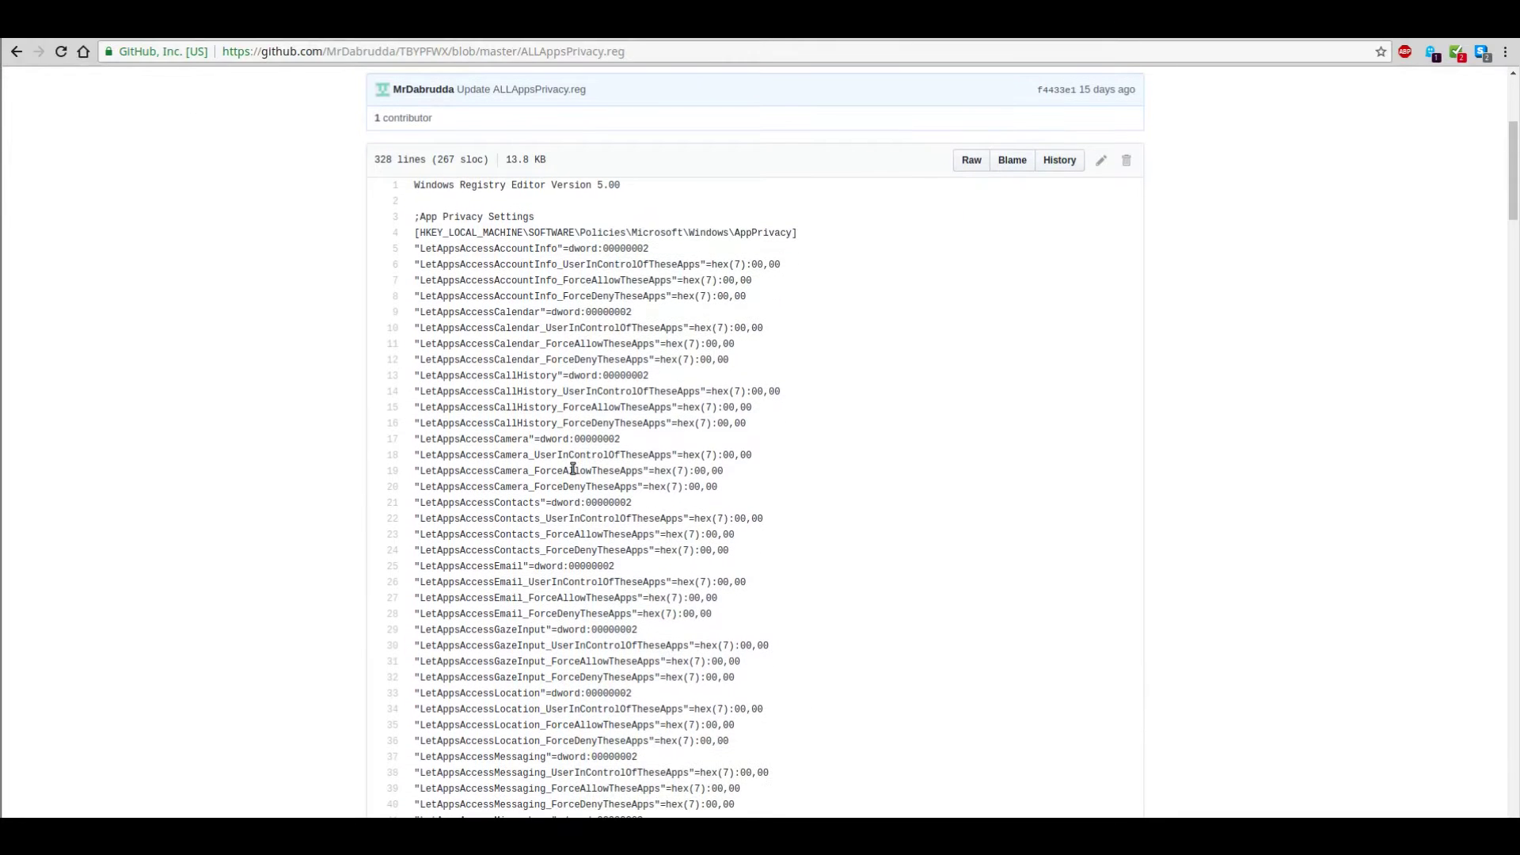
pyautogui.scroll(-3, 573, 468)
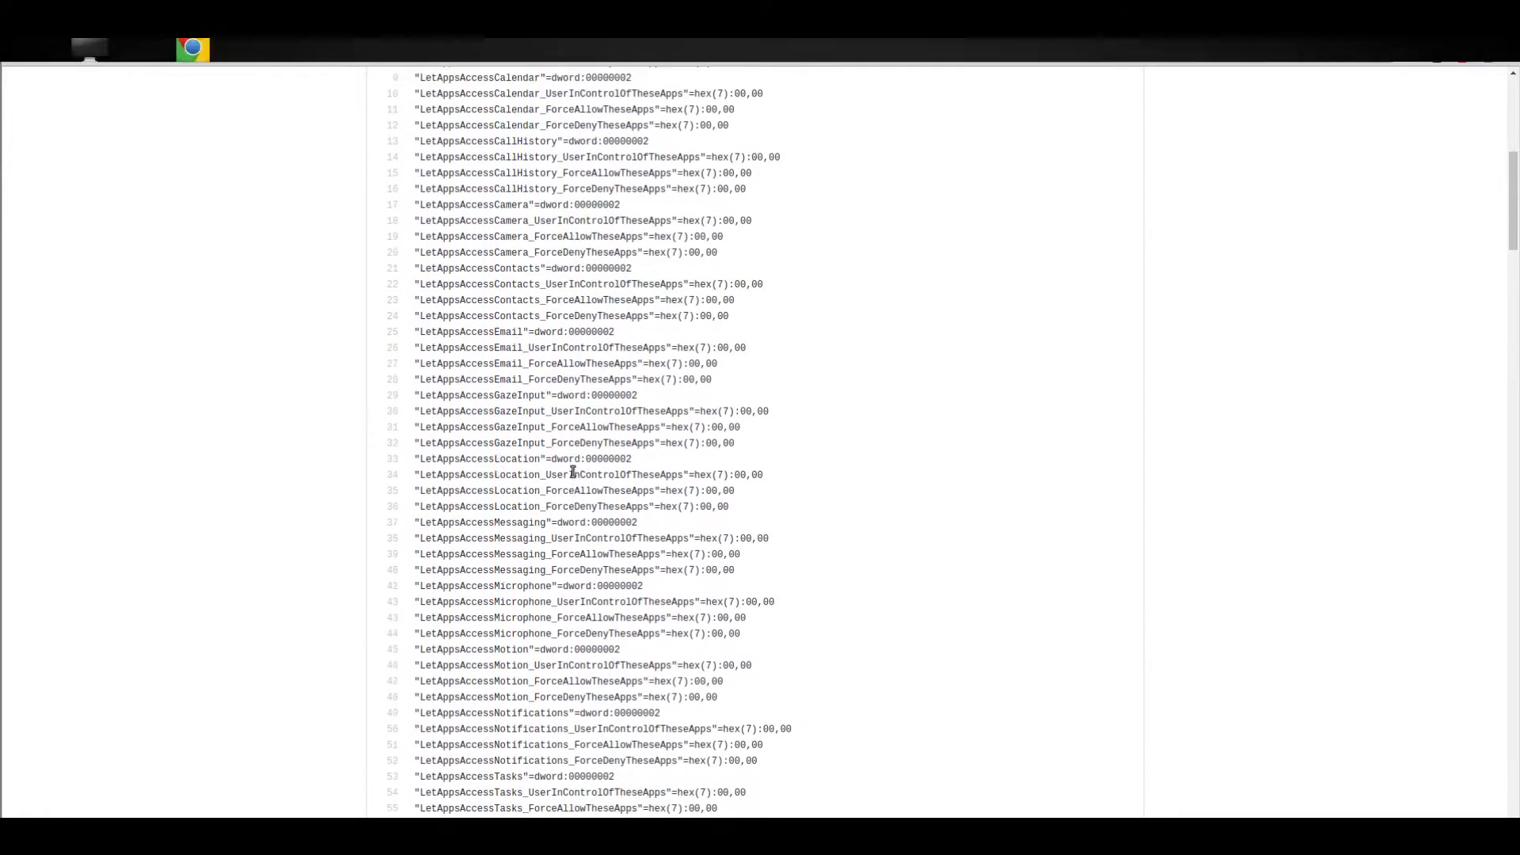
pyautogui.scroll(-8, 573, 472)
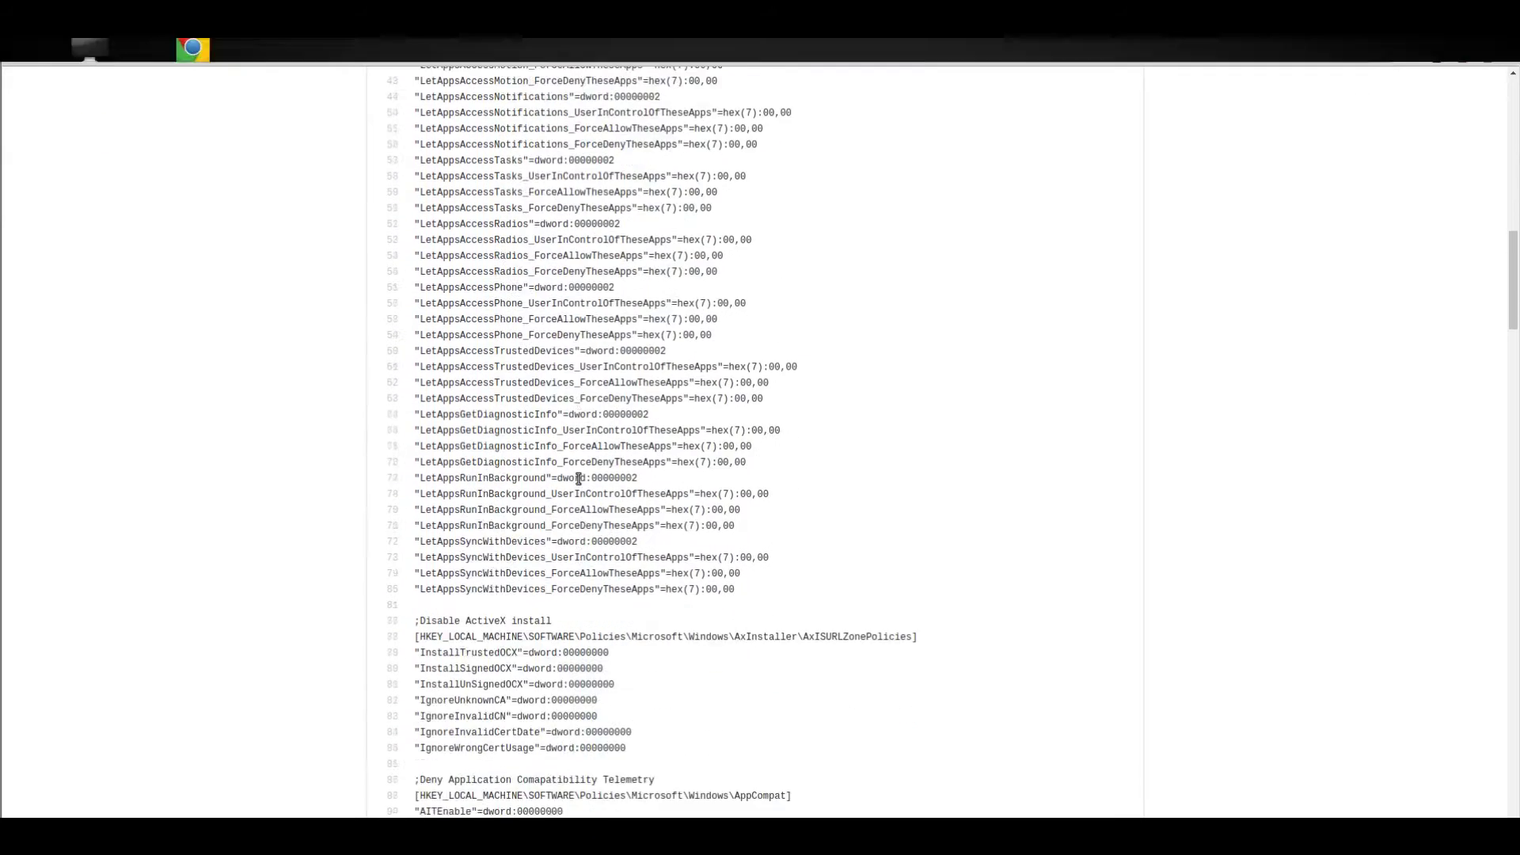
# Read the ALLAppsPrivacy.reg entries for ActiveX install, application telemetry, Steps Recorder, Cloud Search and Cortana.
pyautogui.scroll(-2, 579, 478)
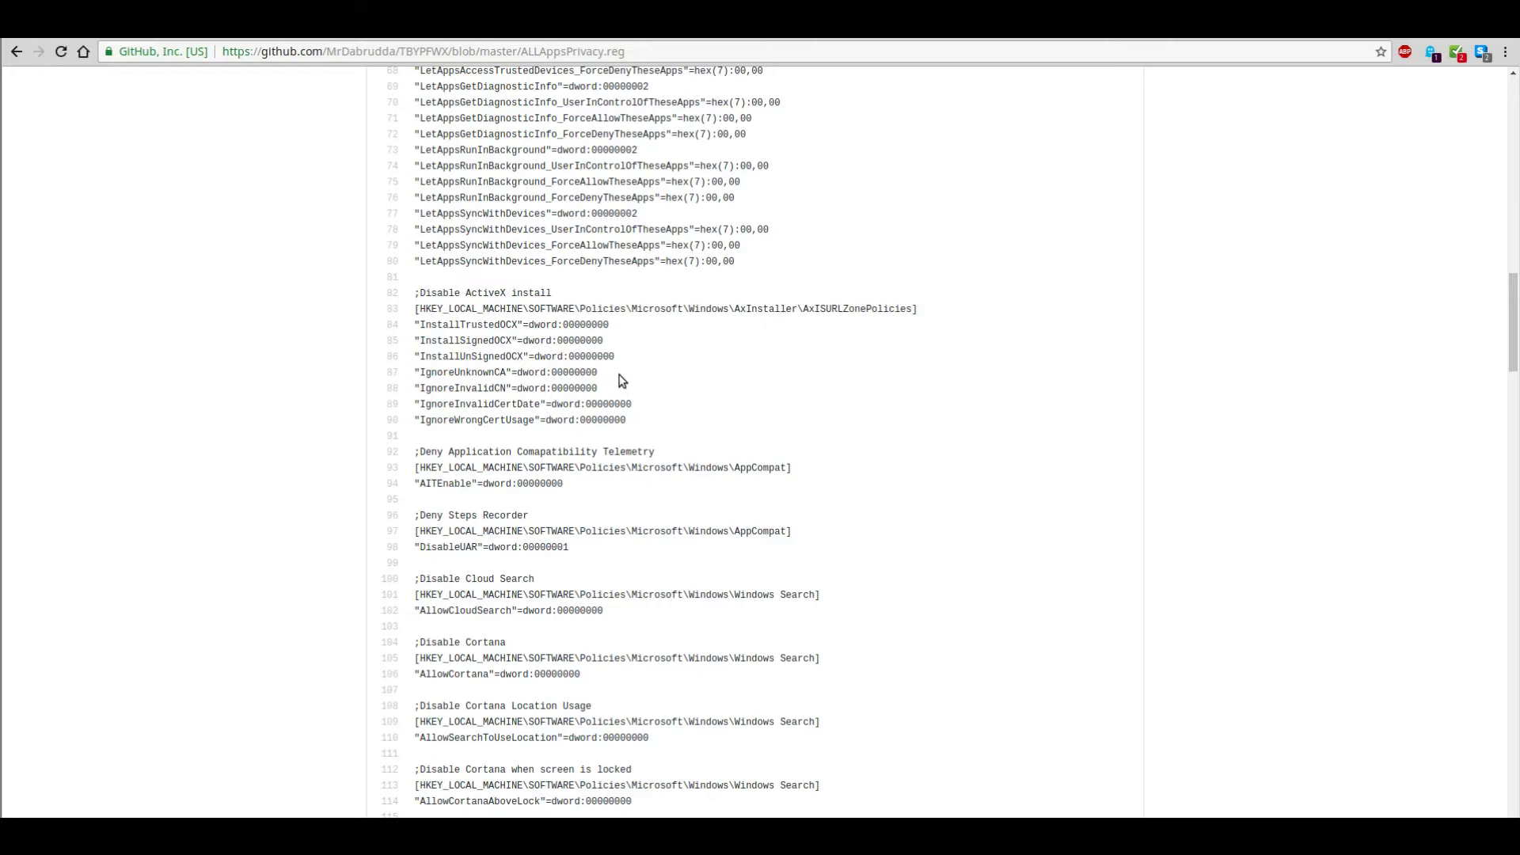
pyautogui.scroll(-3, 707, 364)
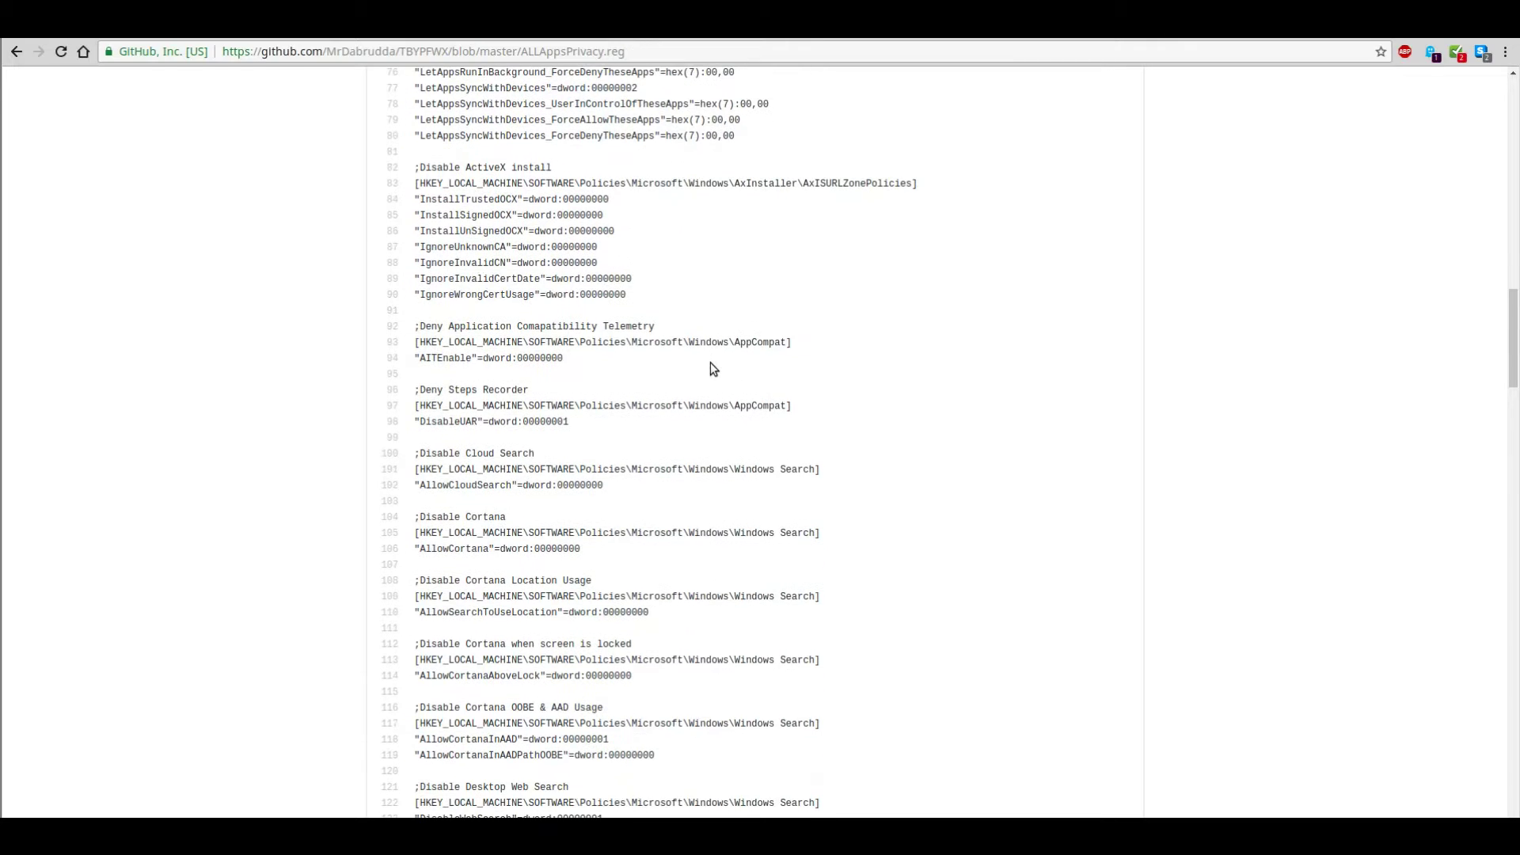
pyautogui.scroll(-4, 753, 353)
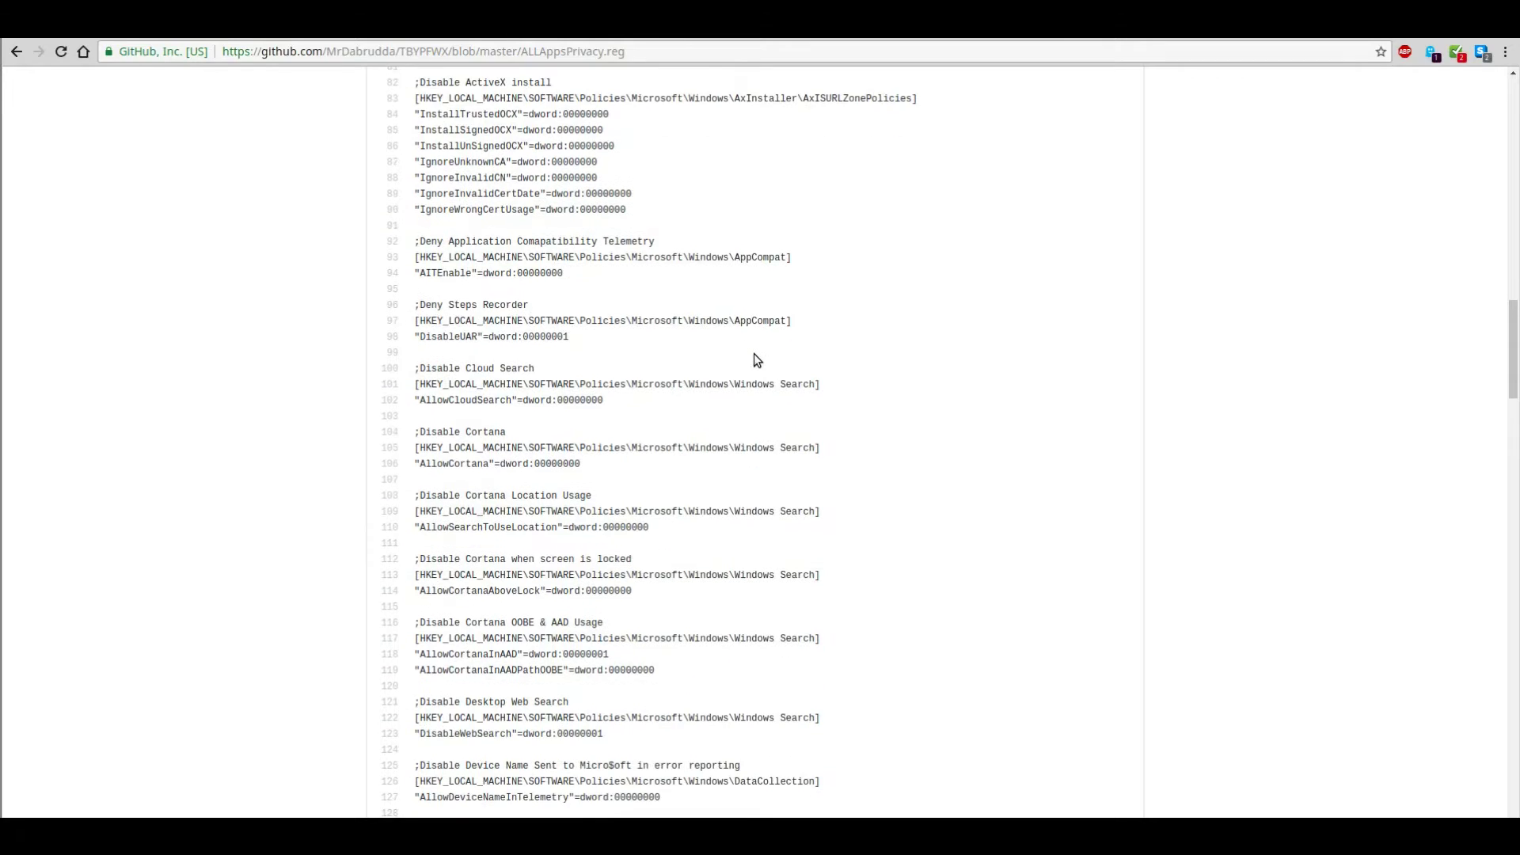
pyautogui.scroll(-4, 800, 376)
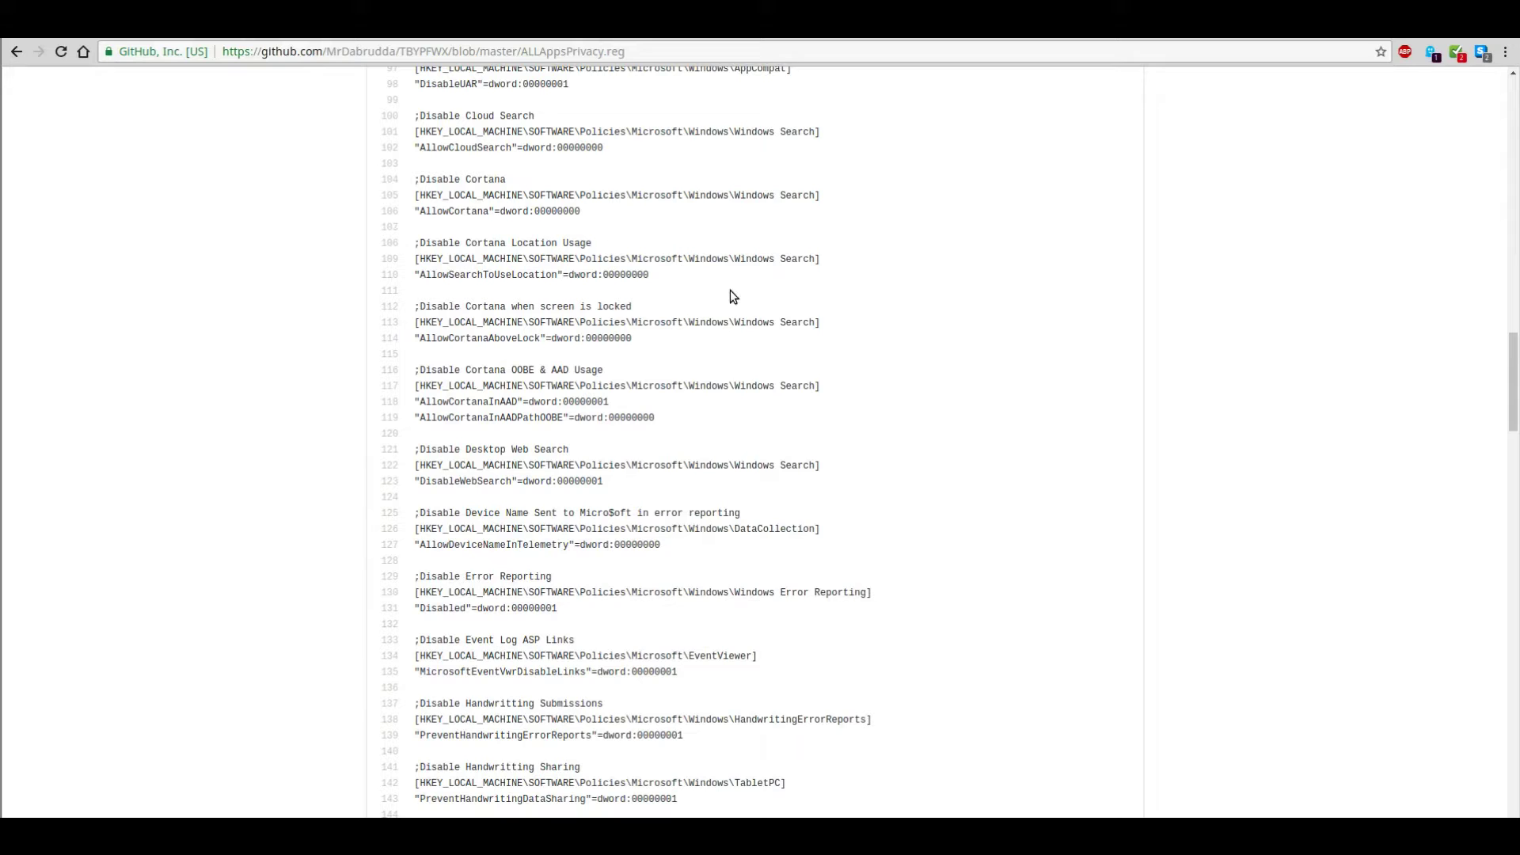
pyautogui.scroll(-3, 734, 315)
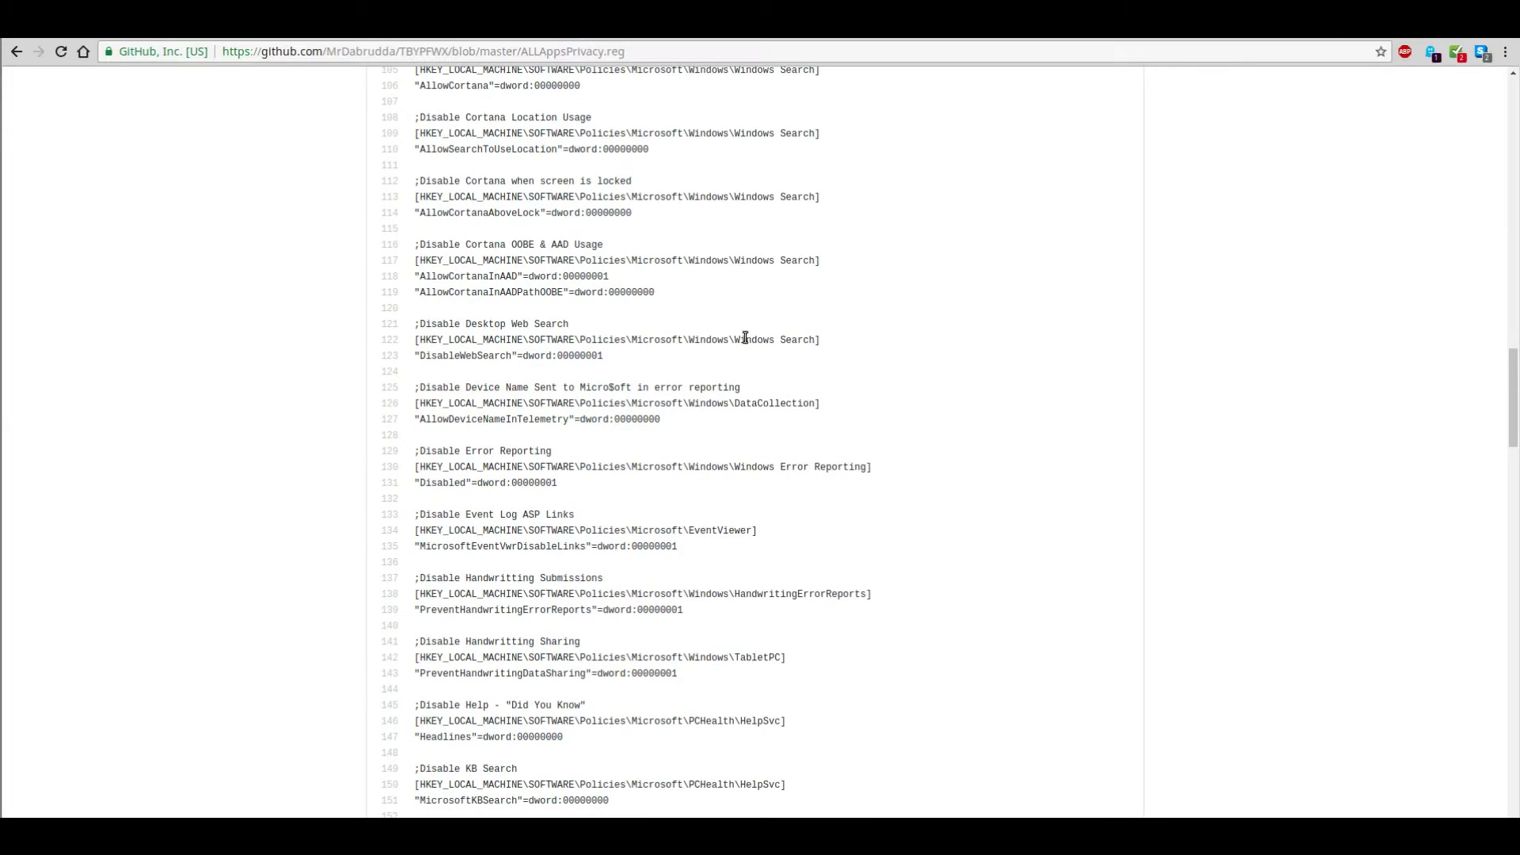
# Search the file for "step" and examine the Deny Steps Recorder entry.
pyautogui.hotkey('ctrl', 'f')
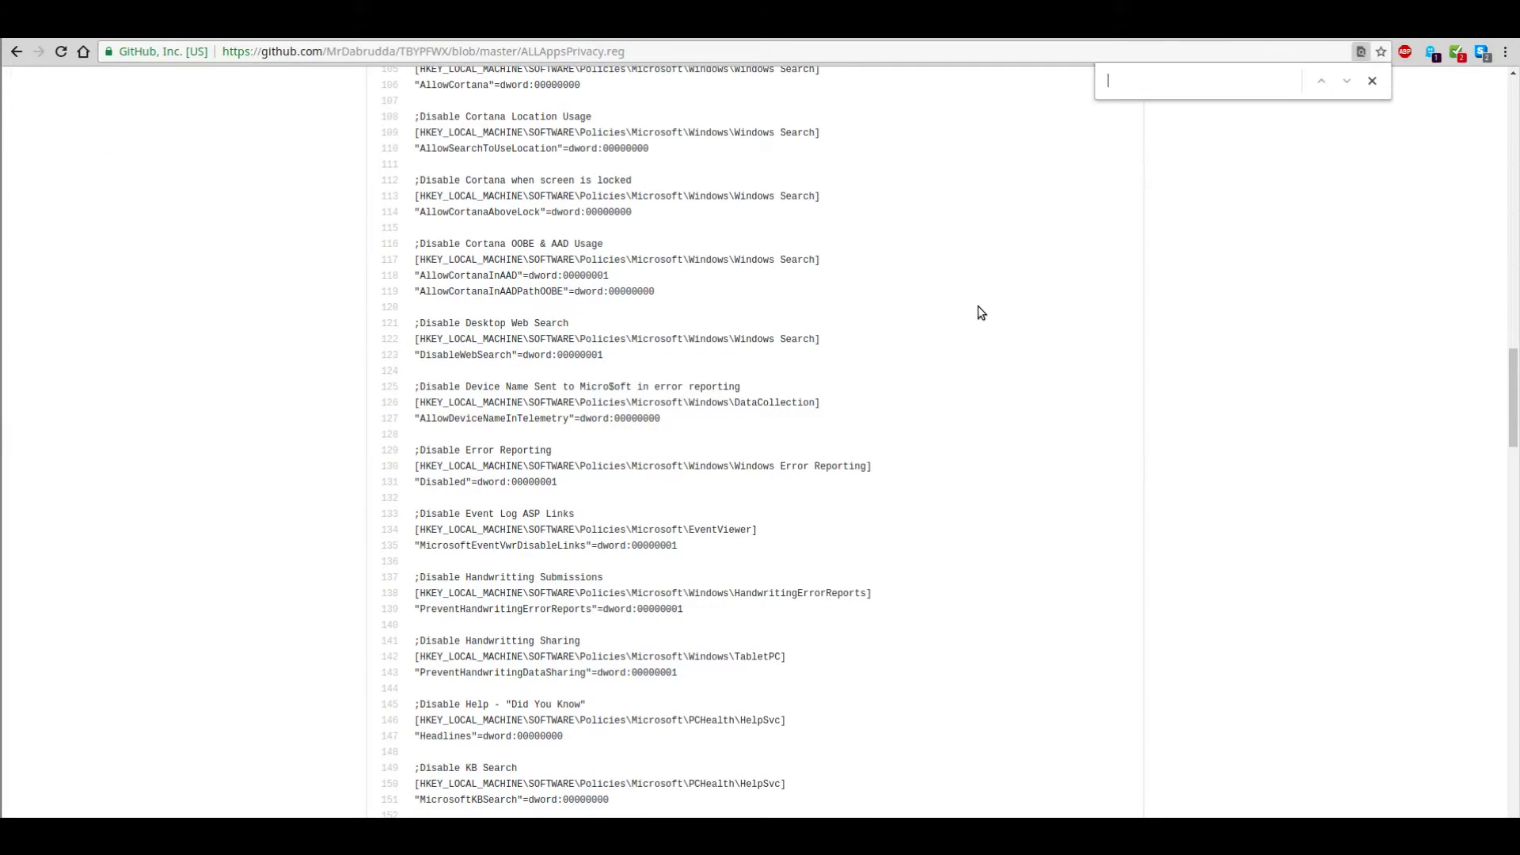
pyautogui.write('step')
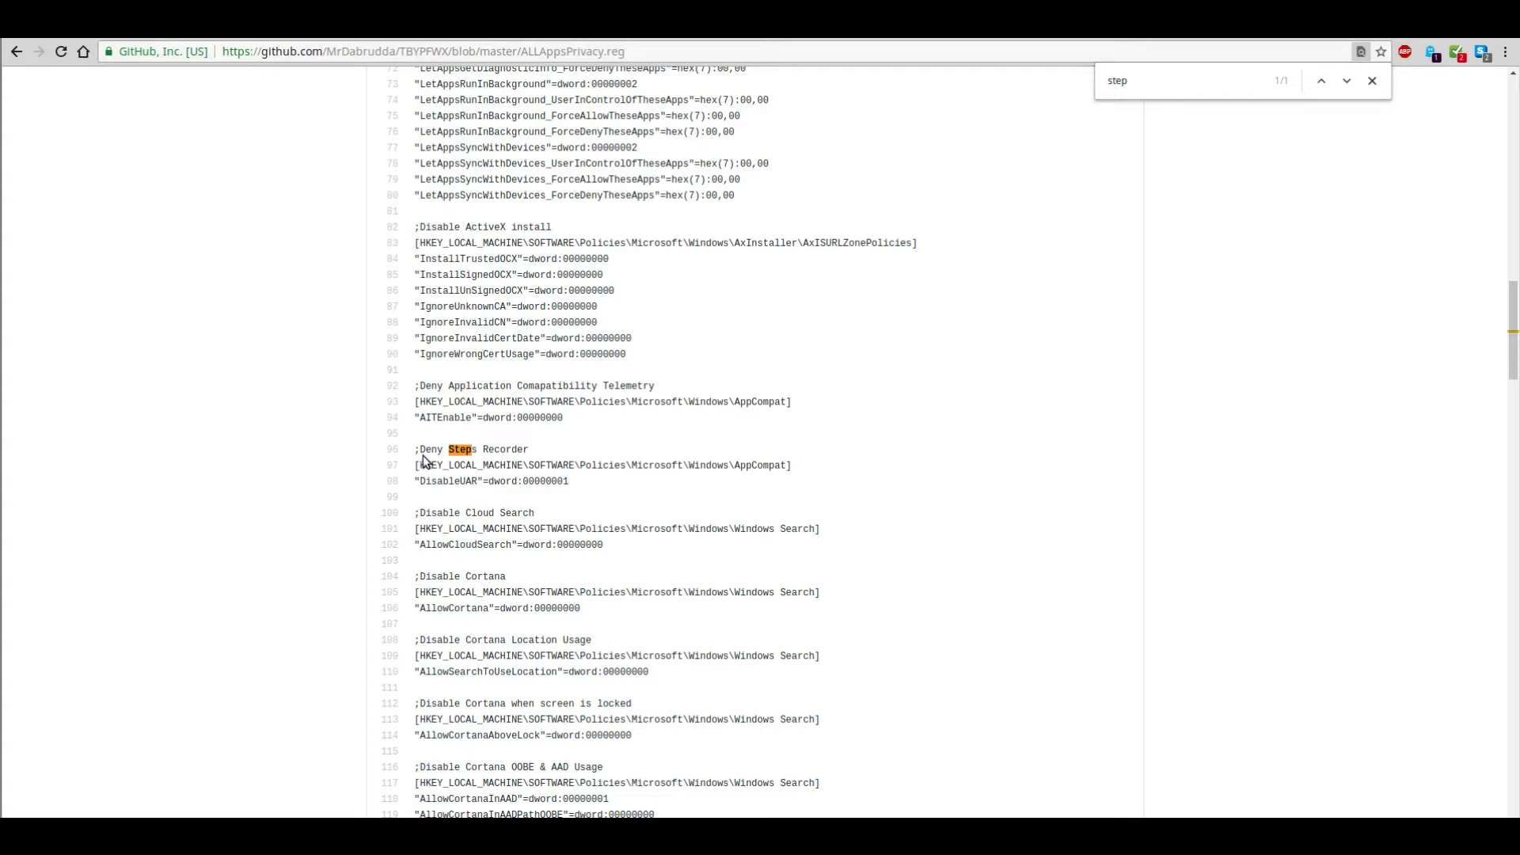
pyautogui.moveTo(423, 450); pyautogui.dragTo(555, 450)
pyautogui.click(555, 450)
pyautogui.scroll(-2, 577, 420)
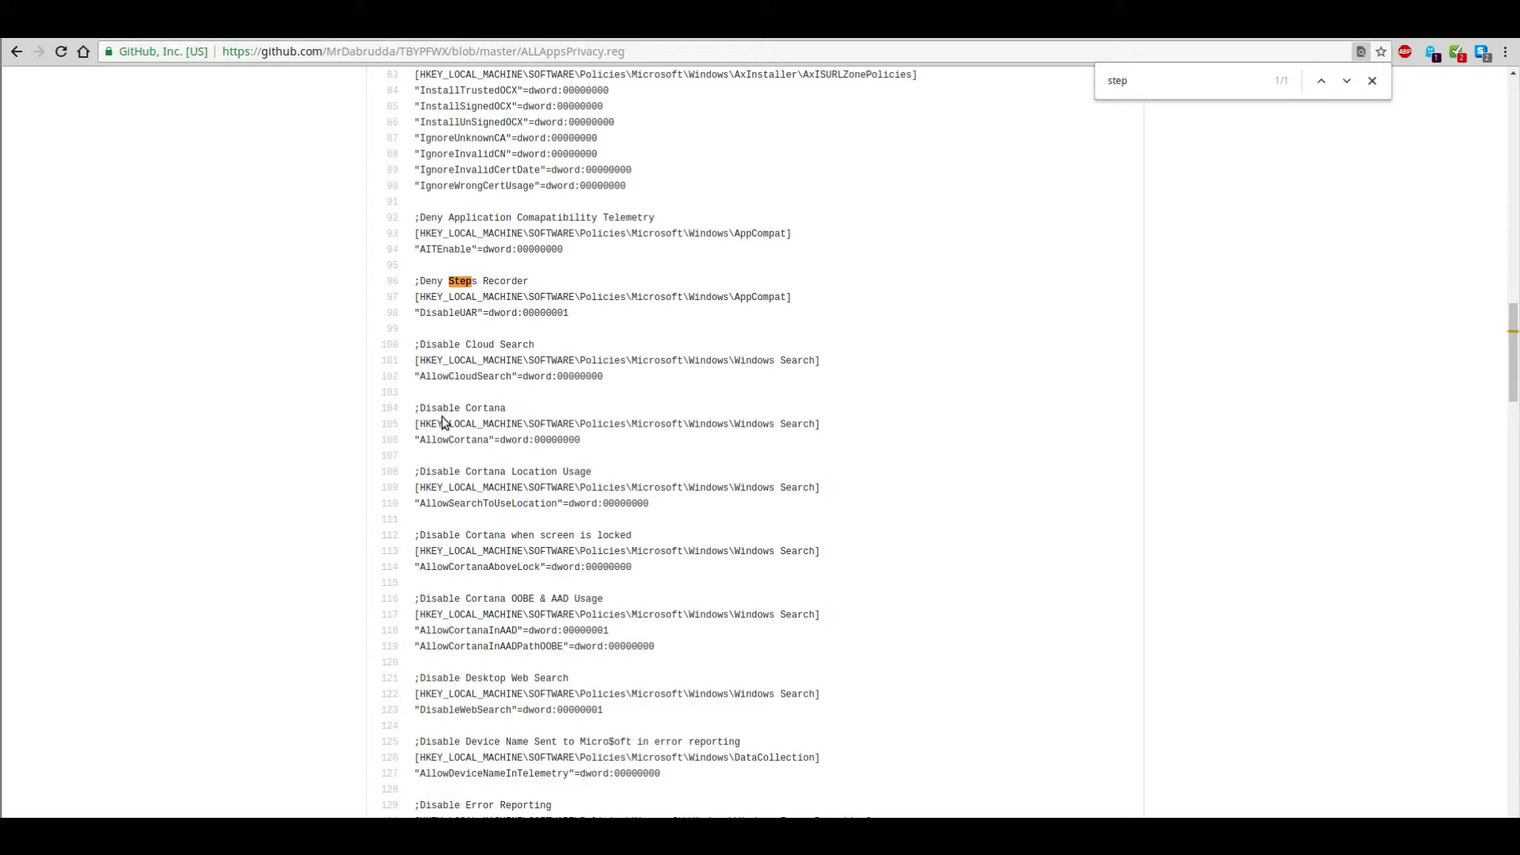
# Review the entries from Disable Cortana through Disable Error Reporting, then close the page search.
pyautogui.scroll(-2, 444, 425)
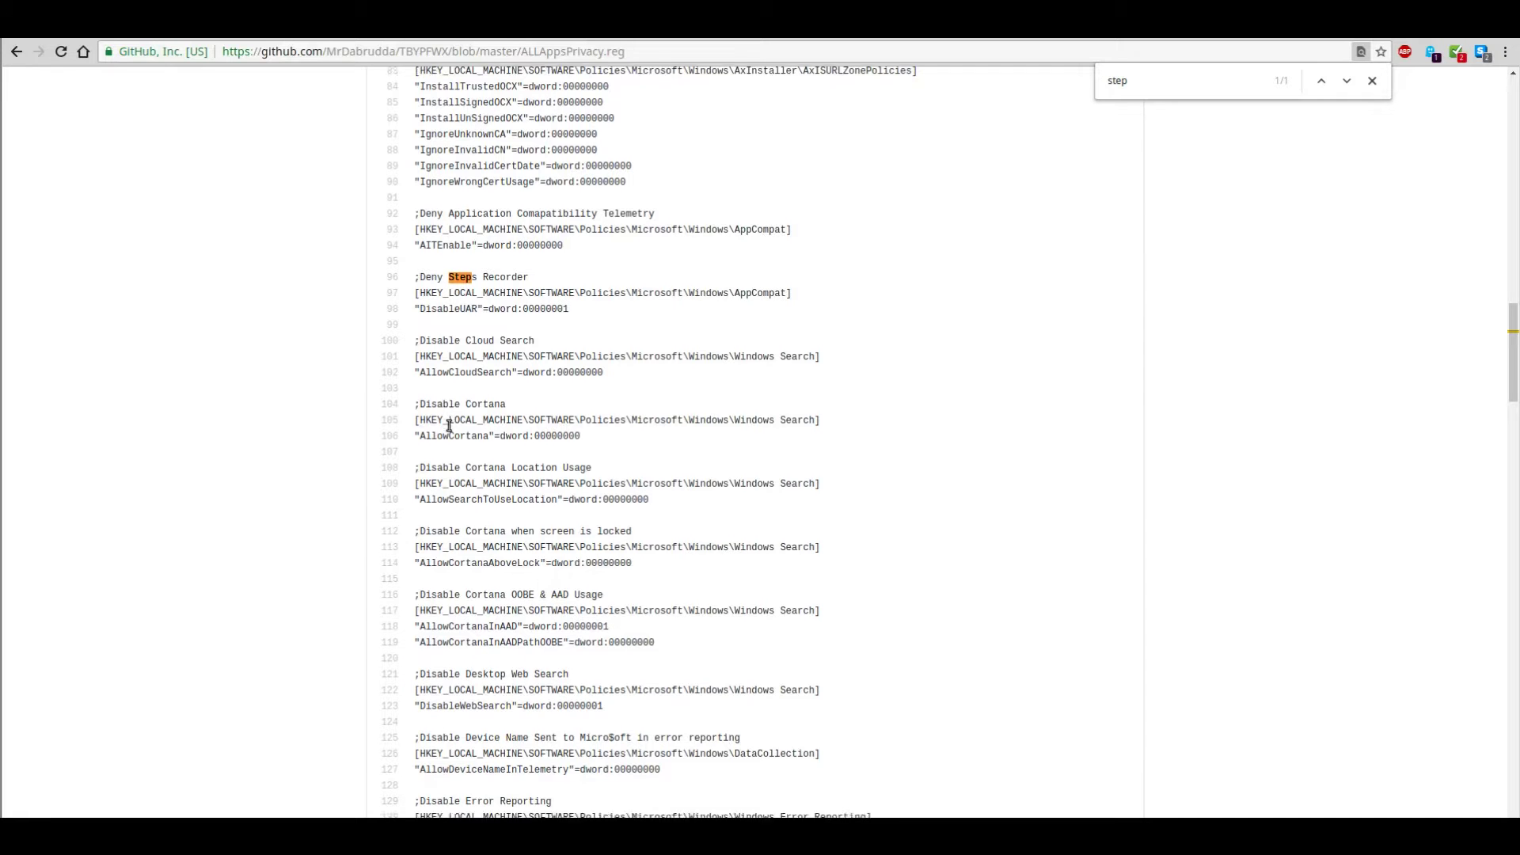
pyautogui.scroll(-2, 452, 425)
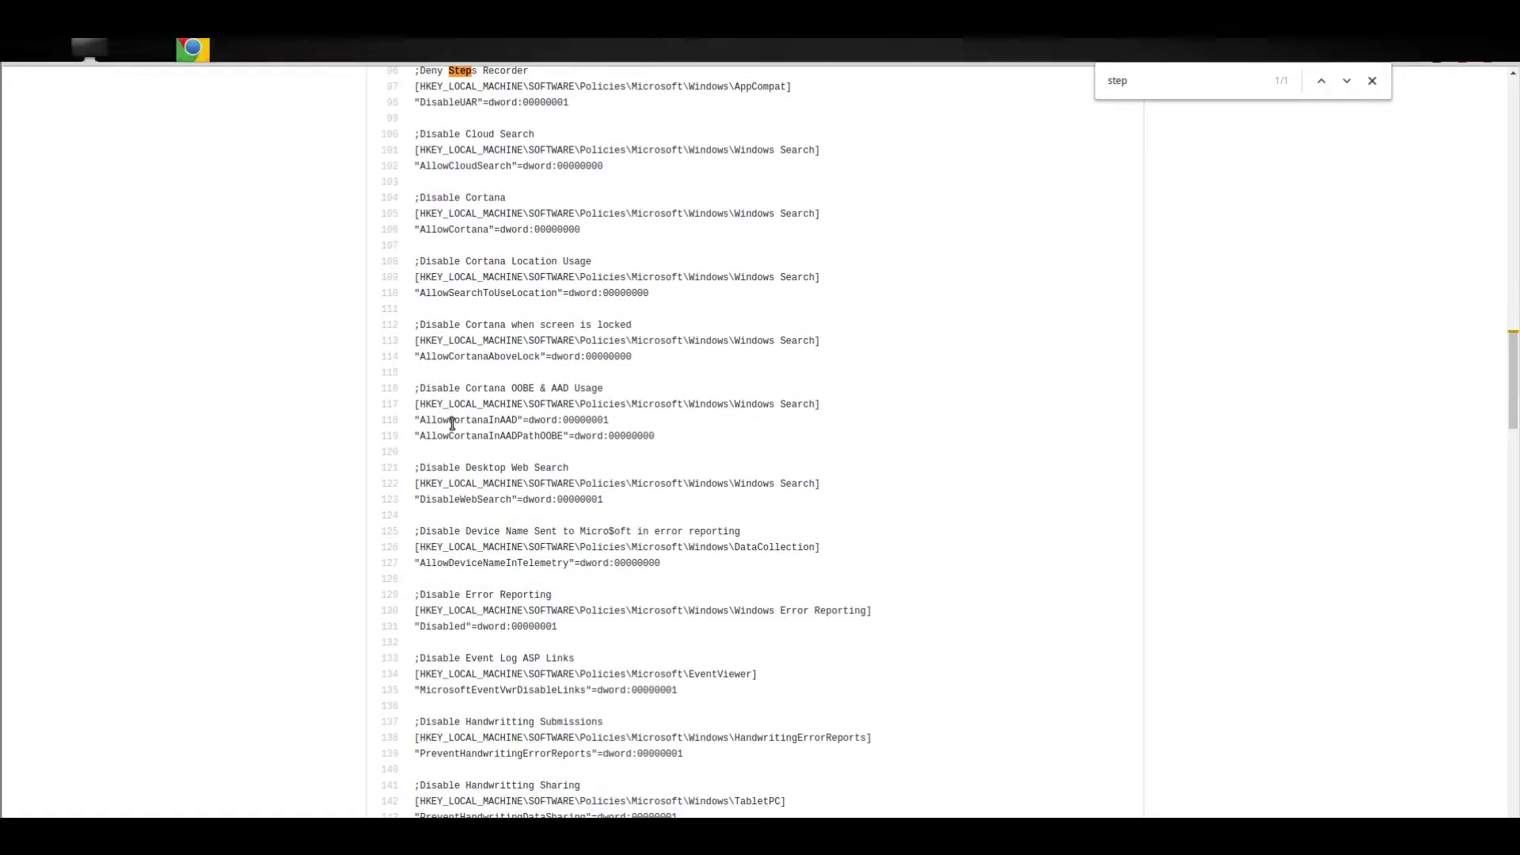
pyautogui.scroll(-1, 452, 425)
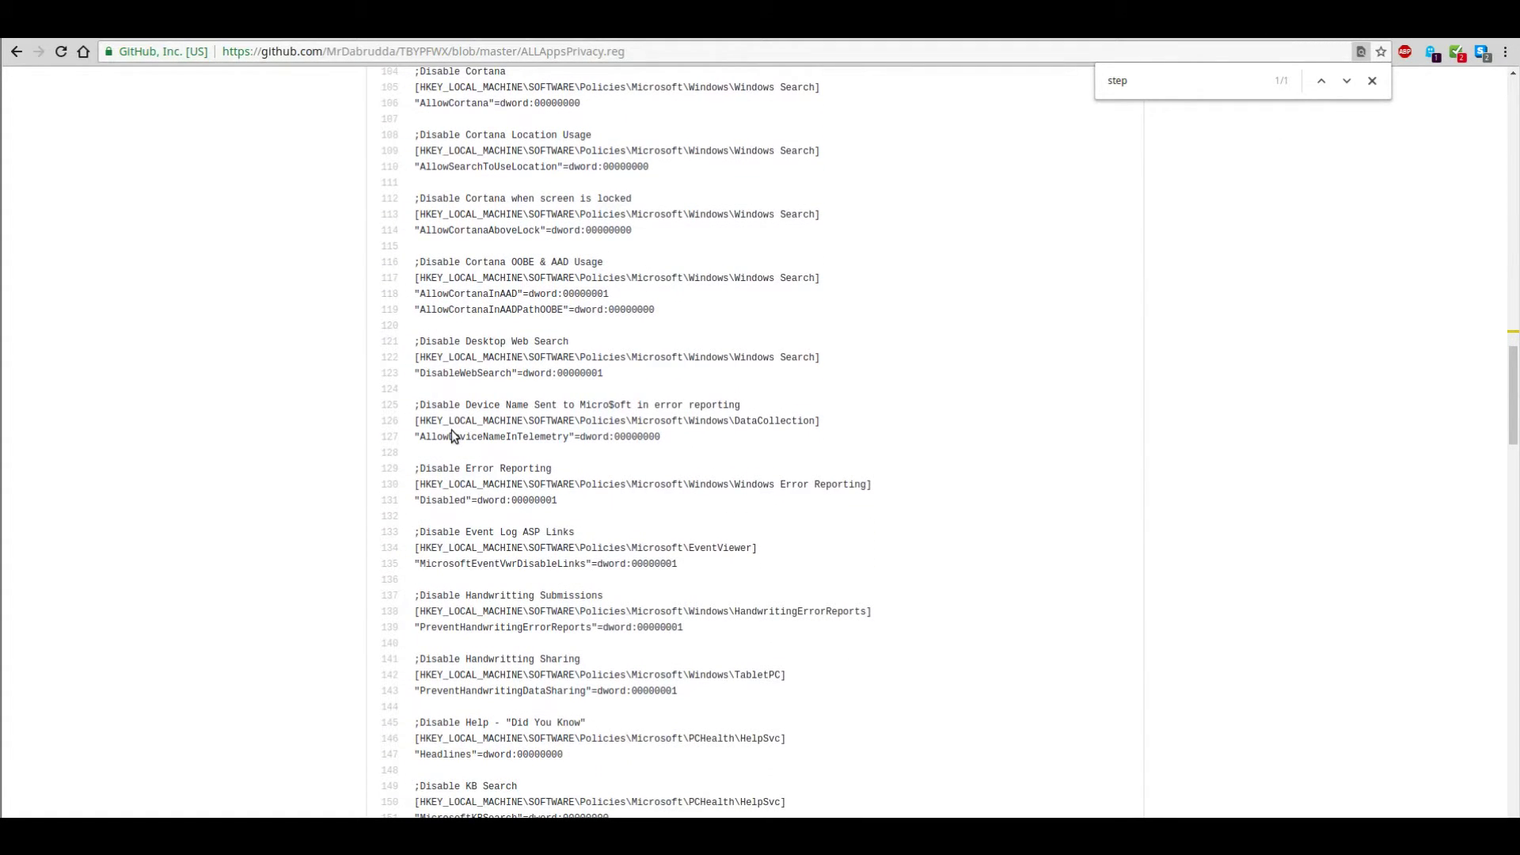
pyautogui.scroll(-1, 452, 431)
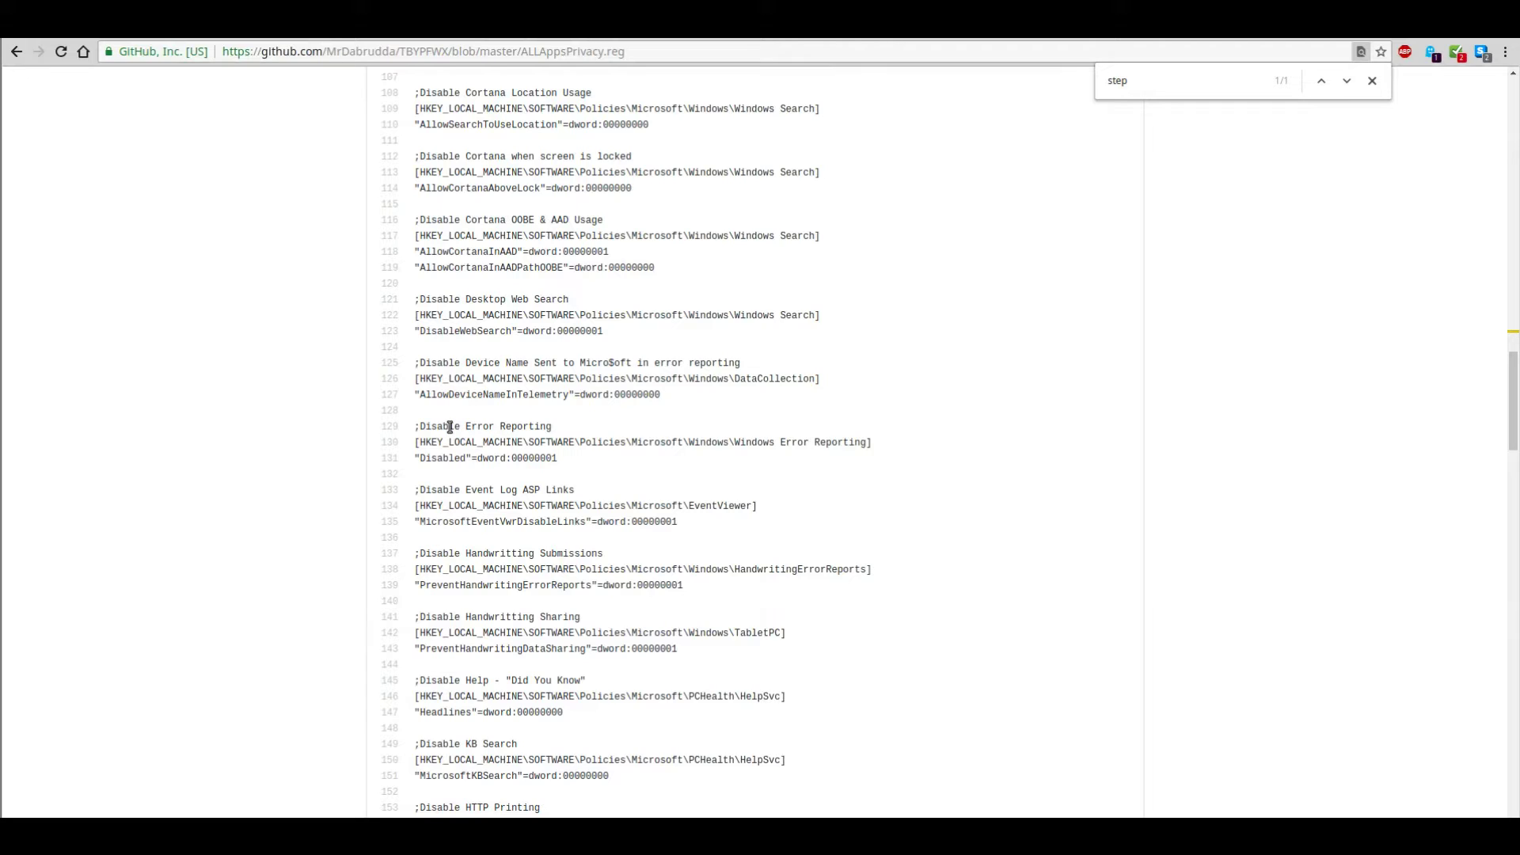
pyautogui.click(1372, 80)
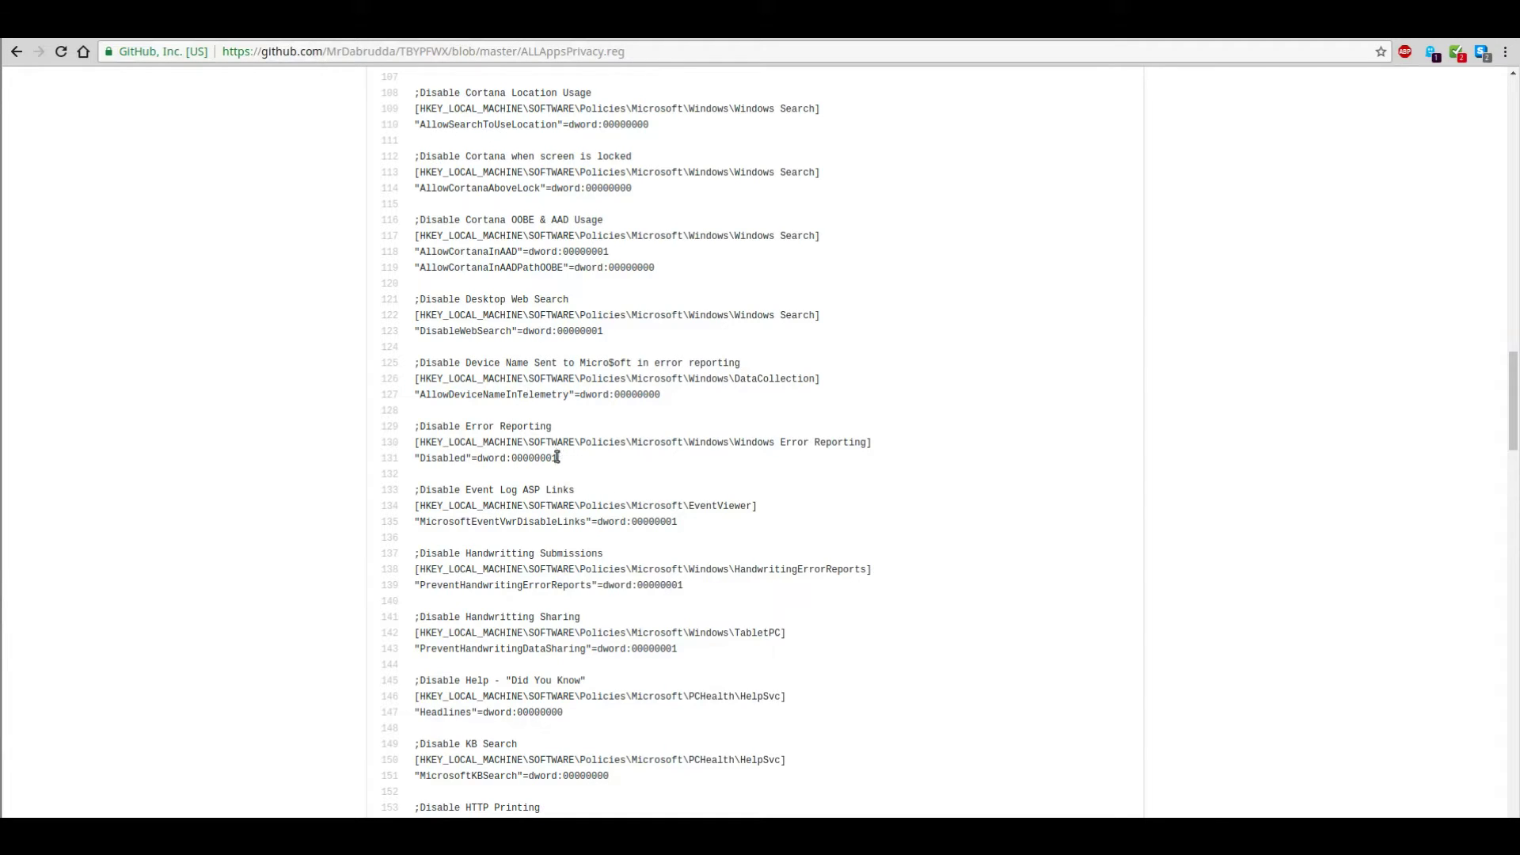
# Read the remaining ALLAppsPrivacy.reg entries, from handwriting and indexing settings through telemetry and app access, to the end of the file.
pyautogui.scroll(-2, 555, 457)
pyautogui.scroll(-1, 552, 480)
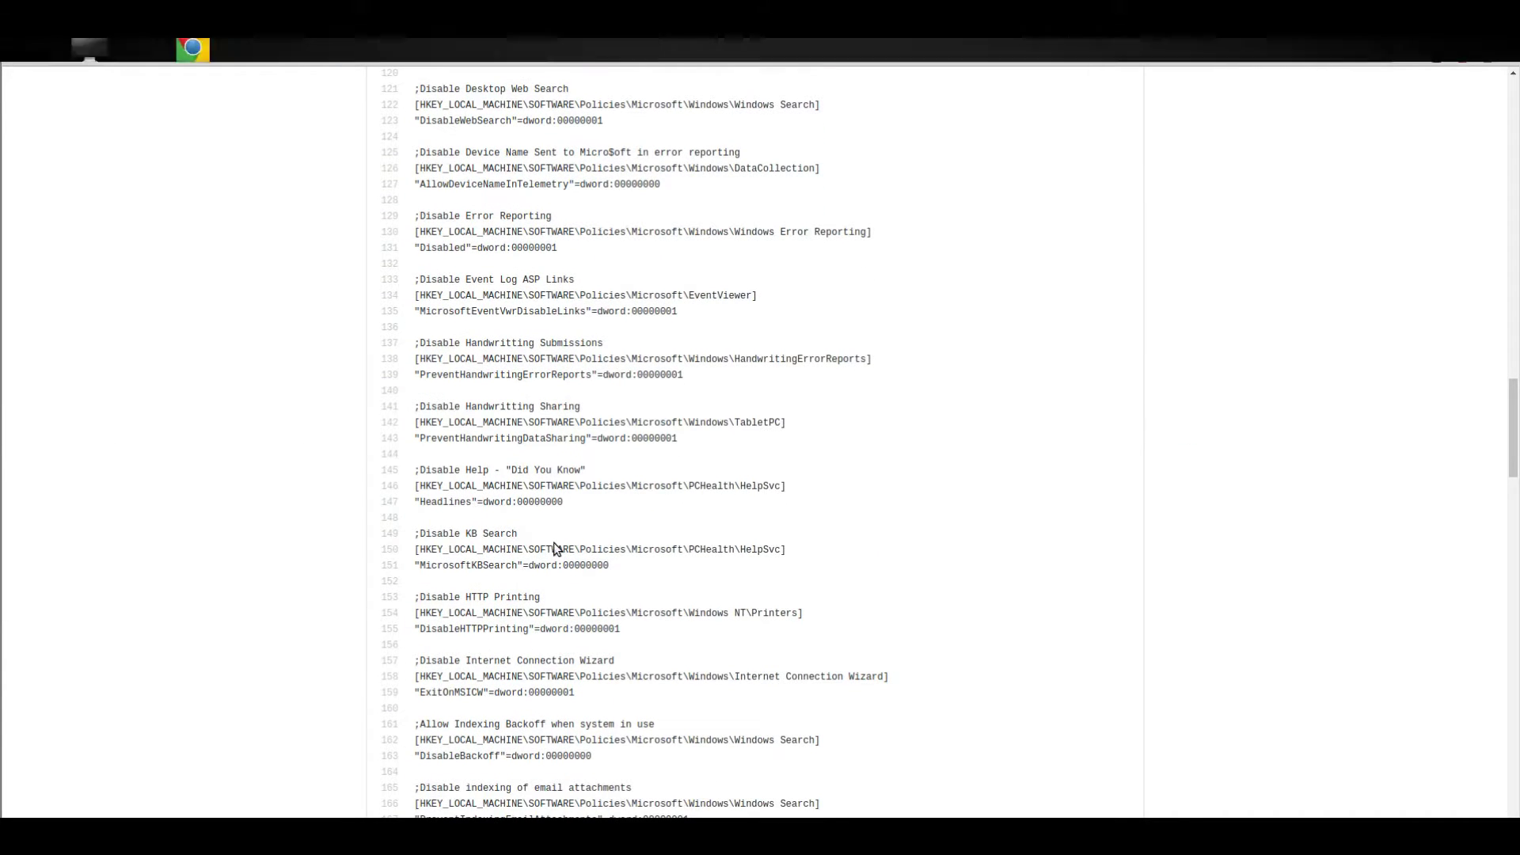
pyautogui.scroll(-3, 558, 549)
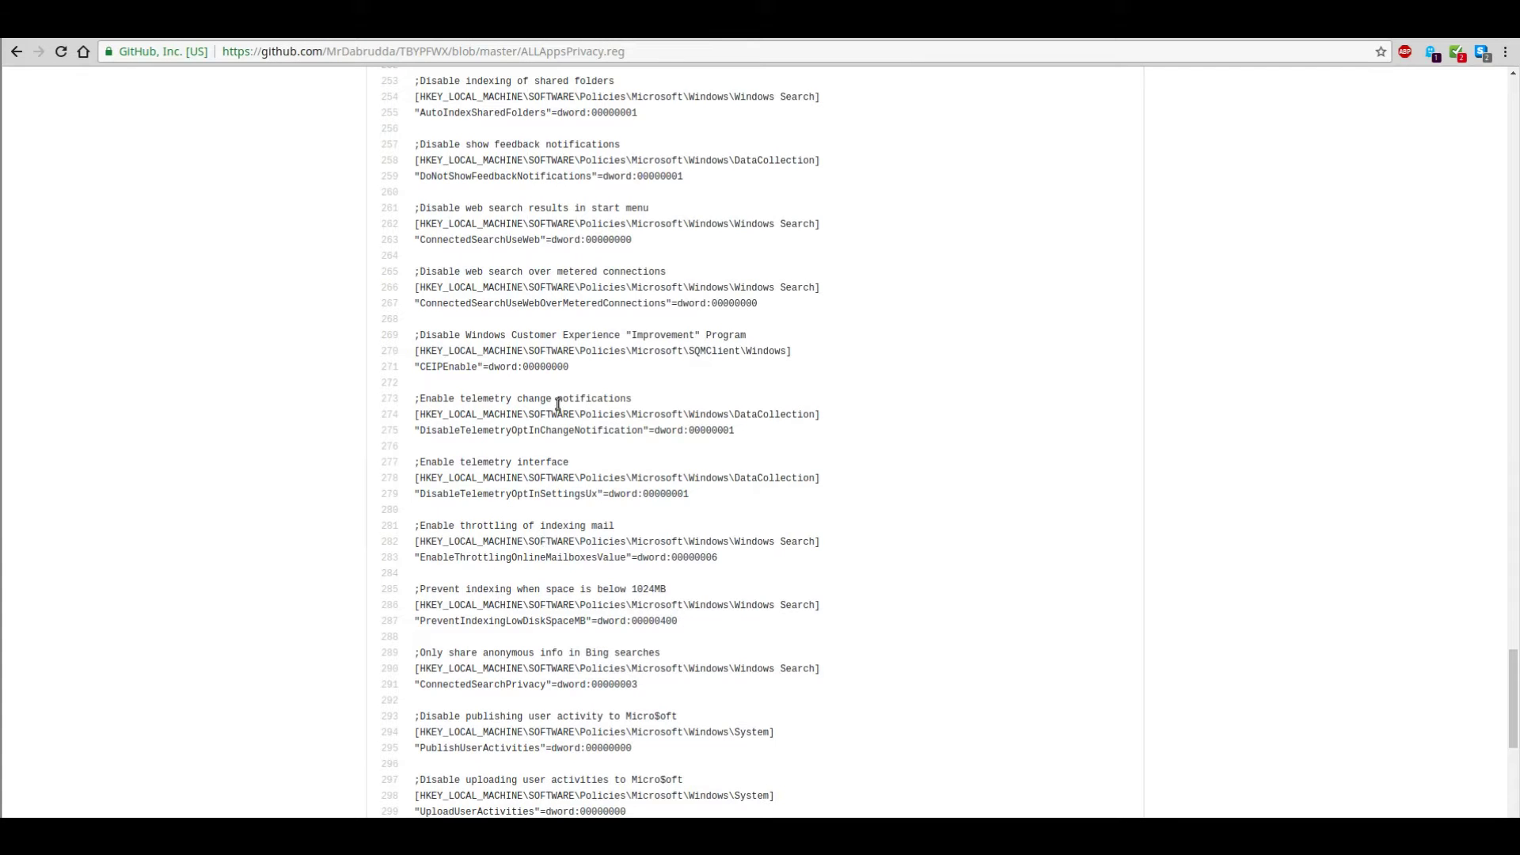
pyautogui.scroll(-1, 558, 476)
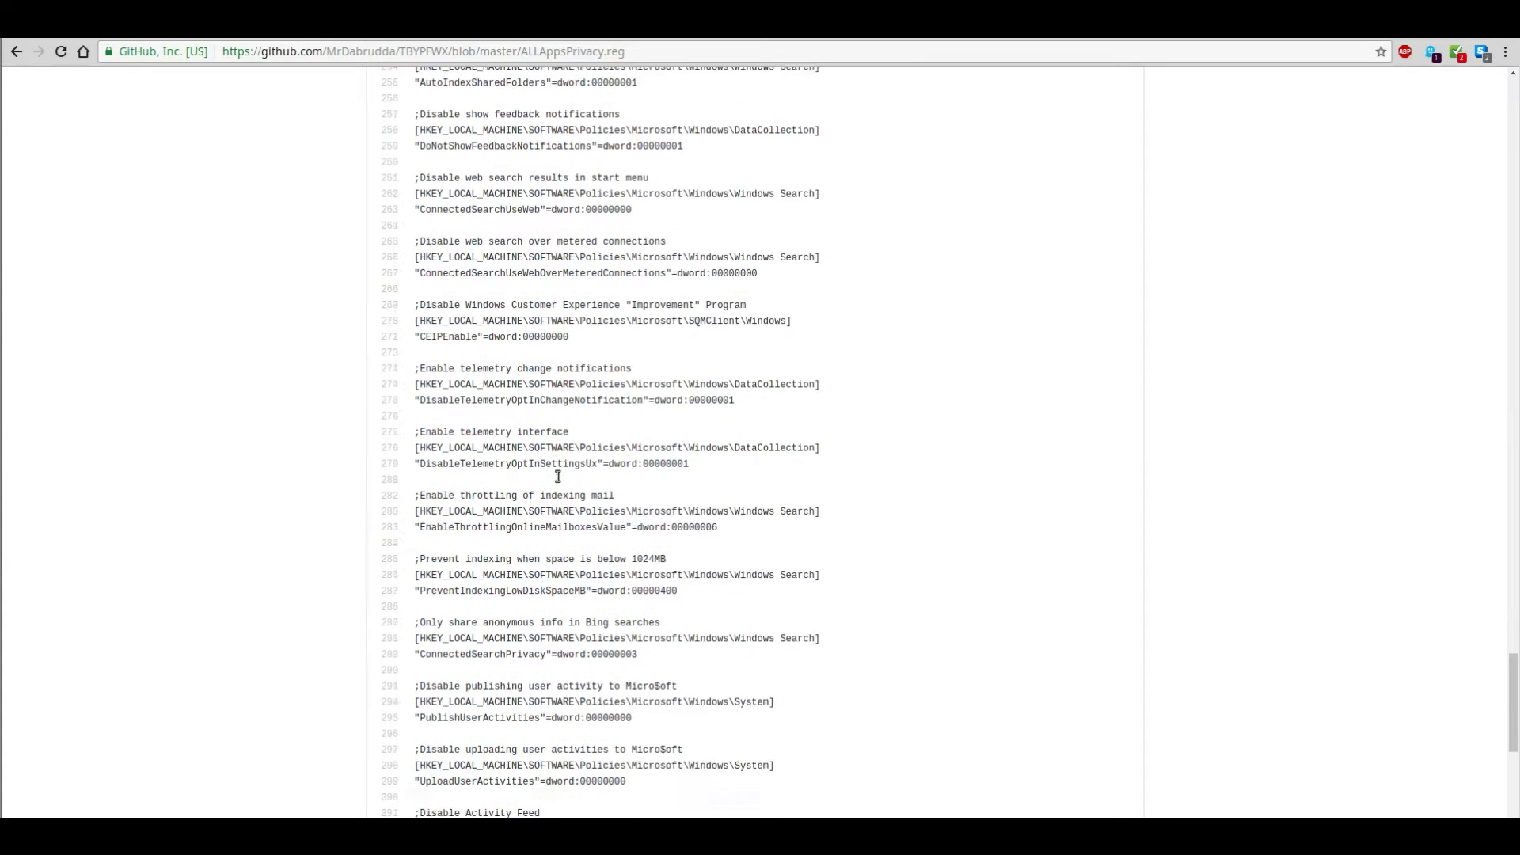
pyautogui.scroll(-6, 558, 475)
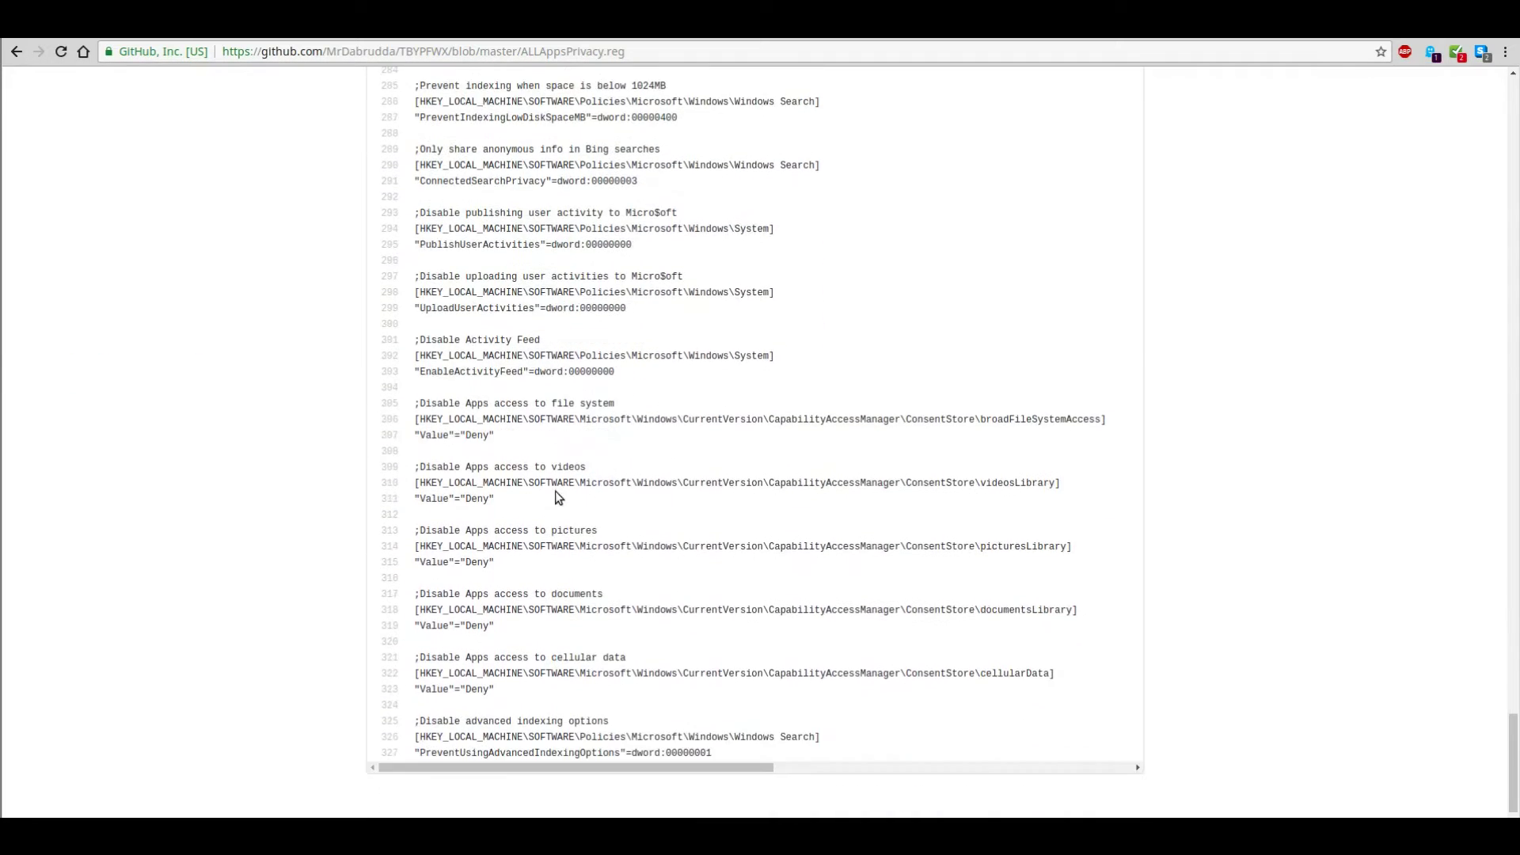
pyautogui.scroll(-2, 557, 496)
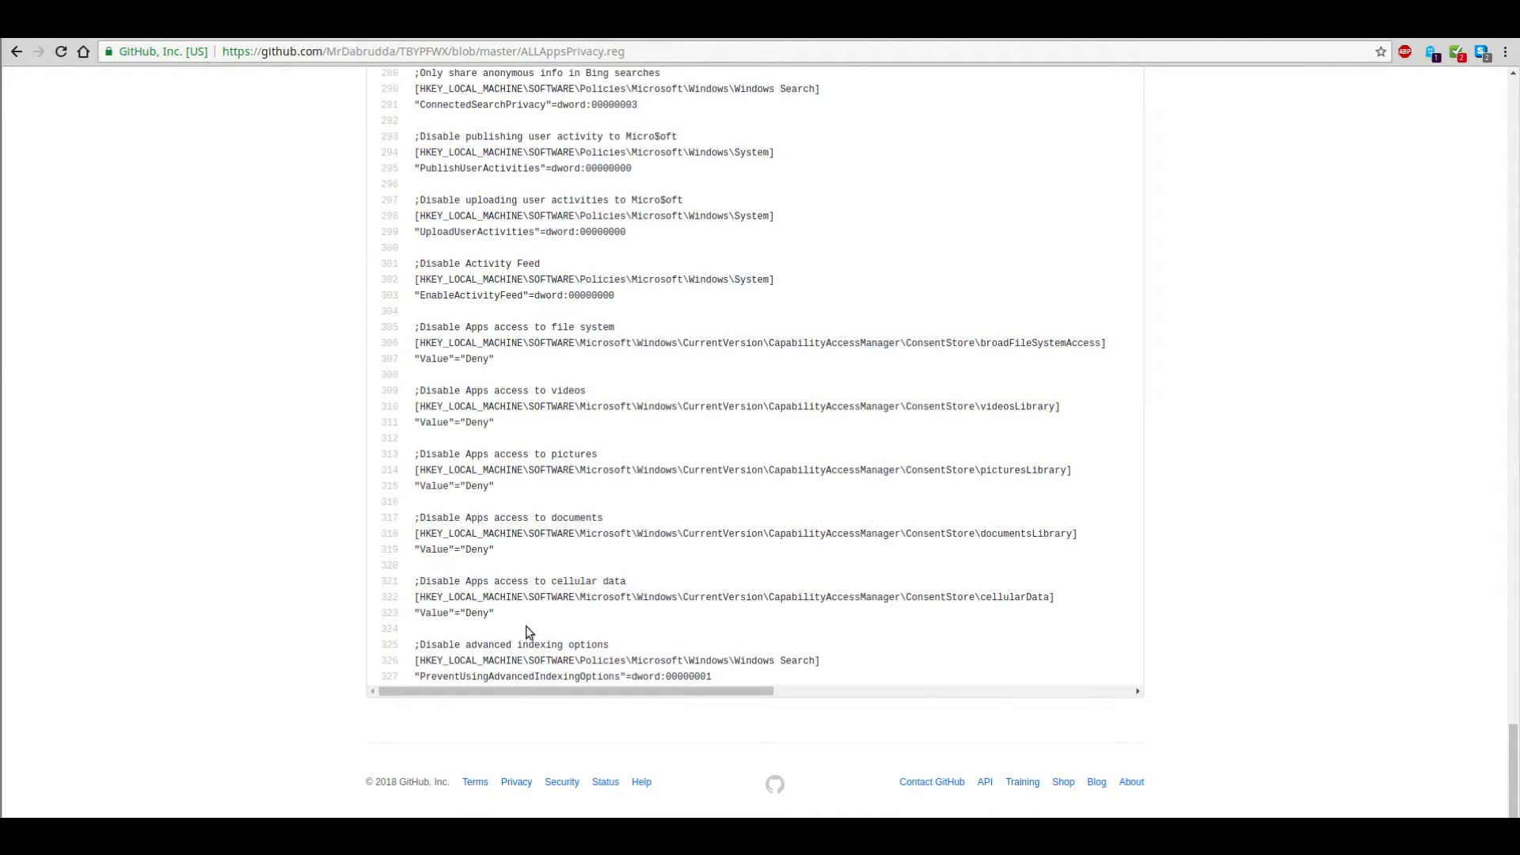
# Go back to the file list, view the commands in ClearEventLogs.bat, and return to the start of the list.
pyautogui.click(16, 51)
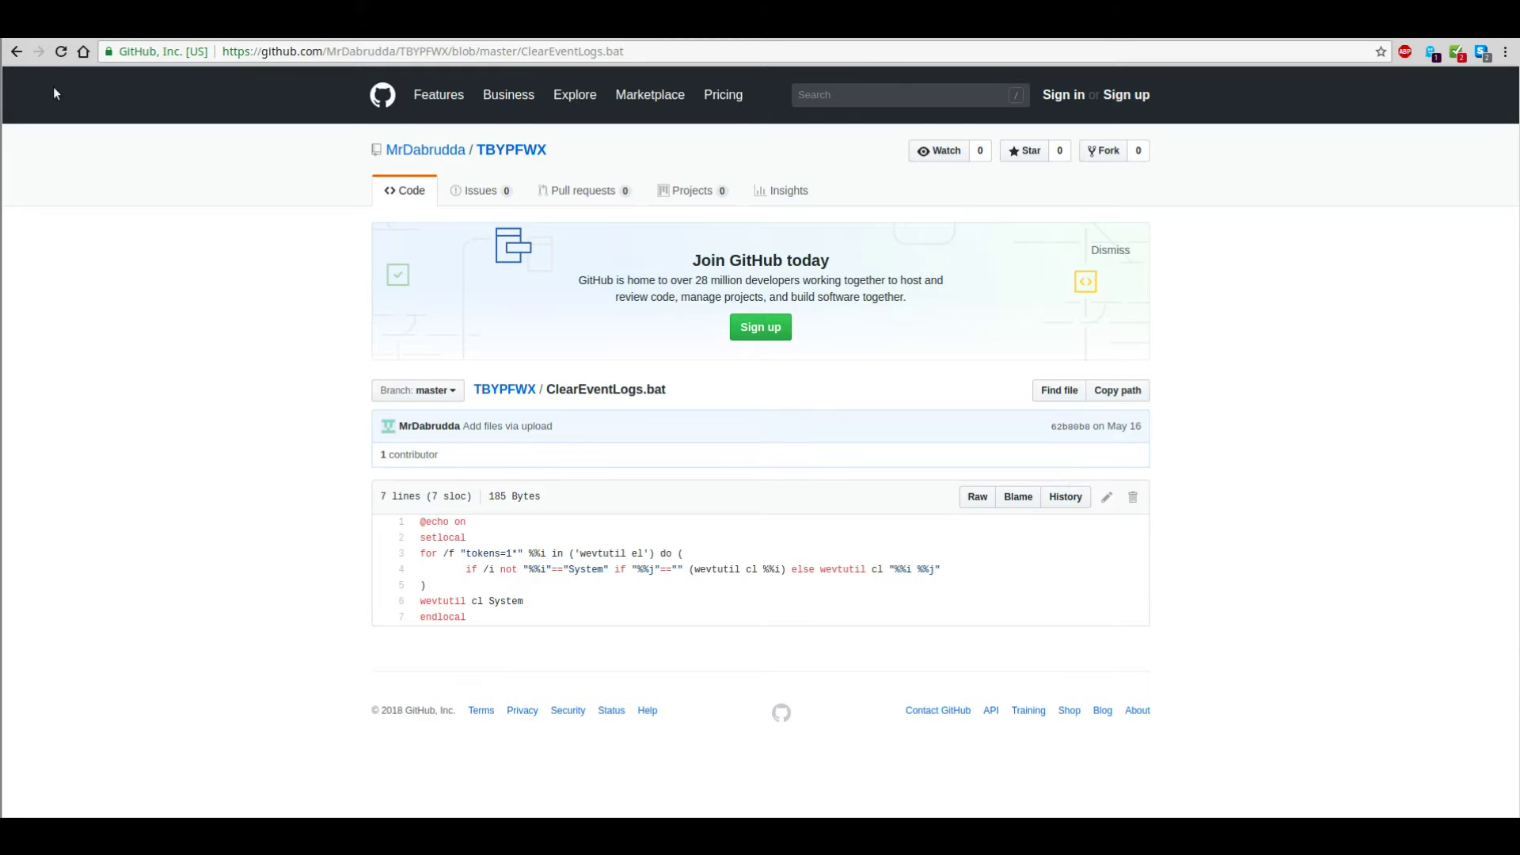
pyautogui.click(16, 54)
pyautogui.scroll(-10, 430, 384)
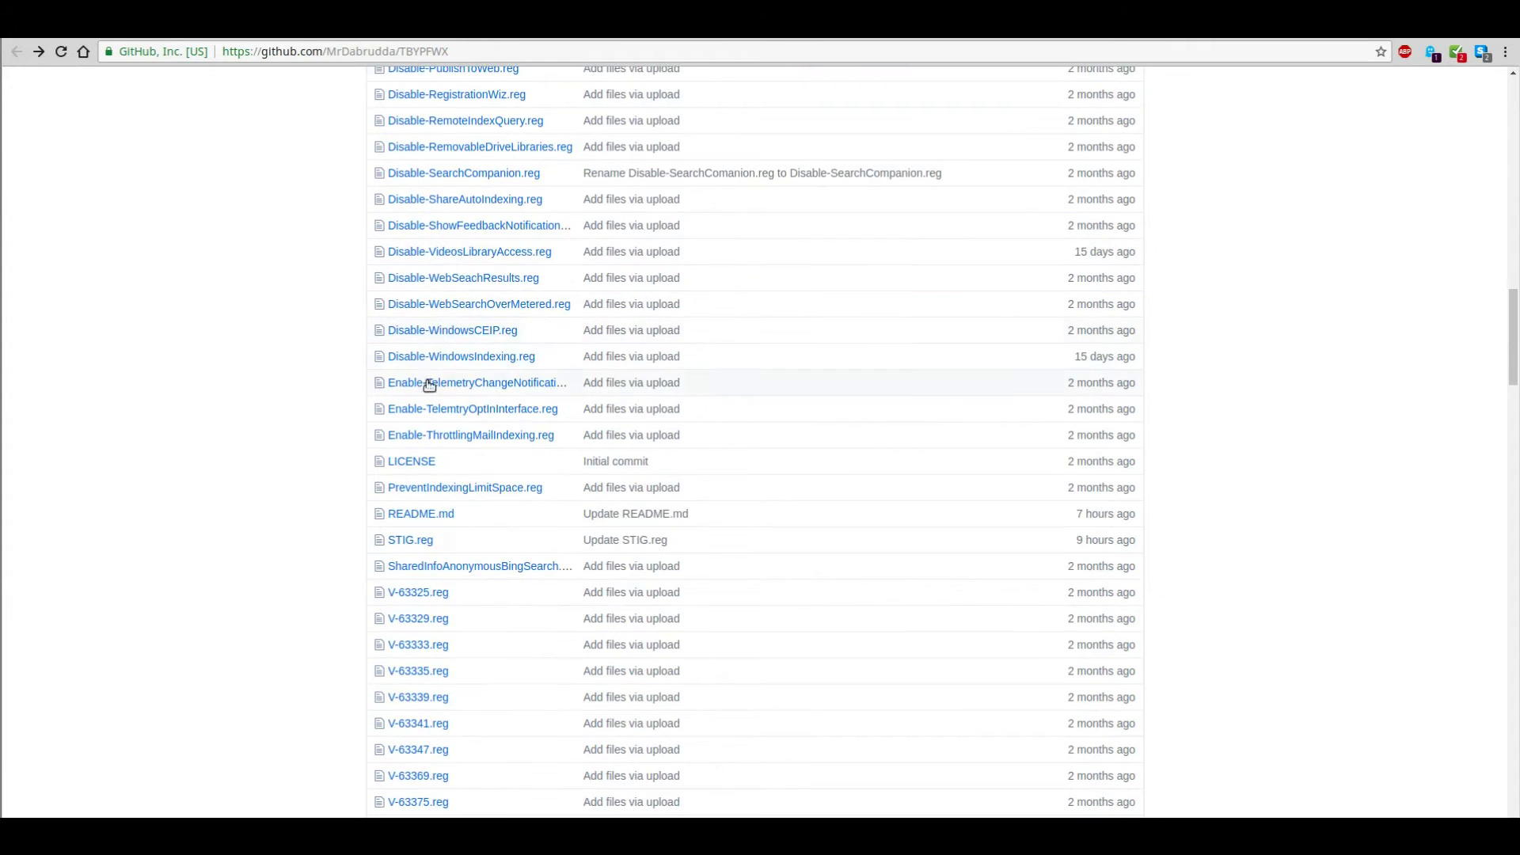
pyautogui.scroll(3, 430, 377)
pyautogui.scroll(3, 437, 384)
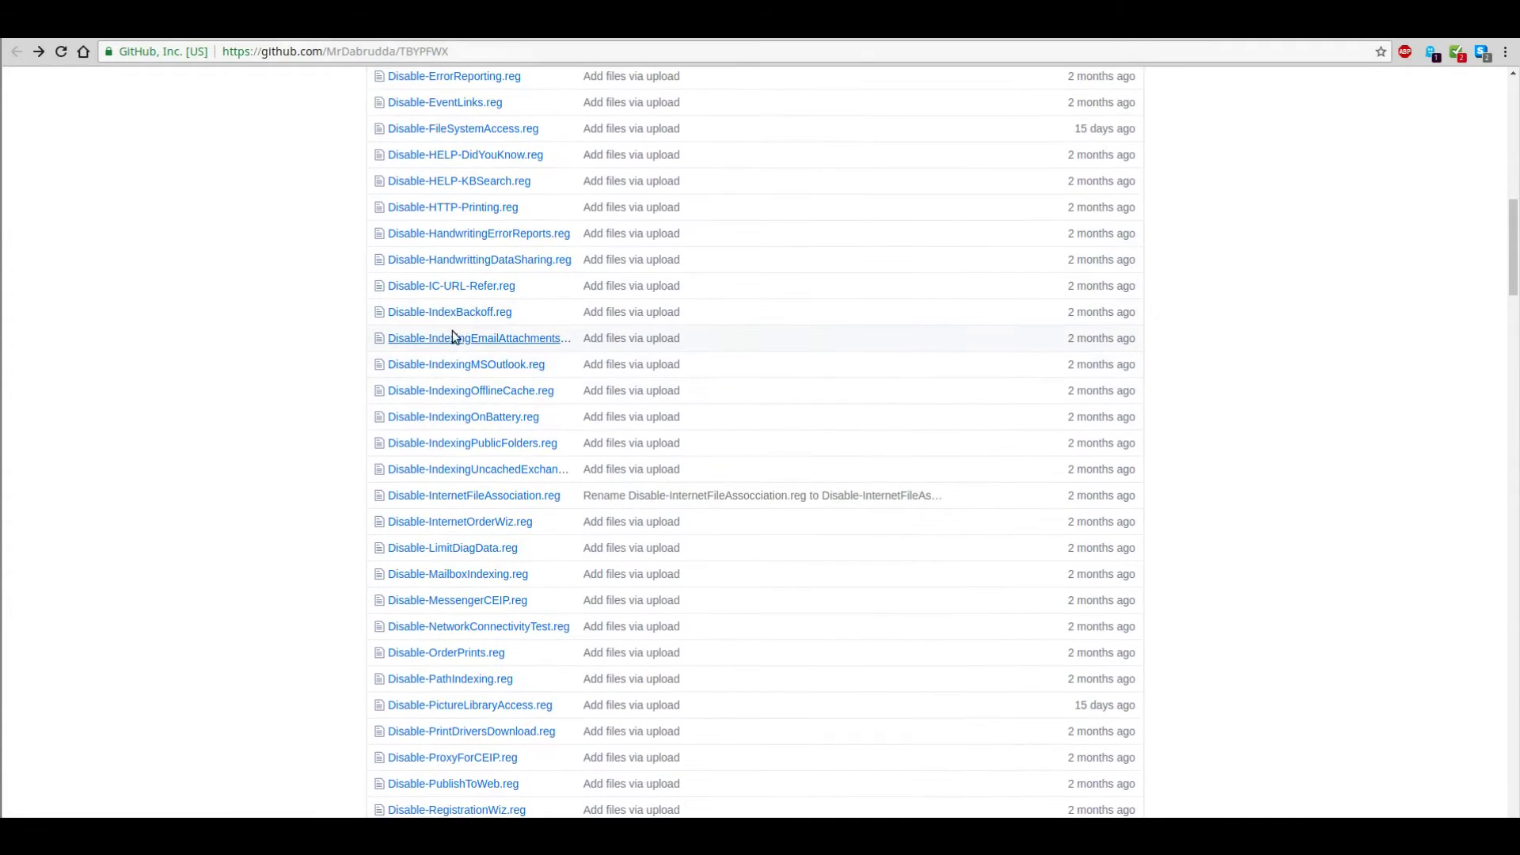
pyautogui.scroll(10, 451, 340)
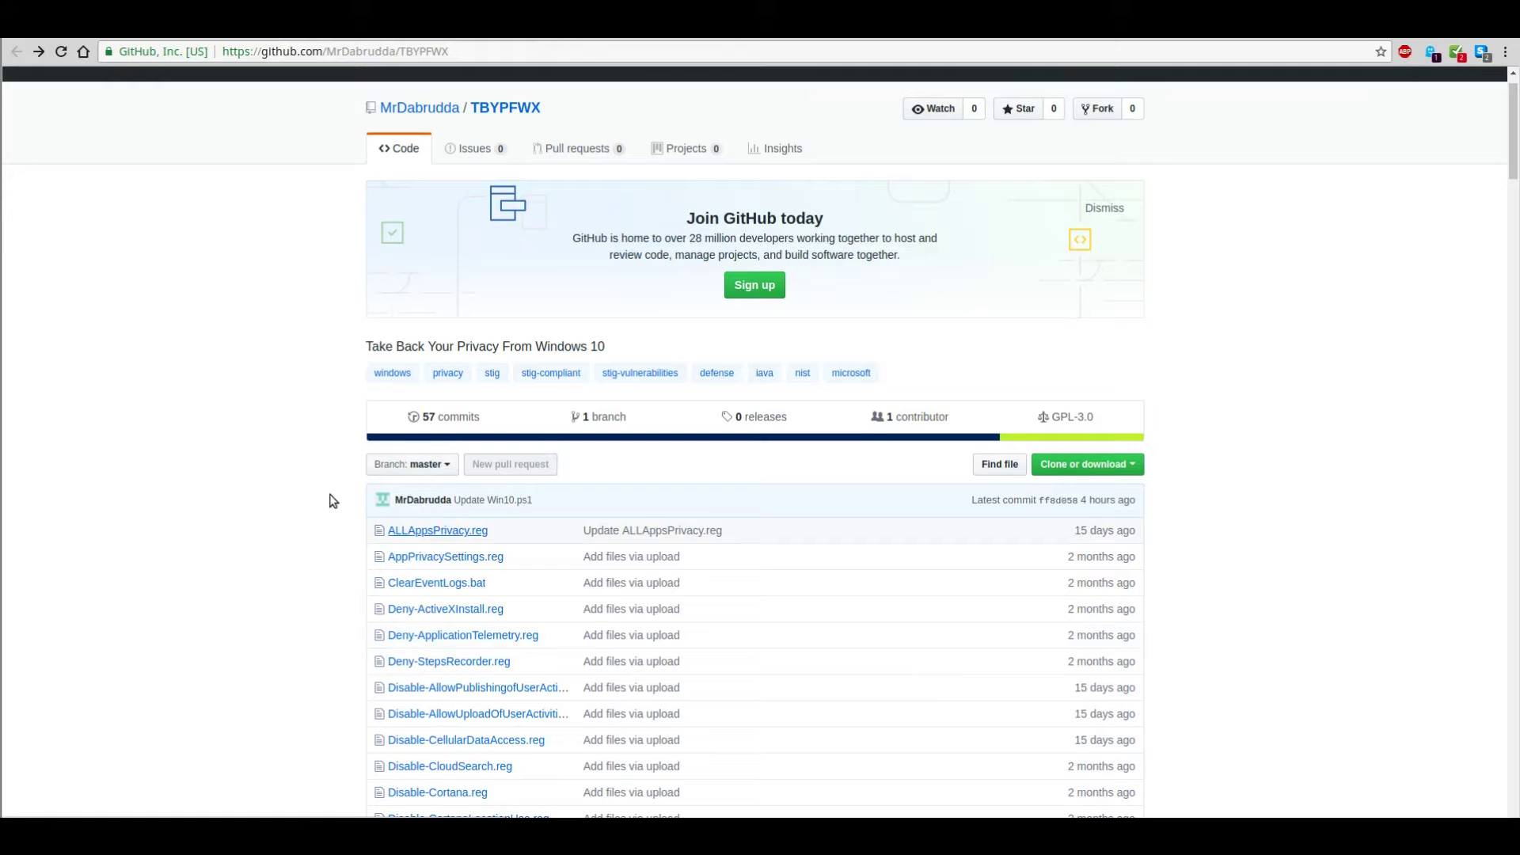
# Open Win10.bat from the file list and review its Data Execution Prevention, insecure protocol and SMB1Protocol commands.
pyautogui.scroll(-20, 298, 518)
pyautogui.scroll(-5, 311, 575)
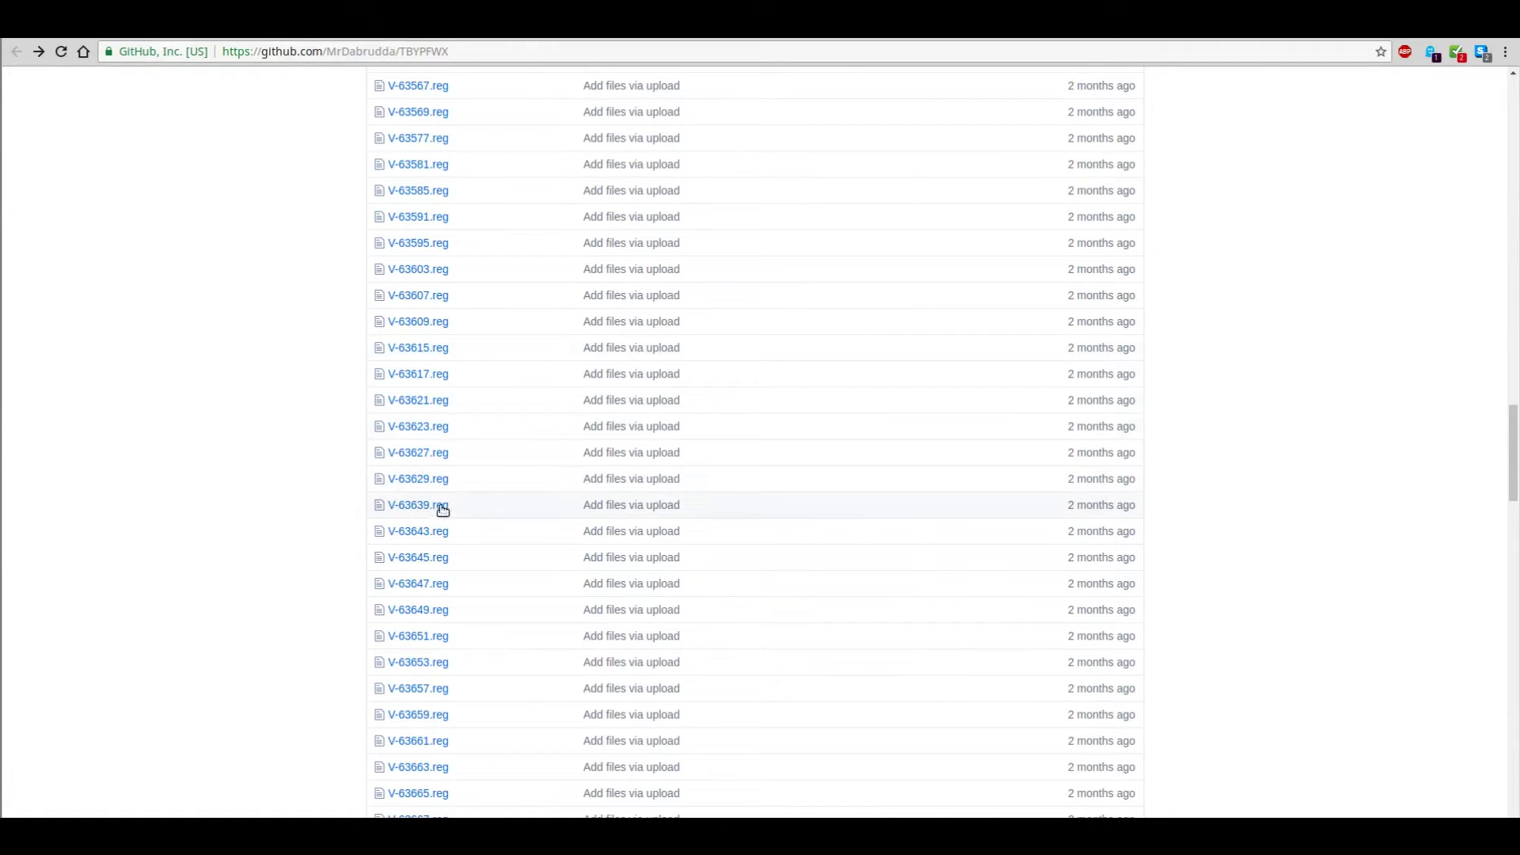
pyautogui.scroll(-10, 507, 522)
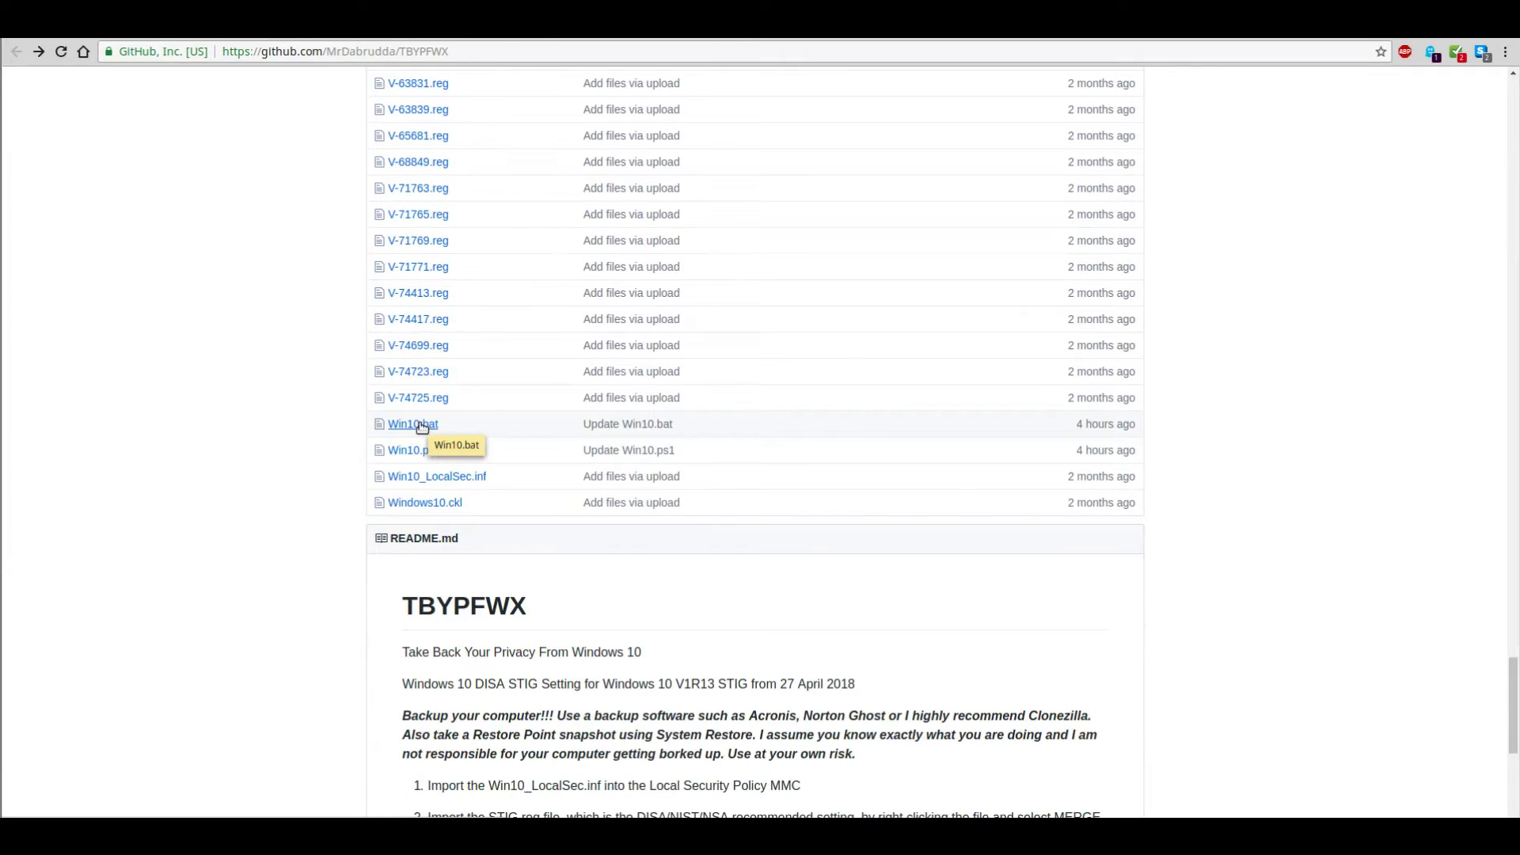
pyautogui.click(422, 425)
pyautogui.scroll(-2, 253, 474)
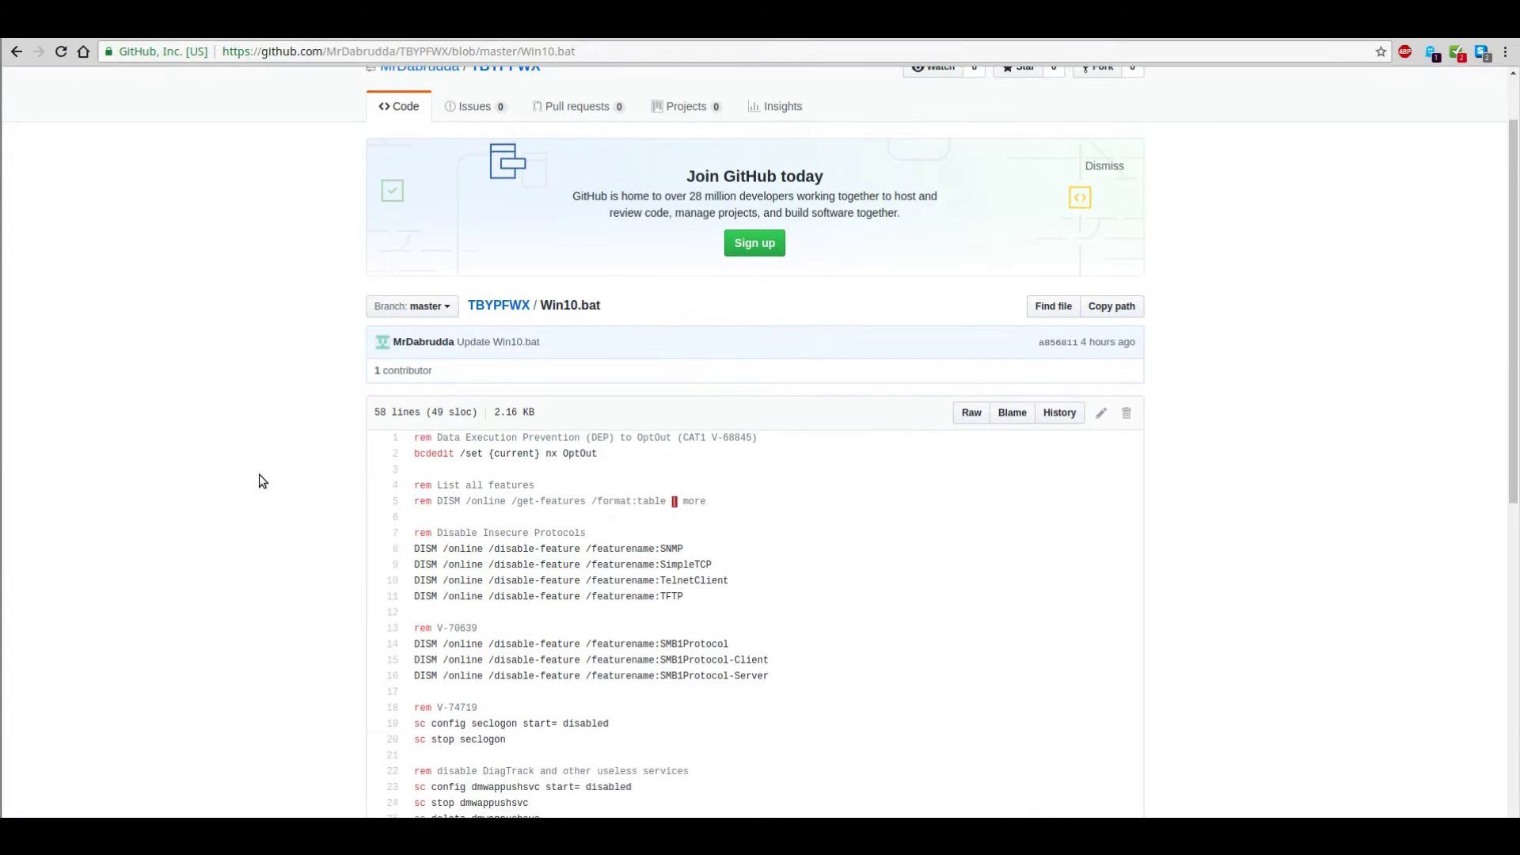
pyautogui.scroll(-1, 259, 473)
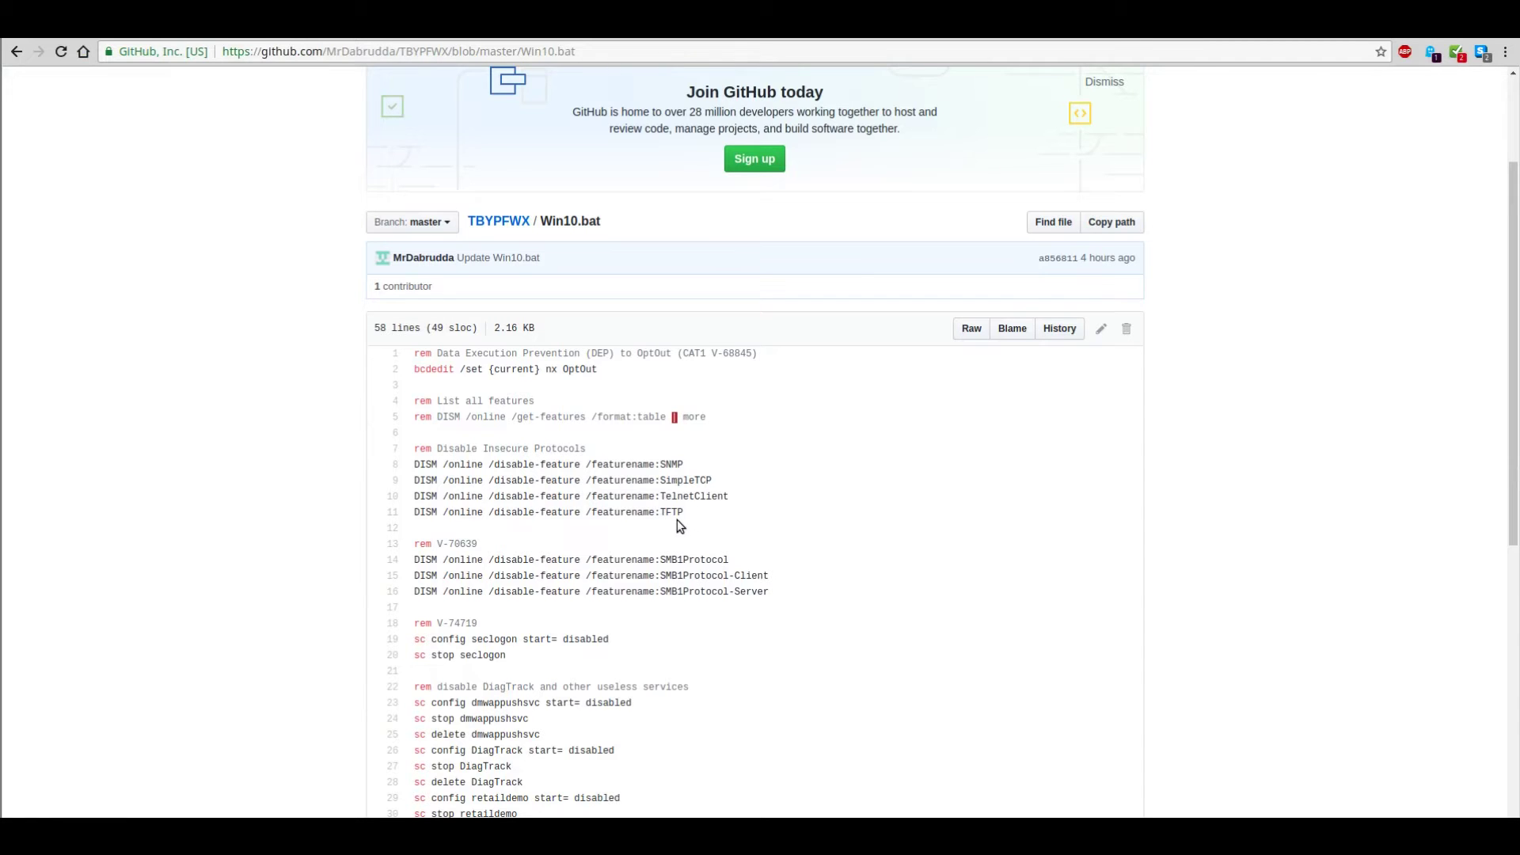
pyautogui.scroll(-4, 730, 507)
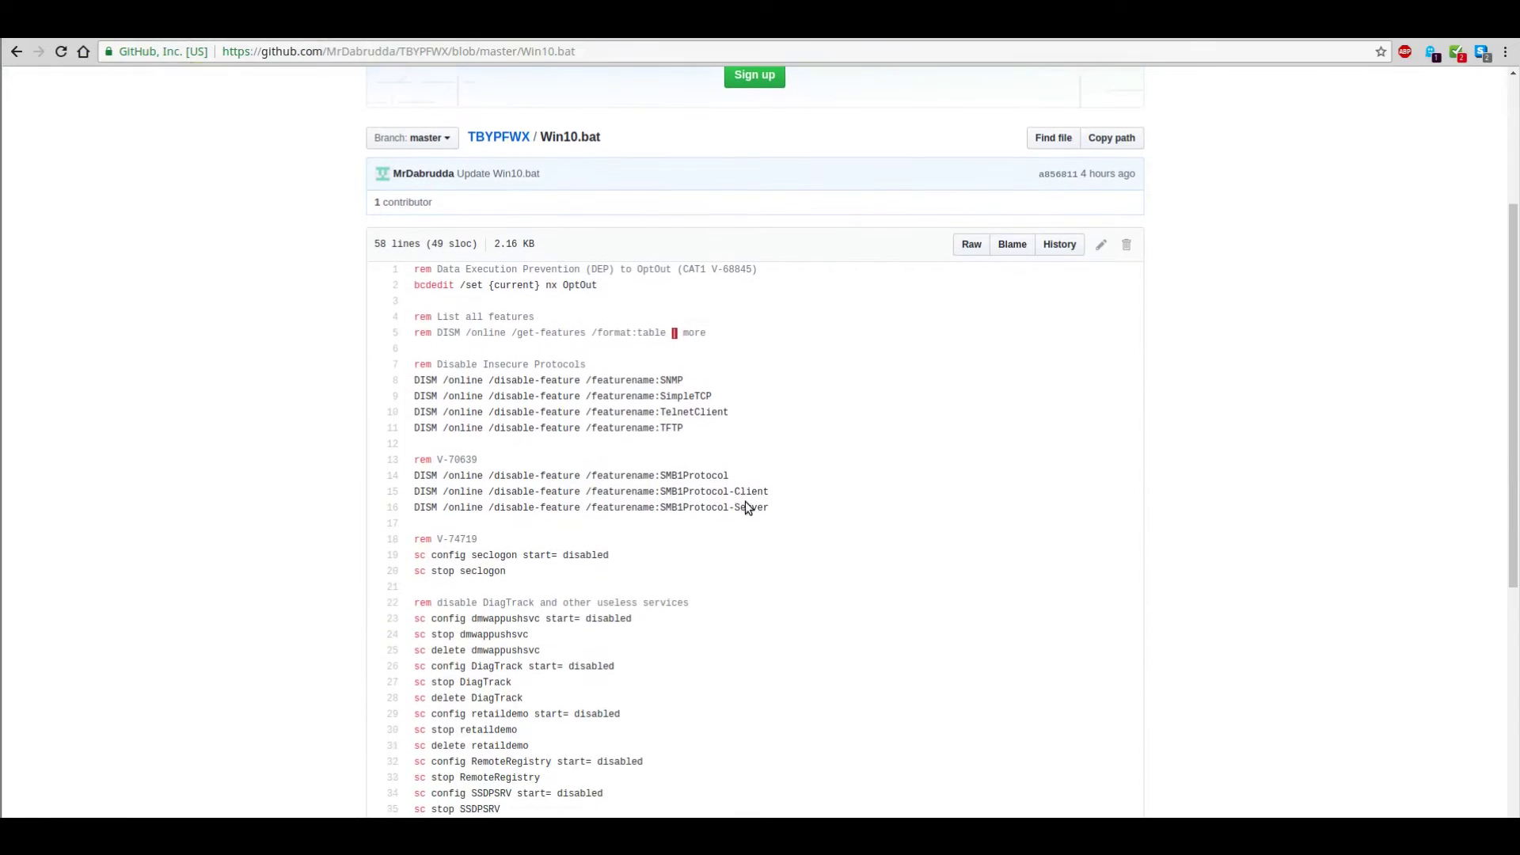
# Highlight the DiagTrack, dmwappushsvc and retaildemo entries among the service-disabling commands in Win10.bat.
pyautogui.scroll(-4, 780, 514)
pyautogui.moveTo(483, 354); pyautogui.dragTo(552, 353)
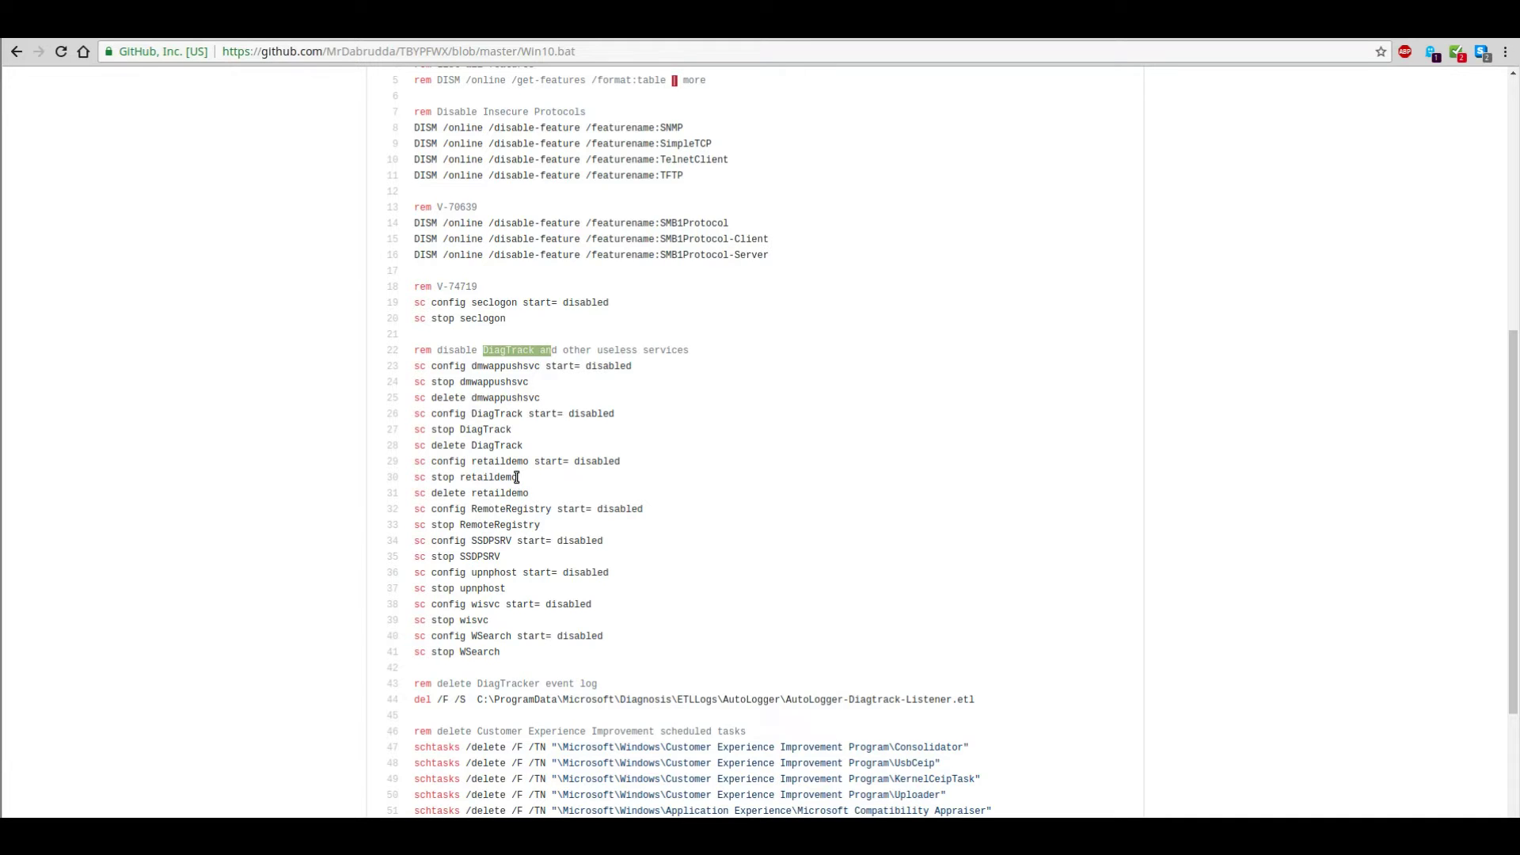
pyautogui.doubleClick(504, 365)
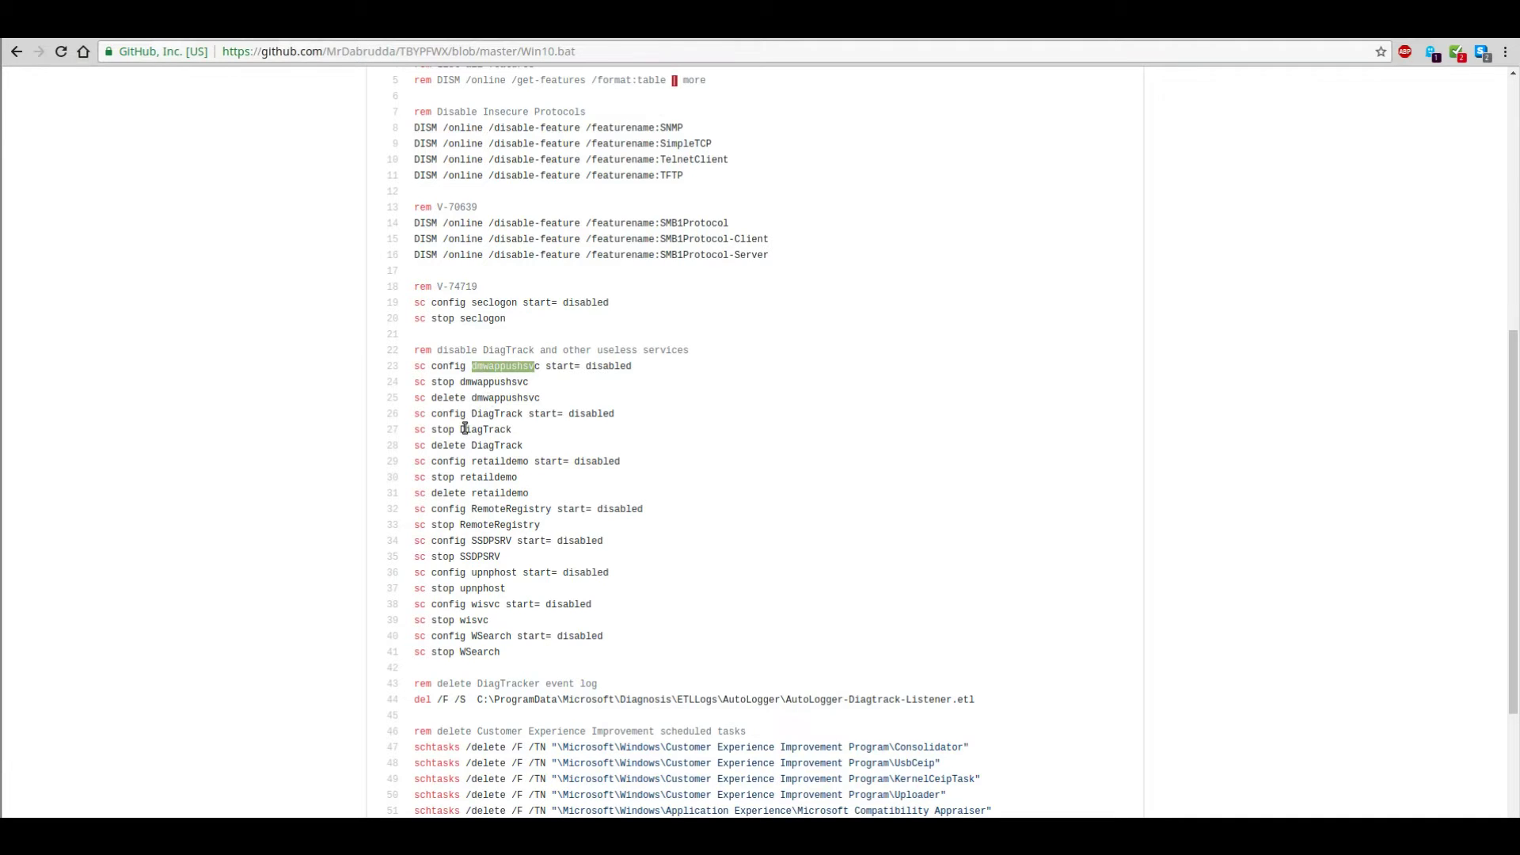
pyautogui.moveTo(467, 429); pyautogui.dragTo(507, 429)
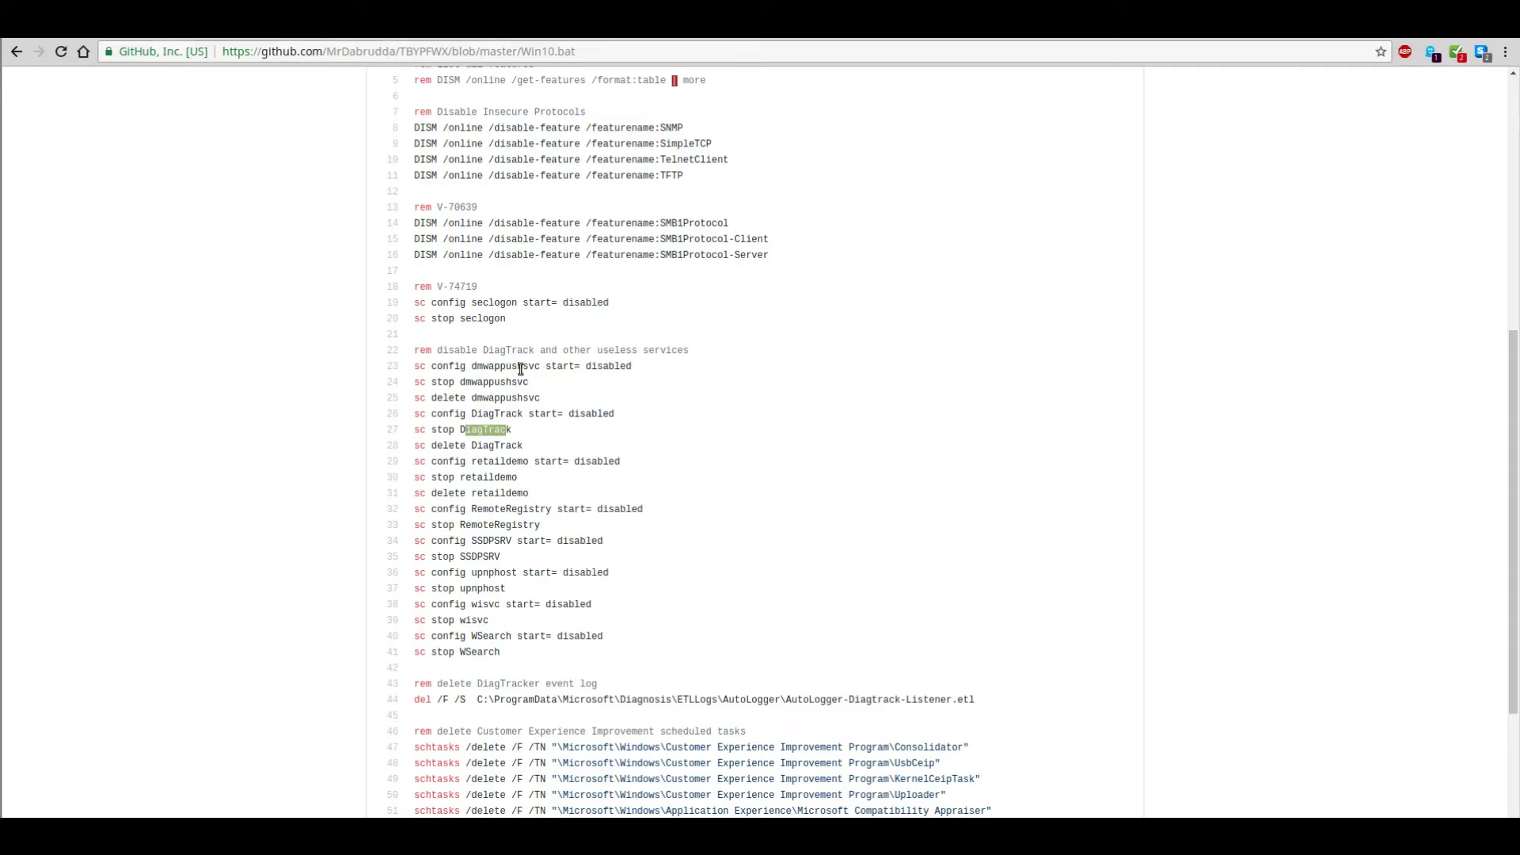
pyautogui.moveTo(415, 476); pyautogui.dragTo(526, 467)
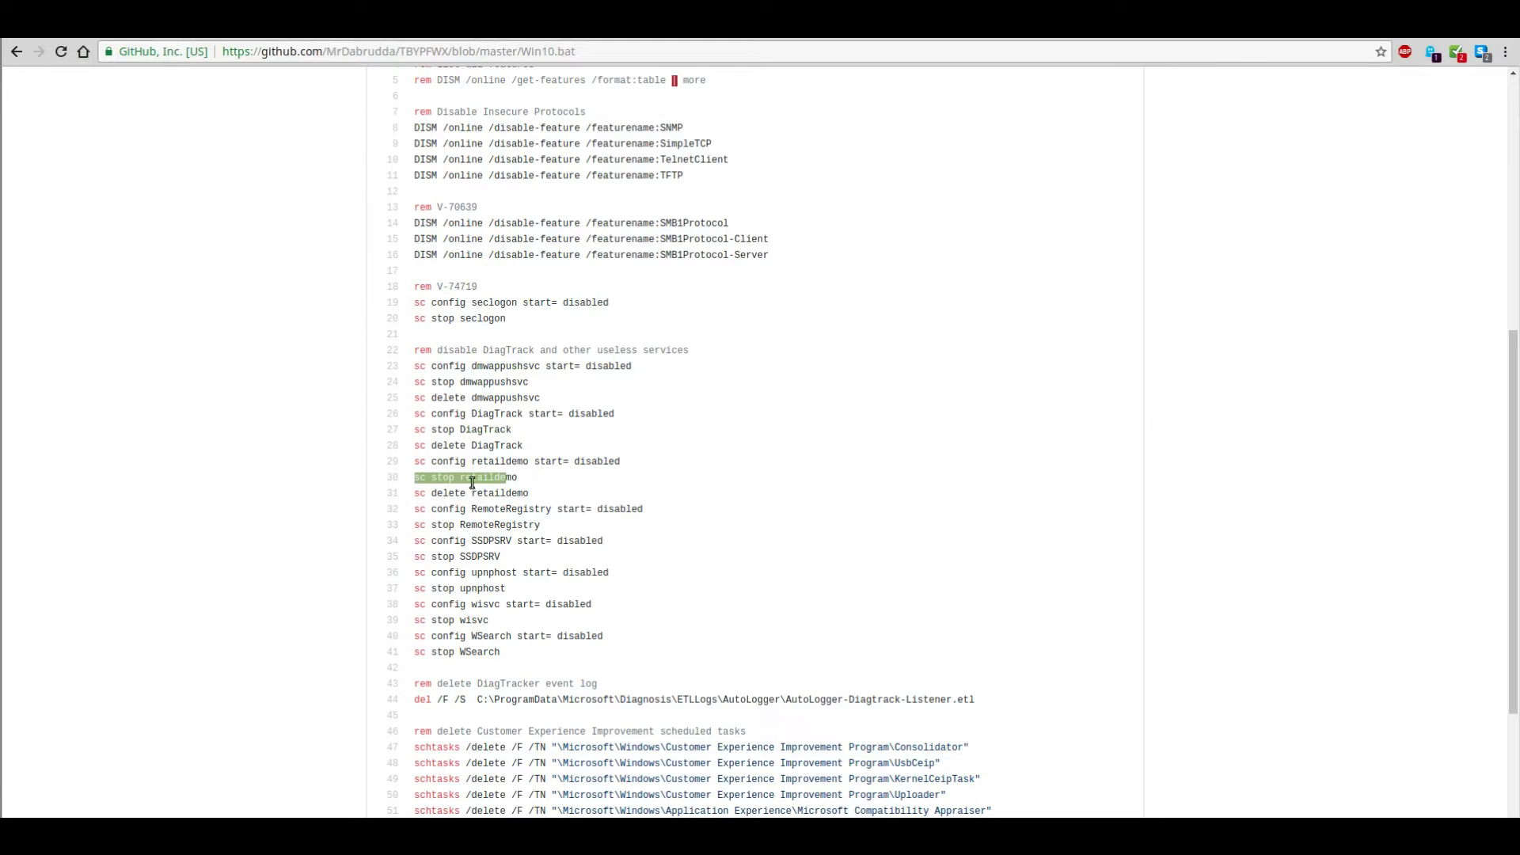
pyautogui.click(478, 492)
# Highlight the RemoteRegistry, SSDPSRV, upnphost, wisvc and WSearch service names in the Win10.bat commands.
pyautogui.scroll(-2, 475, 506)
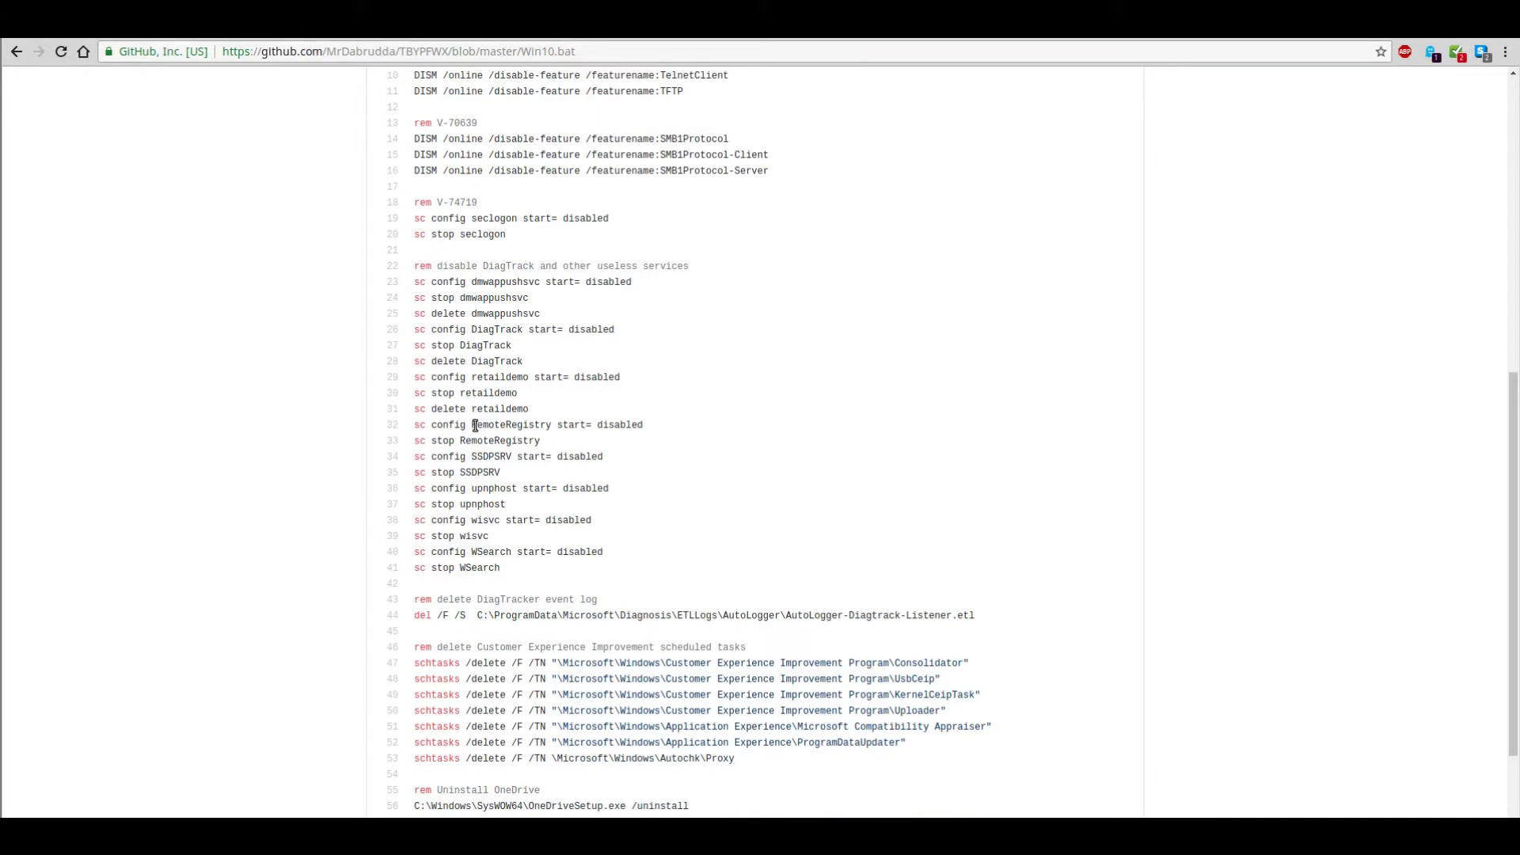
pyautogui.moveTo(473, 425); pyautogui.dragTo(548, 428)
pyautogui.hotkey('shift', 'Right')
pyautogui.click(504, 456)
pyautogui.scroll(-1, 489, 473)
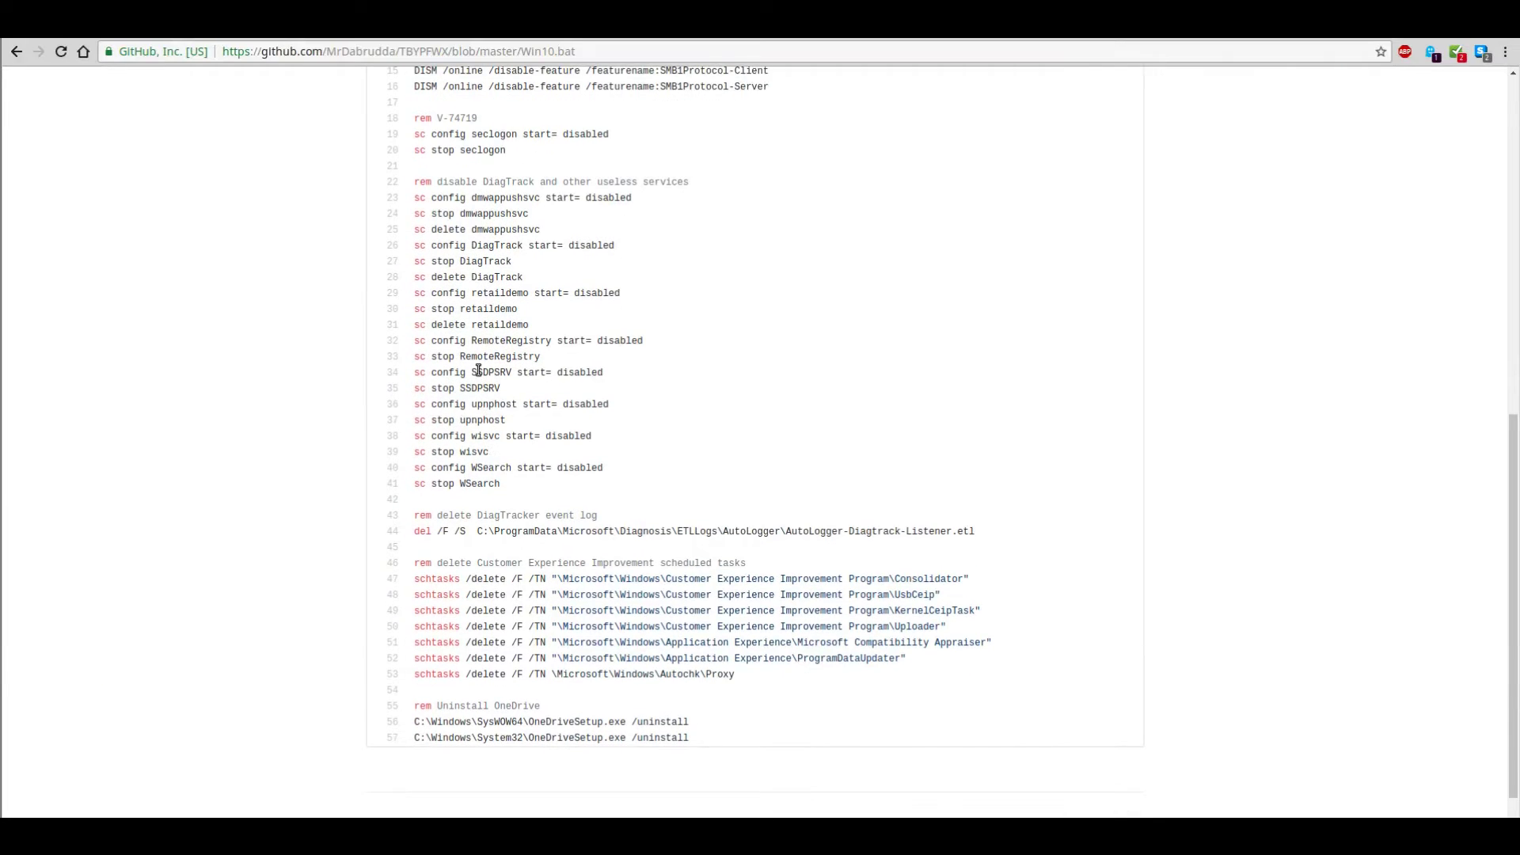
pyautogui.moveTo(504, 369); pyautogui.dragTo(512, 372)
pyautogui.moveTo(474, 405); pyautogui.dragTo(514, 408)
pyautogui.moveTo(472, 436); pyautogui.dragTo(507, 435)
pyautogui.moveTo(516, 462); pyautogui.dragTo(518, 467)
# Examine the Customer Experience Improvement scheduled task deletions and the OneDrive uninstall commands at the end of Win10.bat.
pyautogui.scroll(-2, 616, 366)
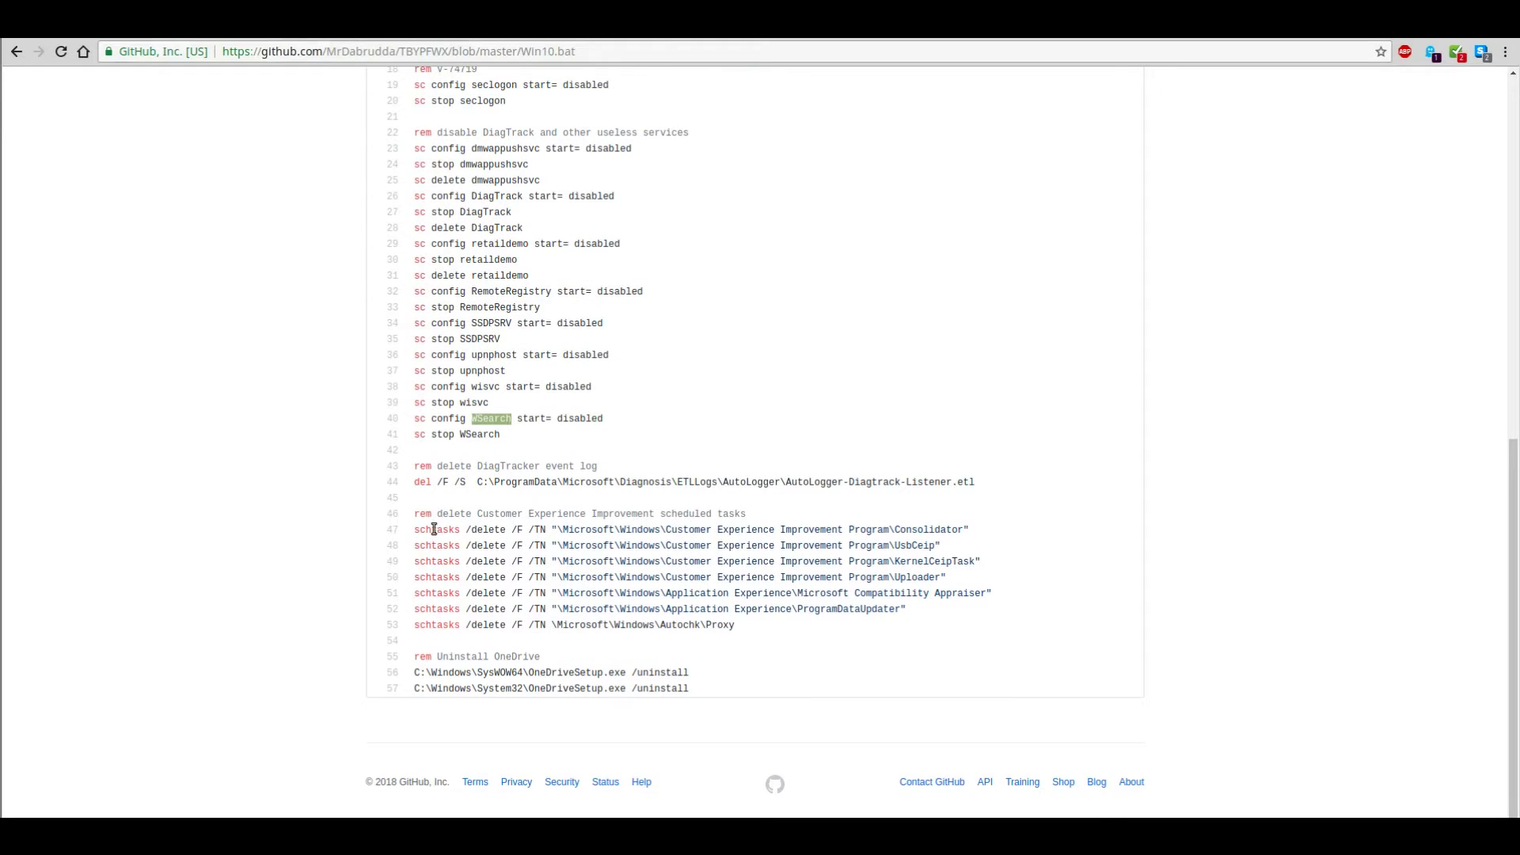
pyautogui.moveTo(483, 513); pyautogui.dragTo(747, 516)
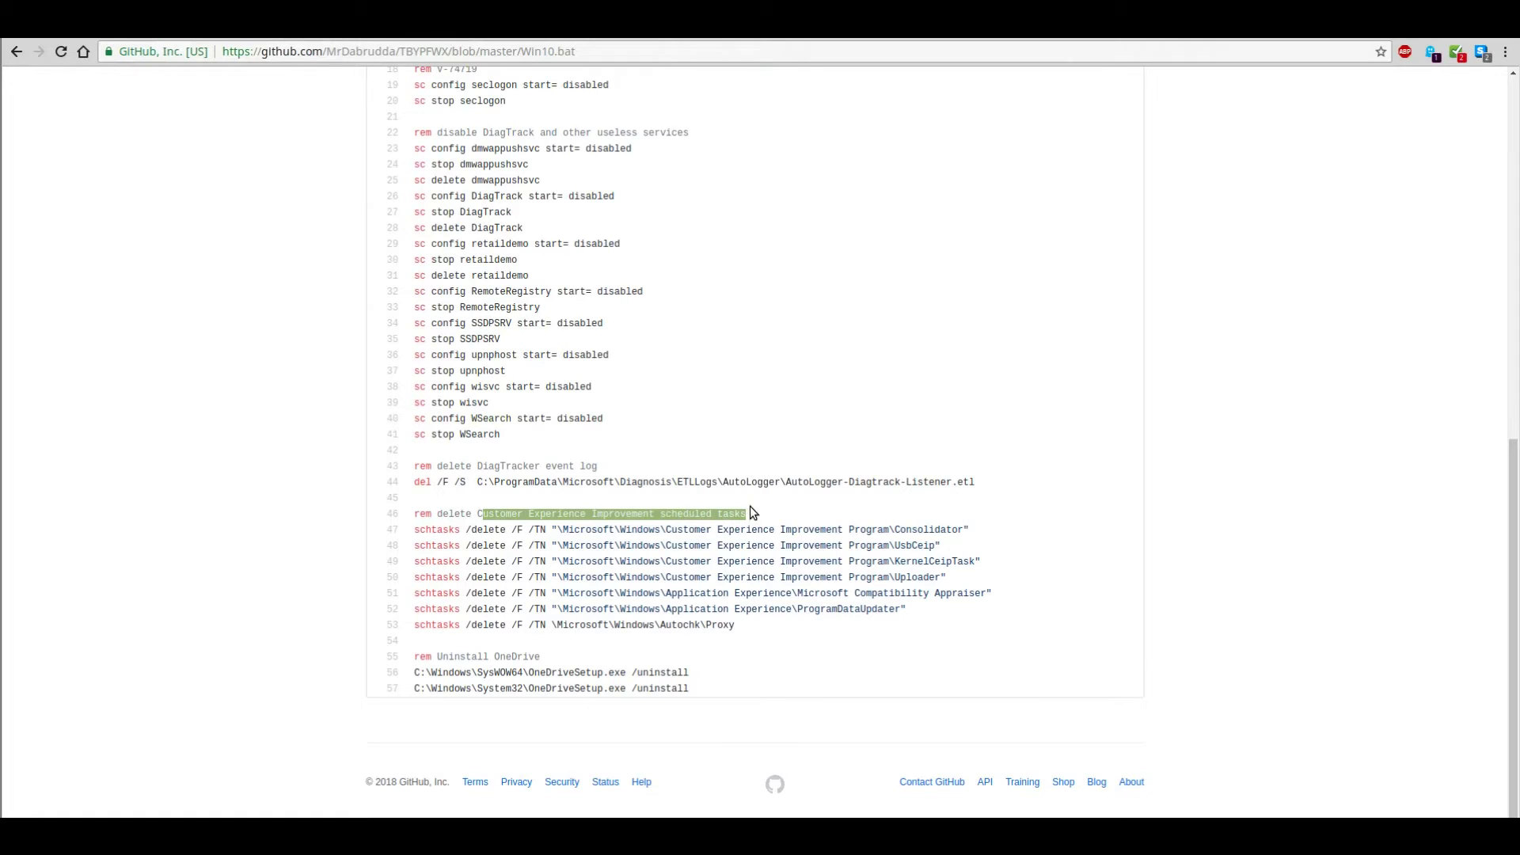
pyautogui.click(577, 547)
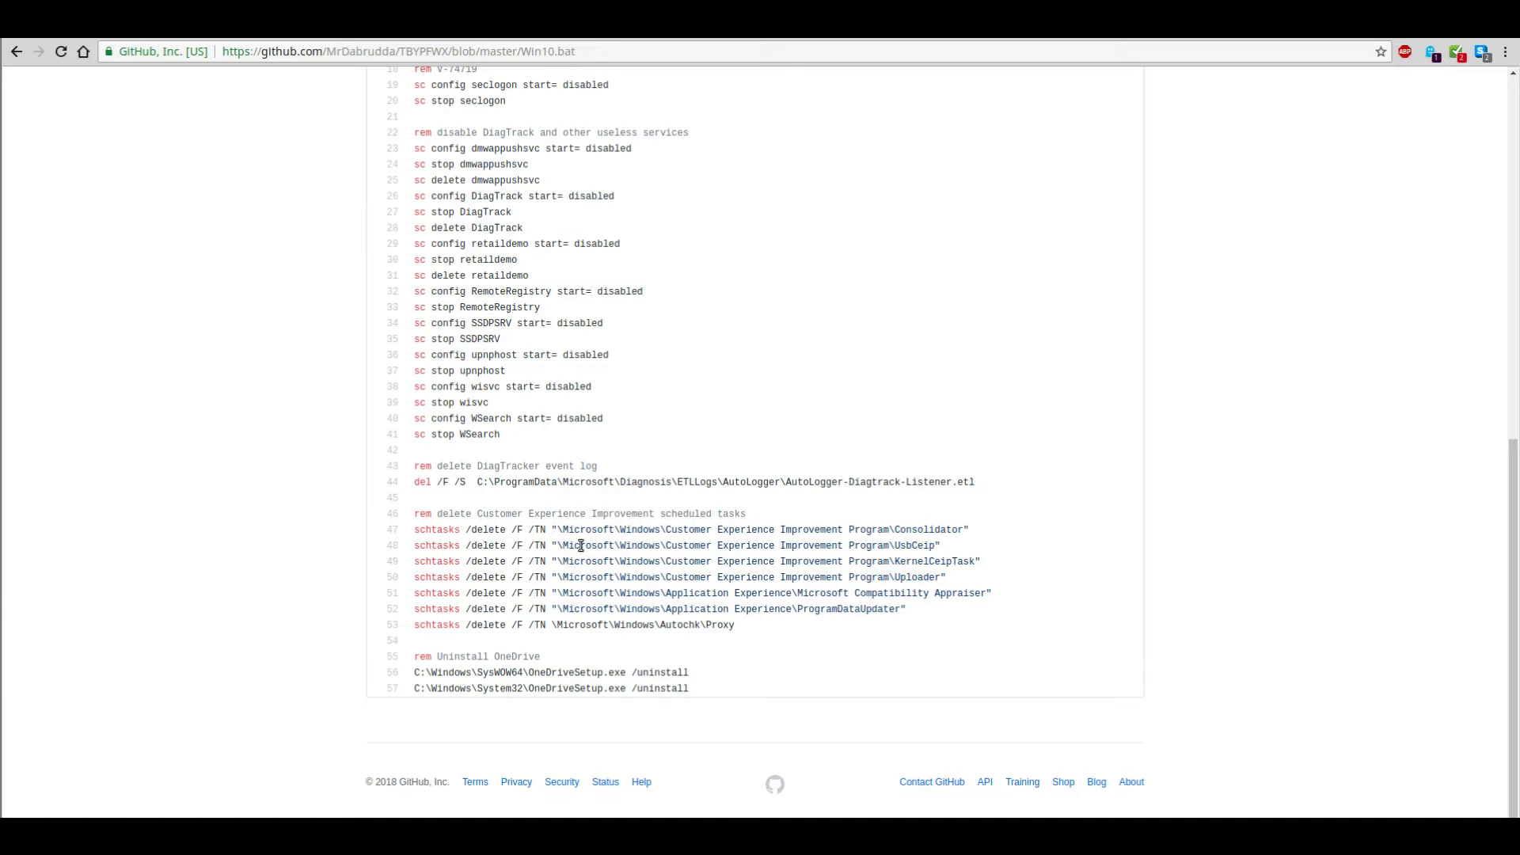
pyautogui.moveTo(426, 577); pyautogui.dragTo(460, 593)
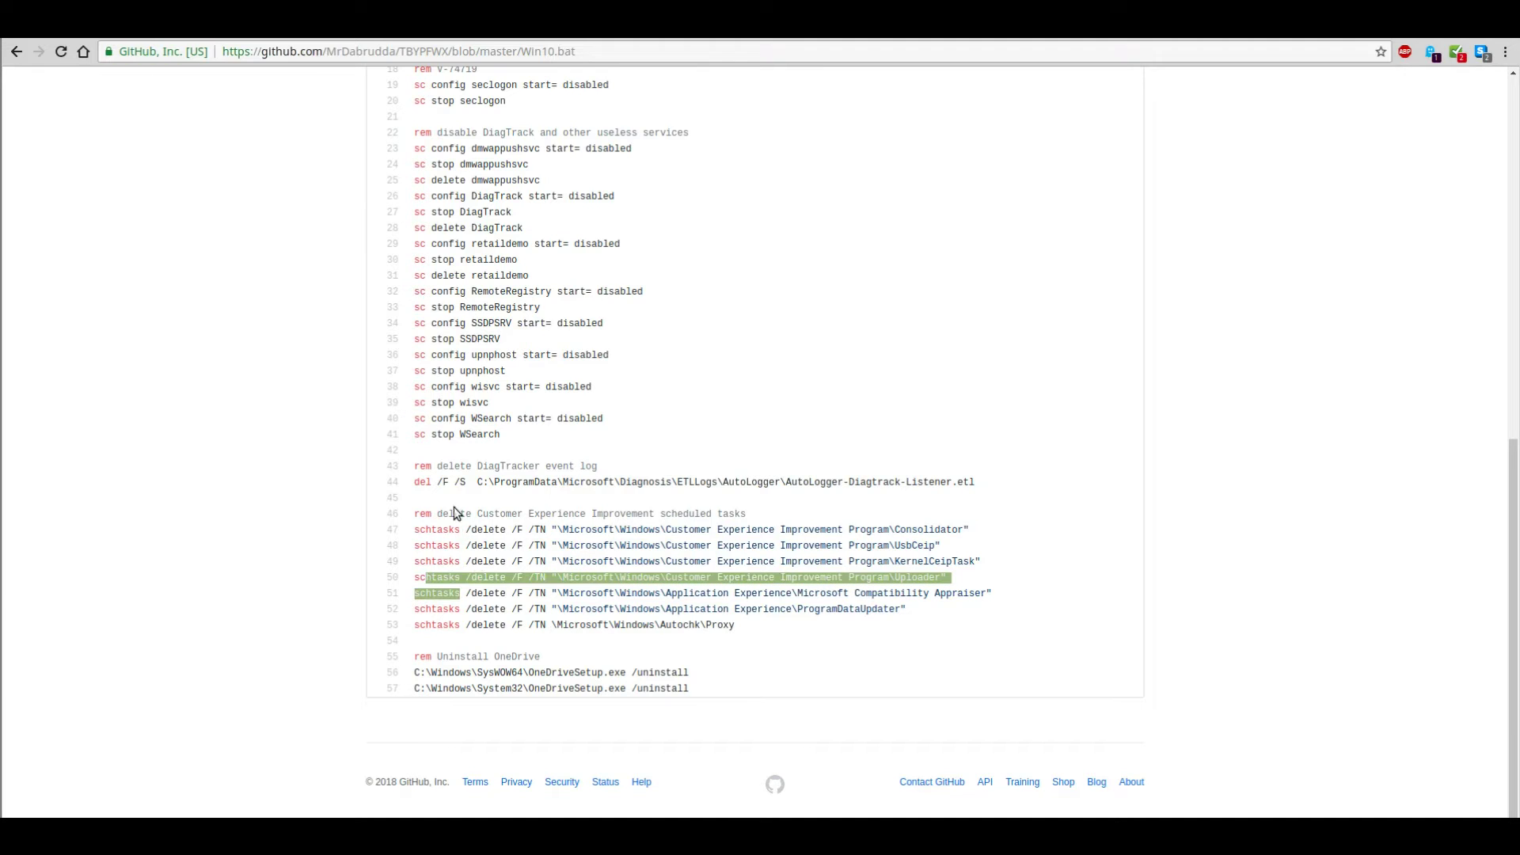
pyautogui.click(449, 626)
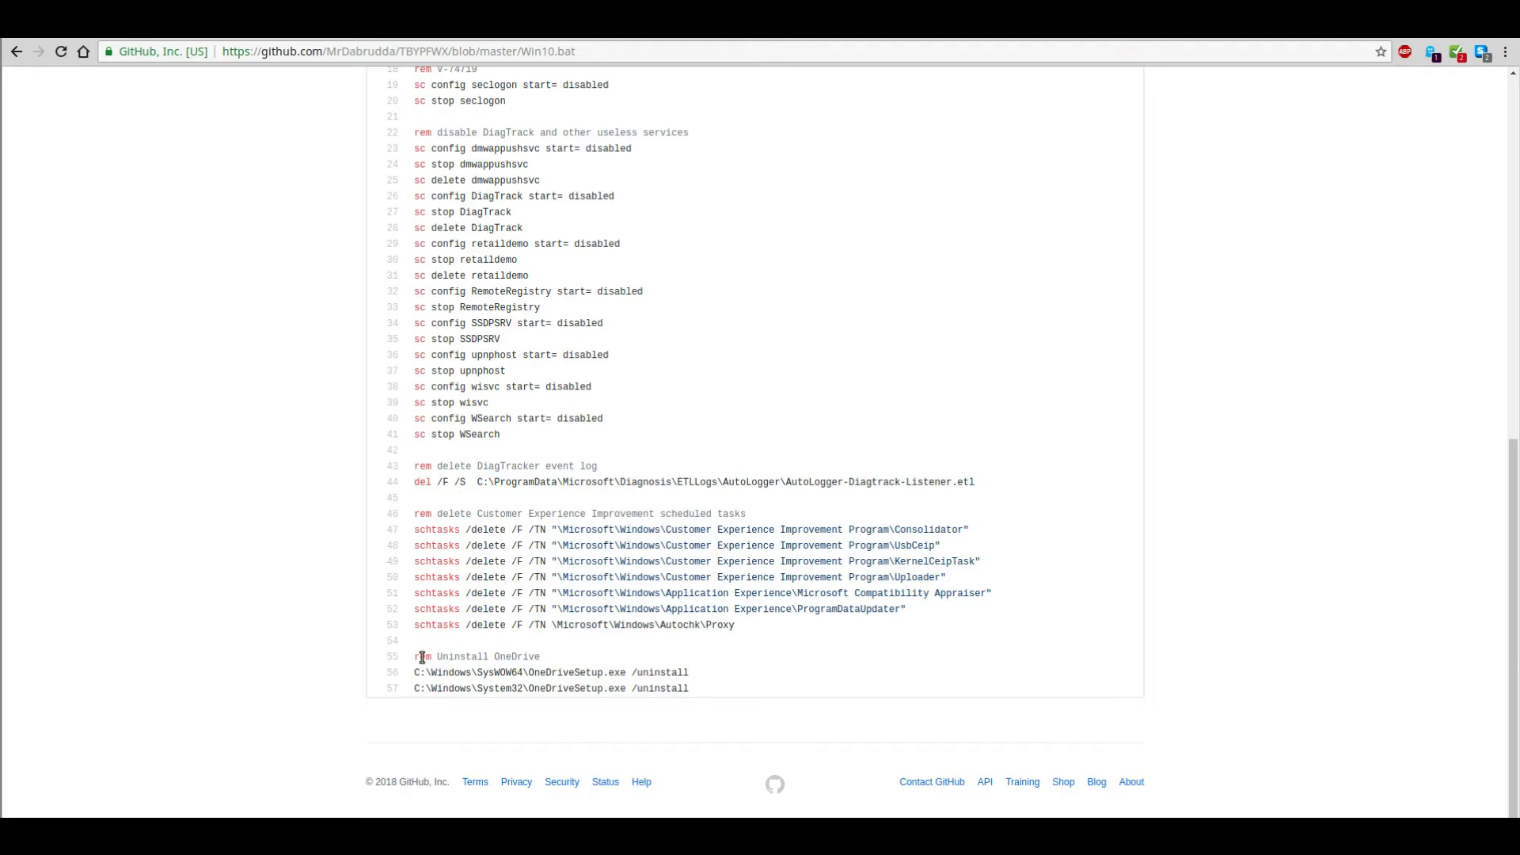
# Return to the file list, open Win10.ps1, and review the commands that remove provisioned apps system wide.
pyautogui.hotkey('alt', 'Left')
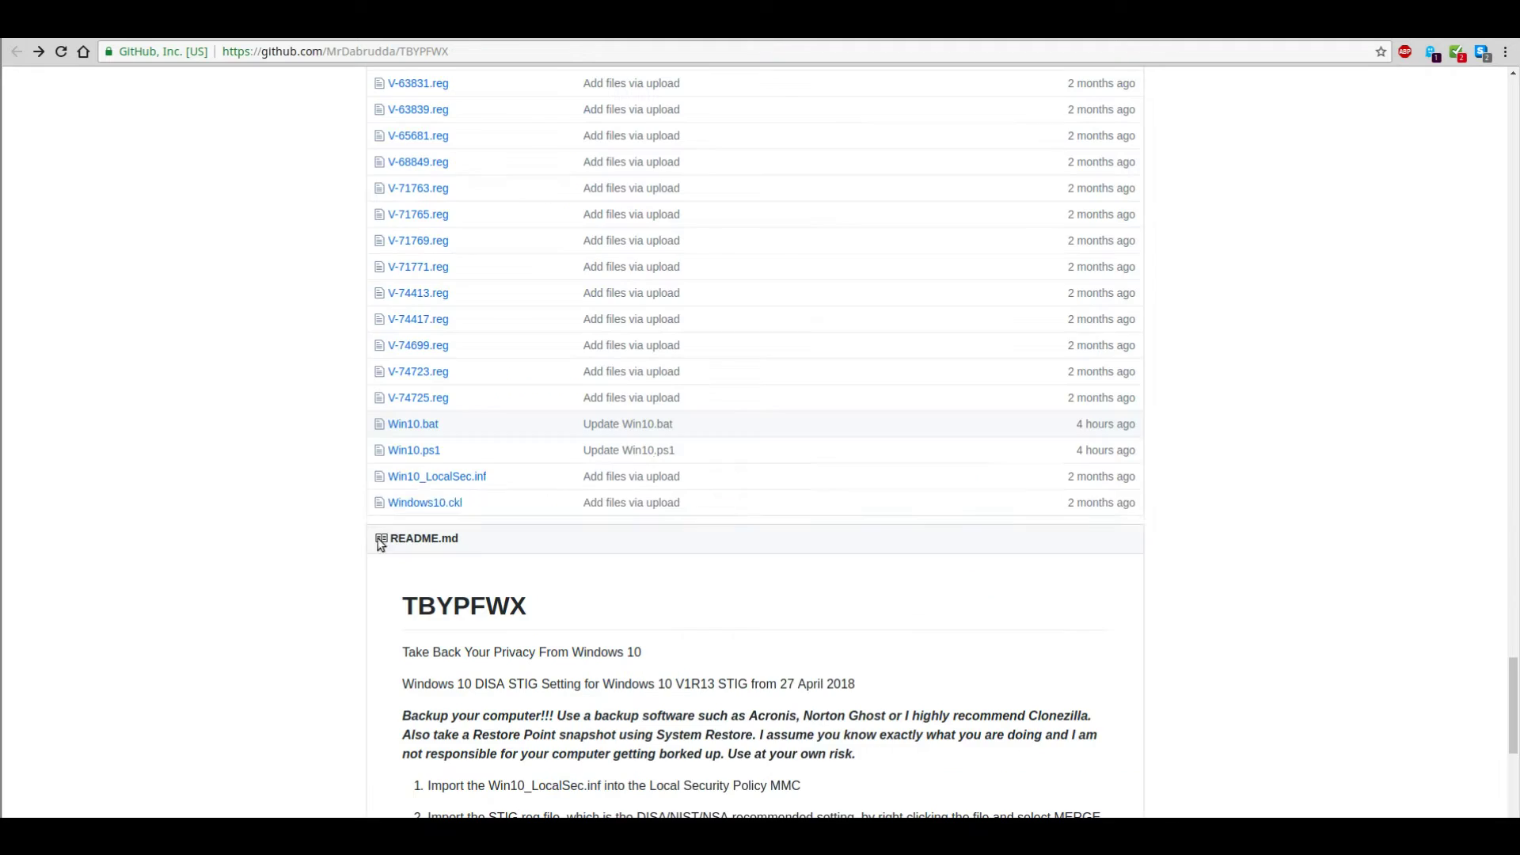
pyautogui.click(414, 451)
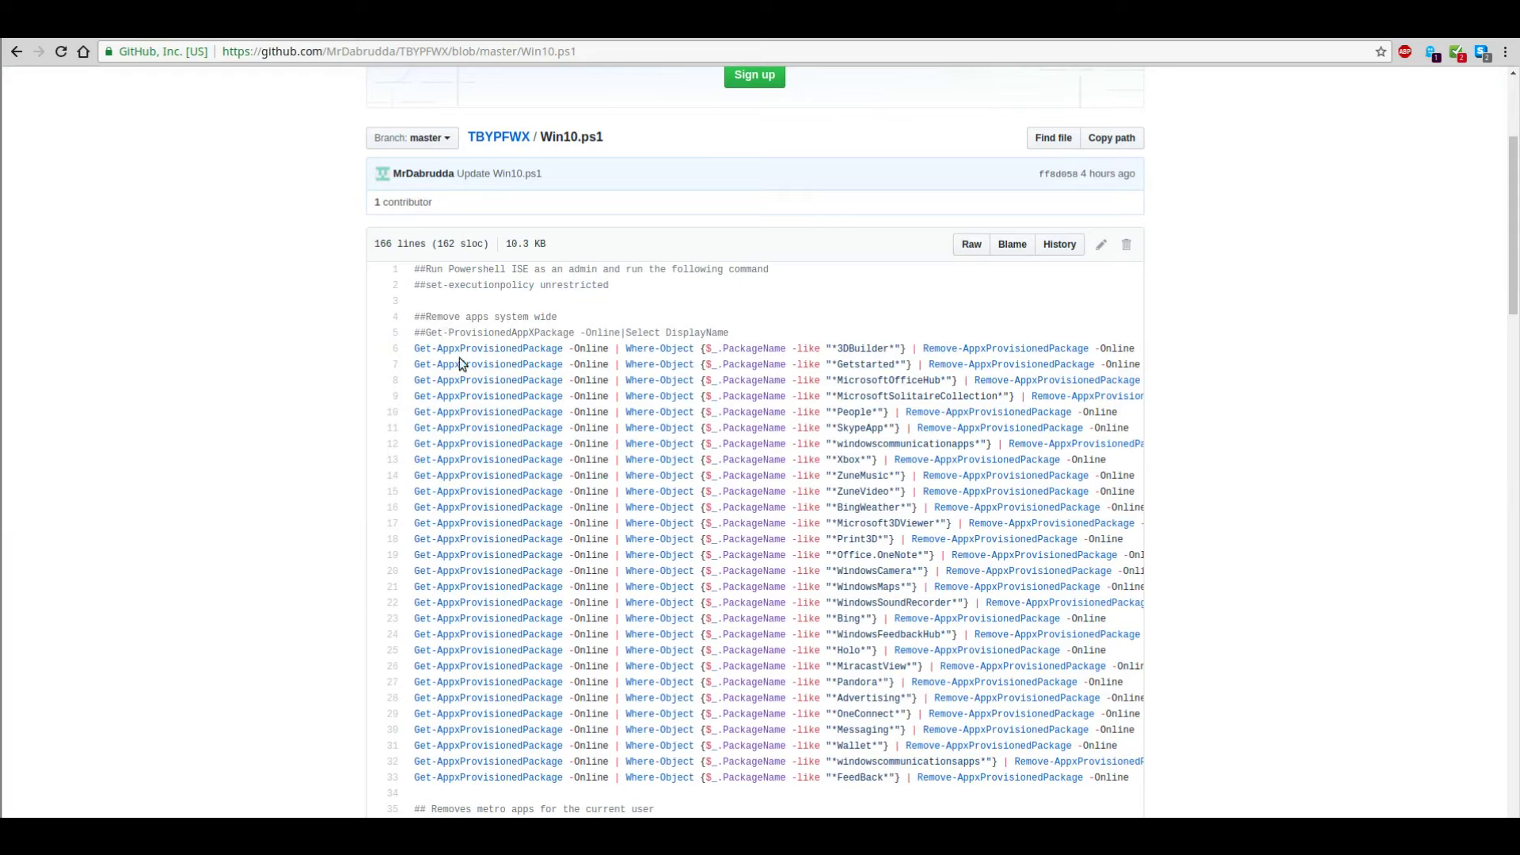
pyautogui.scroll(-5, 459, 357)
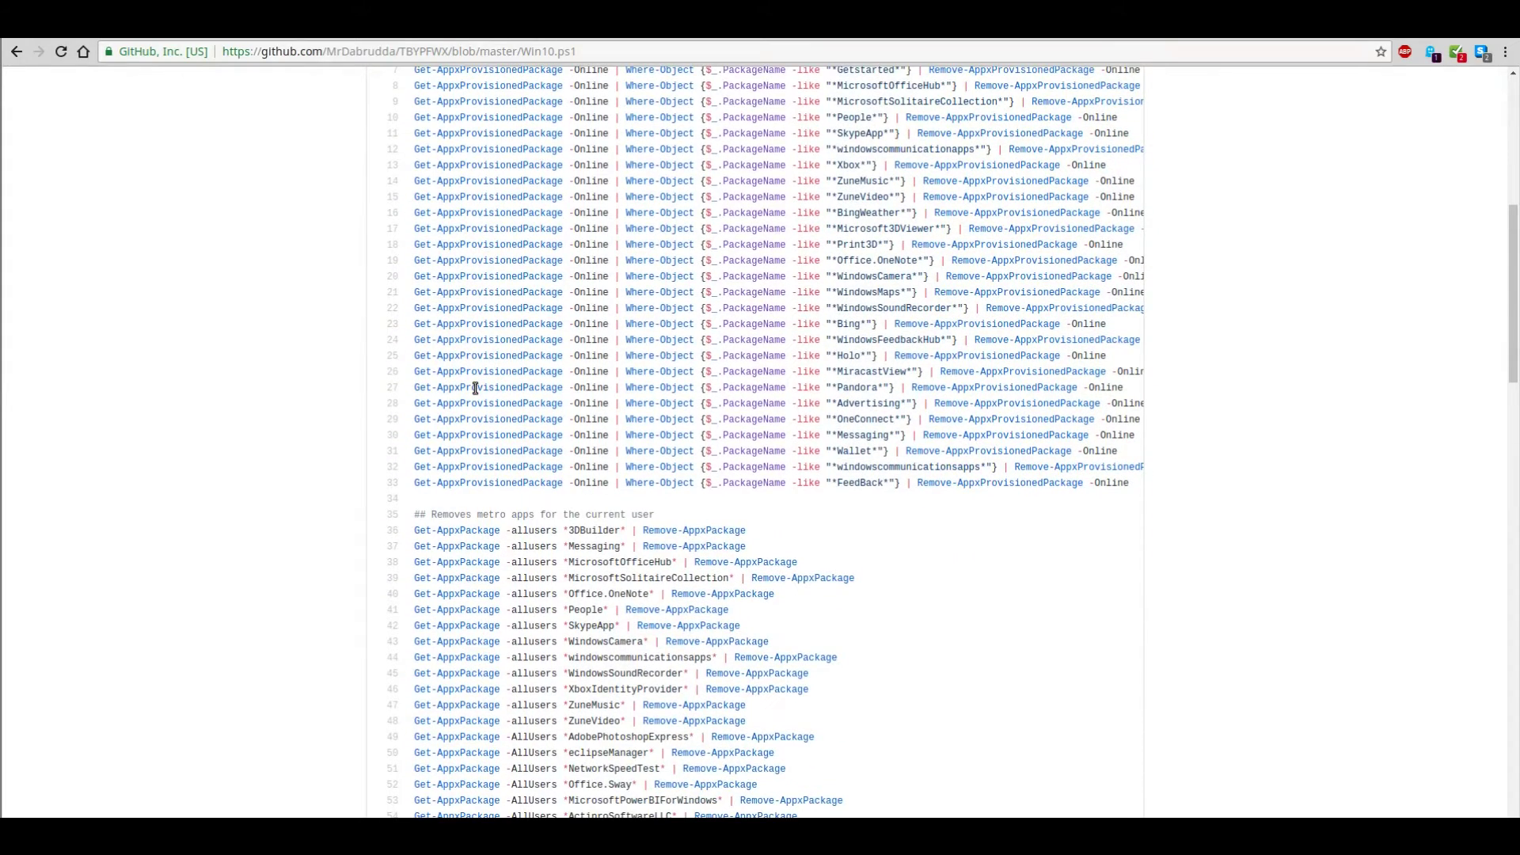
pyautogui.scroll(-3, 475, 388)
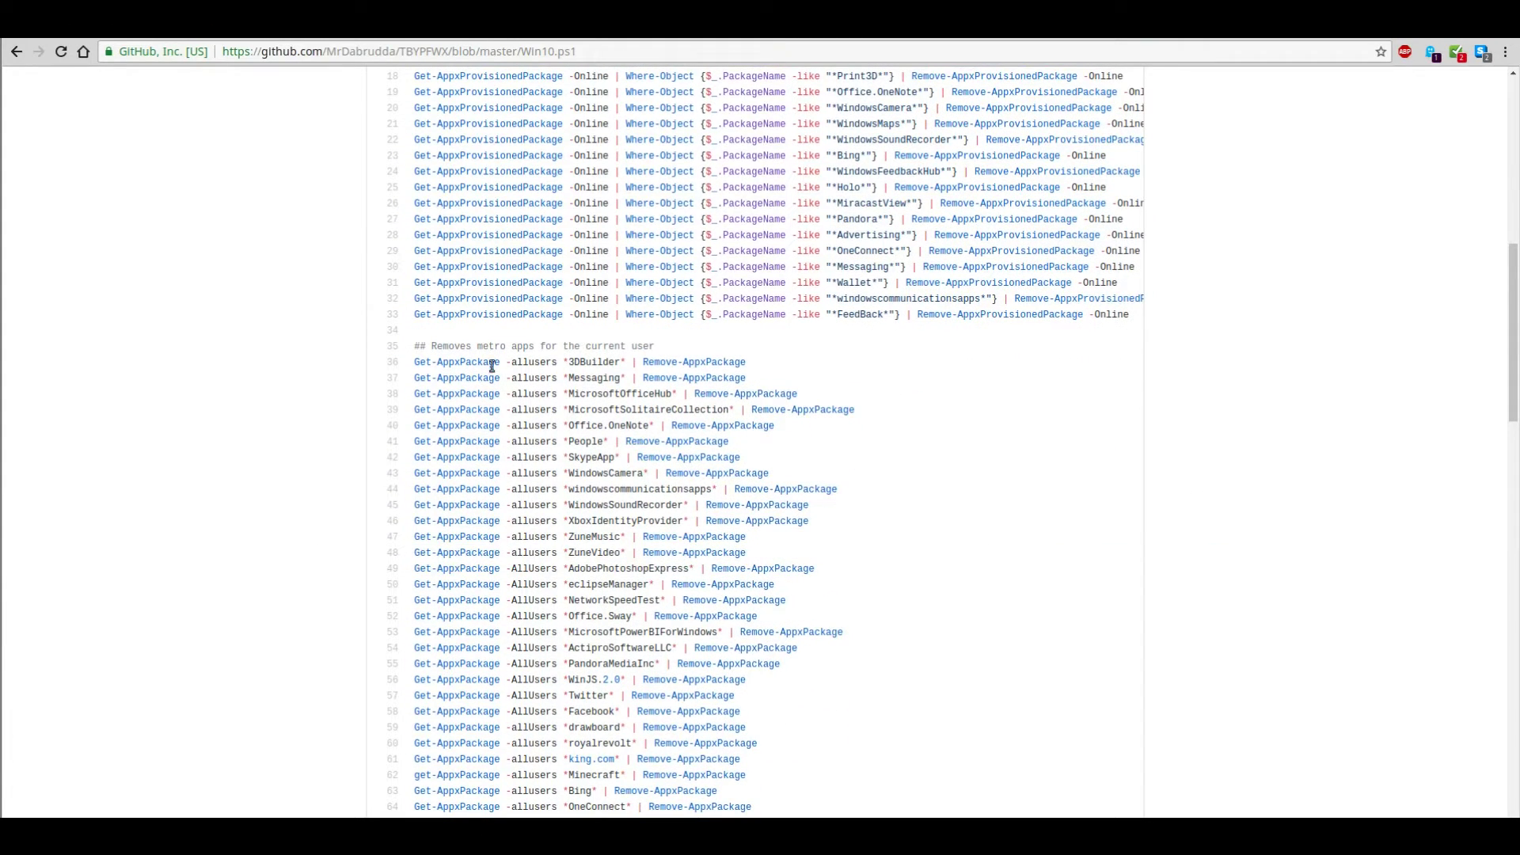
# Read through the Get-AppxPackage commands that remove metro apps, from 3DBuilder through Print3D.
pyautogui.scroll(-5, 484, 435)
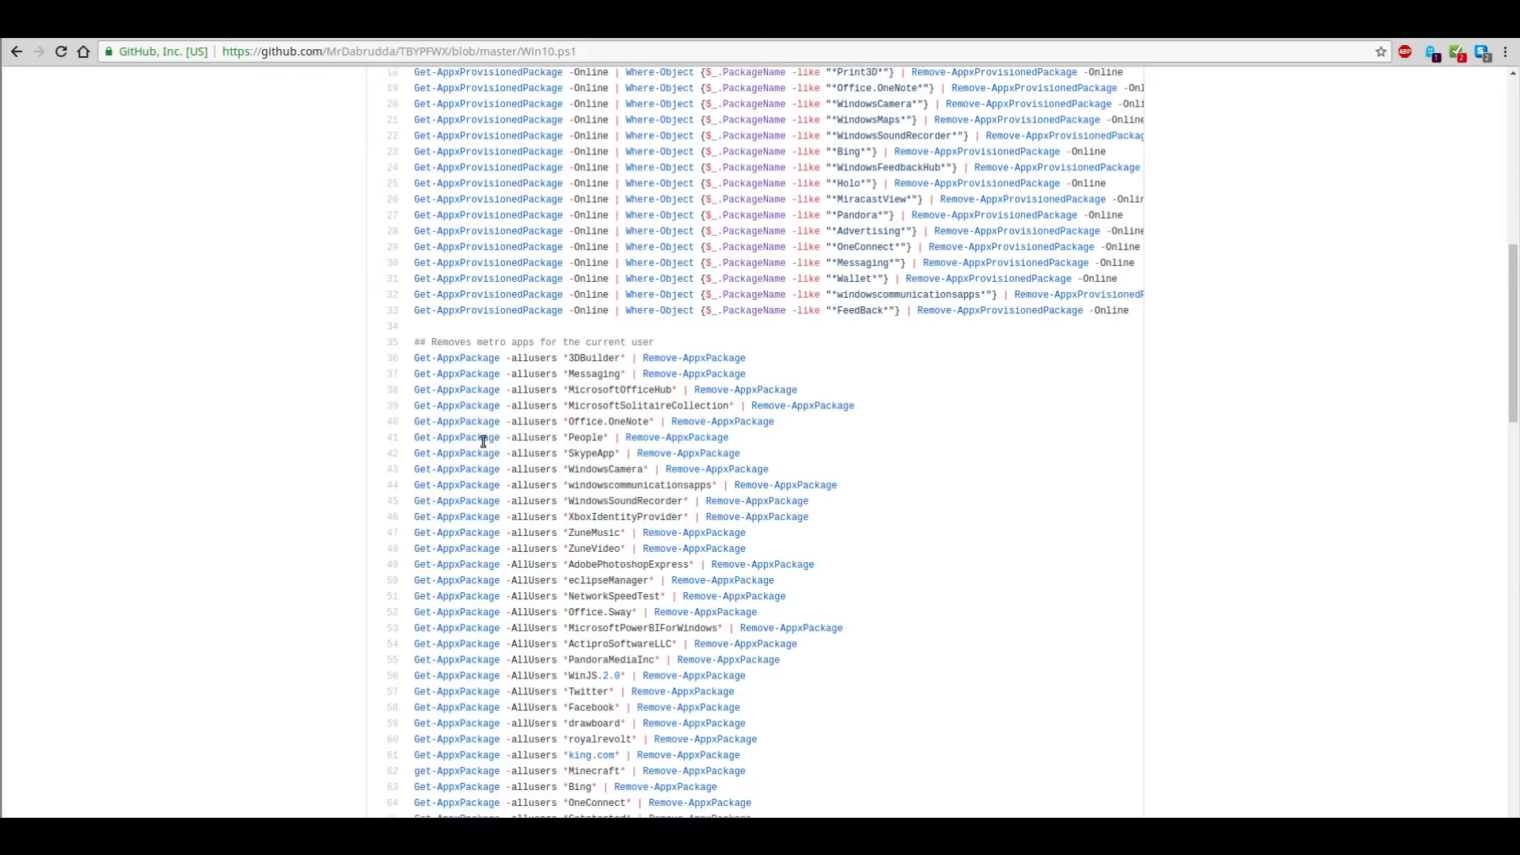
pyautogui.scroll(-1, 484, 444)
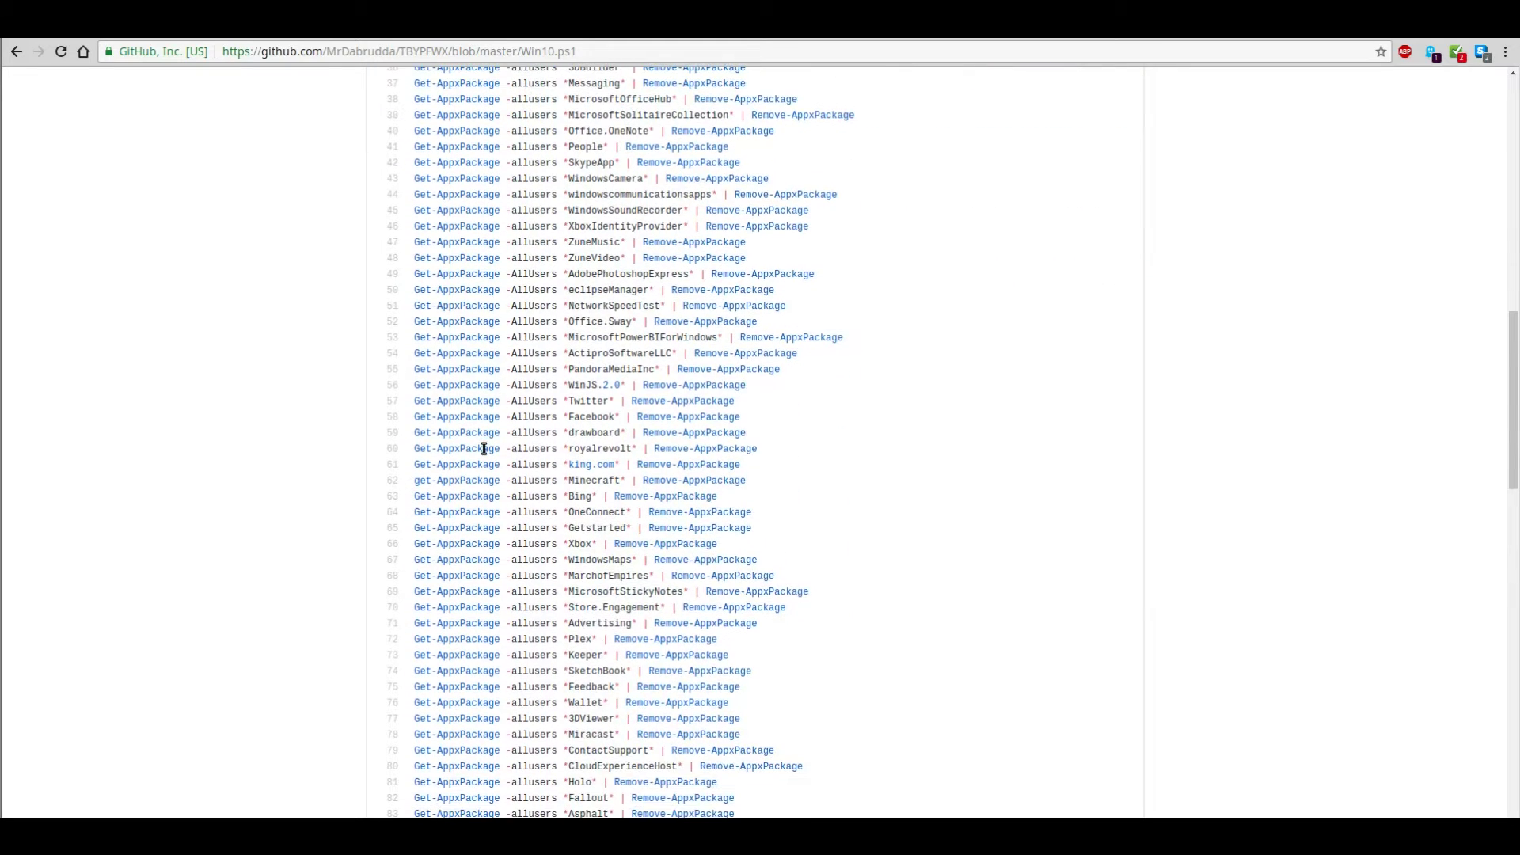
pyautogui.scroll(-2, 484, 445)
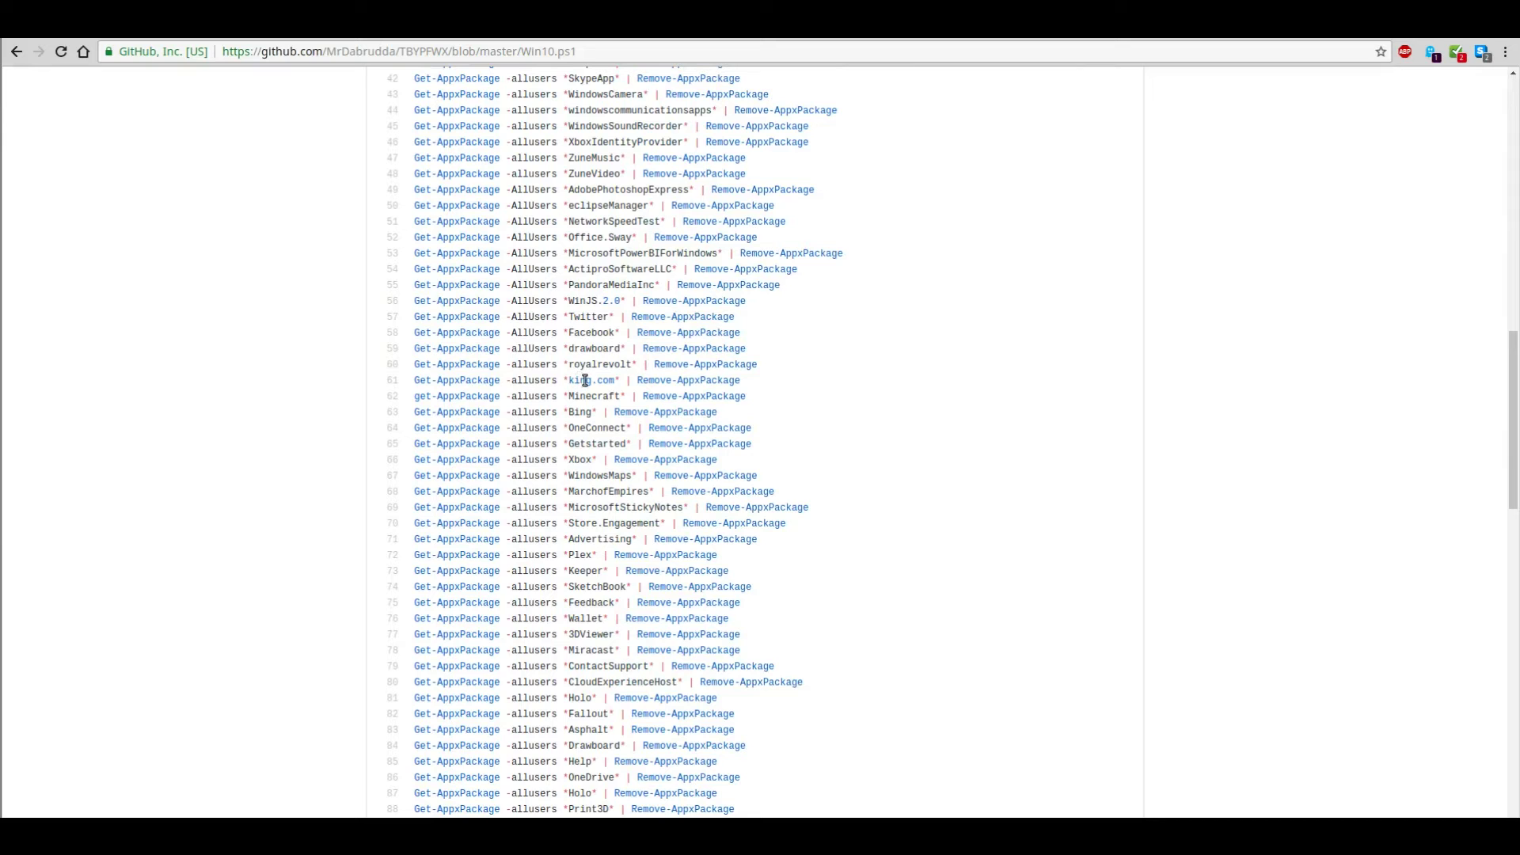
pyautogui.scroll(-4, 485, 431)
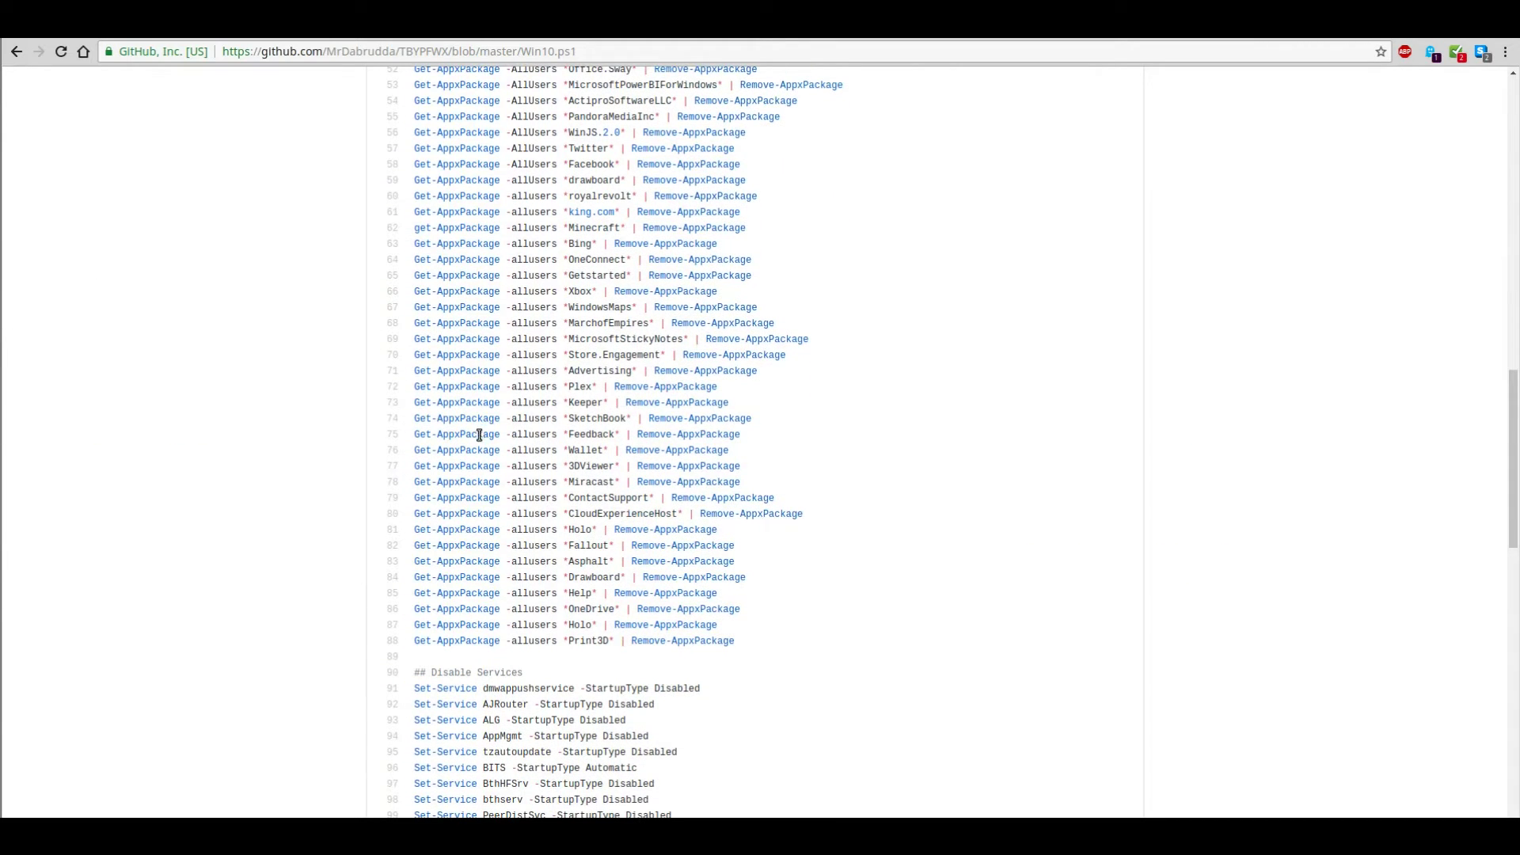
pyautogui.scroll(-2, 479, 434)
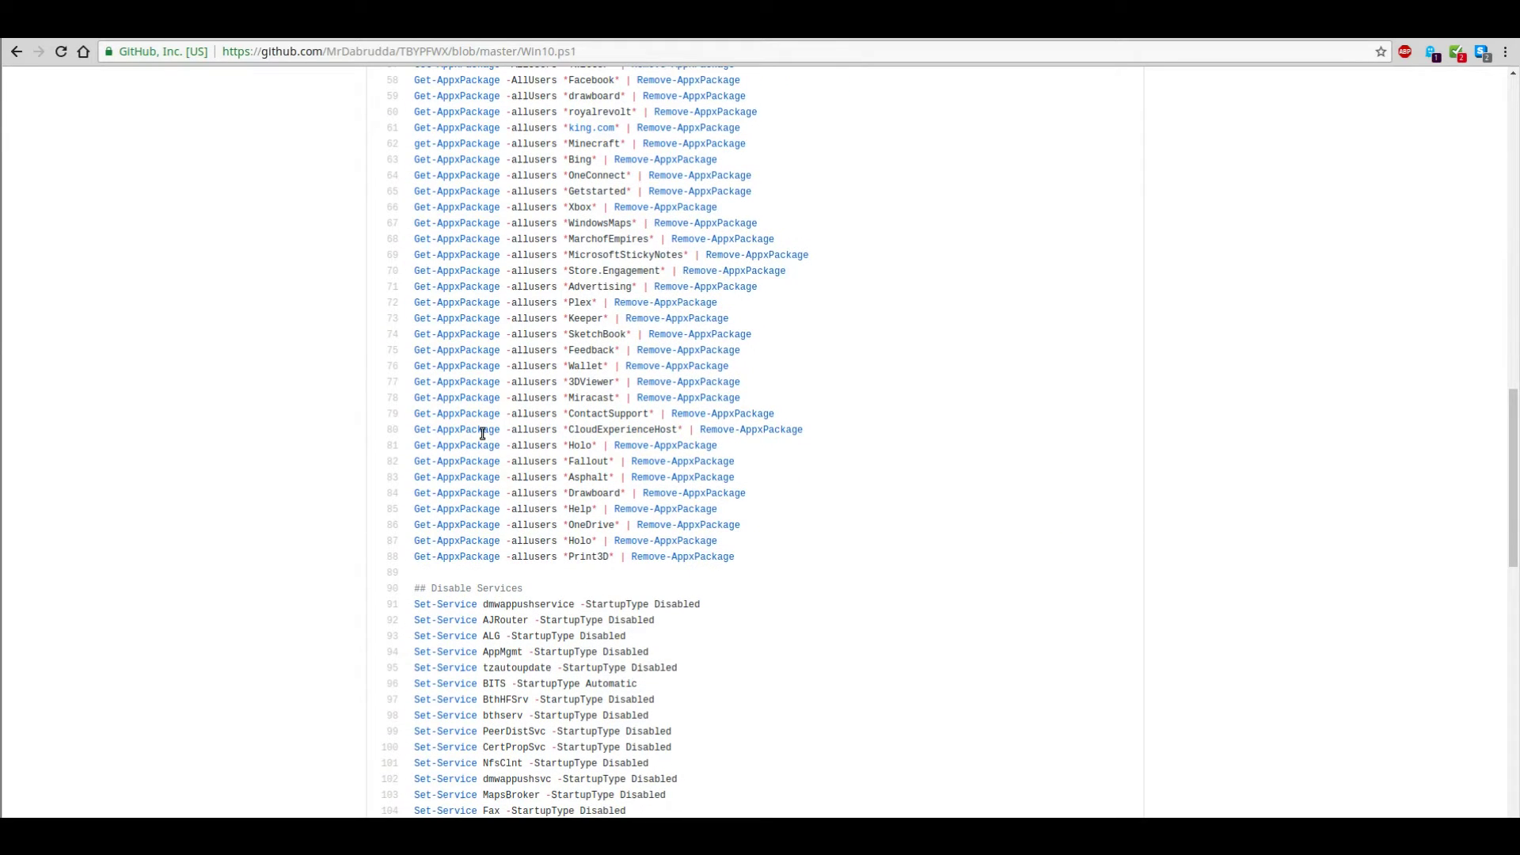
# Highlight the dmwappushservice line under Disable Services and read the Set-Service commands to the end of Win10.ps1.
pyautogui.scroll(-5, 482, 434)
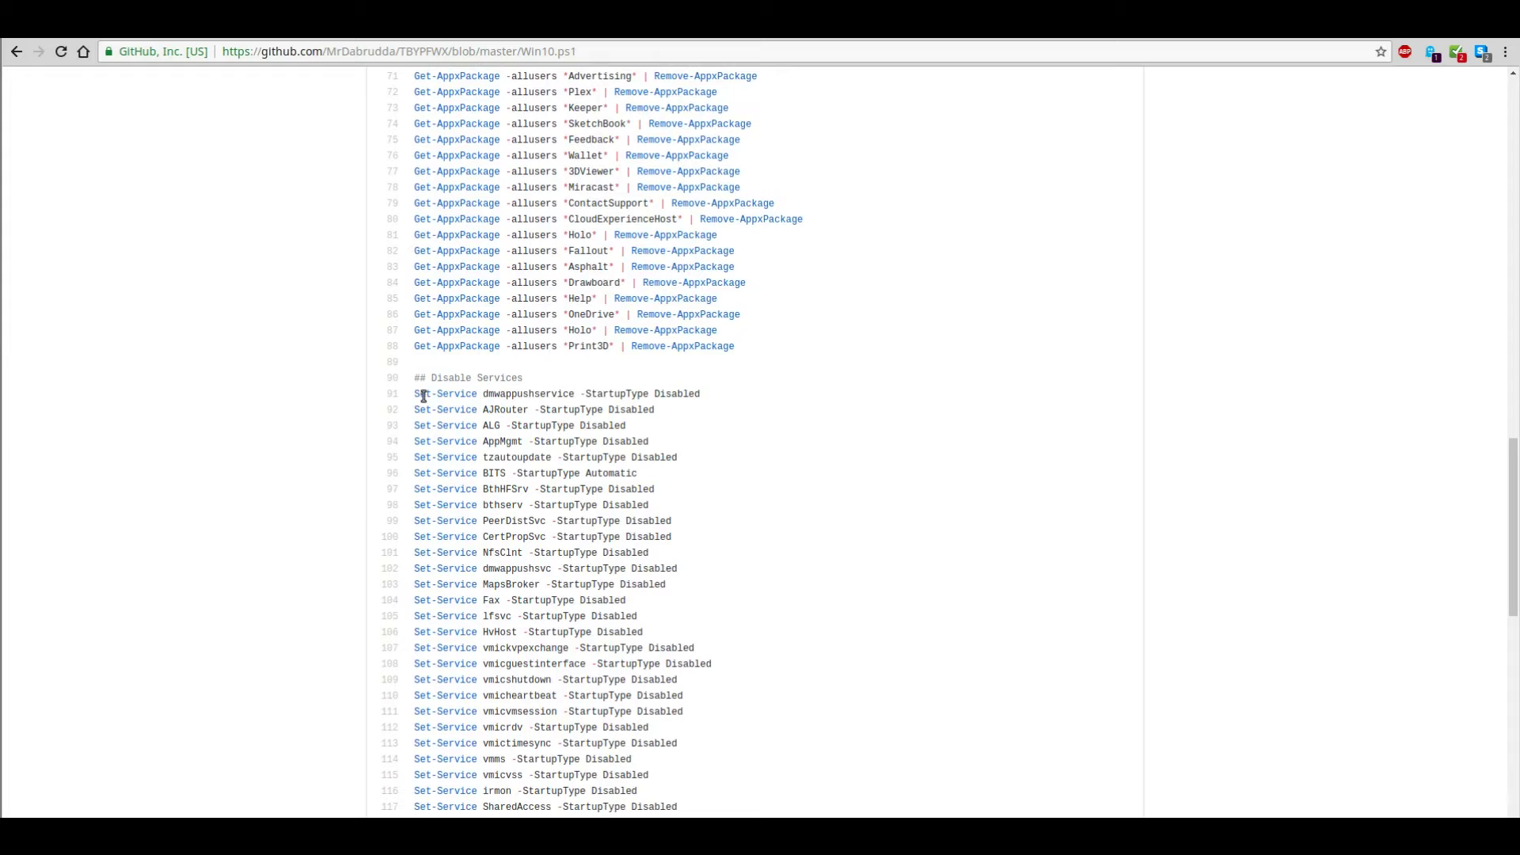
pyautogui.scroll(-3, 423, 396)
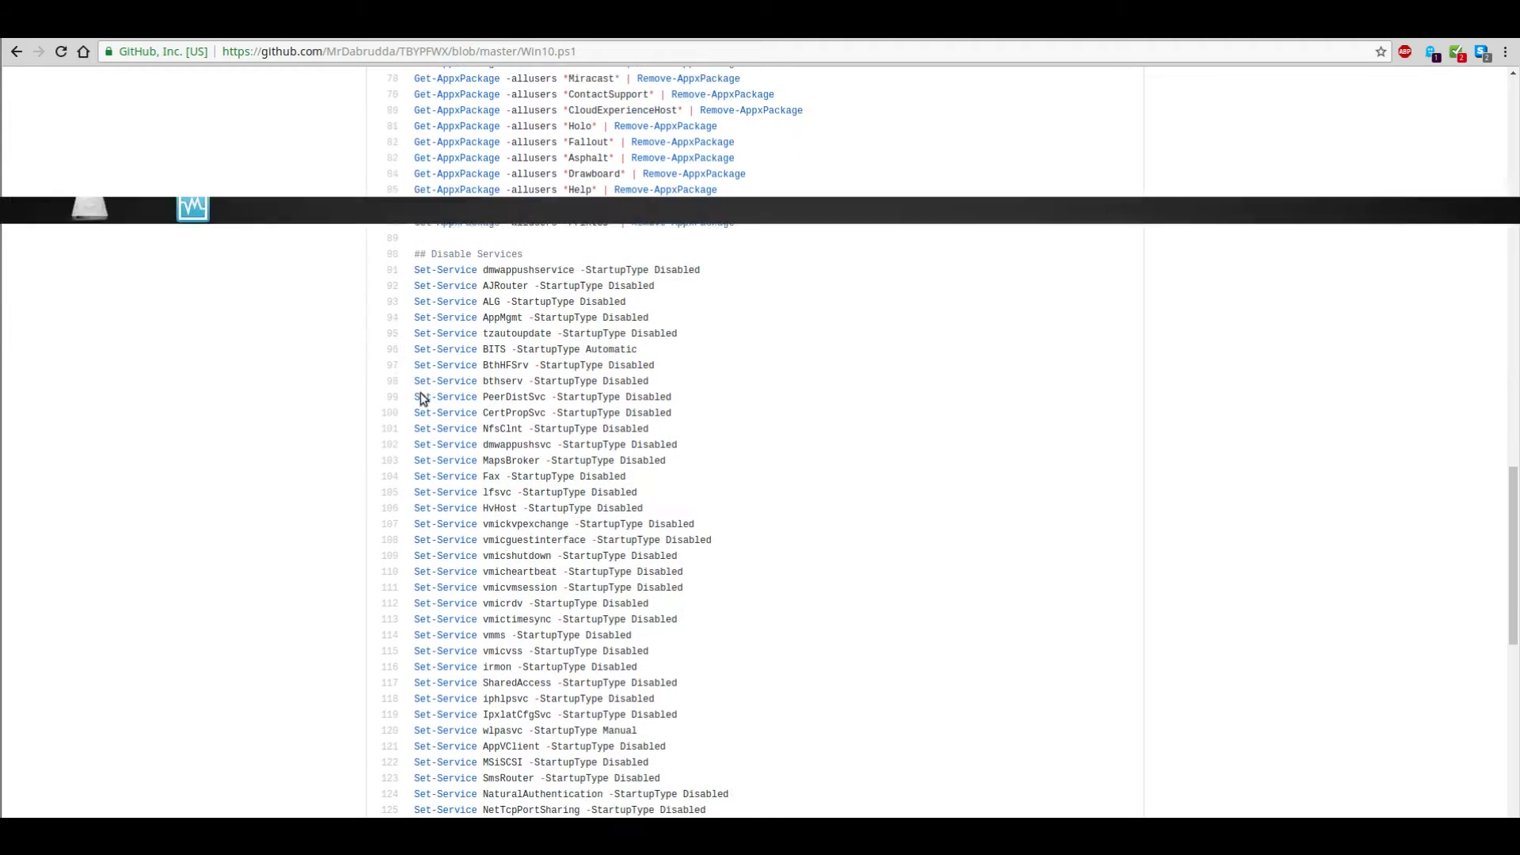
pyautogui.moveTo(414, 267); pyautogui.dragTo(787, 273)
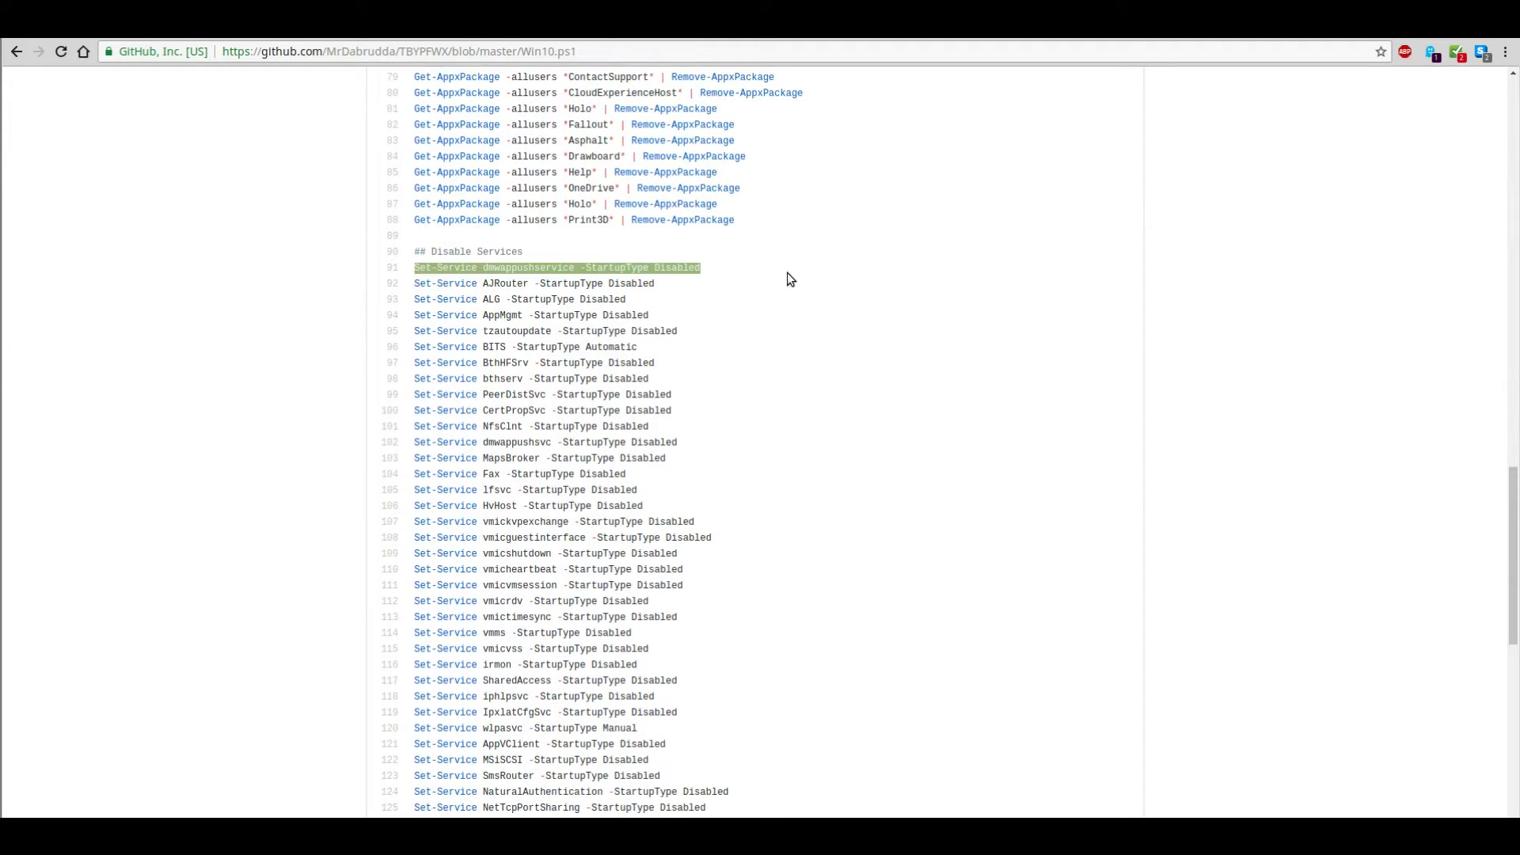
pyautogui.scroll(-3, 696, 349)
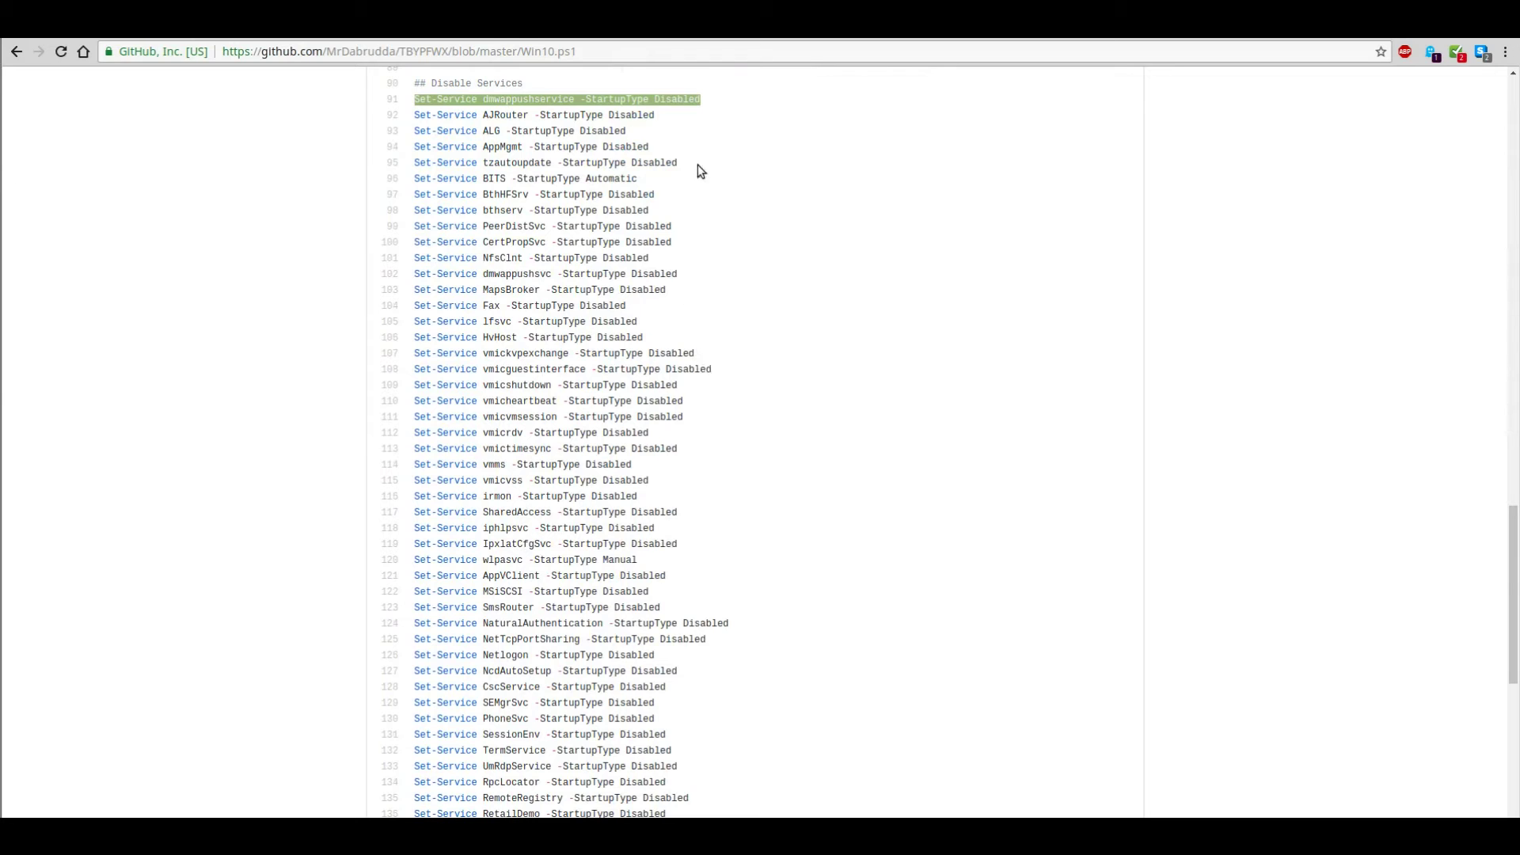
pyautogui.scroll(-3, 646, 367)
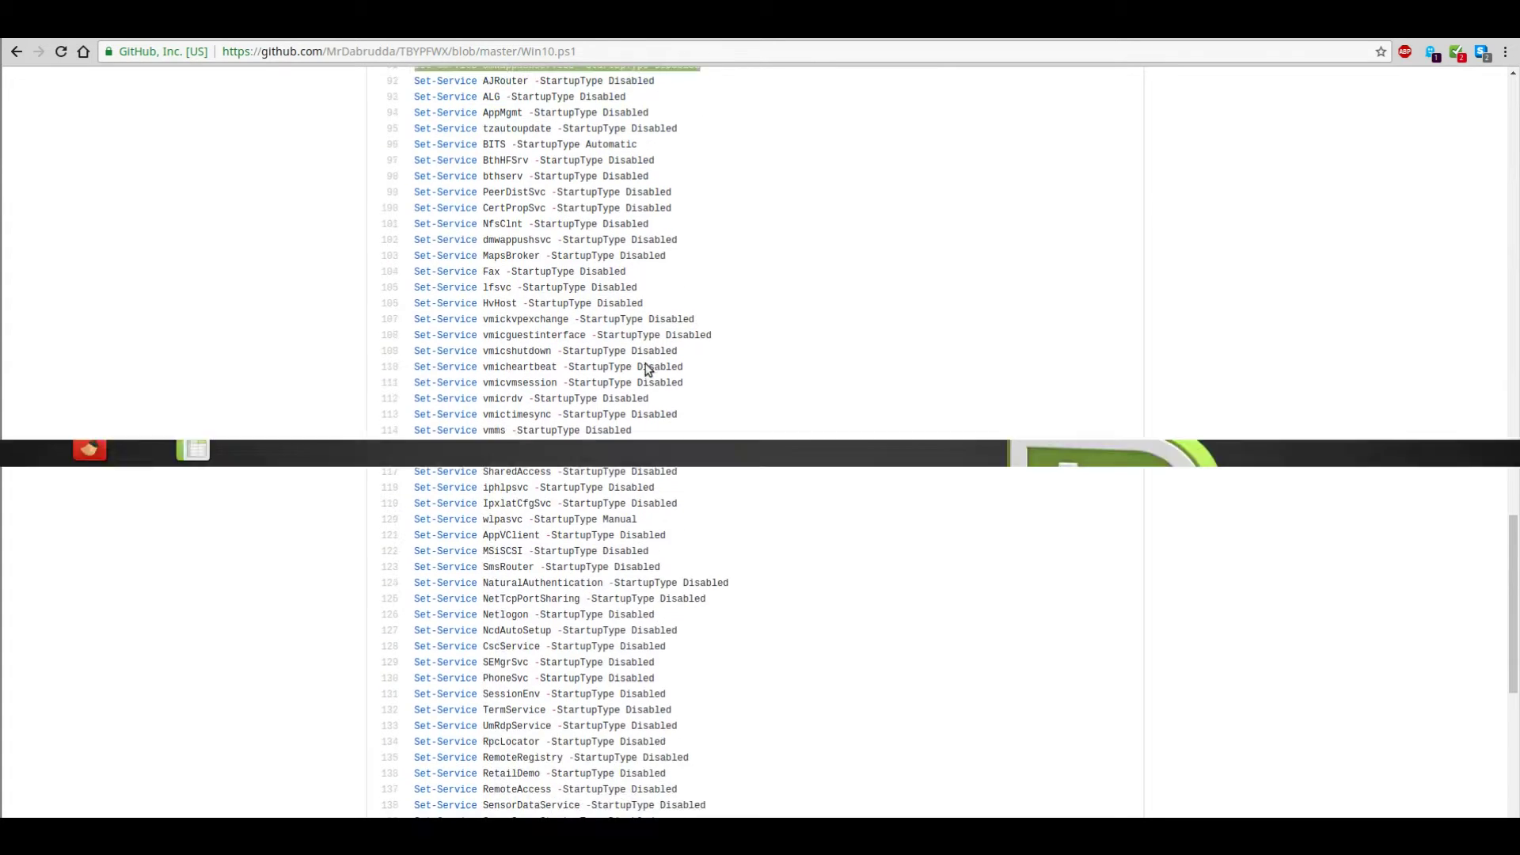
pyautogui.scroll(-6, 648, 367)
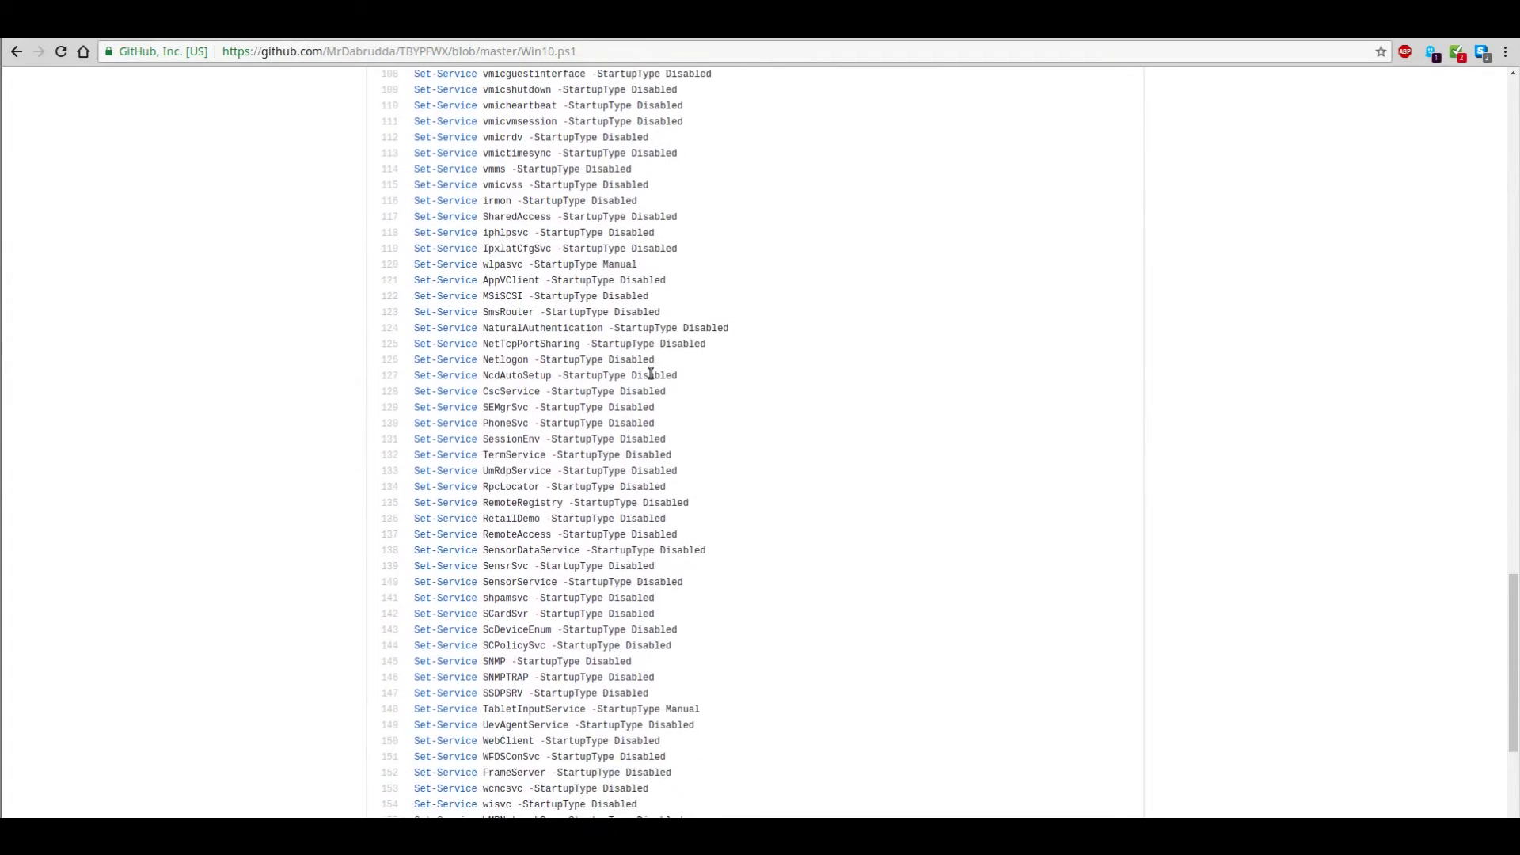
pyautogui.scroll(-2, 650, 372)
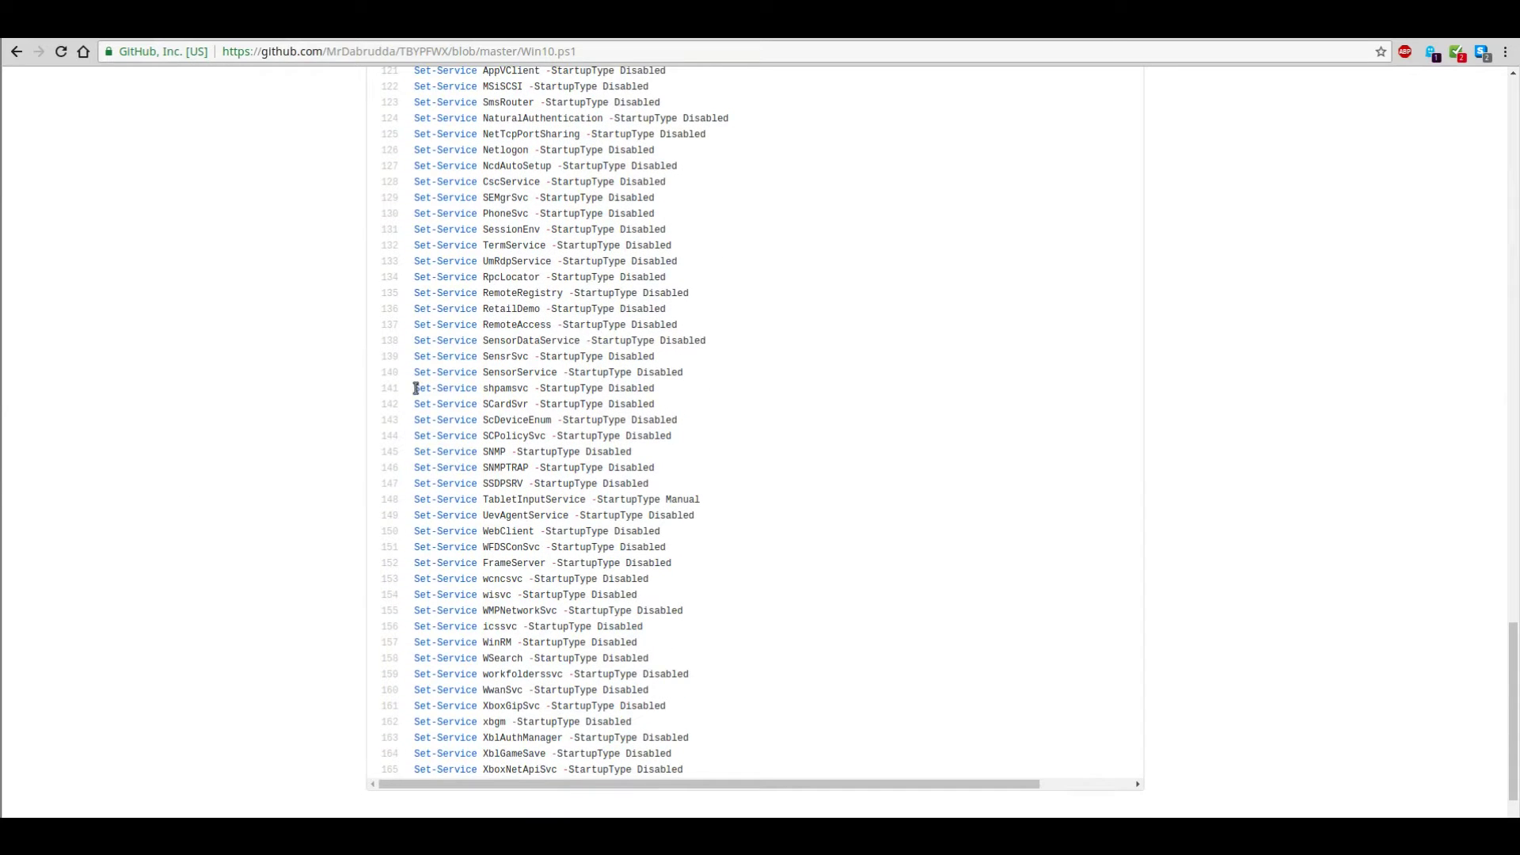
# Go back to the Disable Services heading in Win10.ps1 and look over the Set-Service list again.
pyautogui.scroll(12, 455, 444)
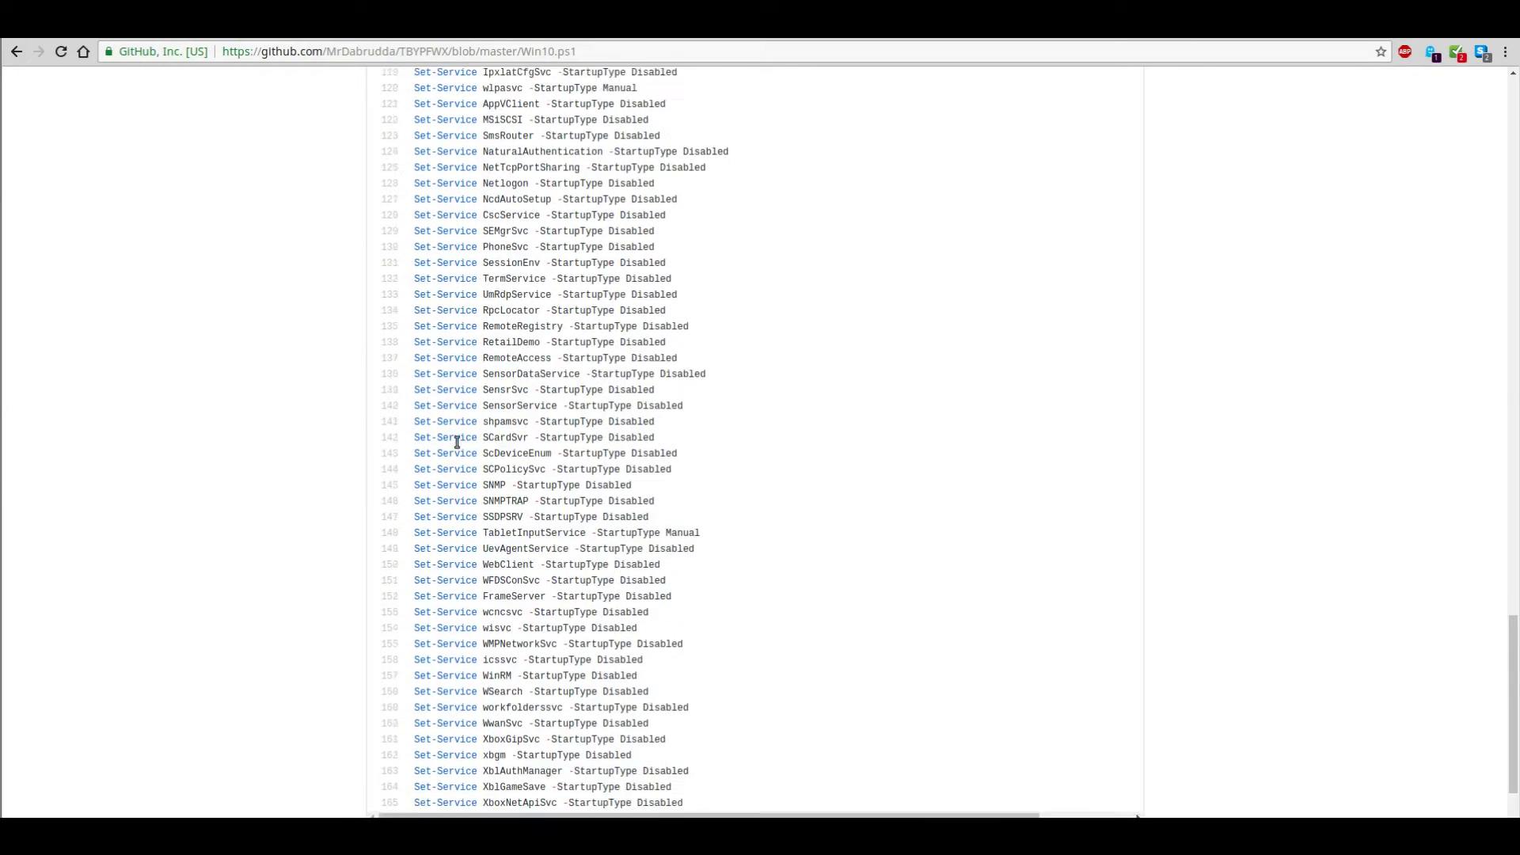
pyautogui.scroll(4, 456, 460)
pyautogui.scroll(-7, 428, 474)
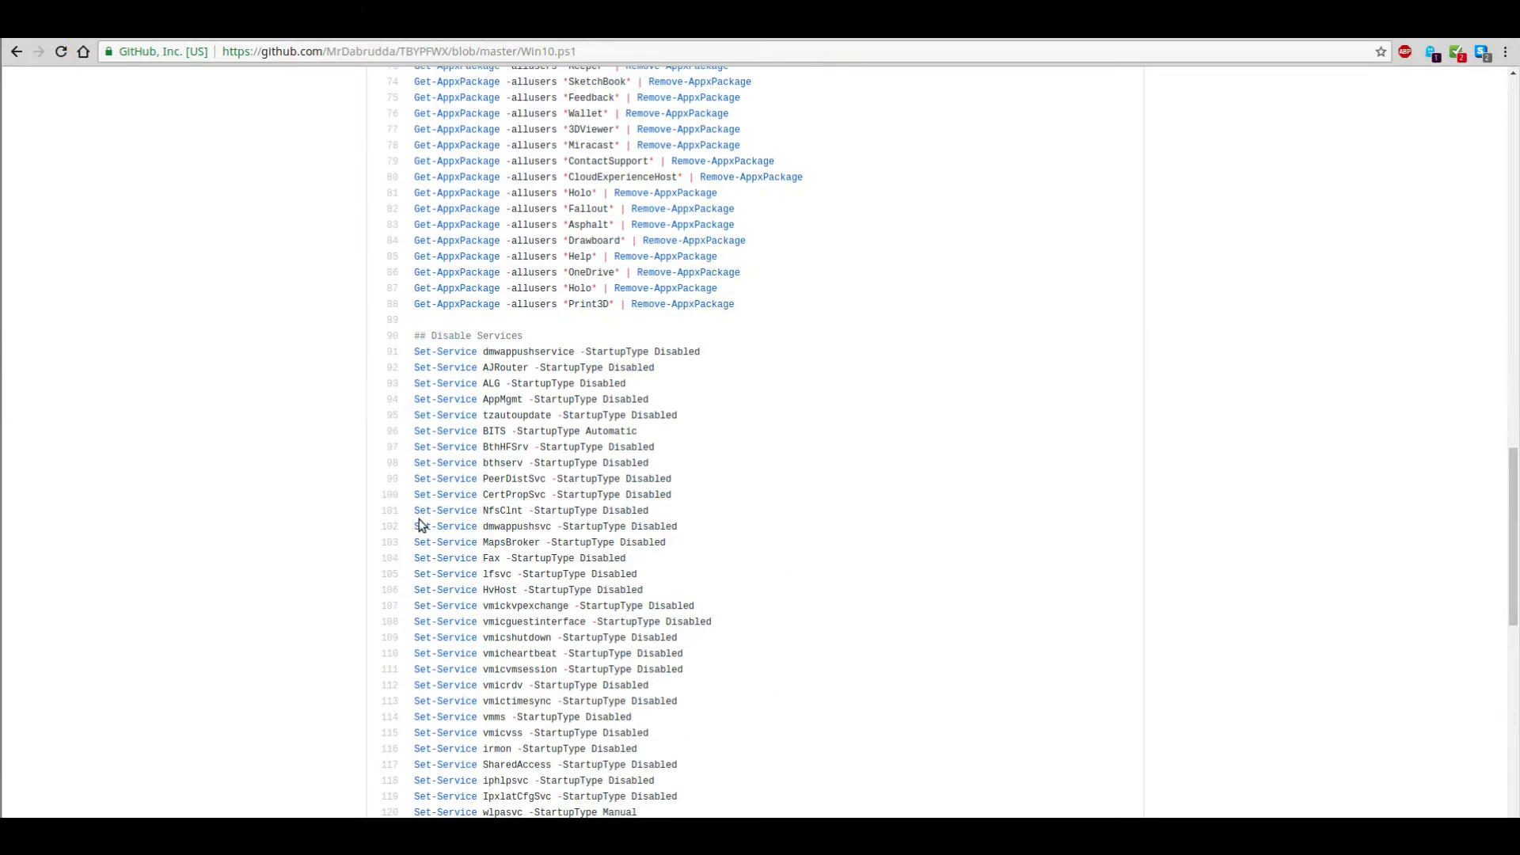
pyautogui.moveTo(418, 335)
pyautogui.mouseDown()
pyautogui.moveTo(449, 337)
pyautogui.moveTo(426, 338)
pyautogui.mouseUp()
pyautogui.click(458, 296)
pyautogui.scroll(-4, 550, 458)
pyautogui.scroll(-6, 516, 523)
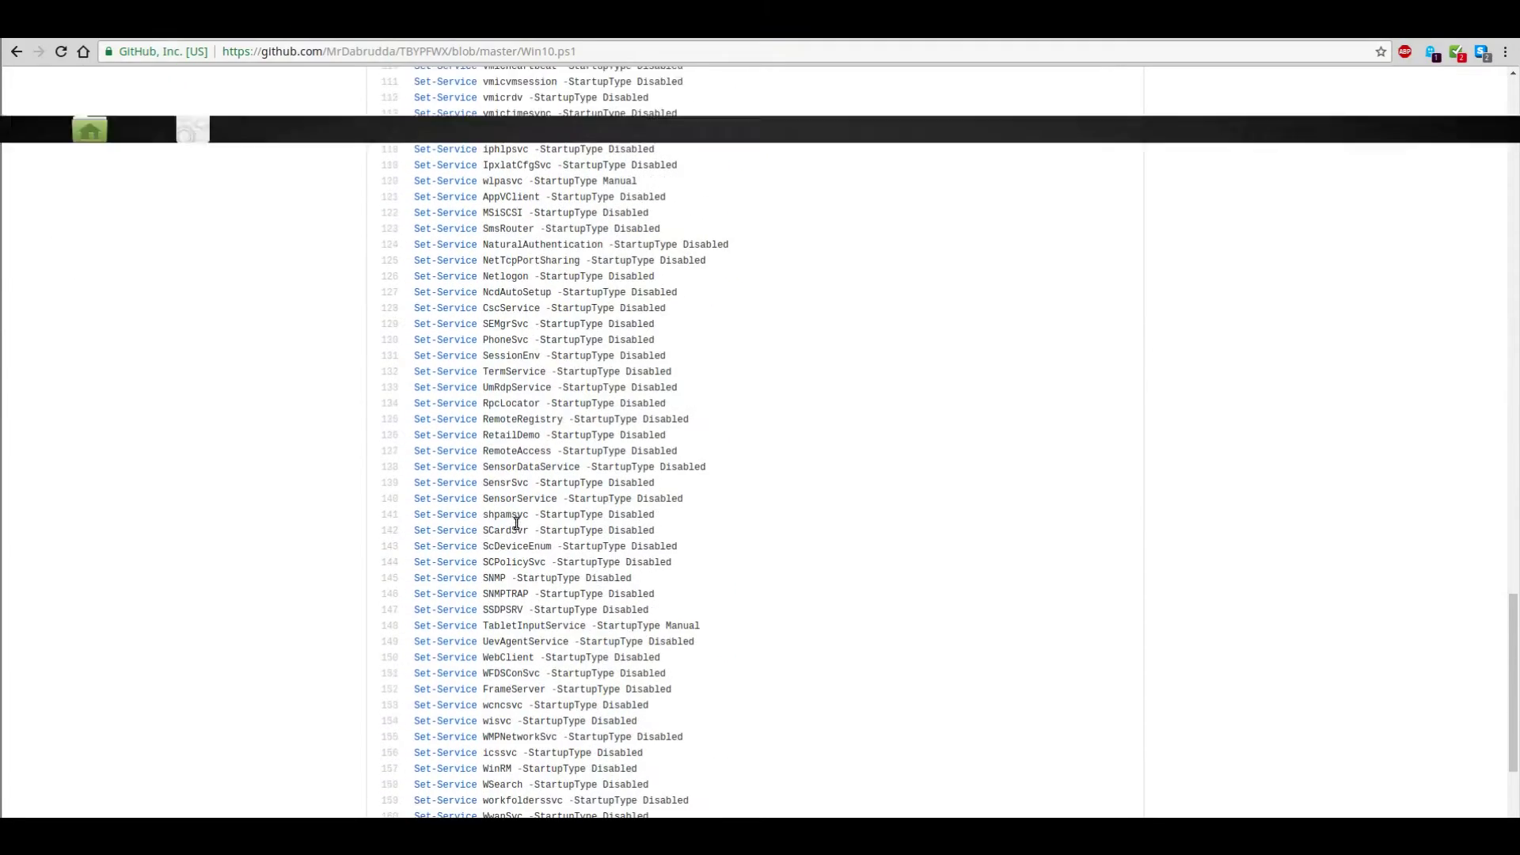
# Return to the TBYPFWX repository's main page and download the whole repository as a ZIP file.
pyautogui.hotkey('alt', 'Left')
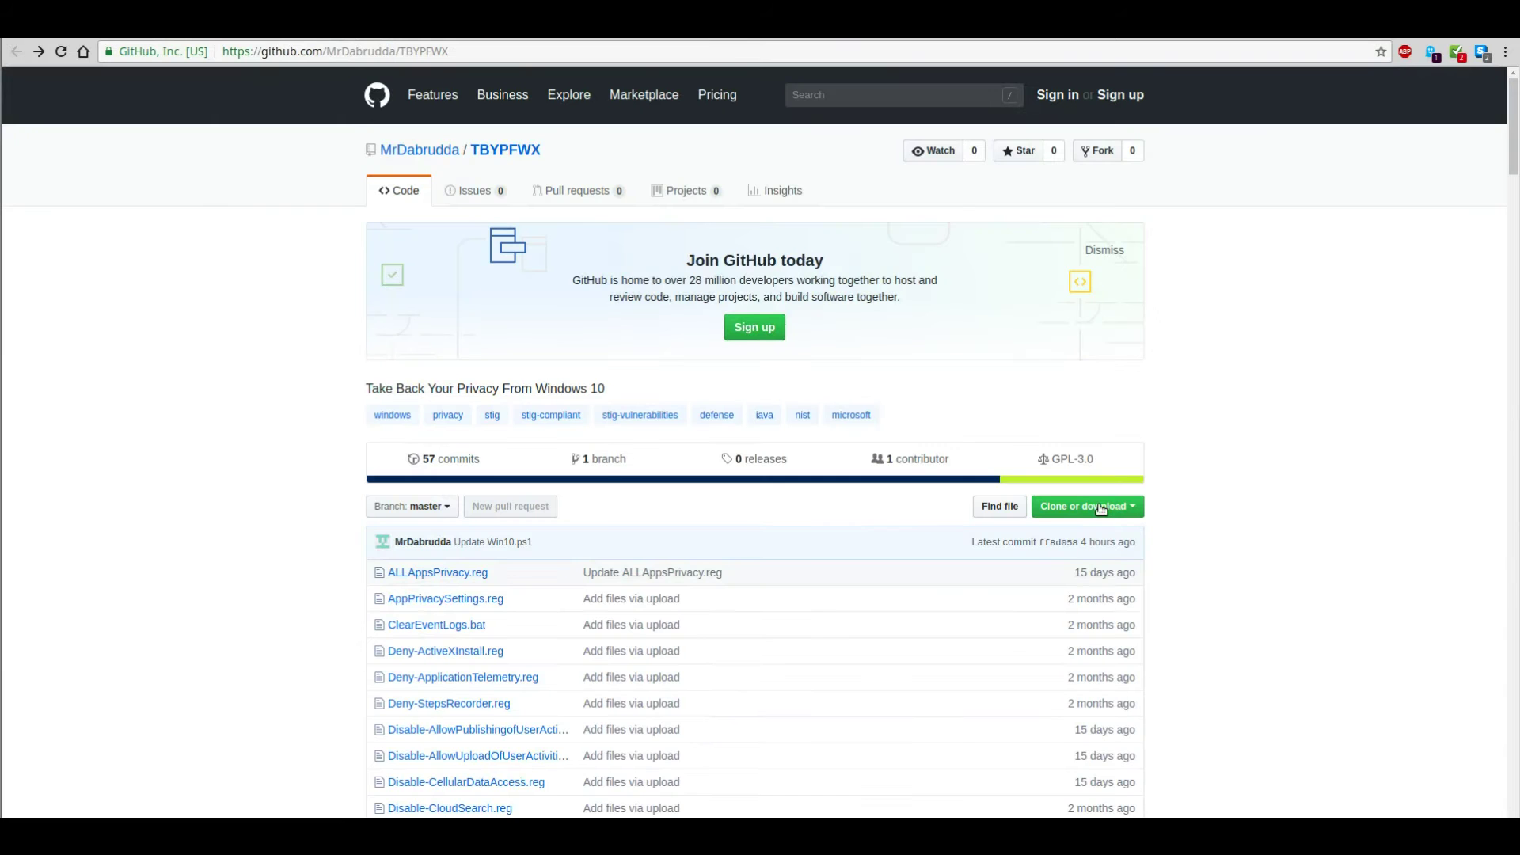
pyautogui.click(1059, 508)
pyautogui.click(1020, 637)
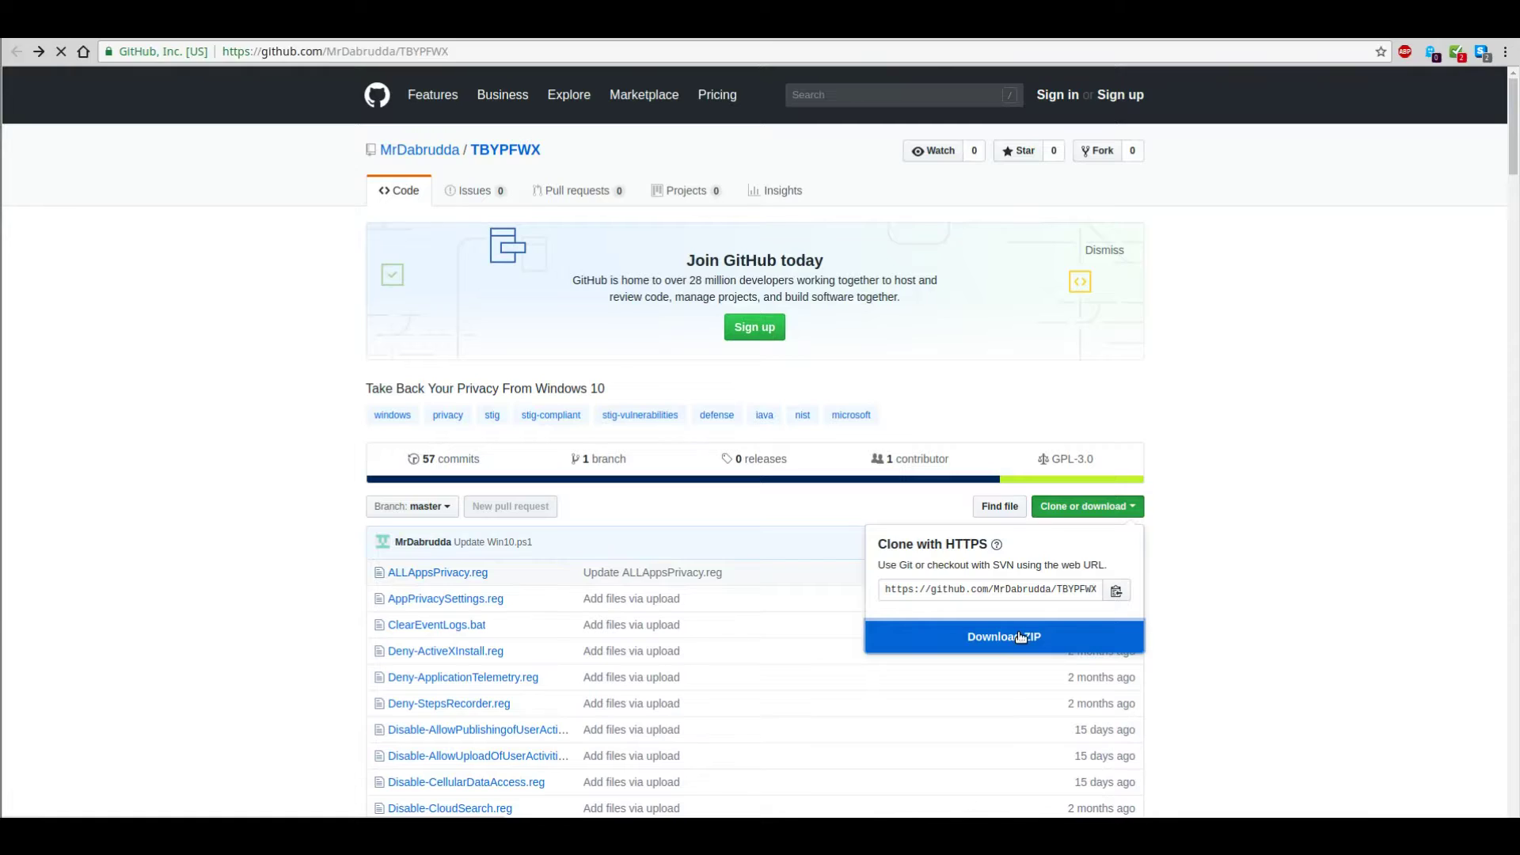
# In File Explorer, extract TBYPFWX-master.zip from Downloads into its own TBYPFWX-master folder.
pyautogui.rightClick(560, 281)
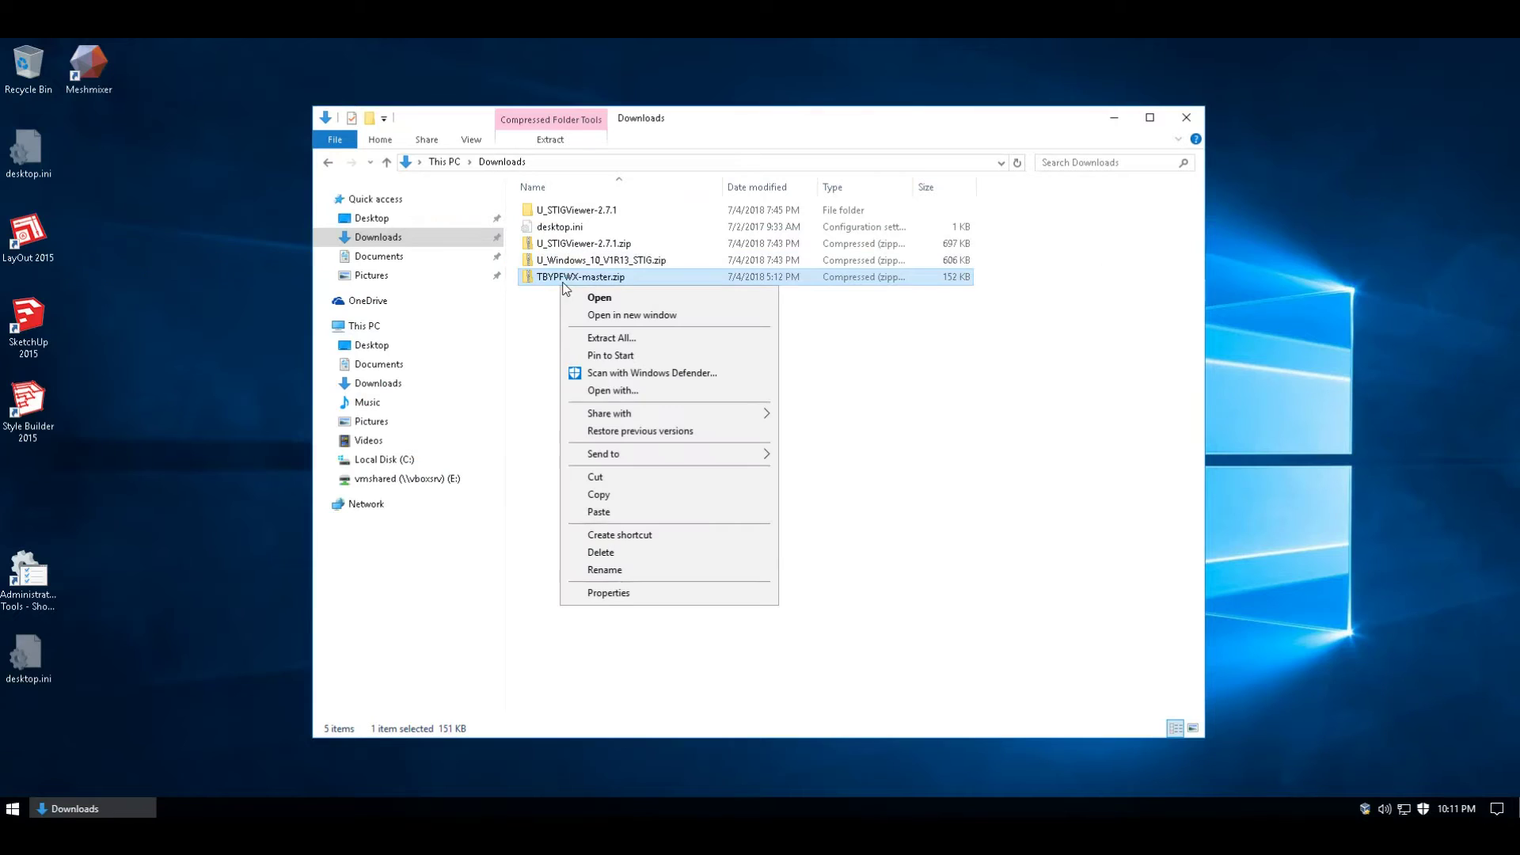
pyautogui.click(625, 338)
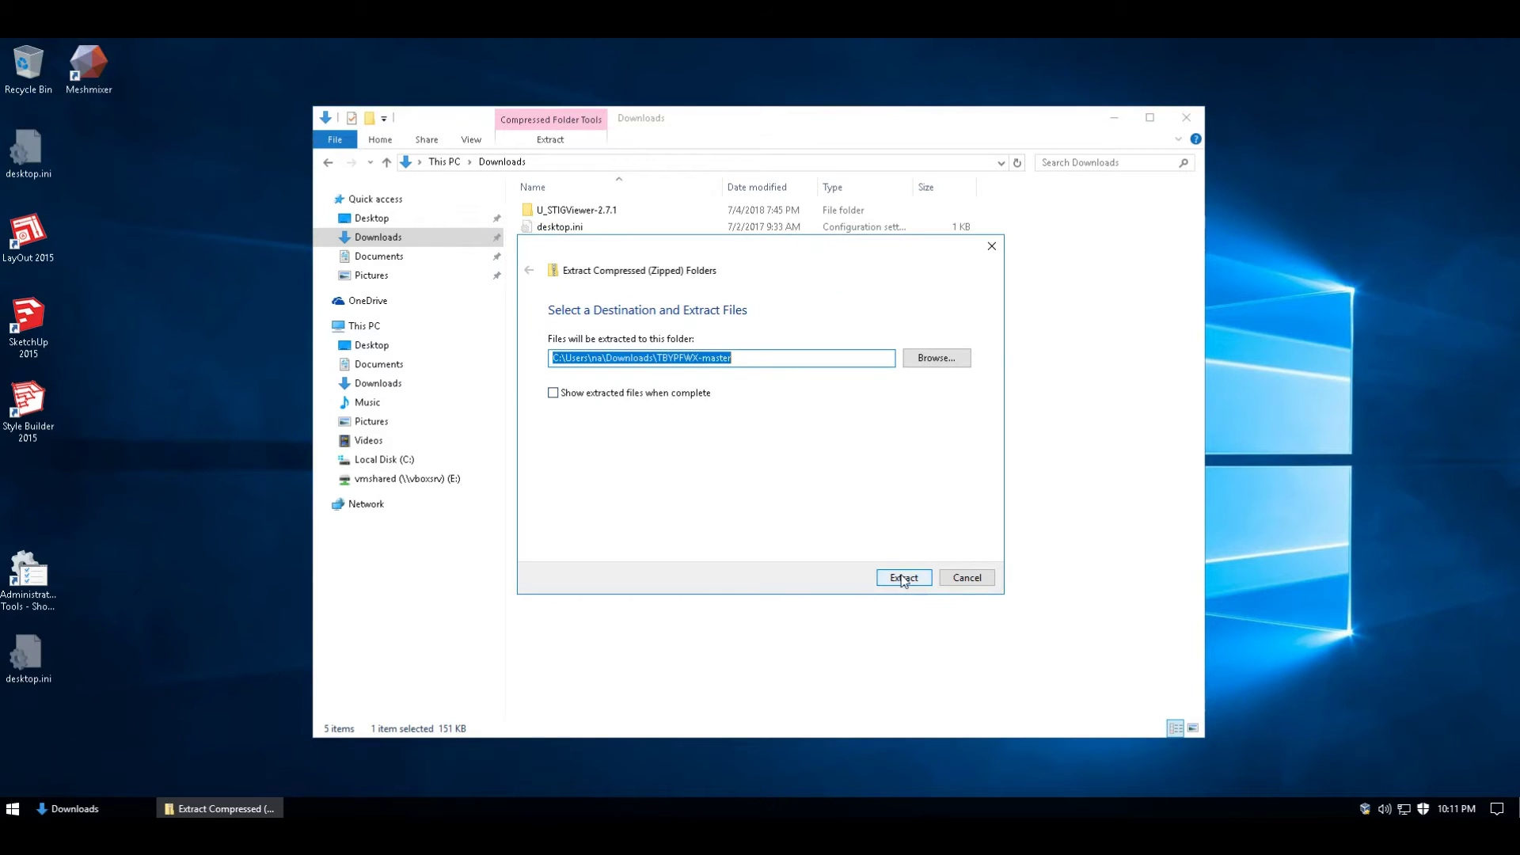
pyautogui.click(903, 579)
# Open README.md from the extracted TBYPFWX-master folder in WordPad and dismiss the window menu.
pyautogui.click(584, 344)
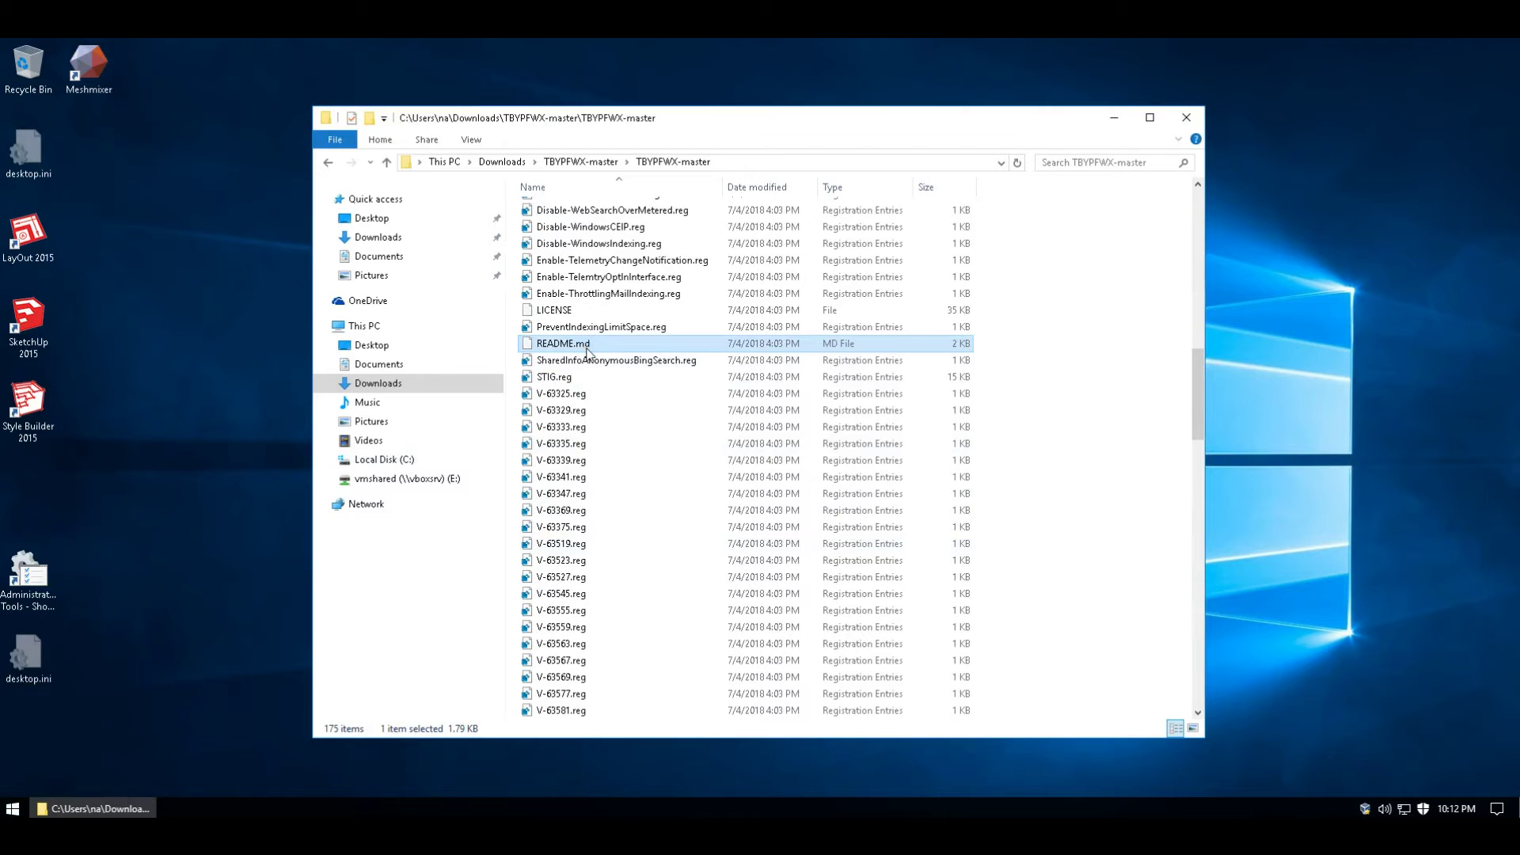
pyautogui.doubleClick(586, 352)
pyautogui.click(630, 378)
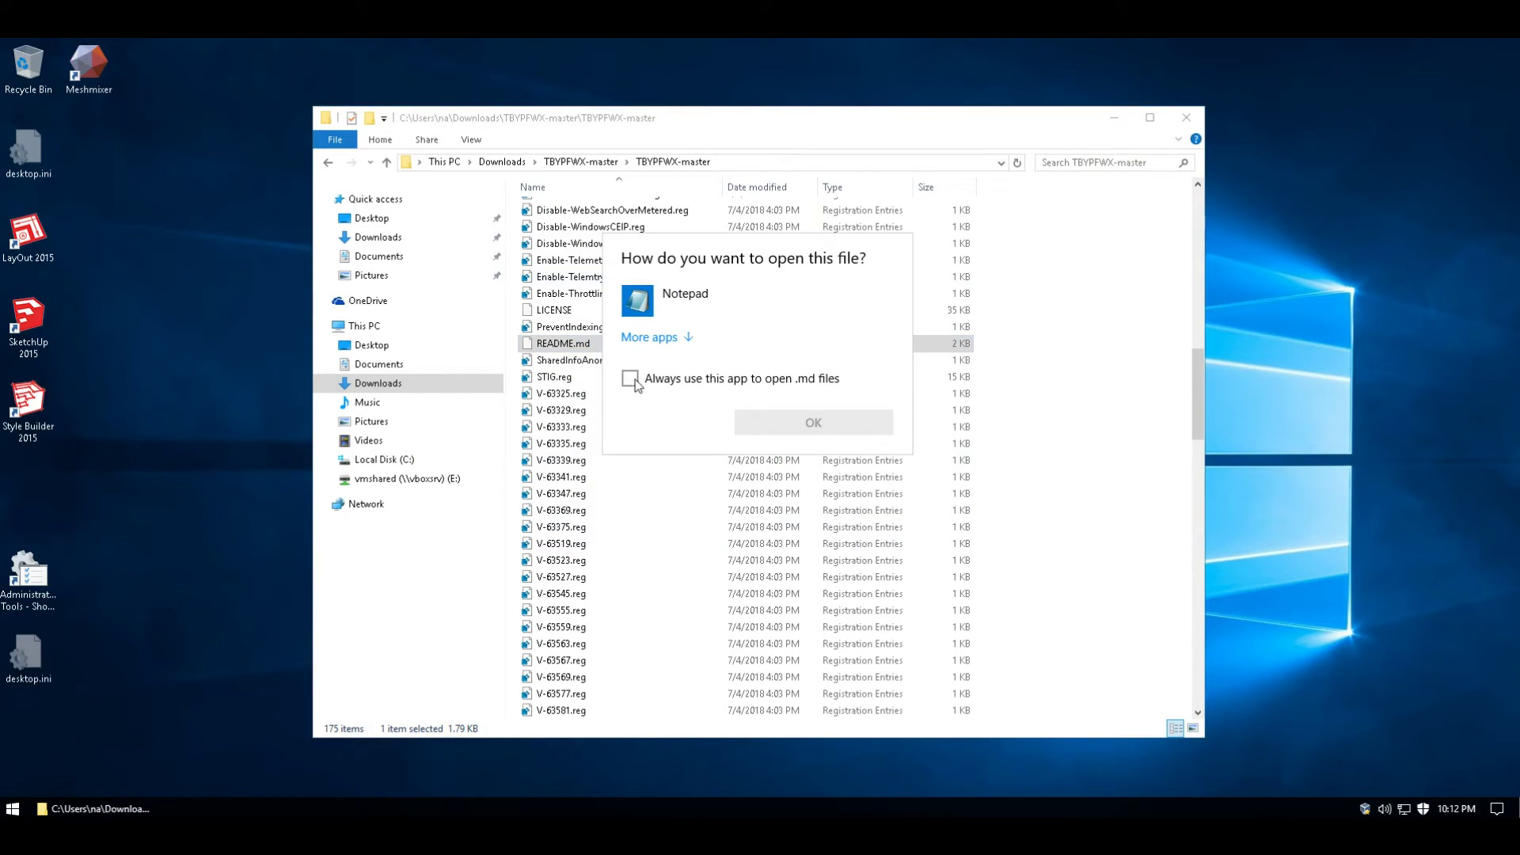
pyautogui.click(656, 338)
pyautogui.click(681, 413)
pyautogui.click(813, 541)
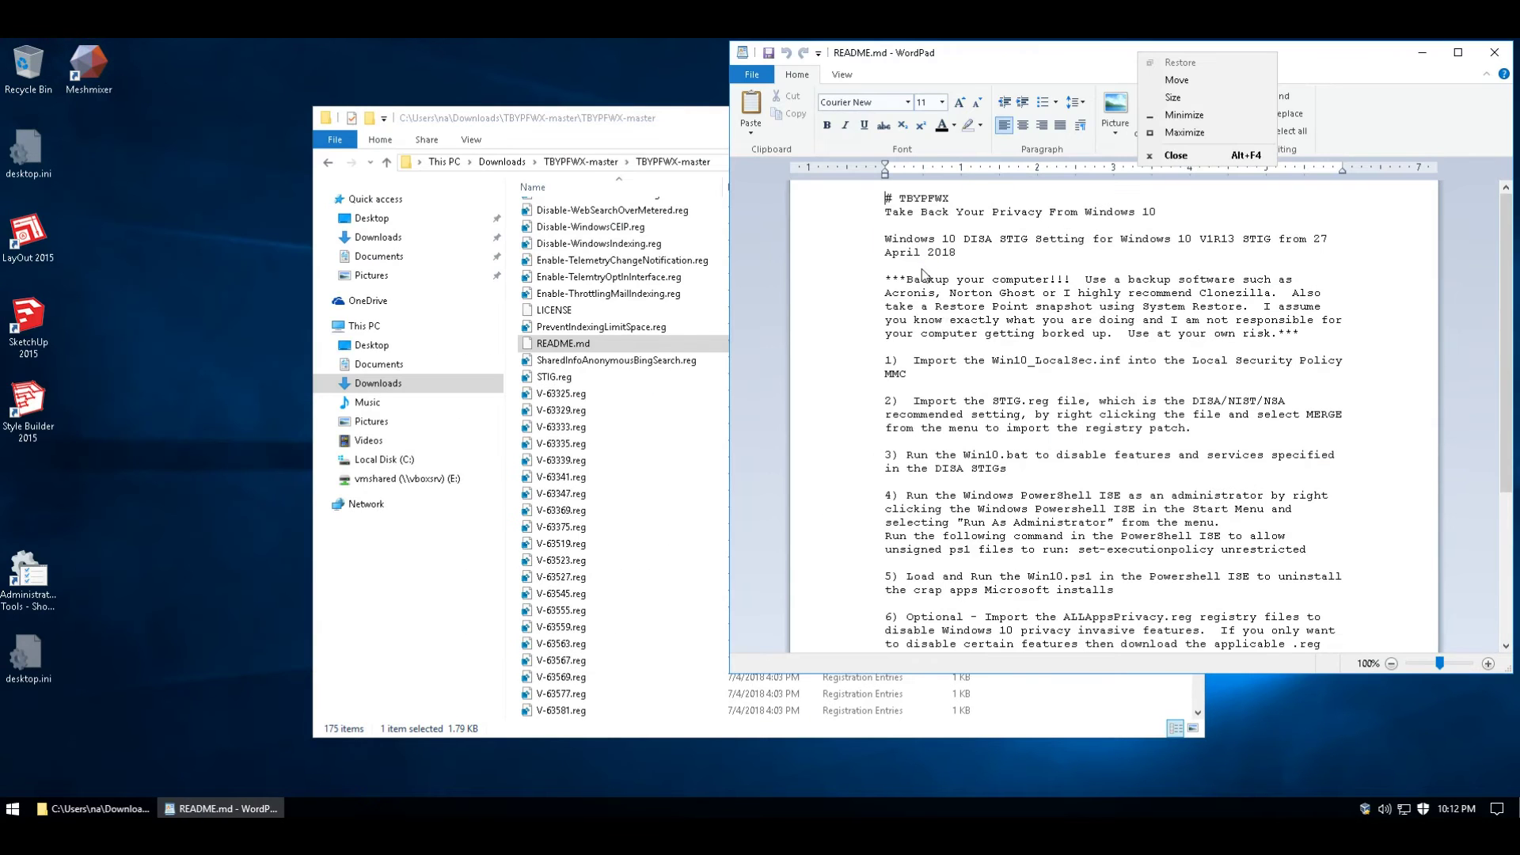
pyautogui.click(187, 651)
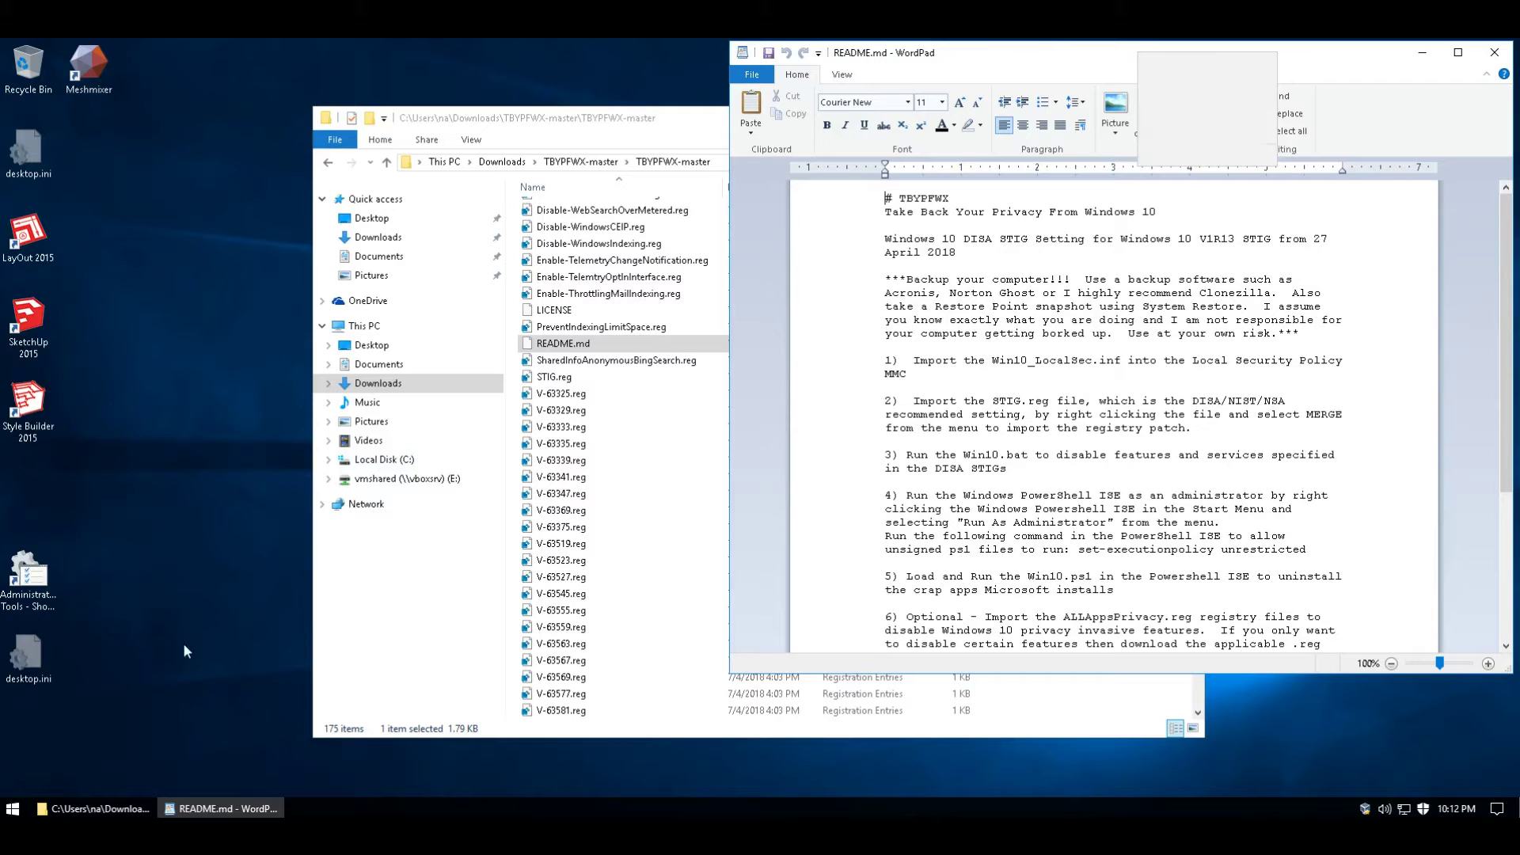
# Open the Windows System Protection settings, create a restore point described as Pre-TBYPFWX, and close System Properties.
pyautogui.click(14, 809)
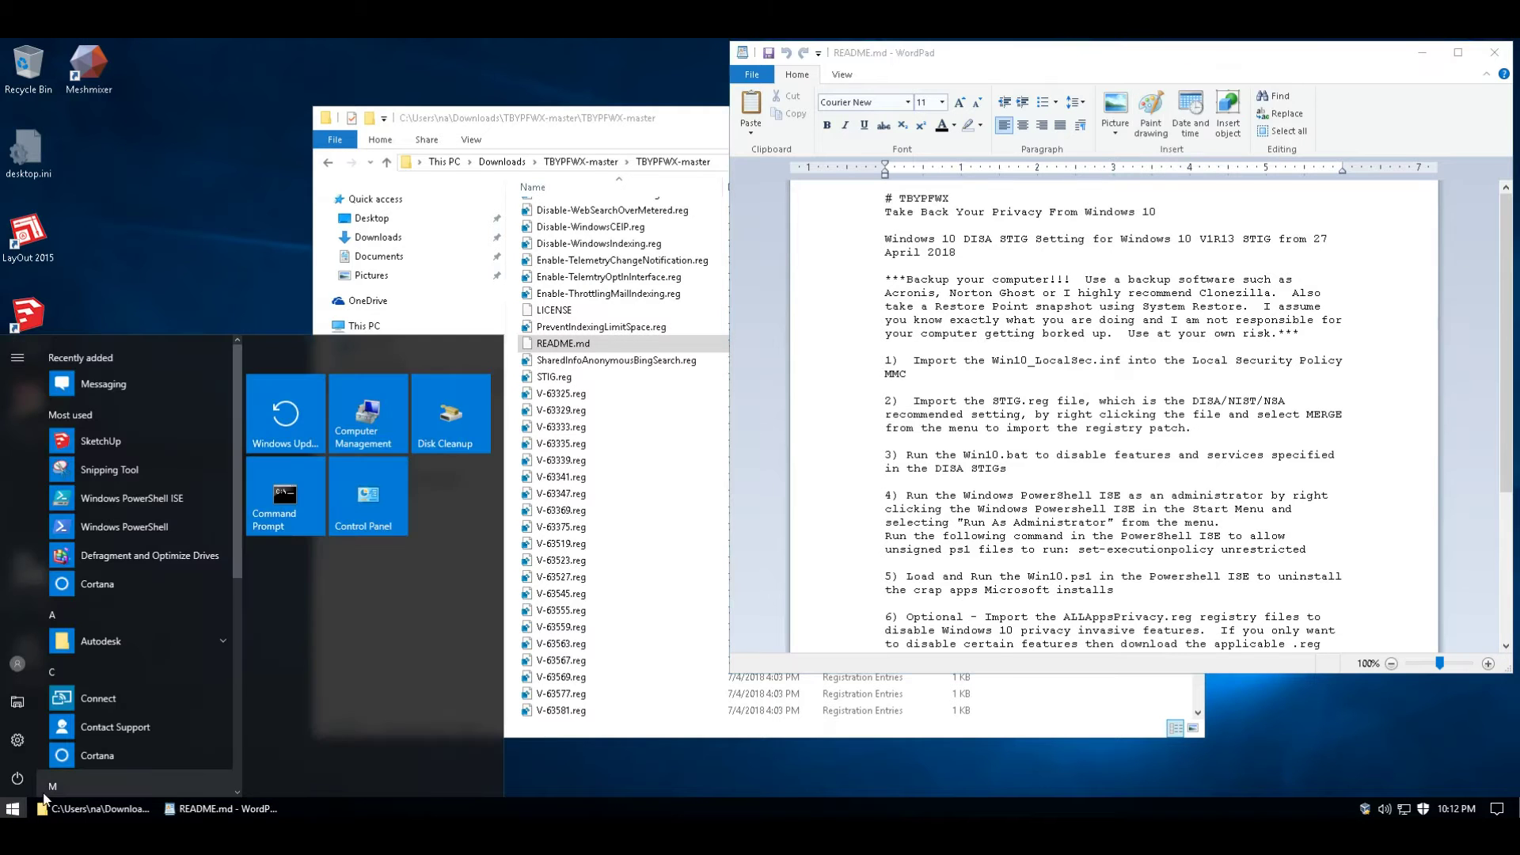
pyautogui.write('restore')
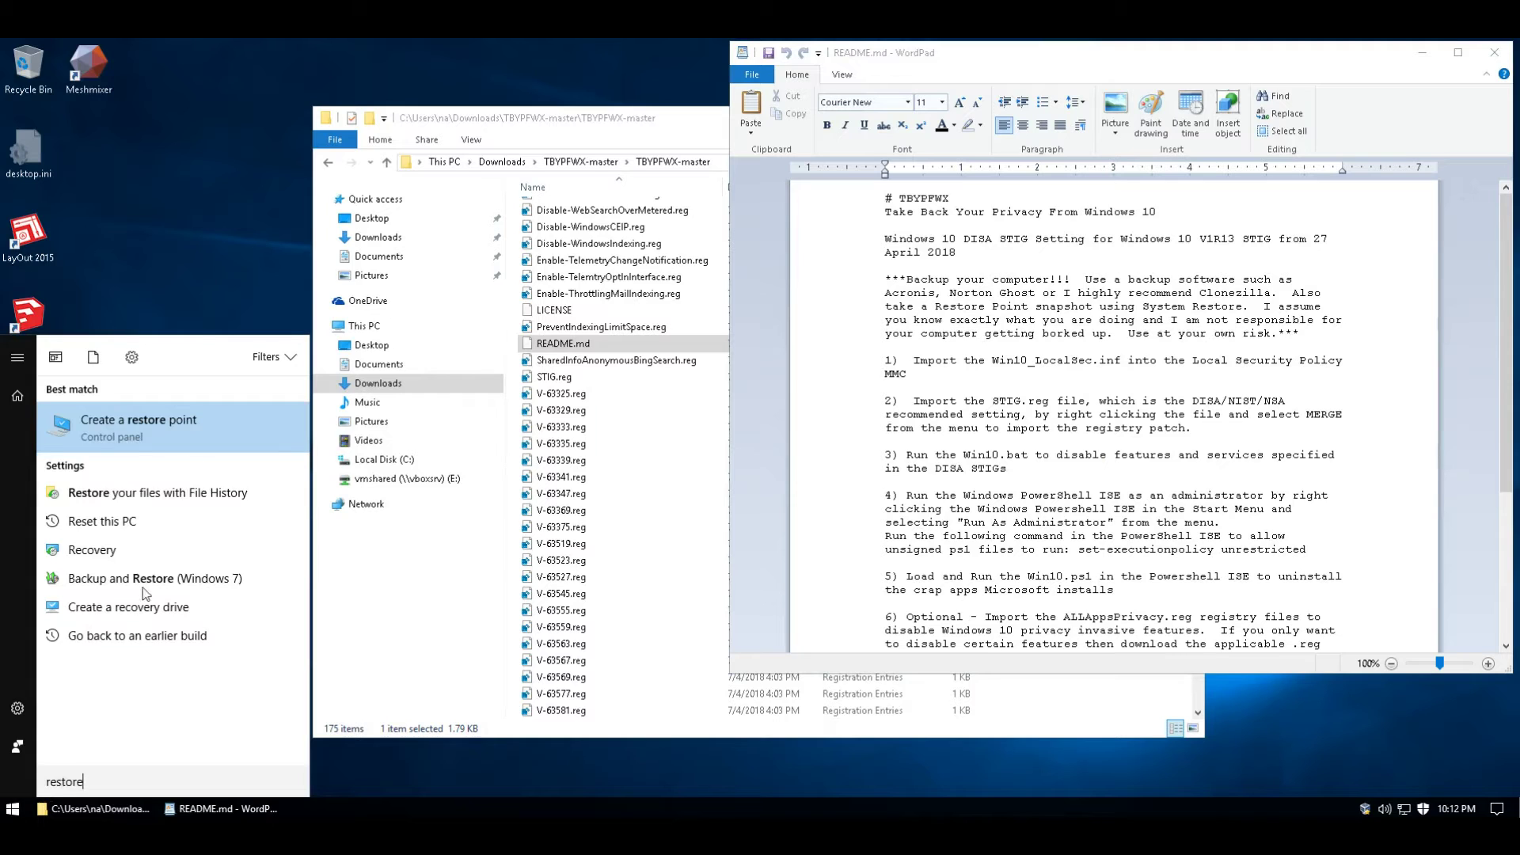
pyautogui.click(155, 425)
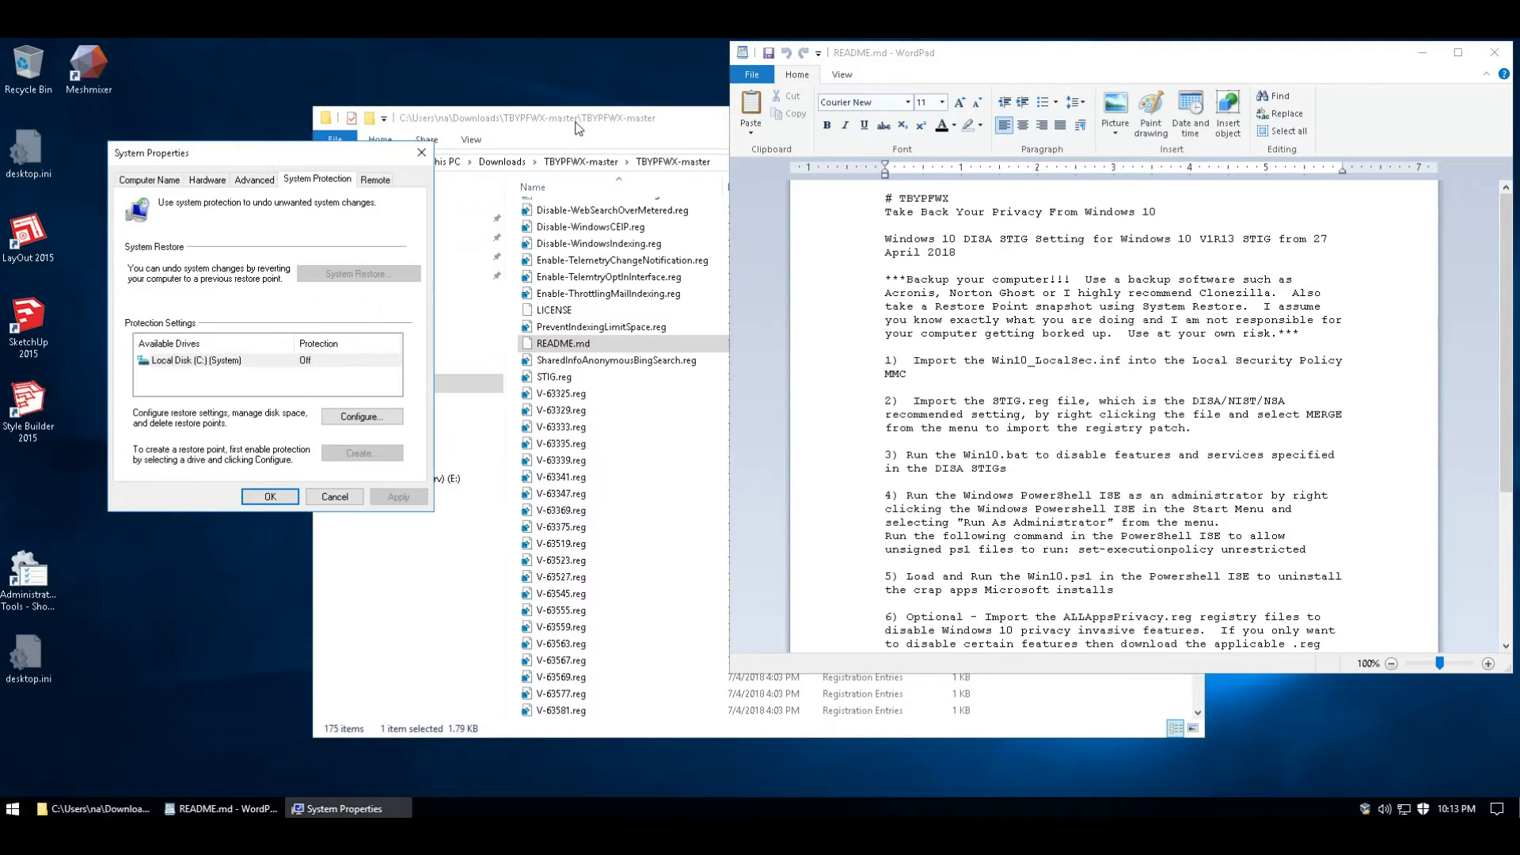
pyautogui.click(382, 474)
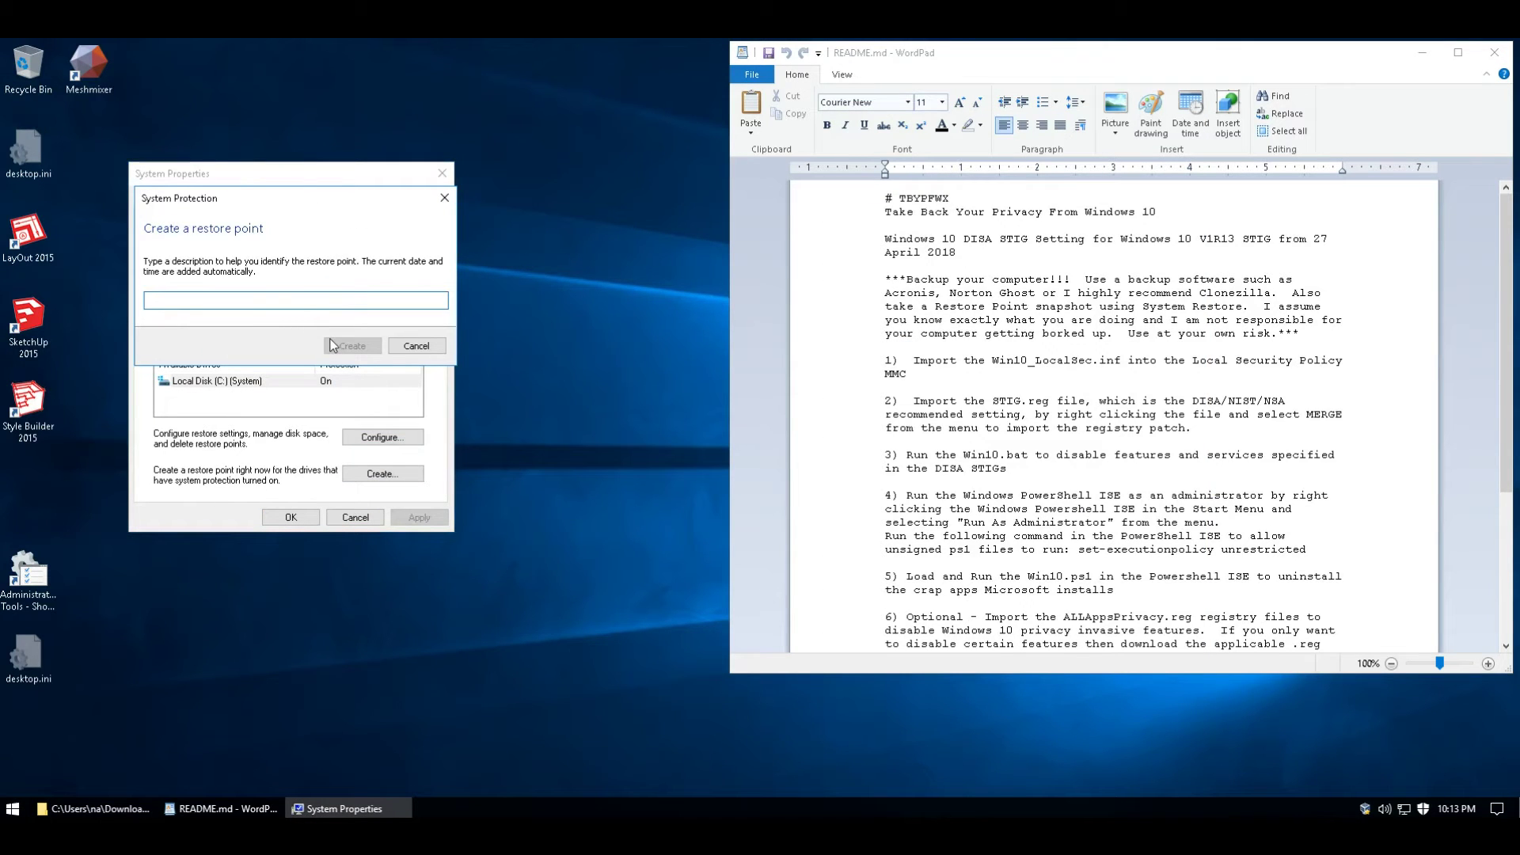
pyautogui.write('Pre-TBYPFWX')
pyautogui.click(332, 345)
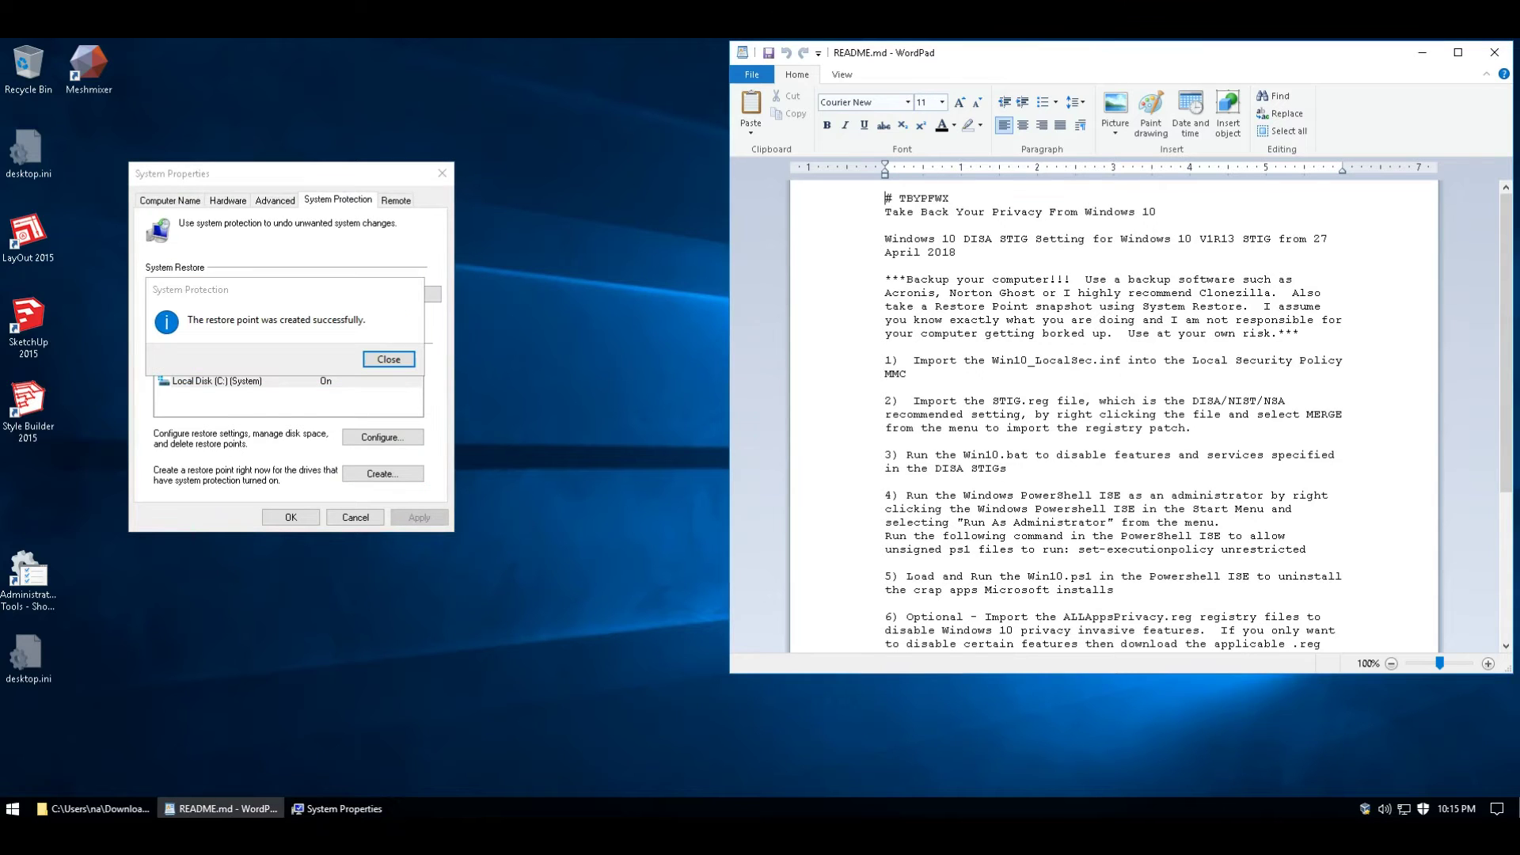
pyautogui.click(365, 360)
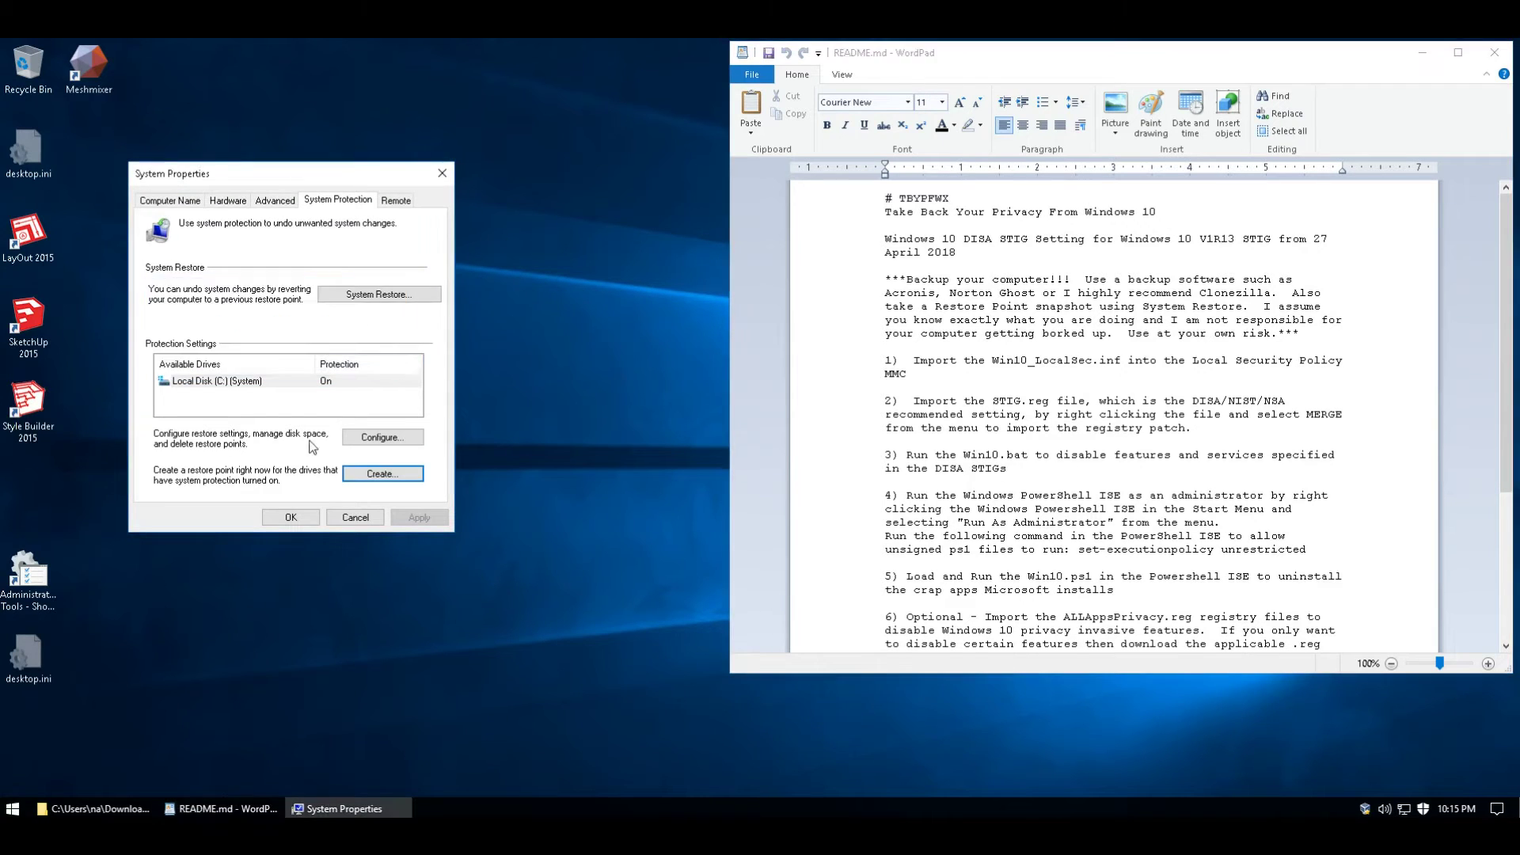
pyautogui.click(291, 518)
# Find Local Security Policy, run it as administrator, and enlarge its window.
pyautogui.click(13, 808)
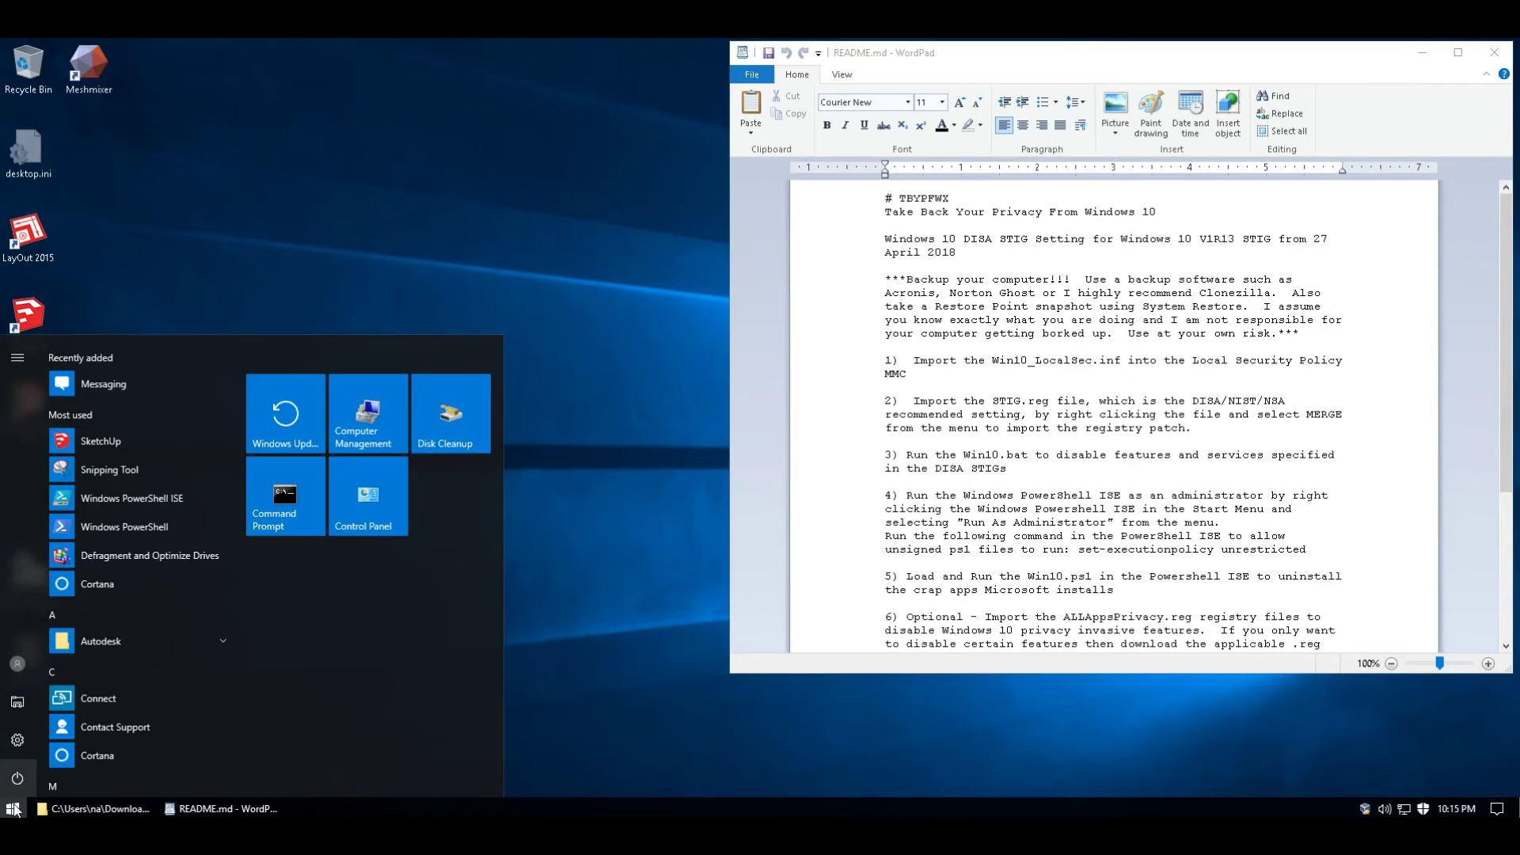
pyautogui.write('local')
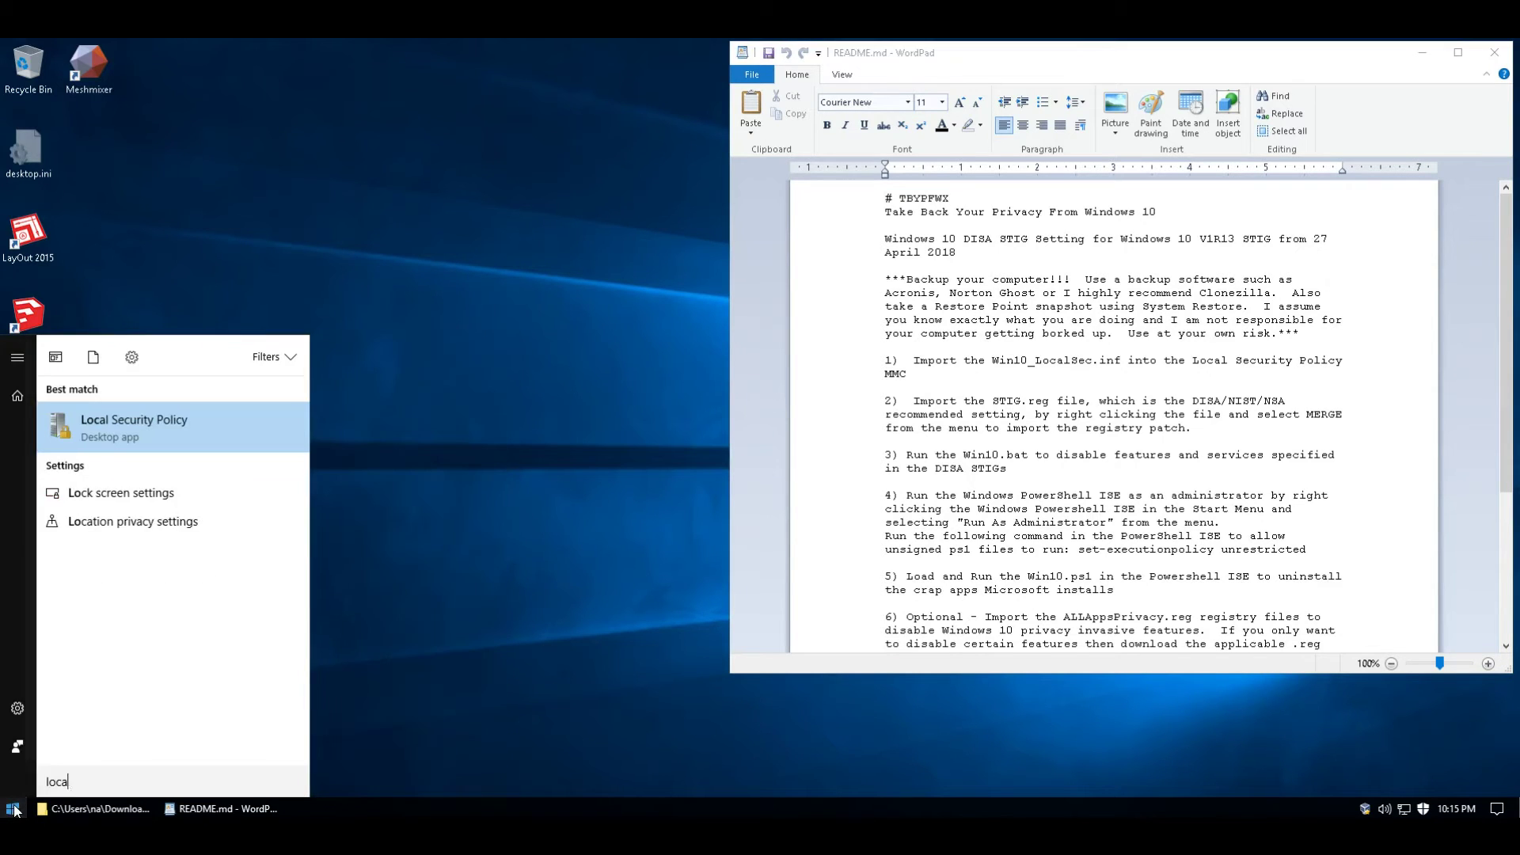
pyautogui.rightClick(124, 426)
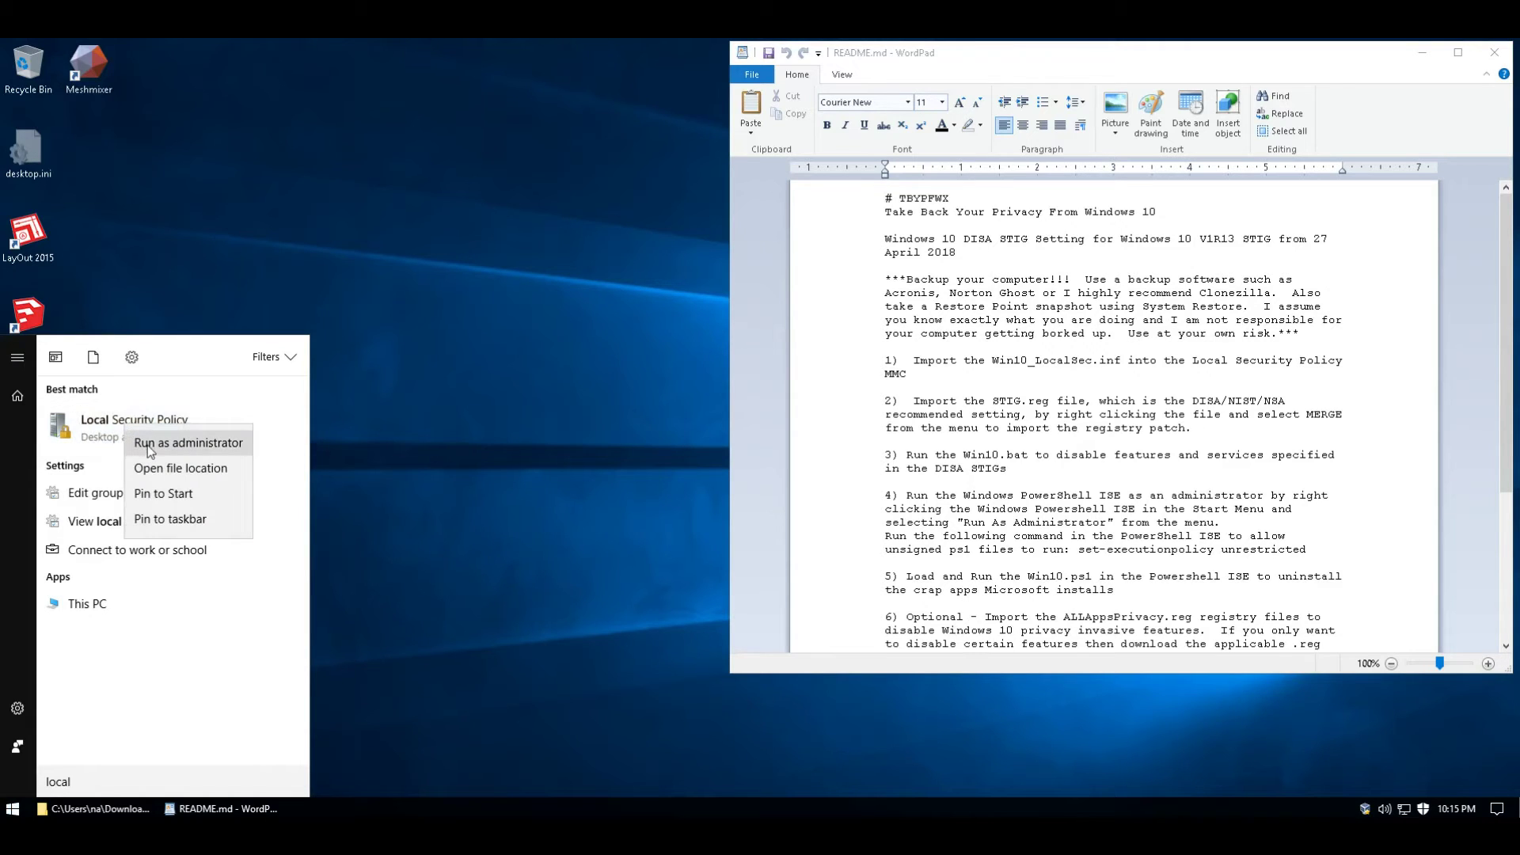
pyautogui.click(147, 444)
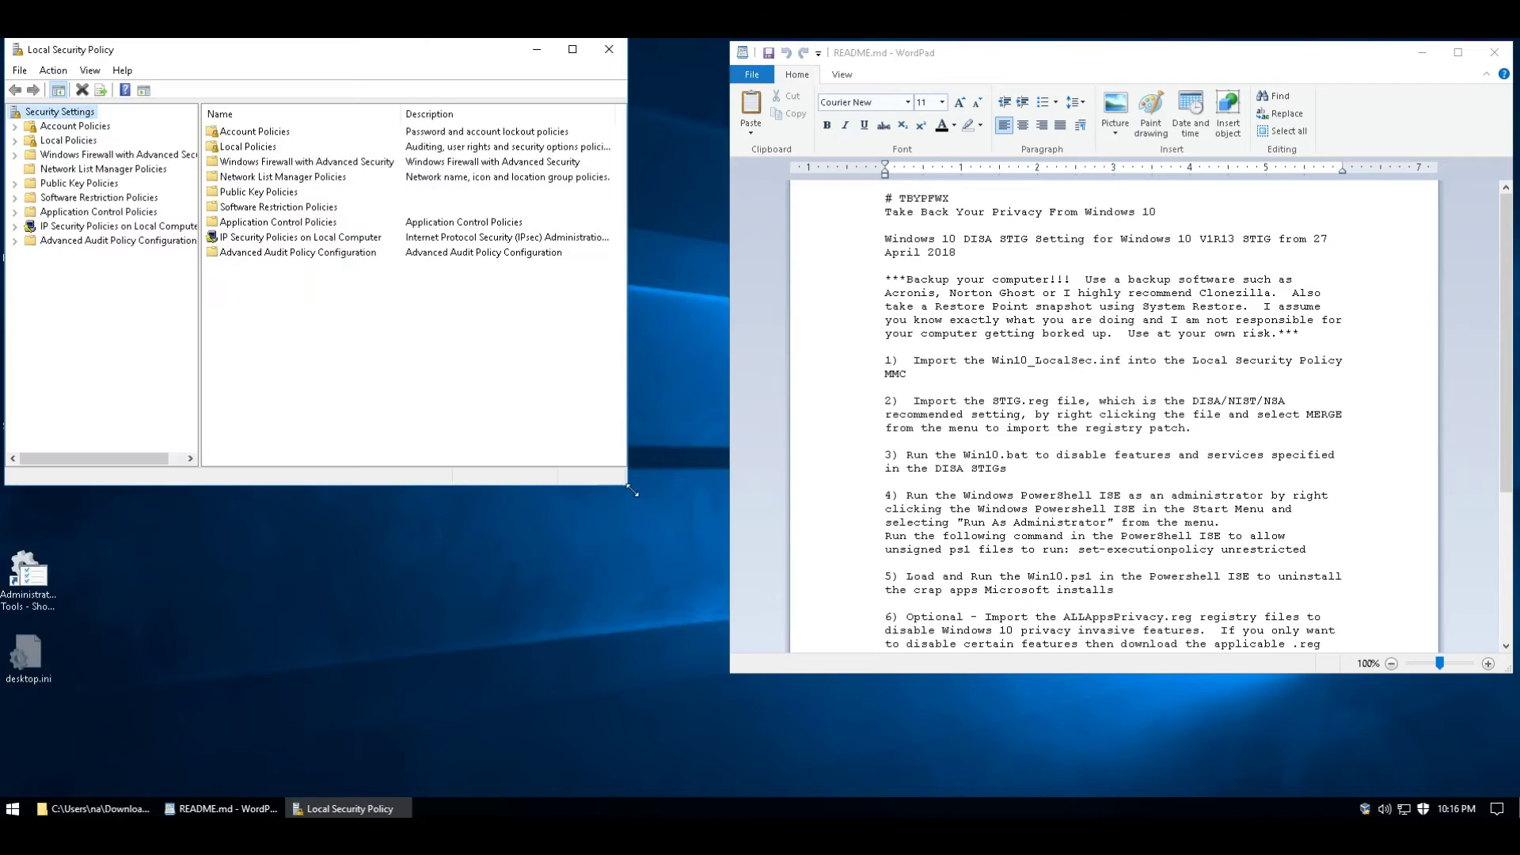
pyautogui.moveTo(630, 488); pyautogui.dragTo(774, 686)
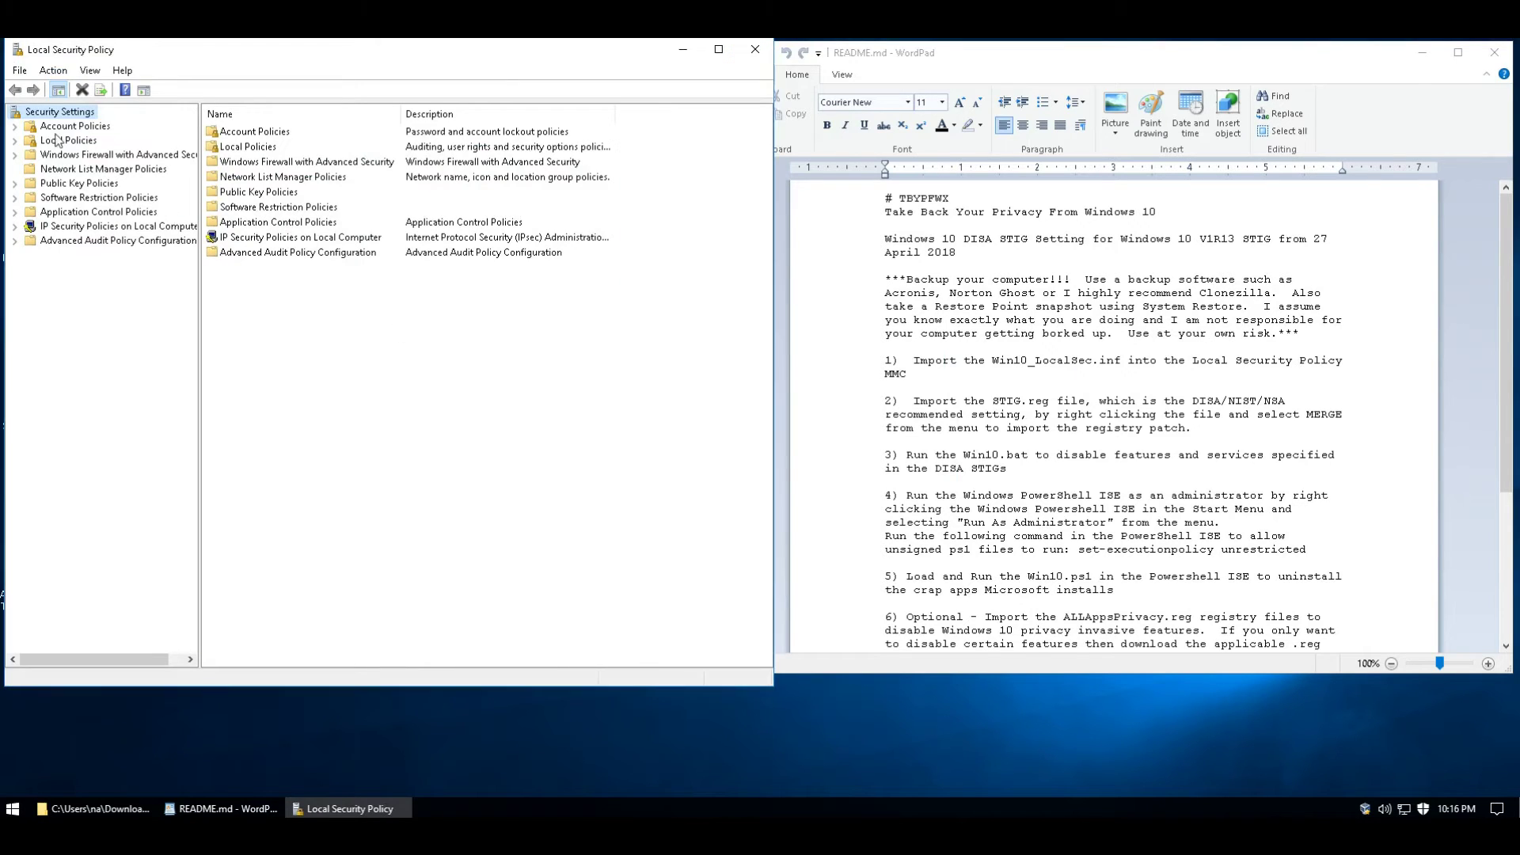
# Import the policy template Win10_LocalSec.inf from the inner TBYPFWX-master folder in Downloads into Security Settings.
pyautogui.rightClick(43, 118)
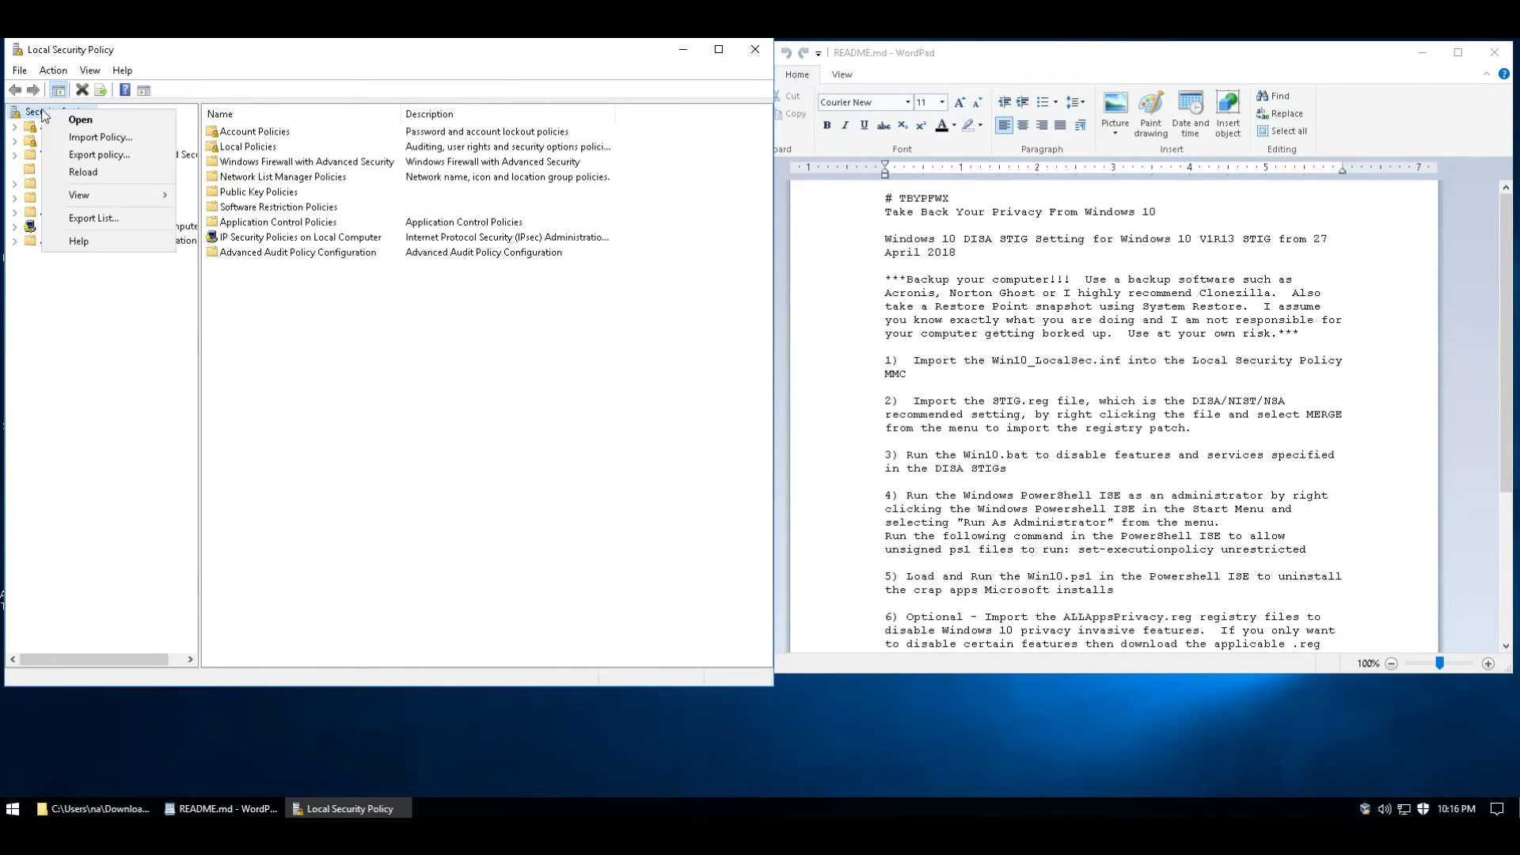
pyautogui.click(74, 138)
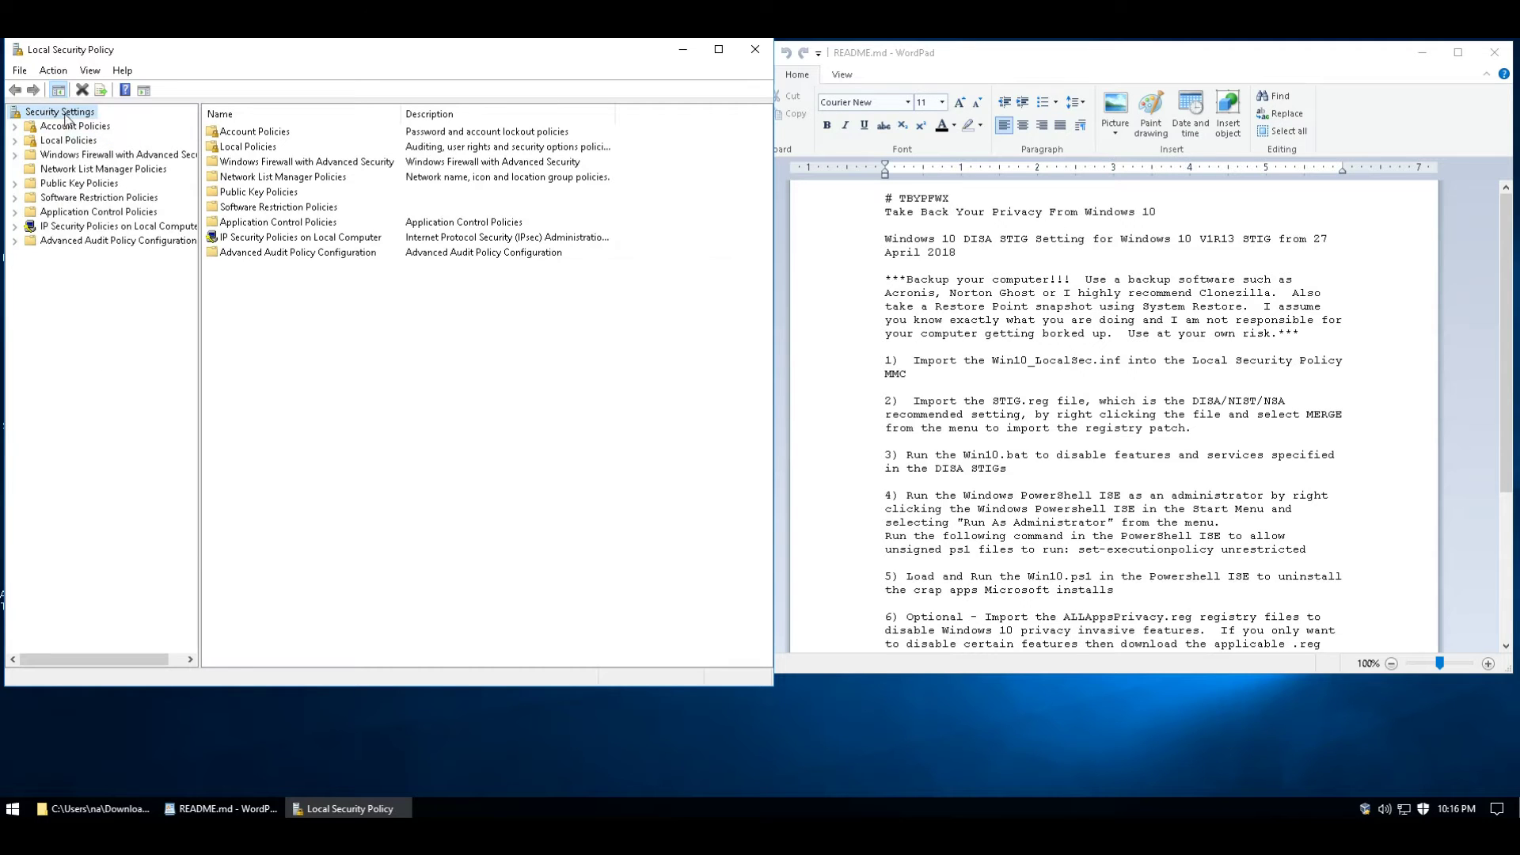
pyautogui.rightClick(65, 117)
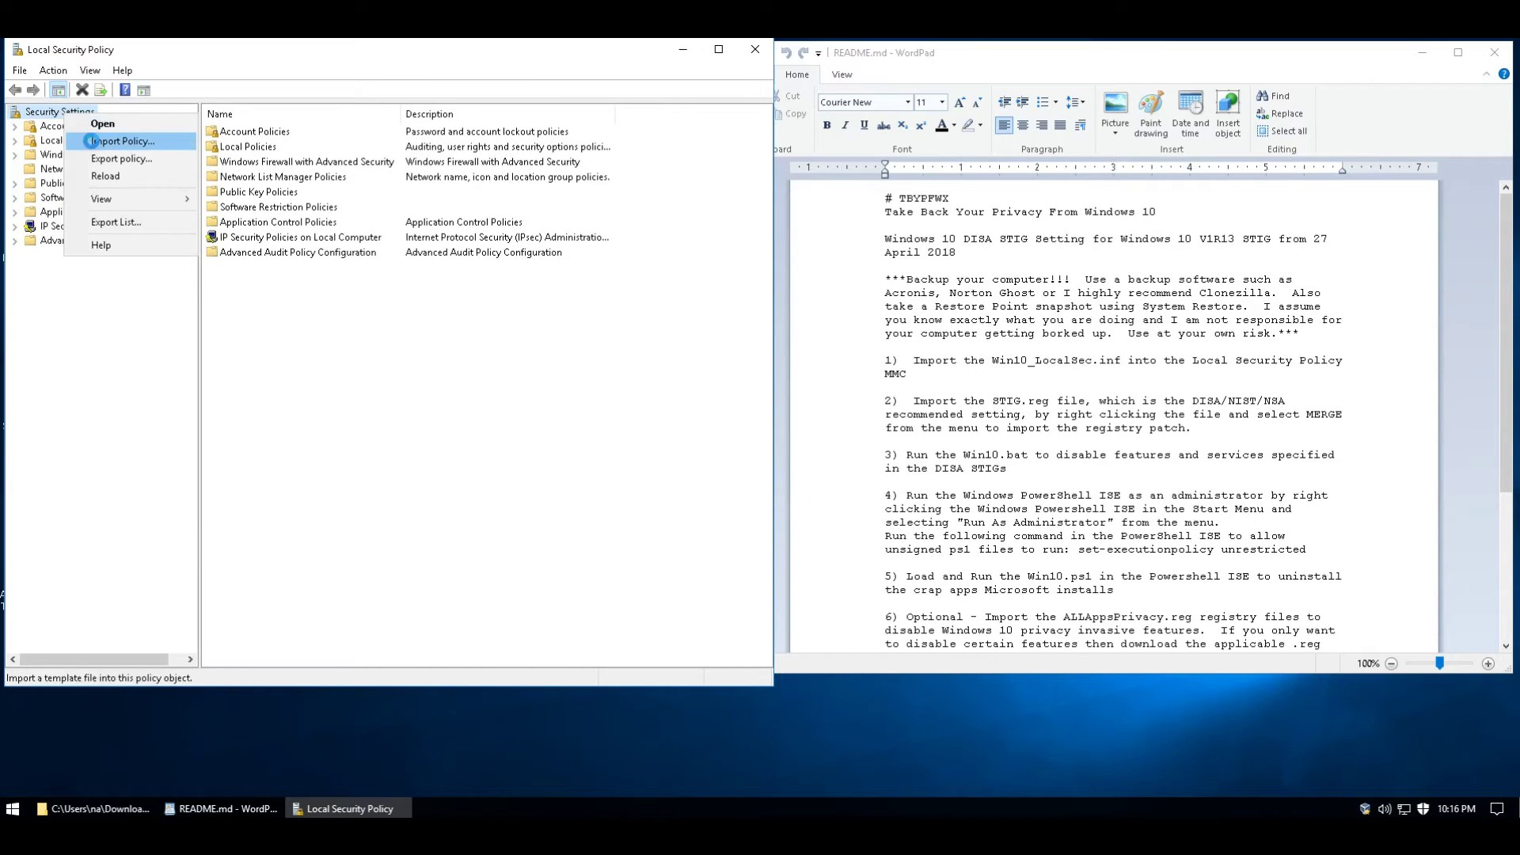
pyautogui.click(91, 140)
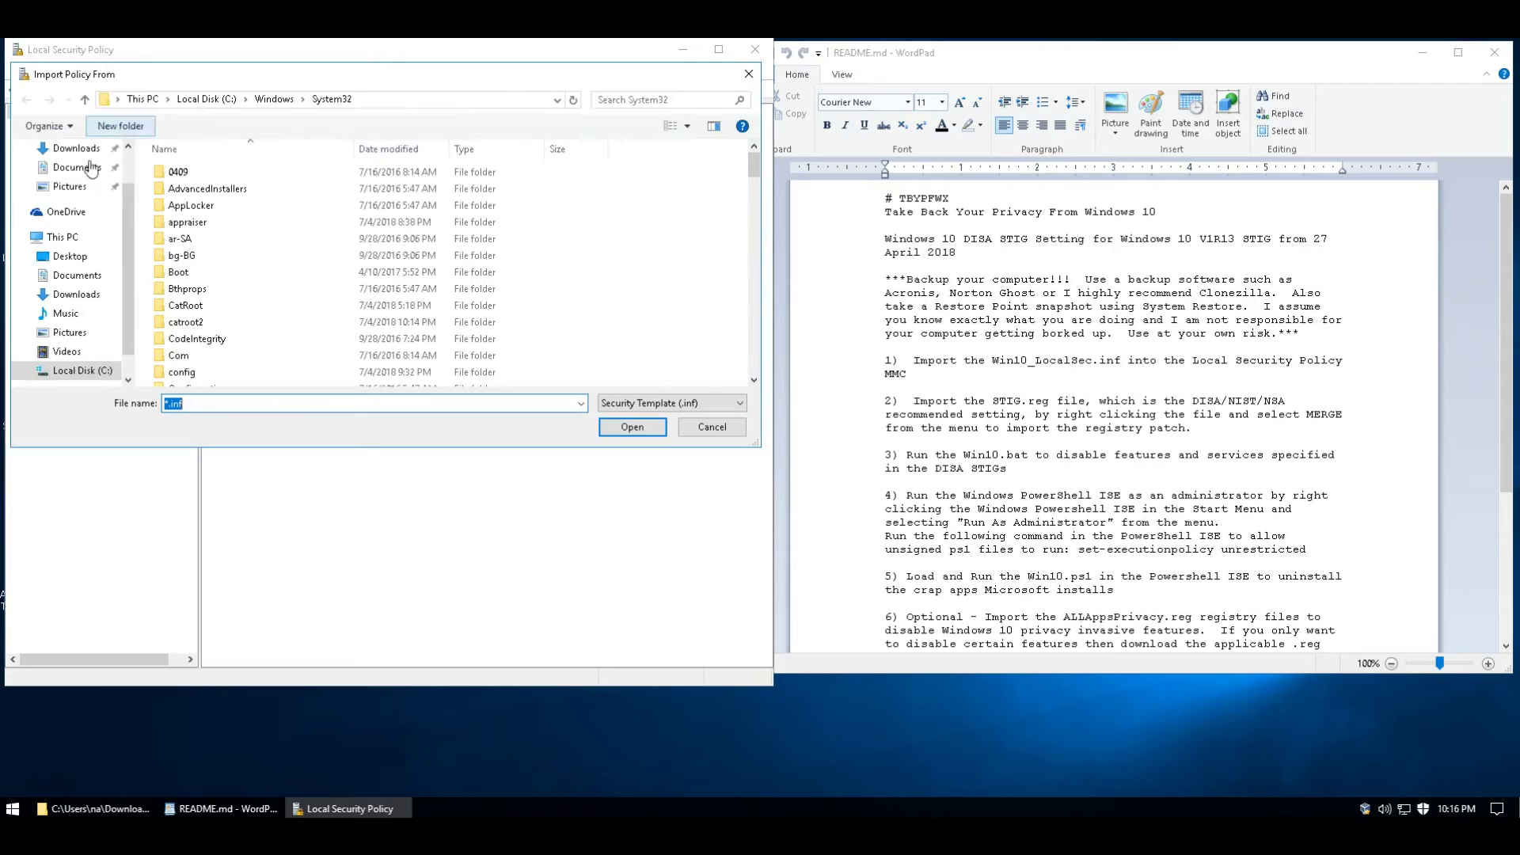
pyautogui.click(70, 148)
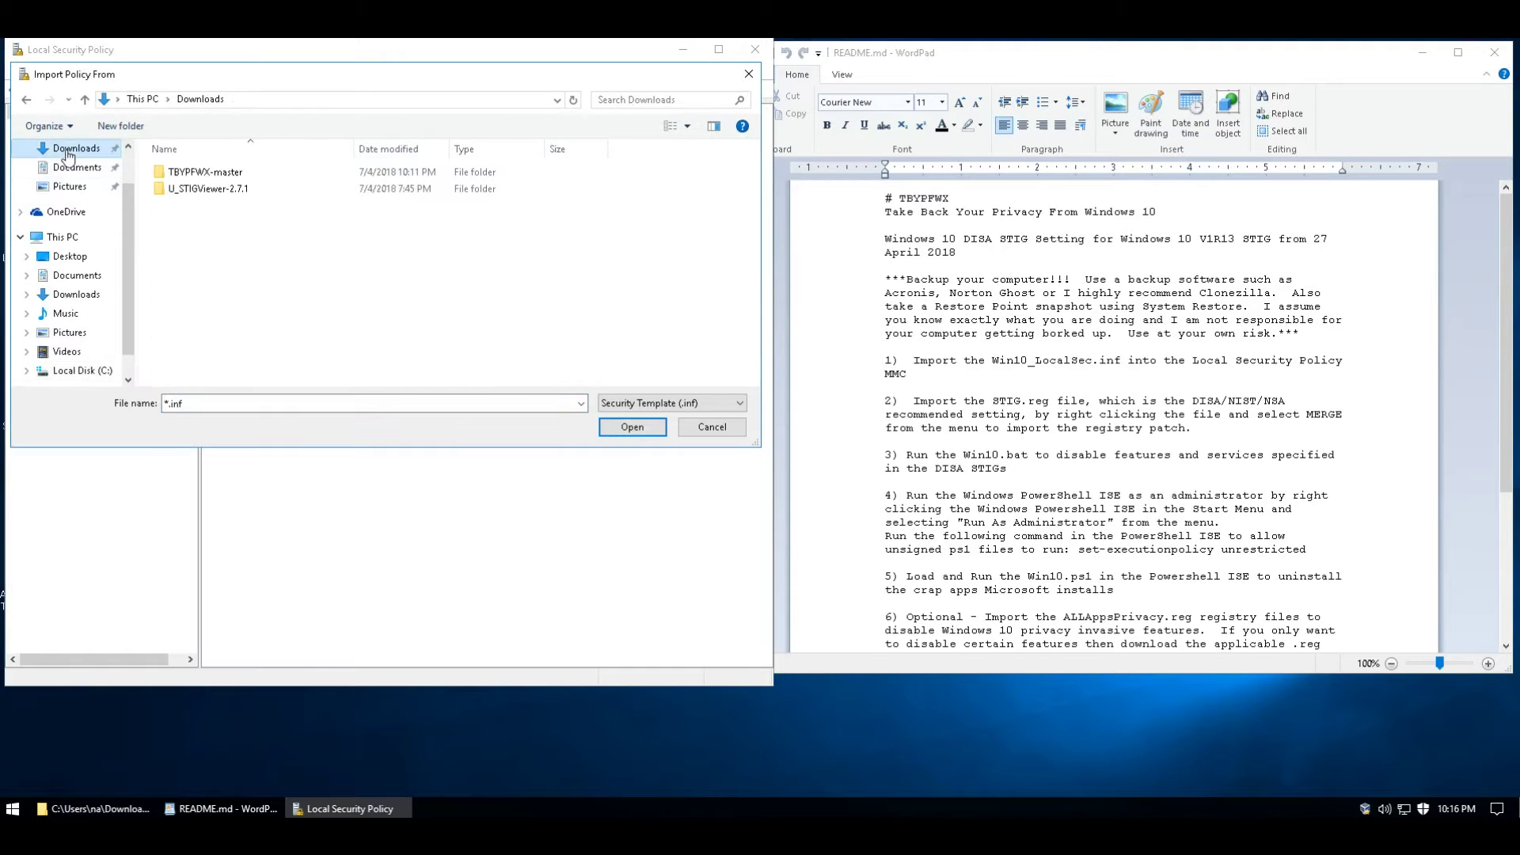
pyautogui.doubleClick(197, 172)
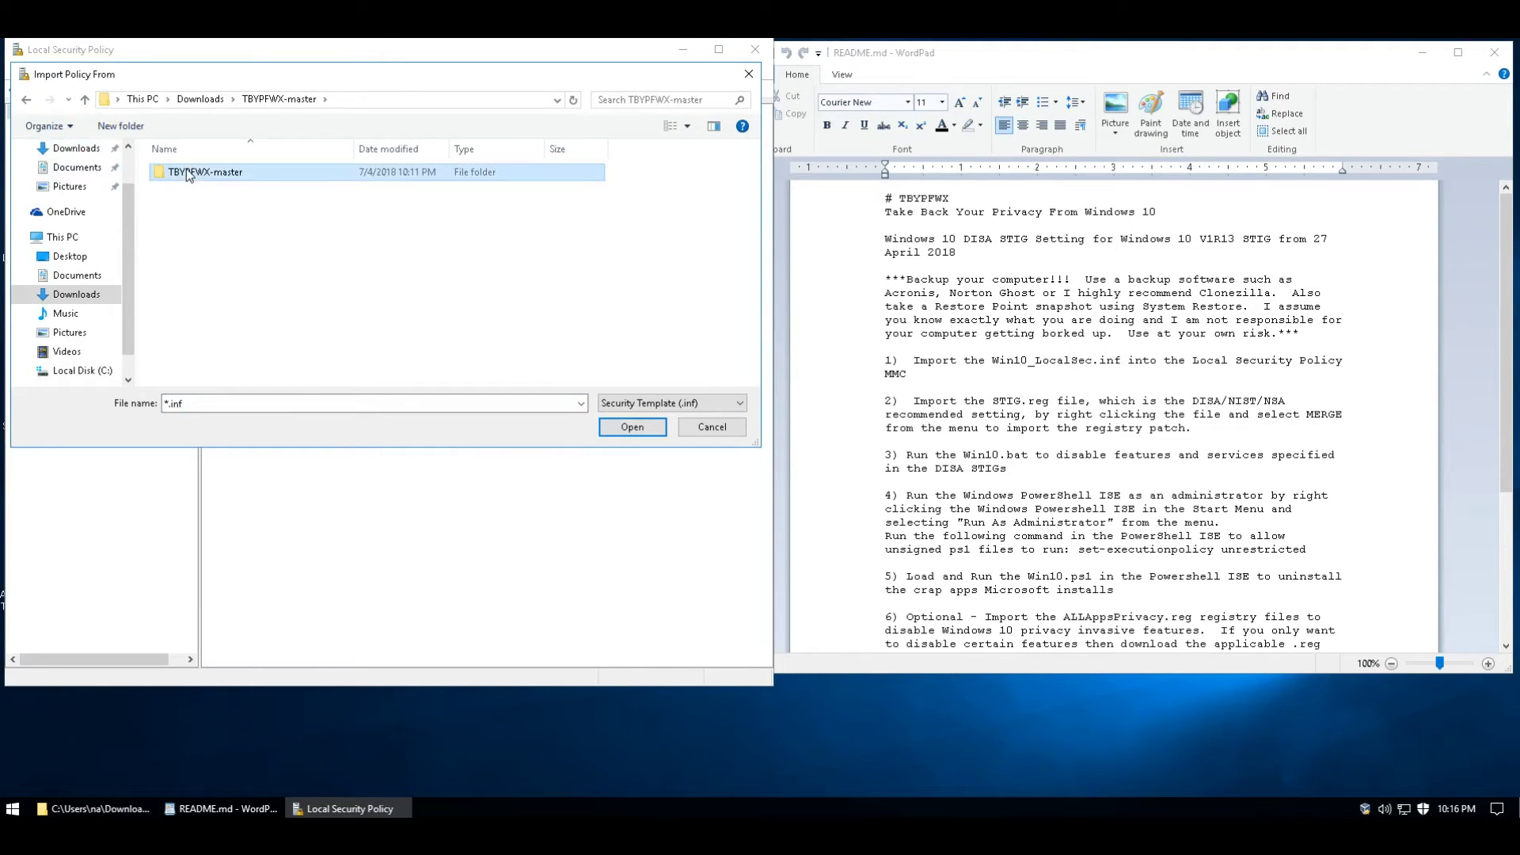
pyautogui.doubleClick(188, 172)
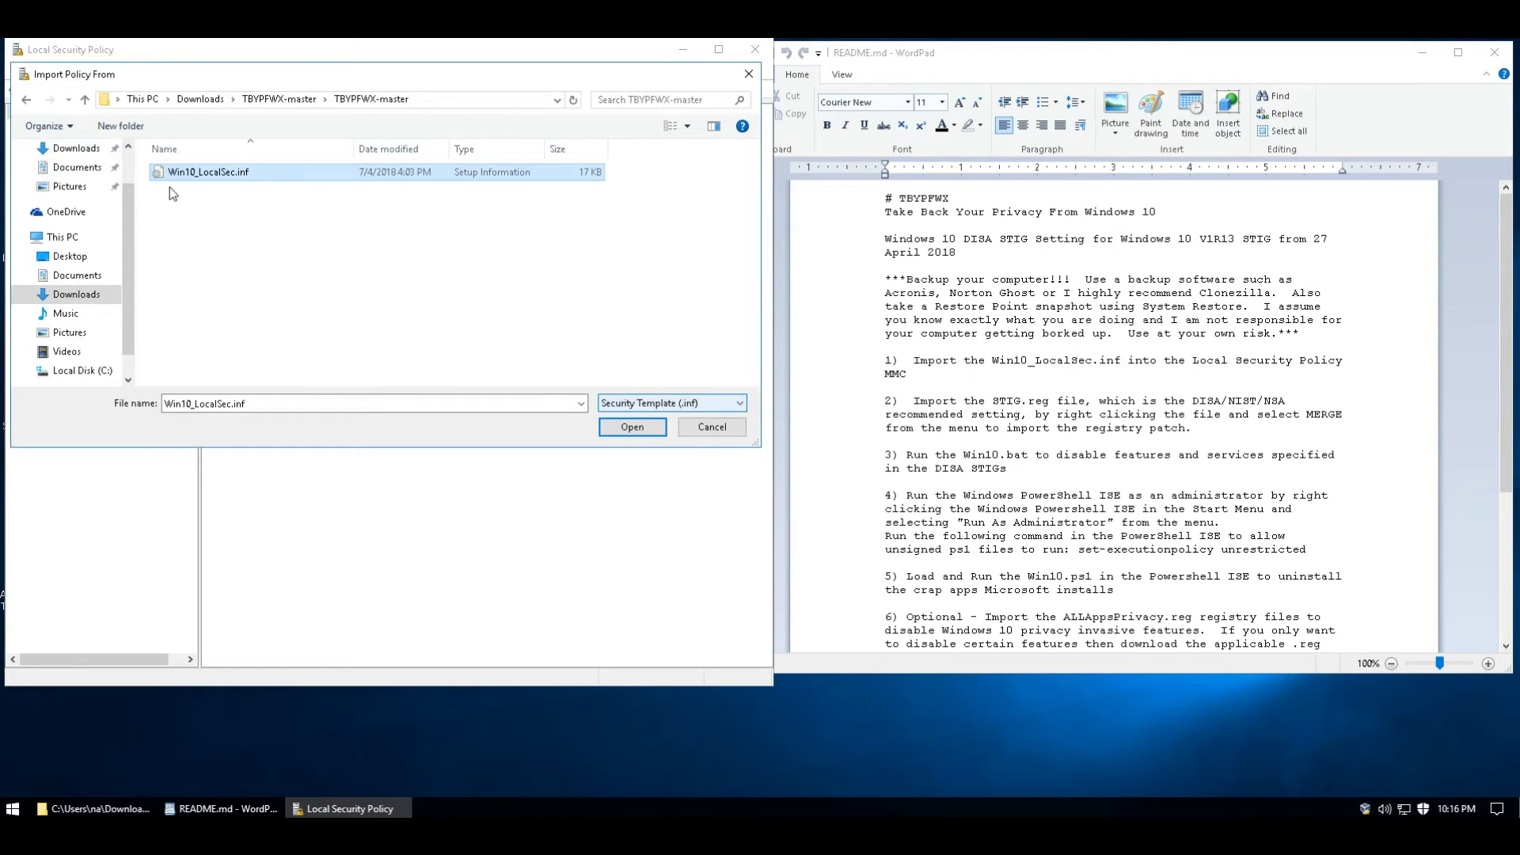
pyautogui.click(633, 427)
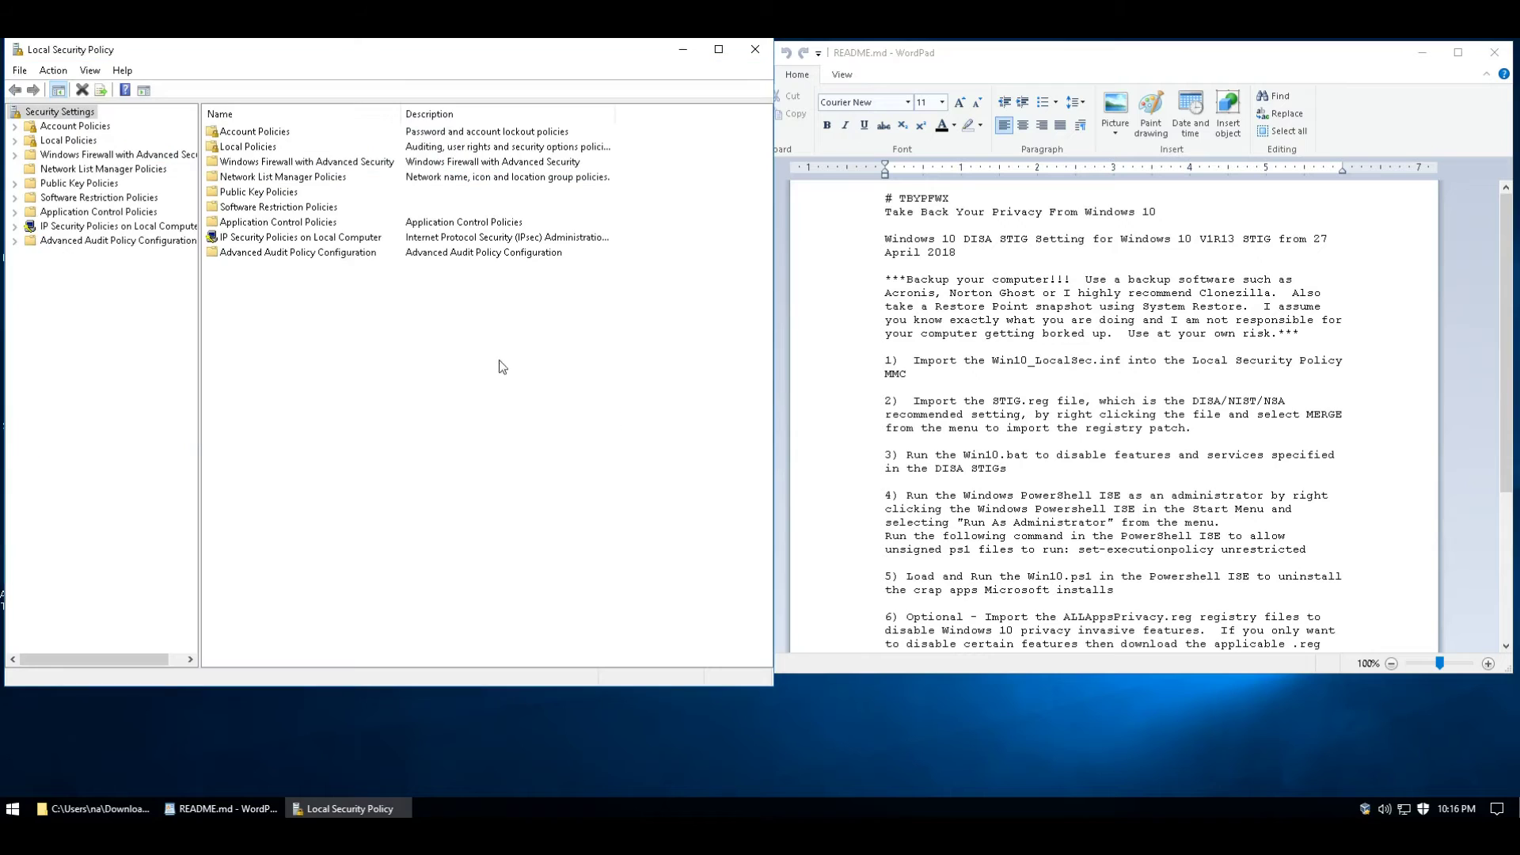
# Reload the Security Settings policies and close Local Security Policy.
pyautogui.rightClick(48, 113)
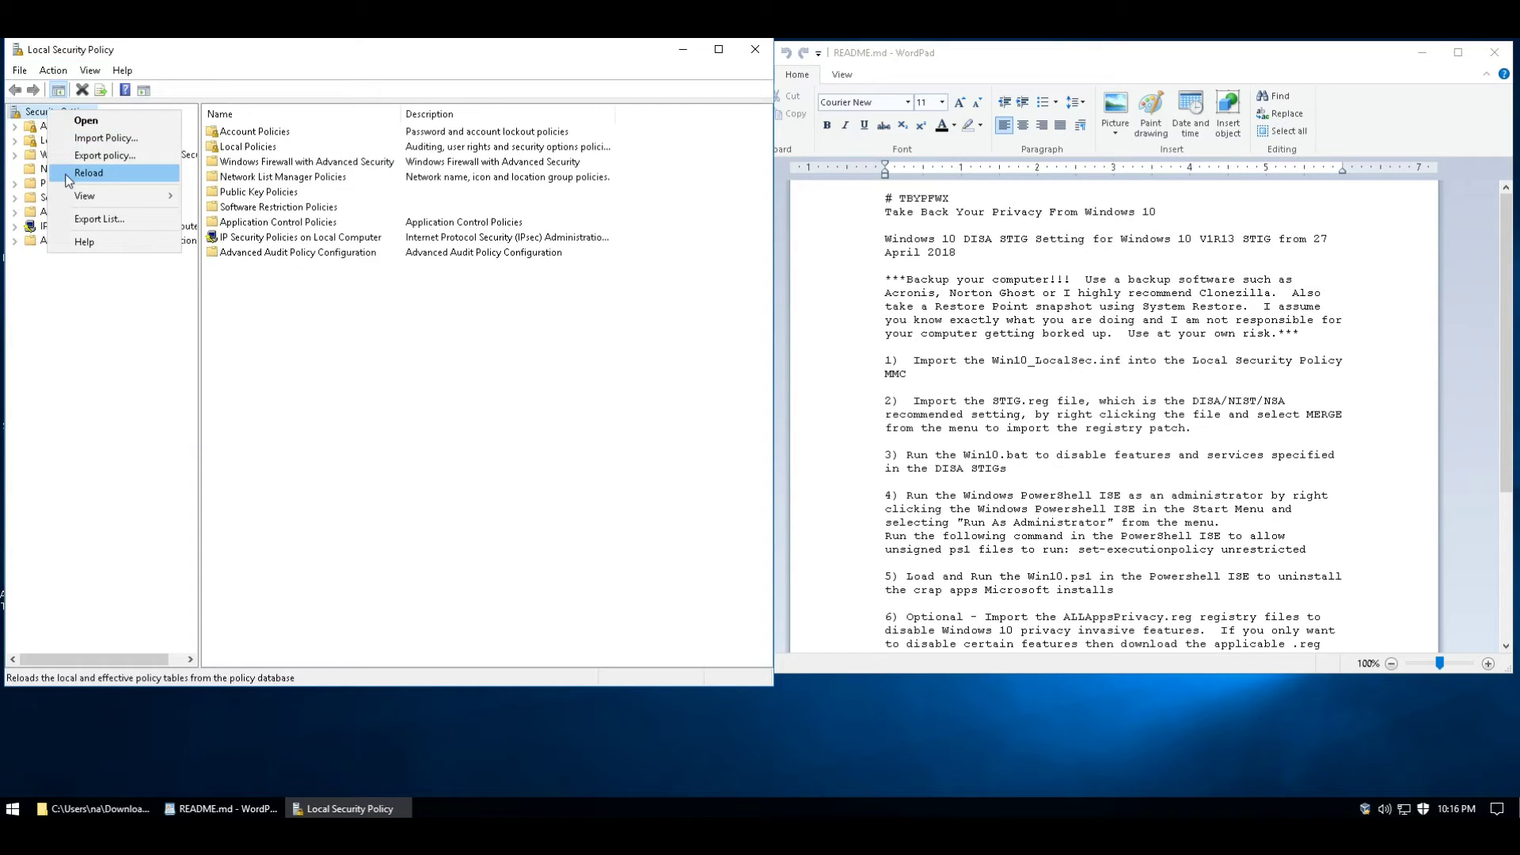
pyautogui.click(87, 173)
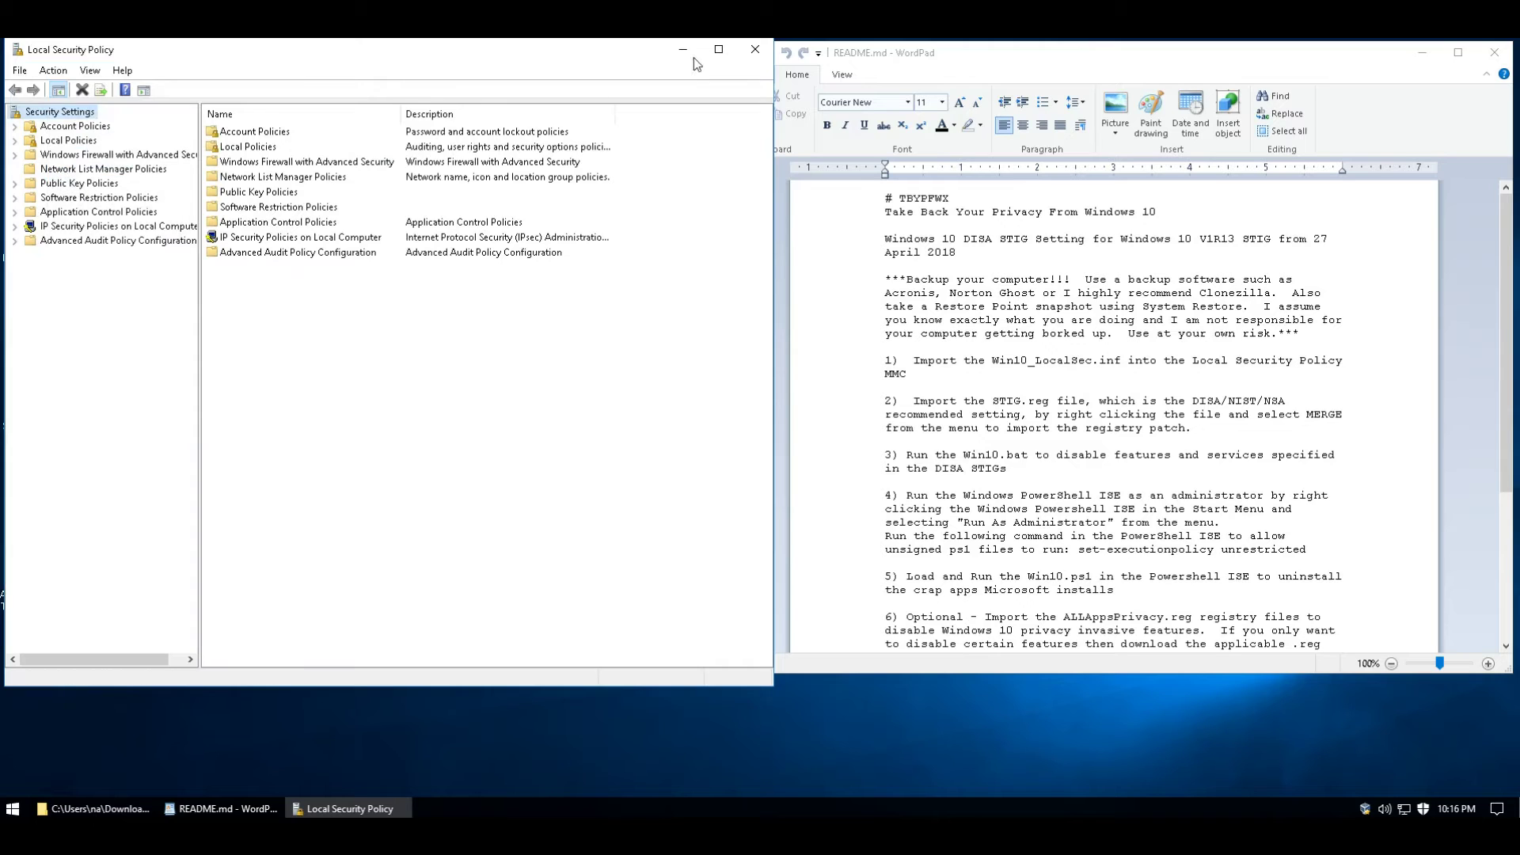
pyautogui.click(755, 50)
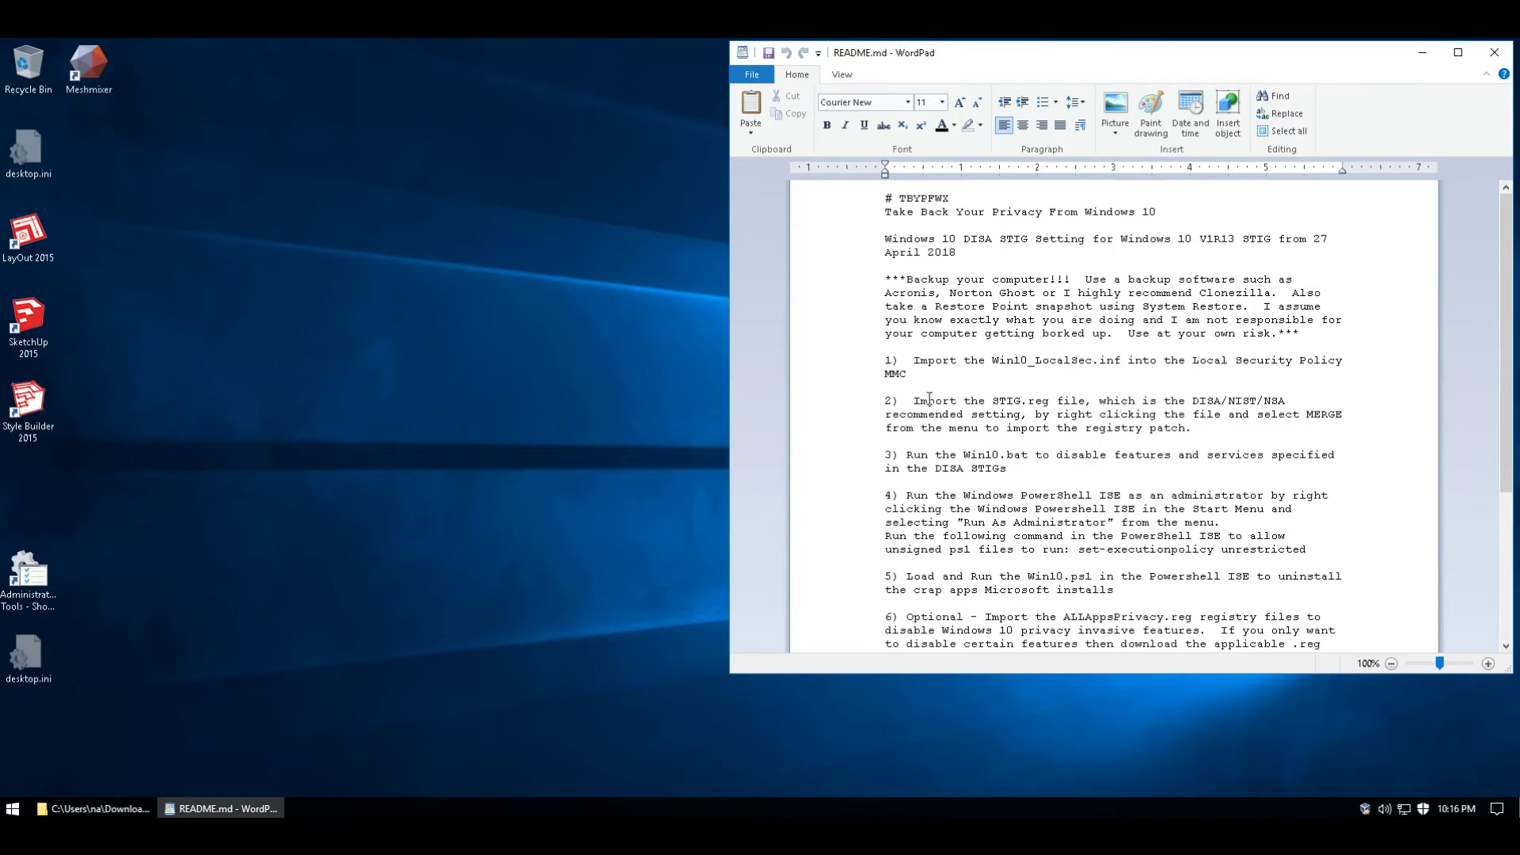
# Merge STIG.reg from the inner TBYPFWX-master folder into the Windows registry and accept the elevation and import confirmations.
pyautogui.click(93, 808)
pyautogui.scroll(-20, 441, 507)
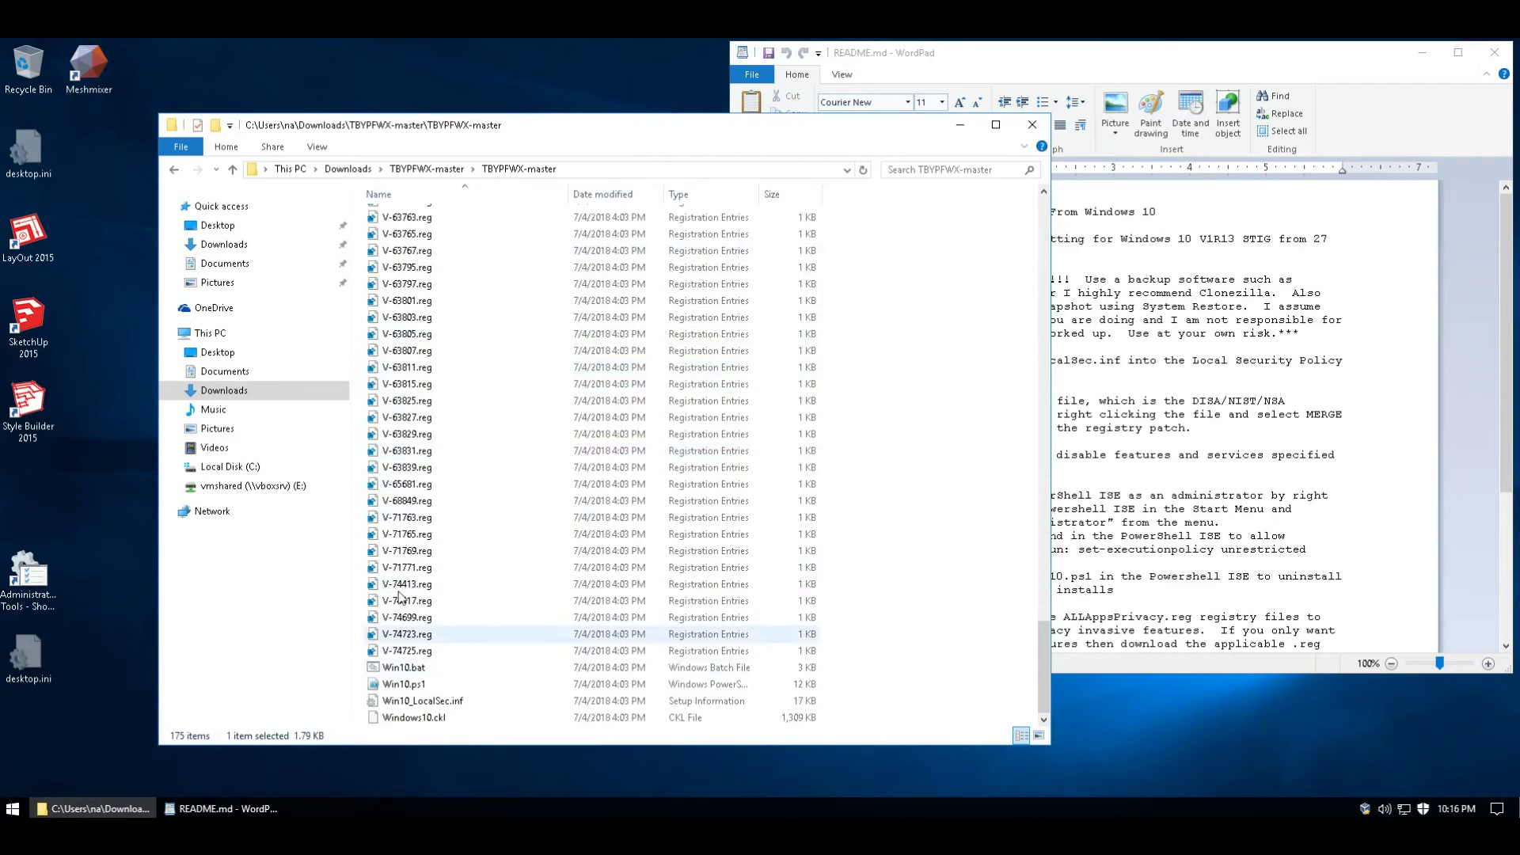
pyautogui.scroll(4, 410, 563)
pyautogui.scroll(20, 410, 564)
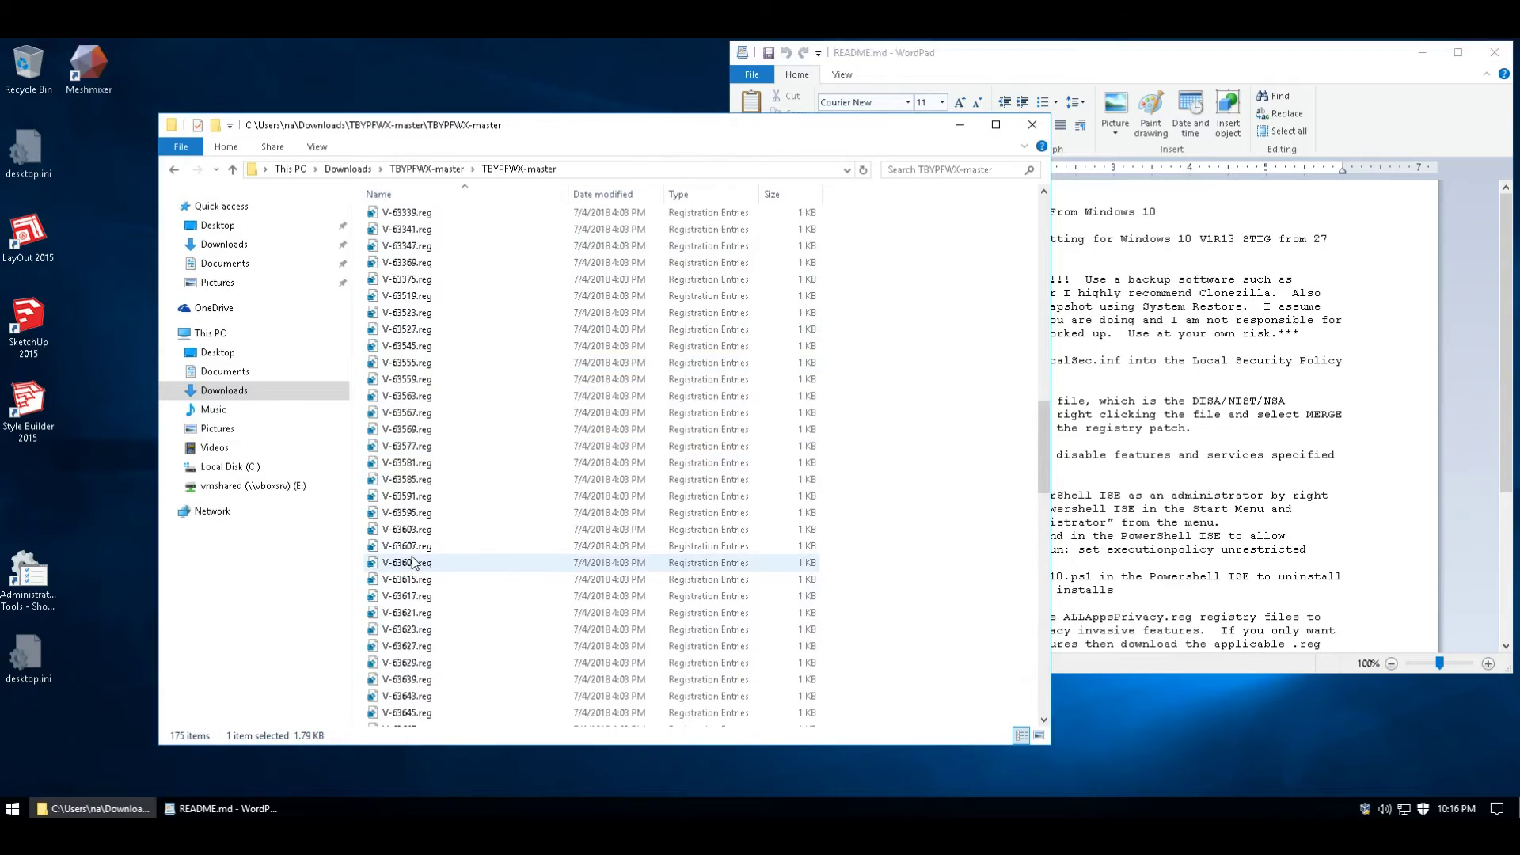
pyautogui.scroll(-4, 412, 562)
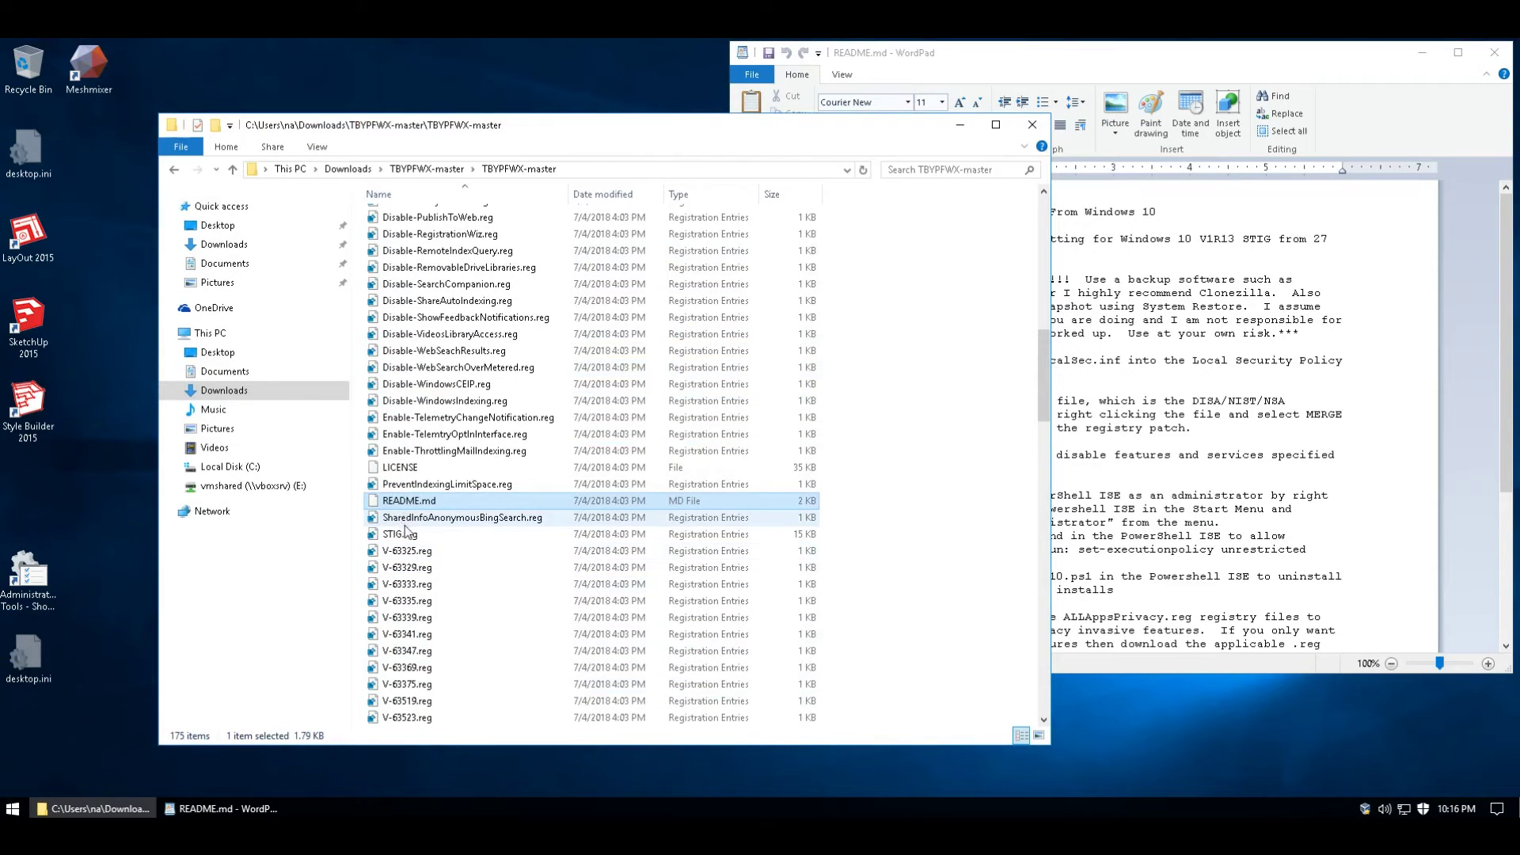
pyautogui.rightClick(401, 536)
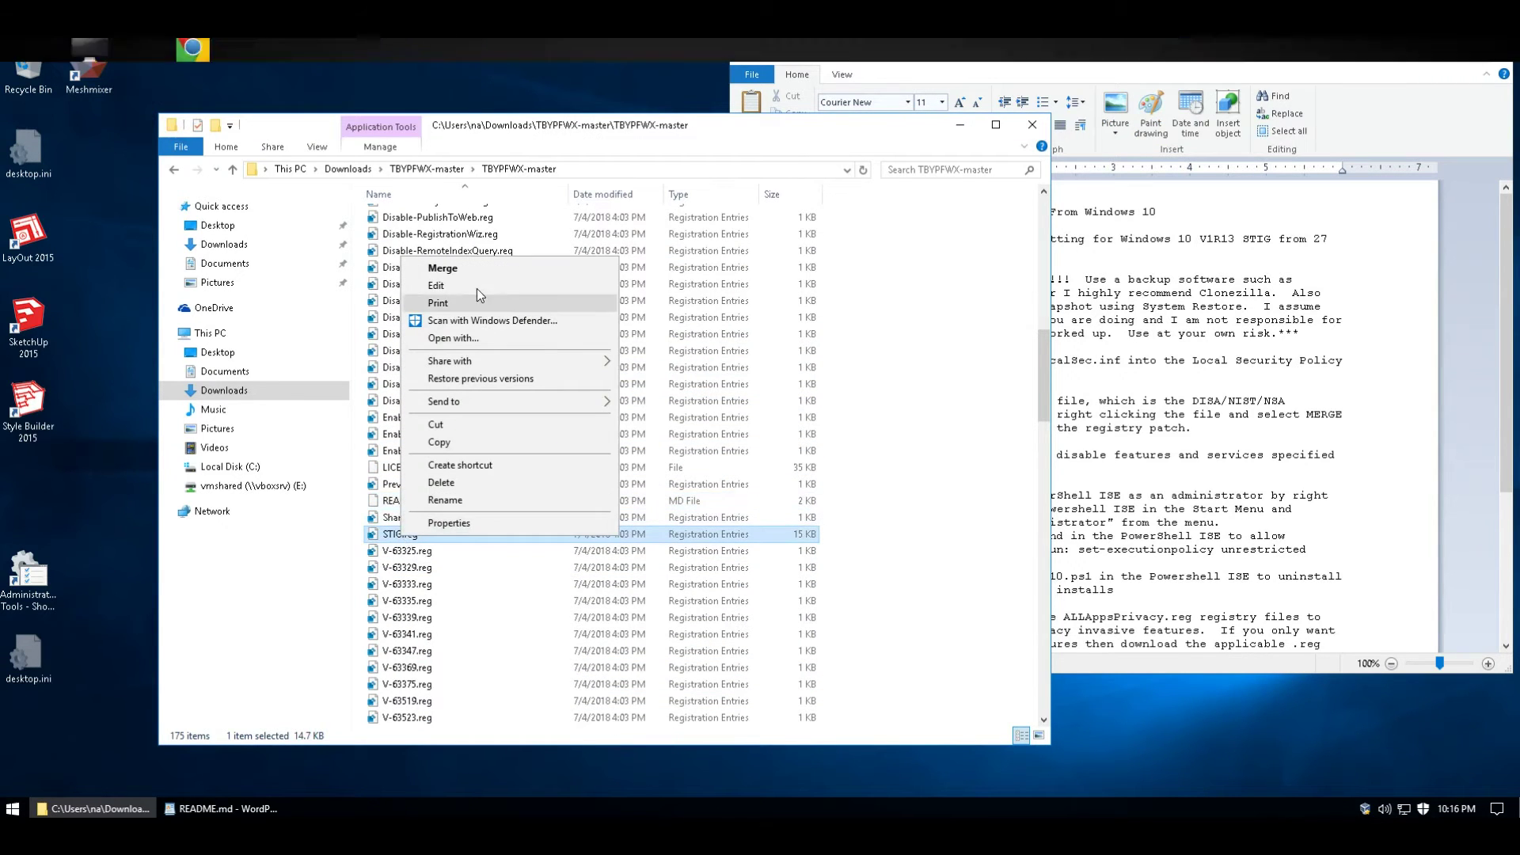
pyautogui.click(467, 272)
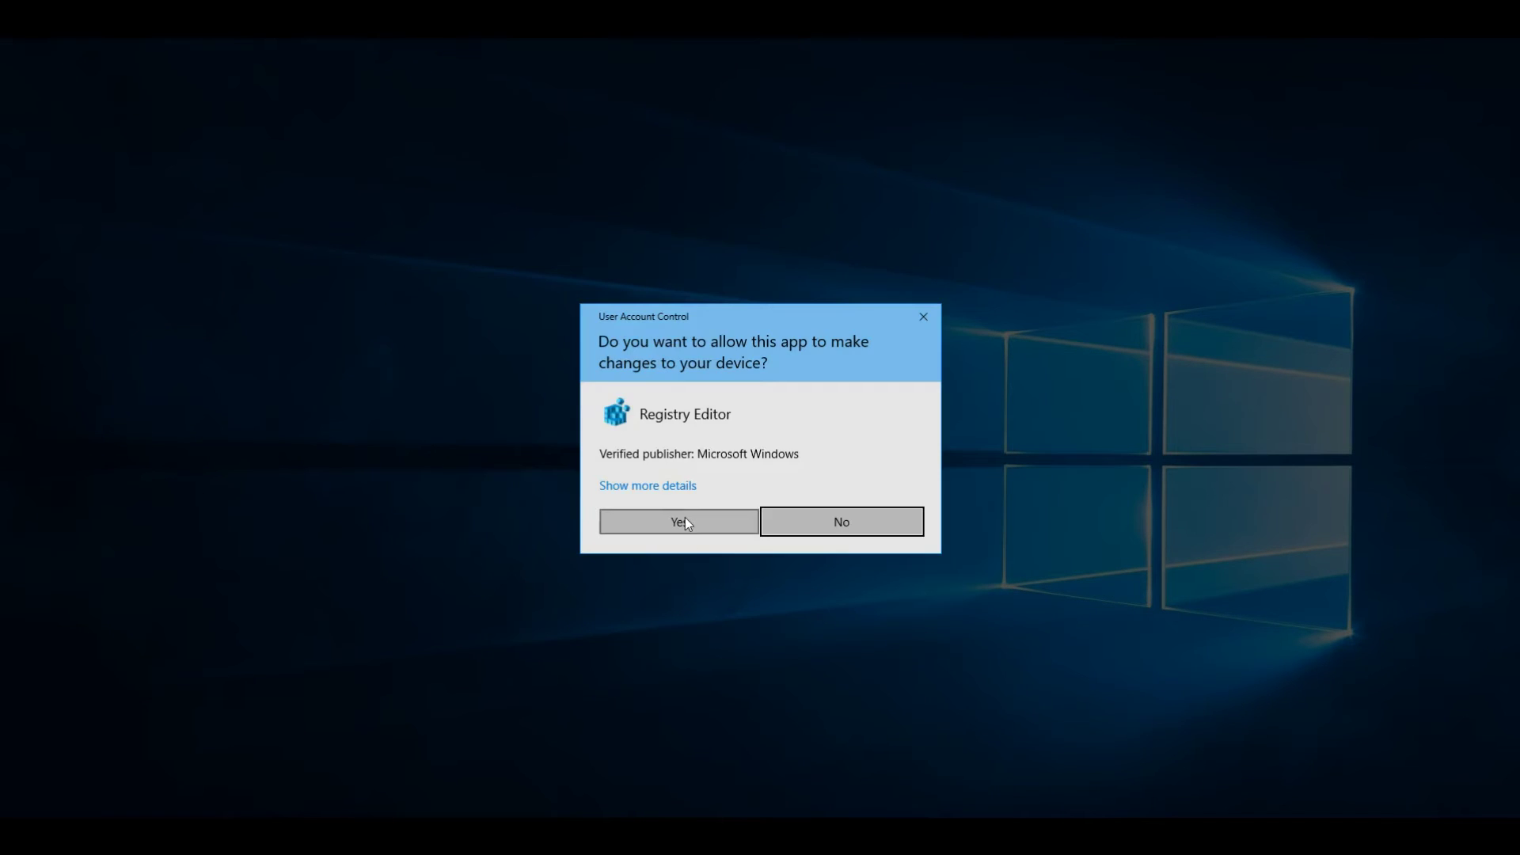
pyautogui.click(648, 530)
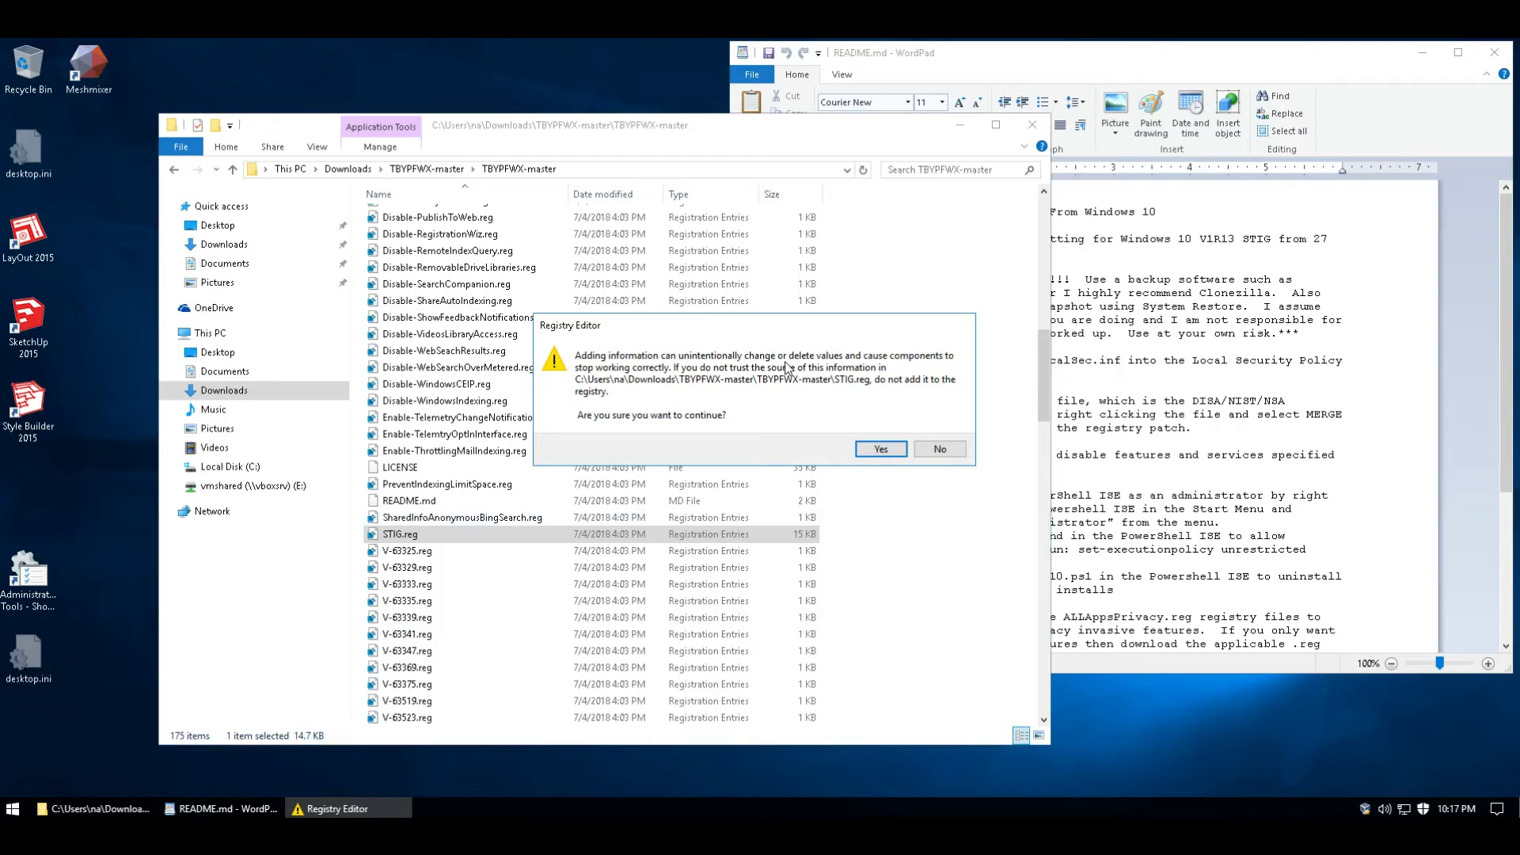
pyautogui.click(883, 449)
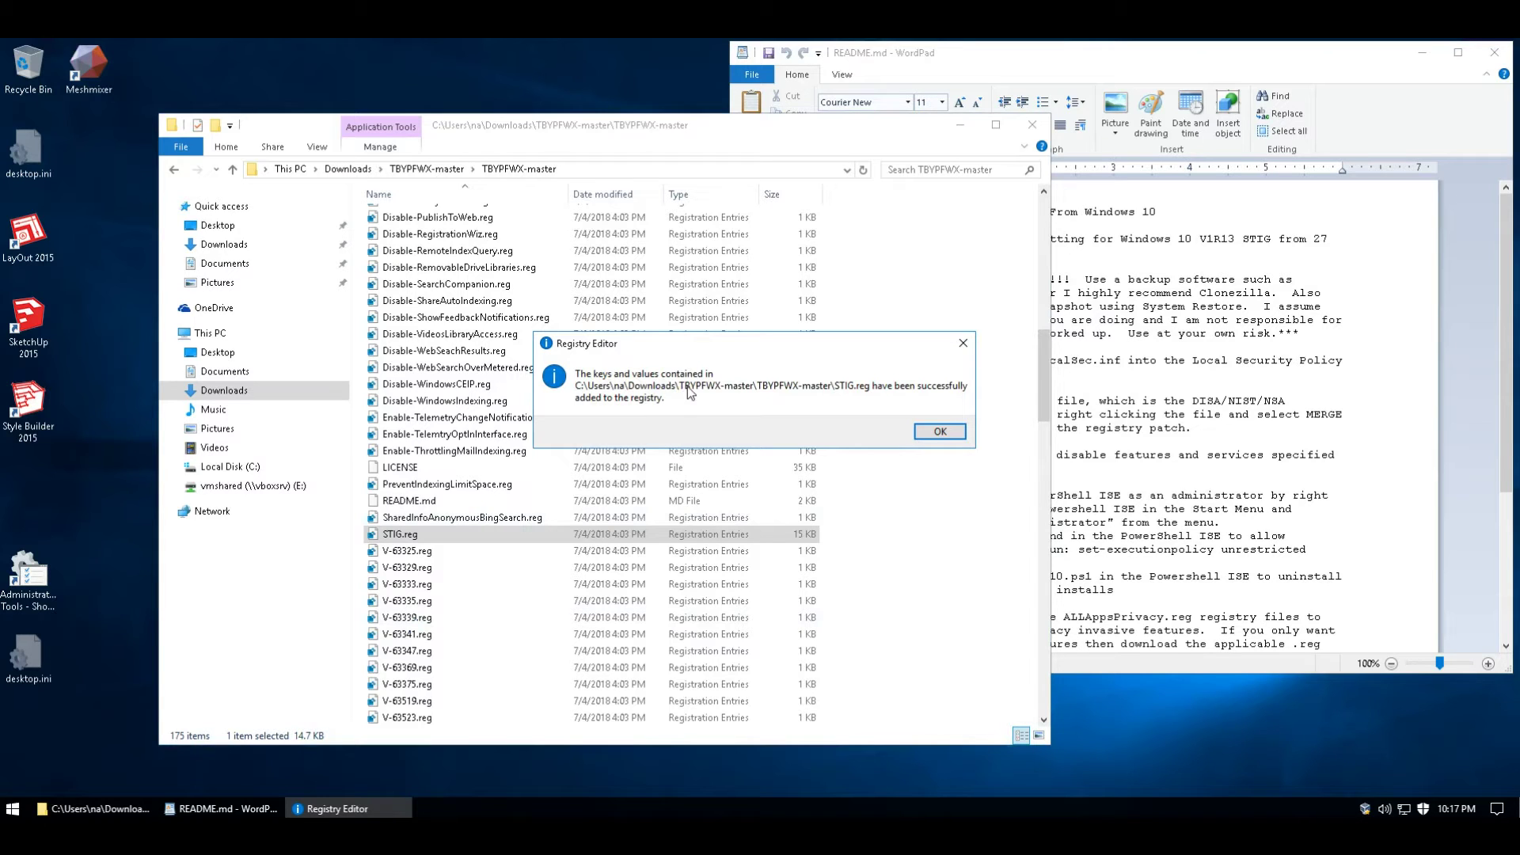
pyautogui.click(940, 433)
# Check the README's third instruction and run Win10.bat from the inner TBYPFWX-master folder as administrator.
pyautogui.click(1229, 59)
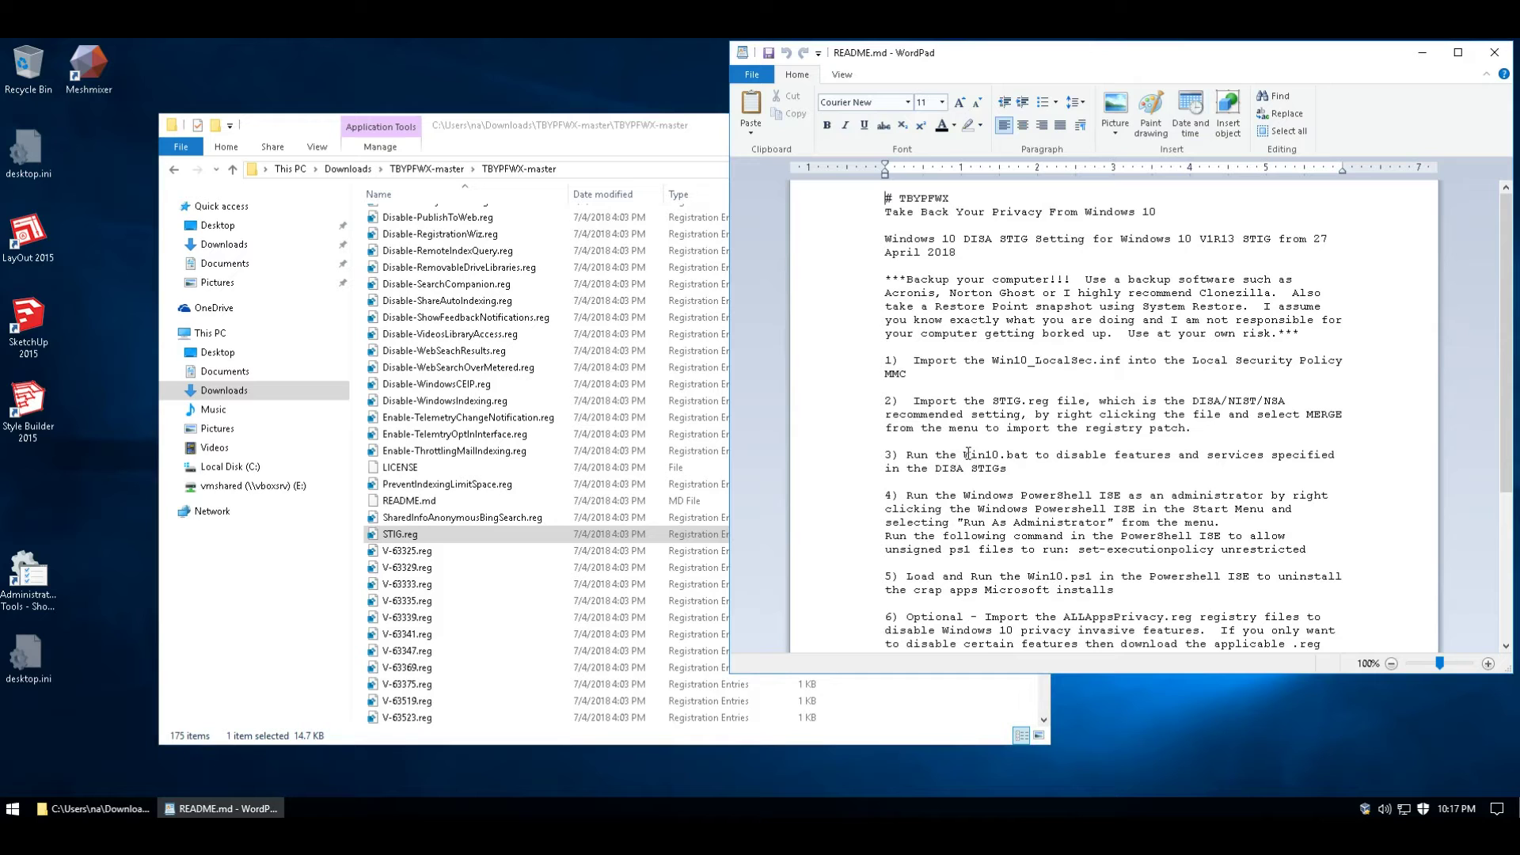
pyautogui.click(412, 537)
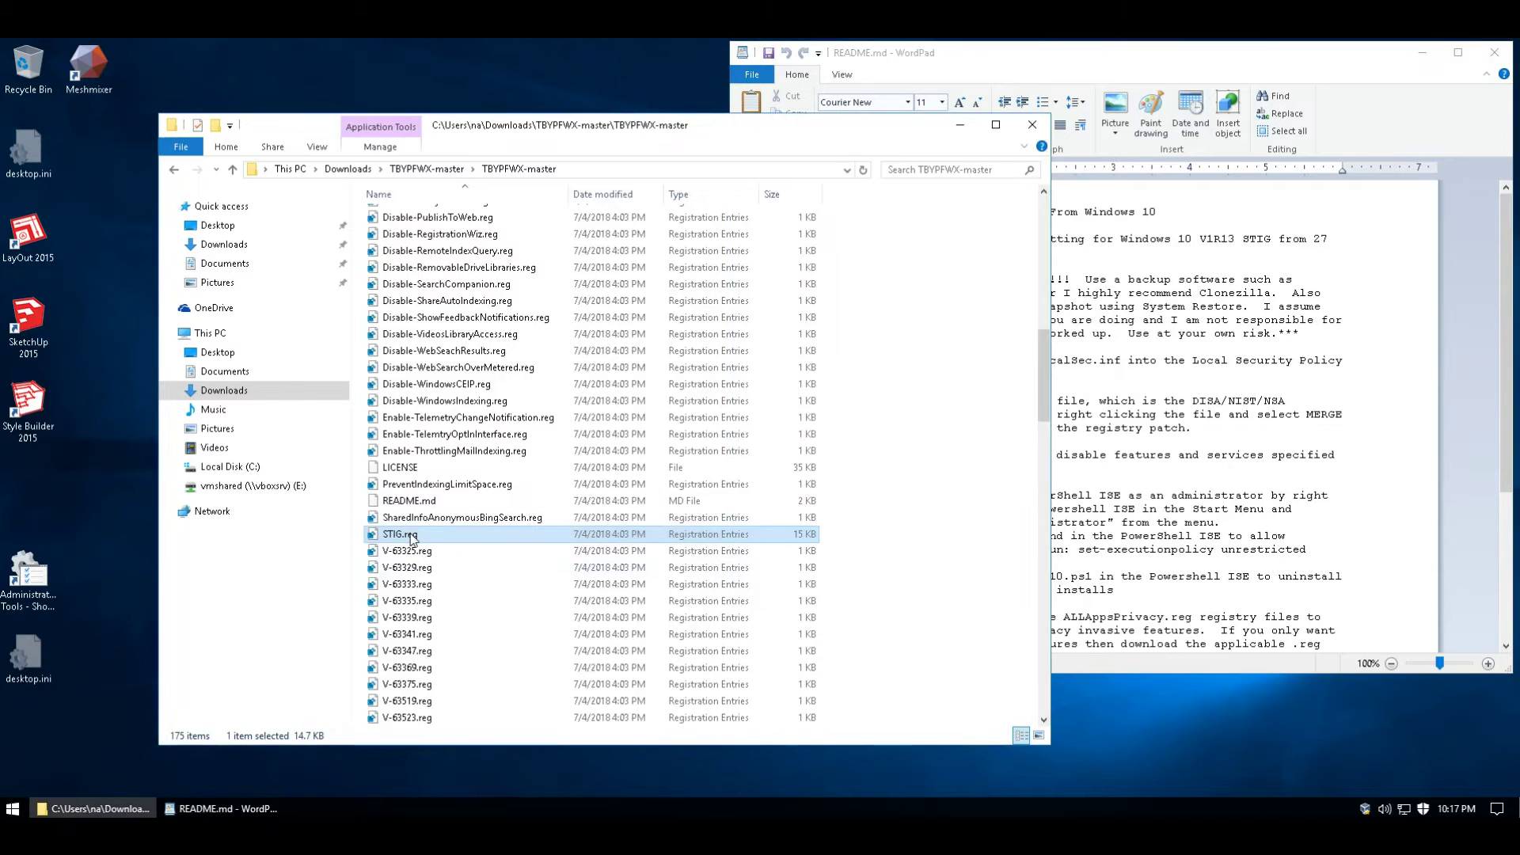
pyautogui.scroll(-6, 411, 545)
pyautogui.scroll(-20, 410, 544)
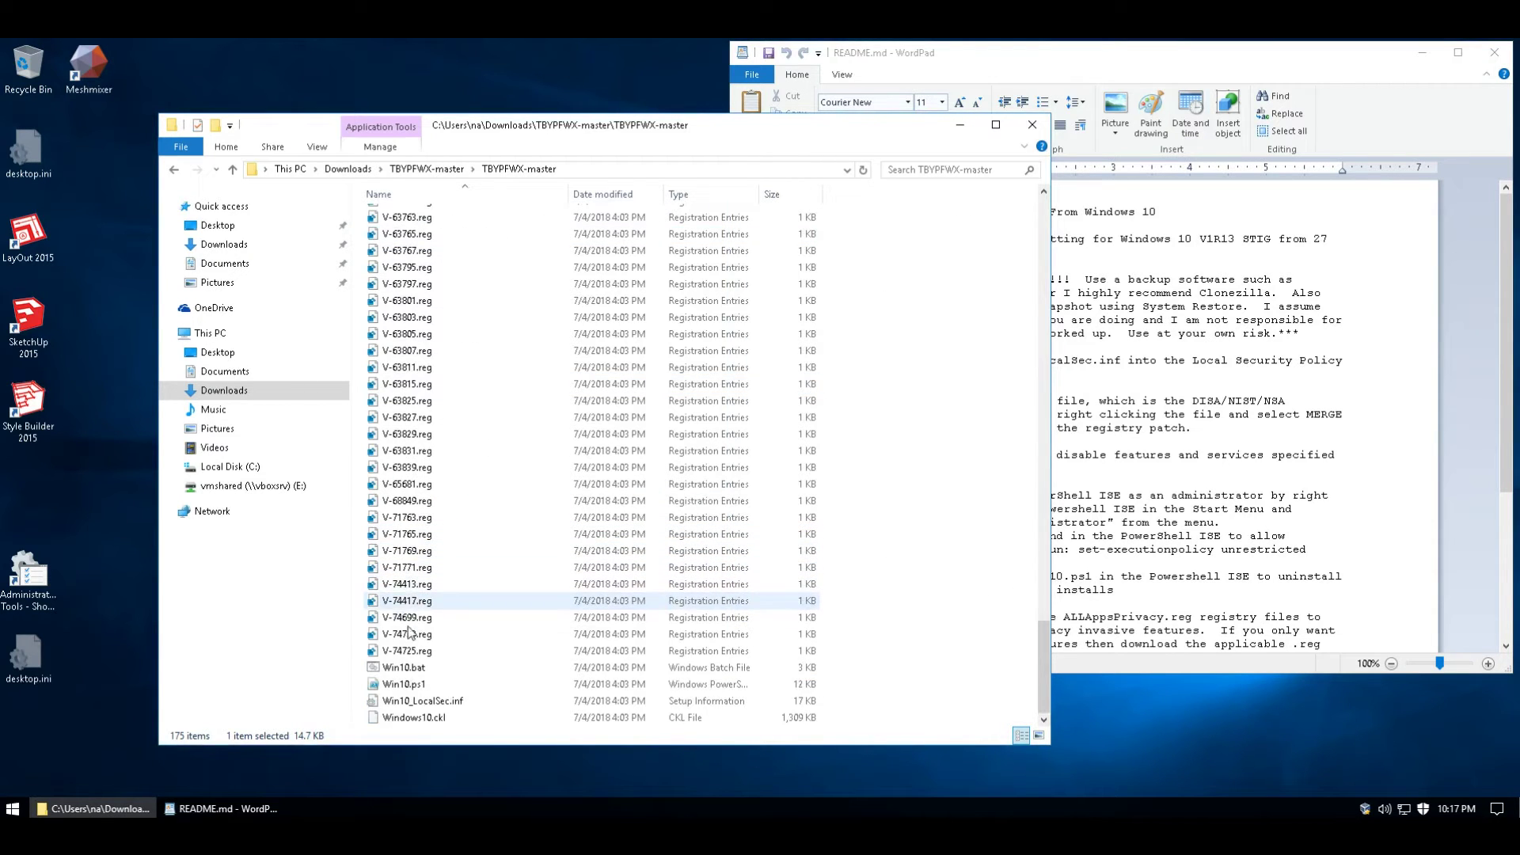
pyautogui.rightClick(402, 672)
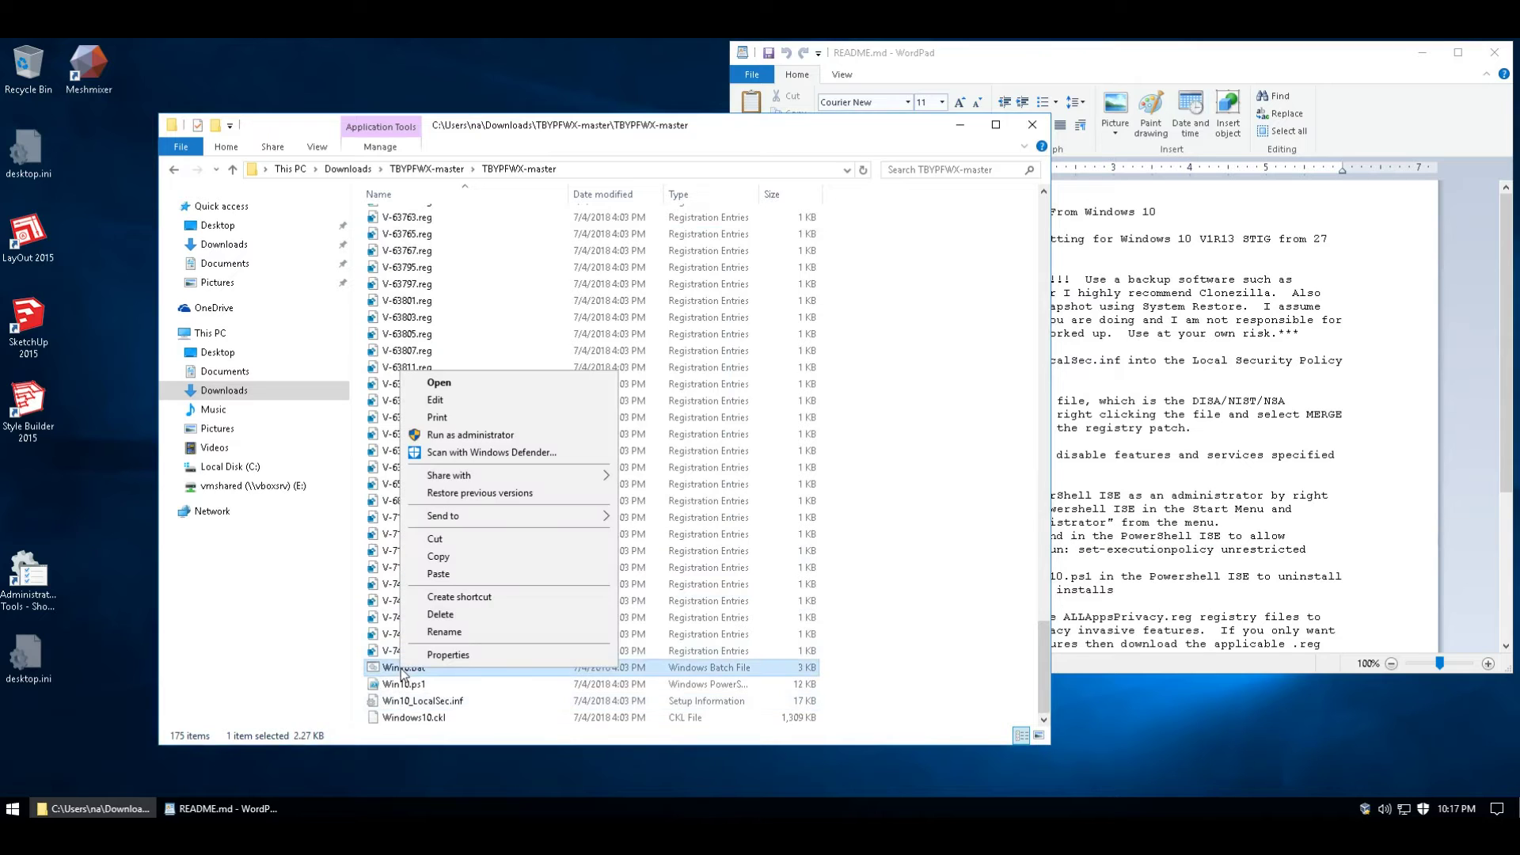
pyautogui.click(493, 442)
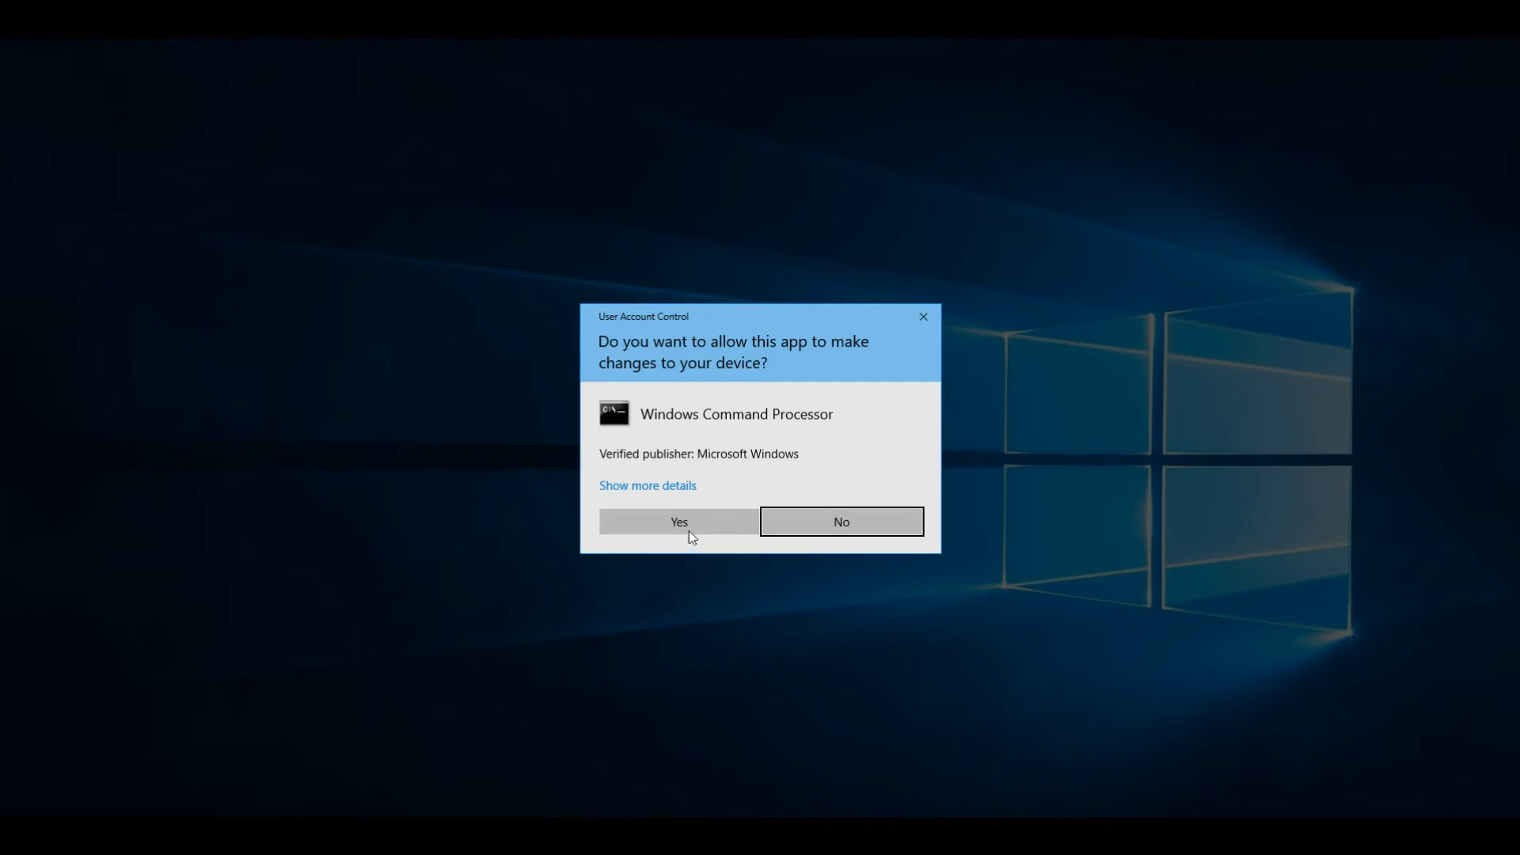
pyautogui.click(687, 522)
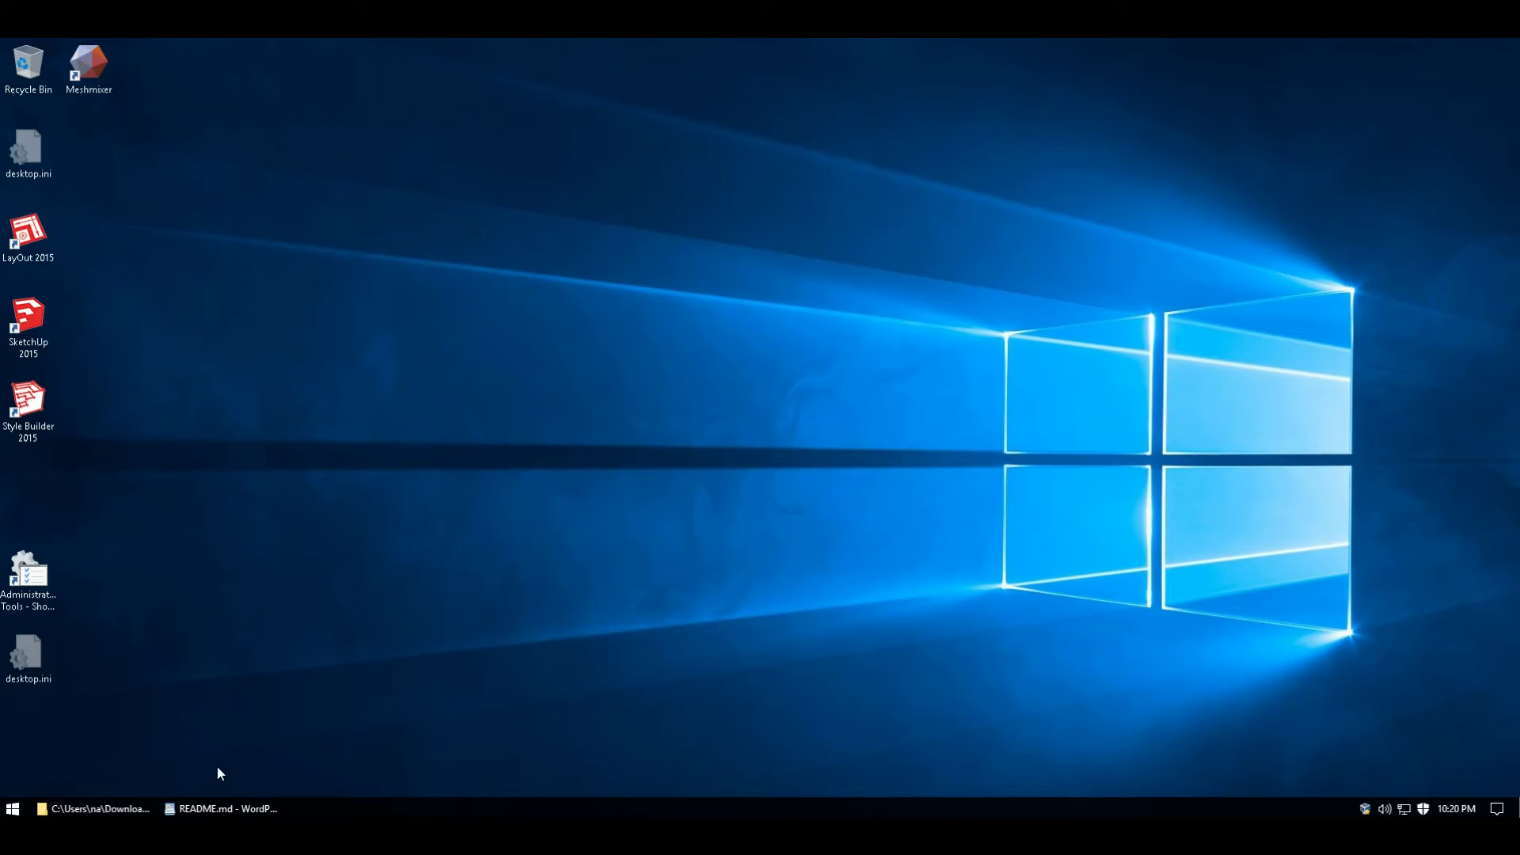
# Bring the README back into view, find Windows PowerShell ISE, and run it as administrator.
pyautogui.click(226, 808)
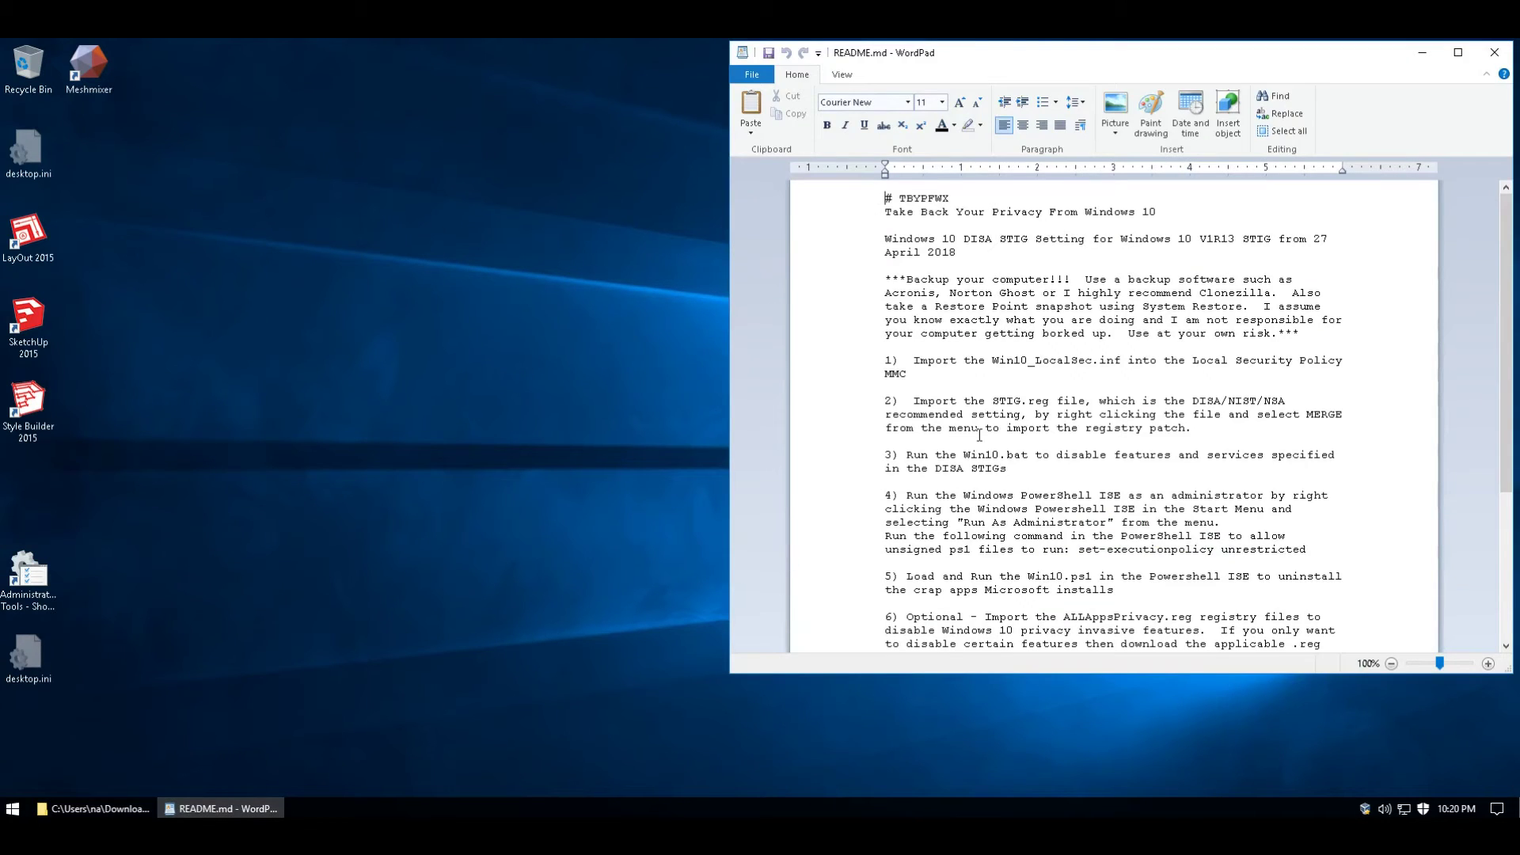
pyautogui.click(14, 809)
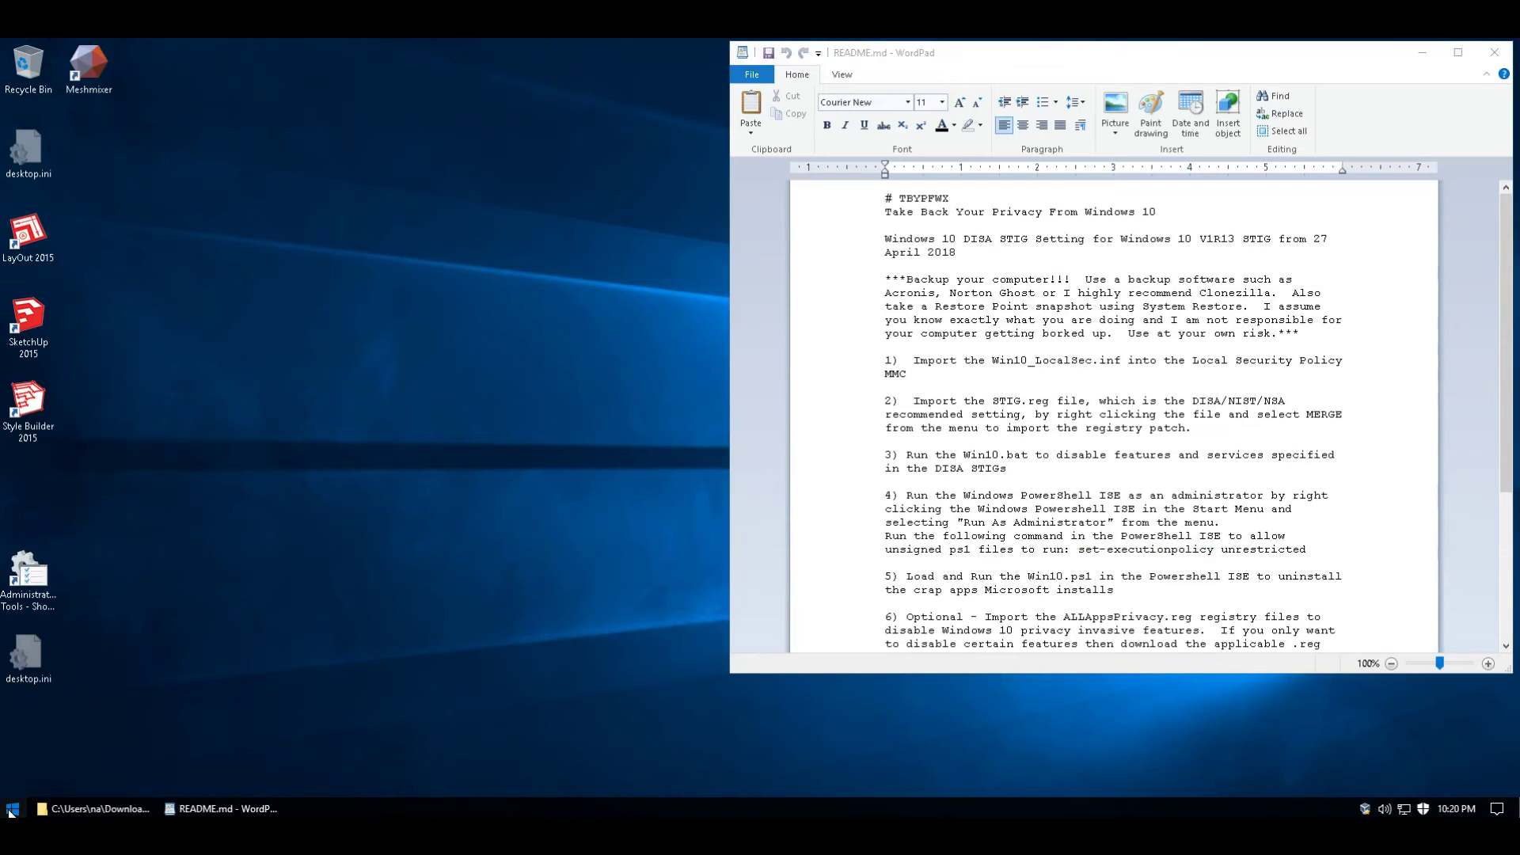
pyautogui.write('powers')
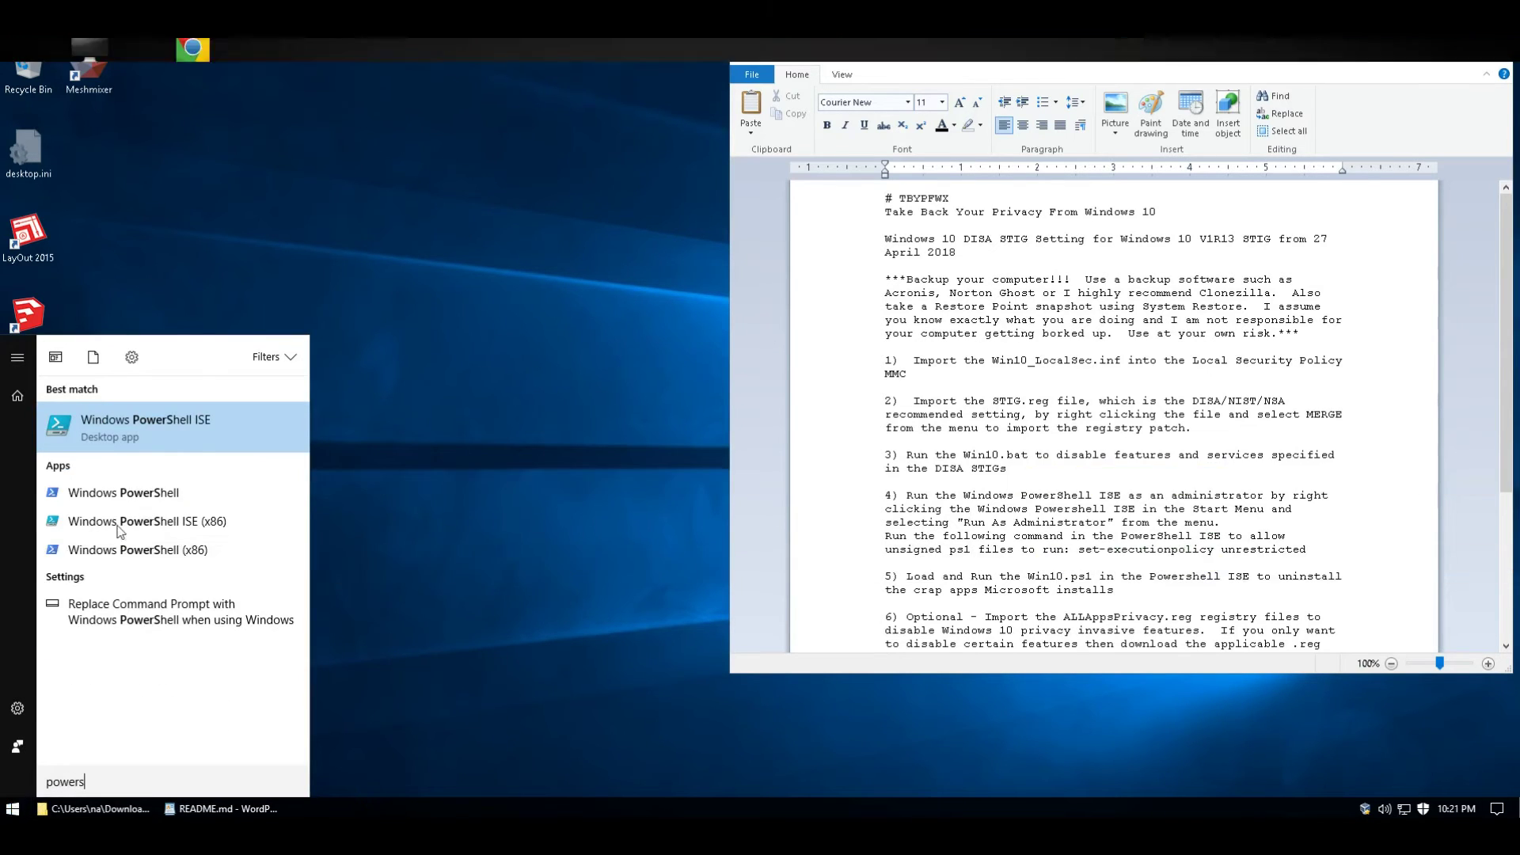
pyautogui.rightClick(140, 424)
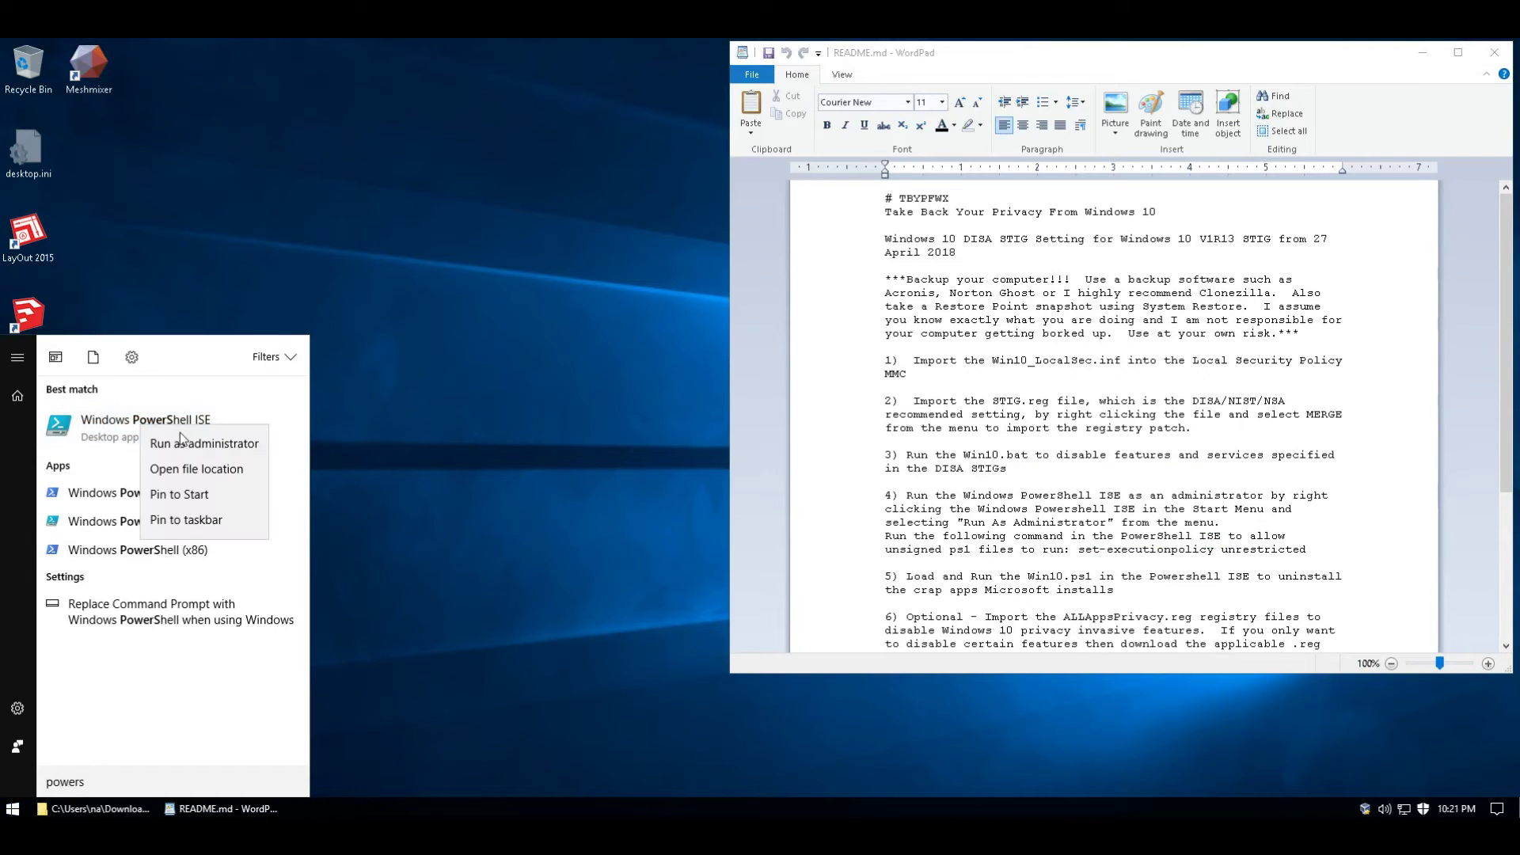
pyautogui.click(184, 440)
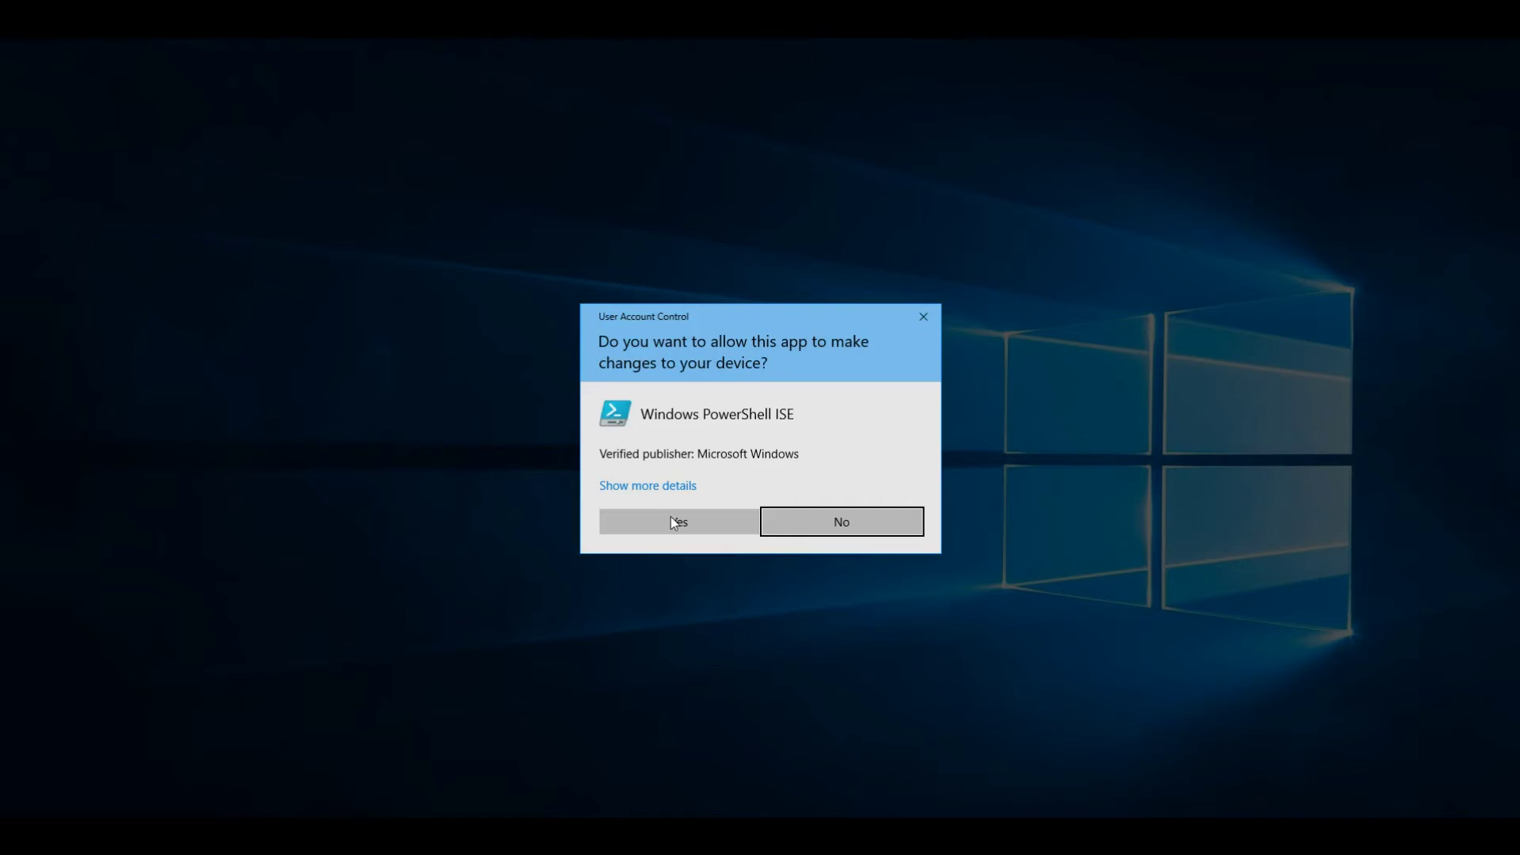
pyautogui.click(671, 516)
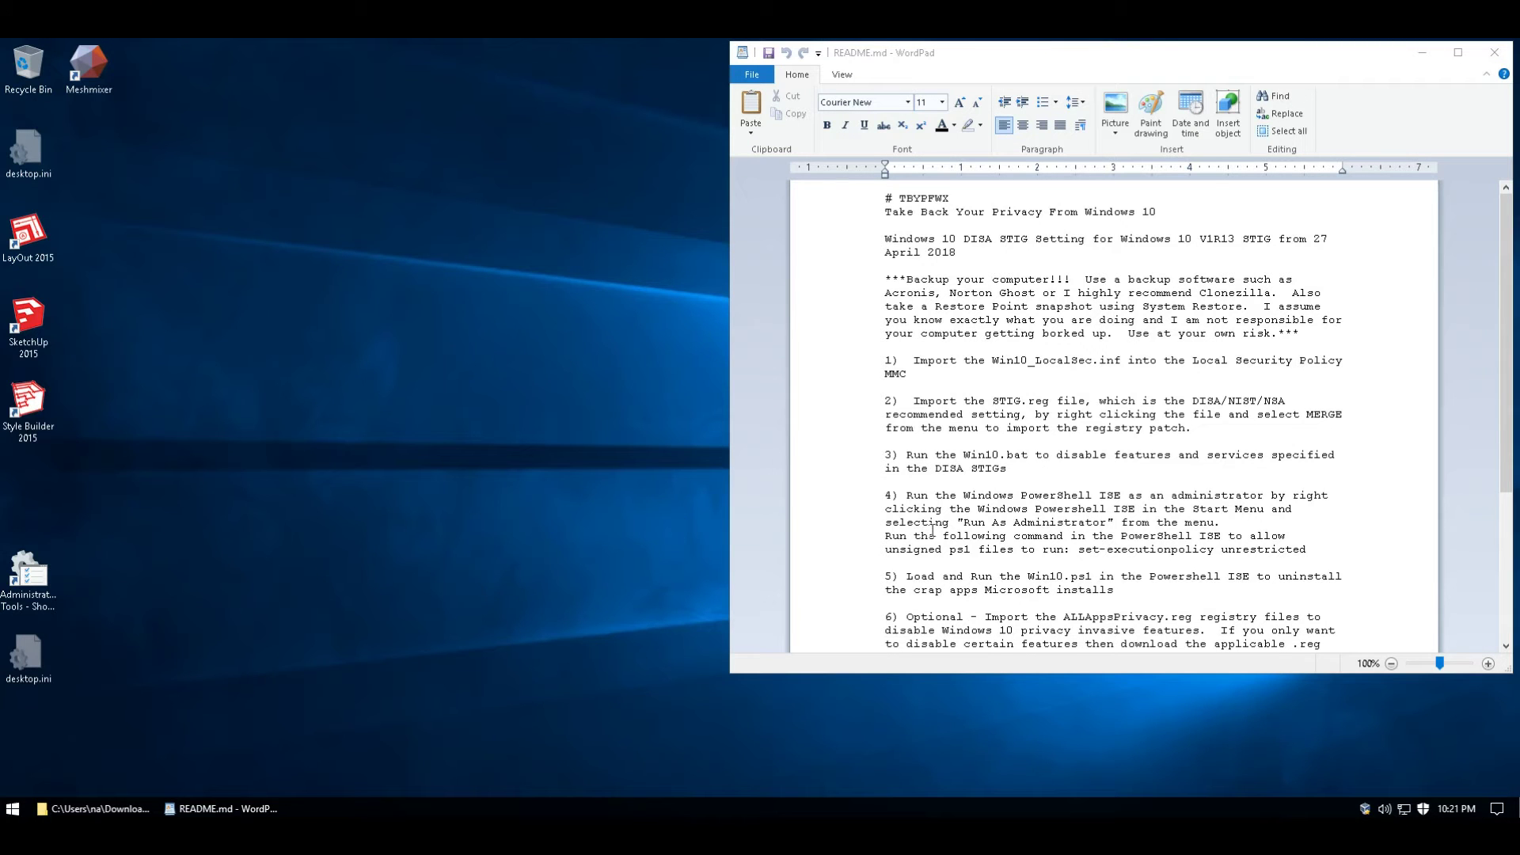
# Copy the command set-executionpolicy unrestricted from the README, run it in the PowerShell ISE console, and accept the policy change with Yes to All.
pyautogui.click(1079, 548)
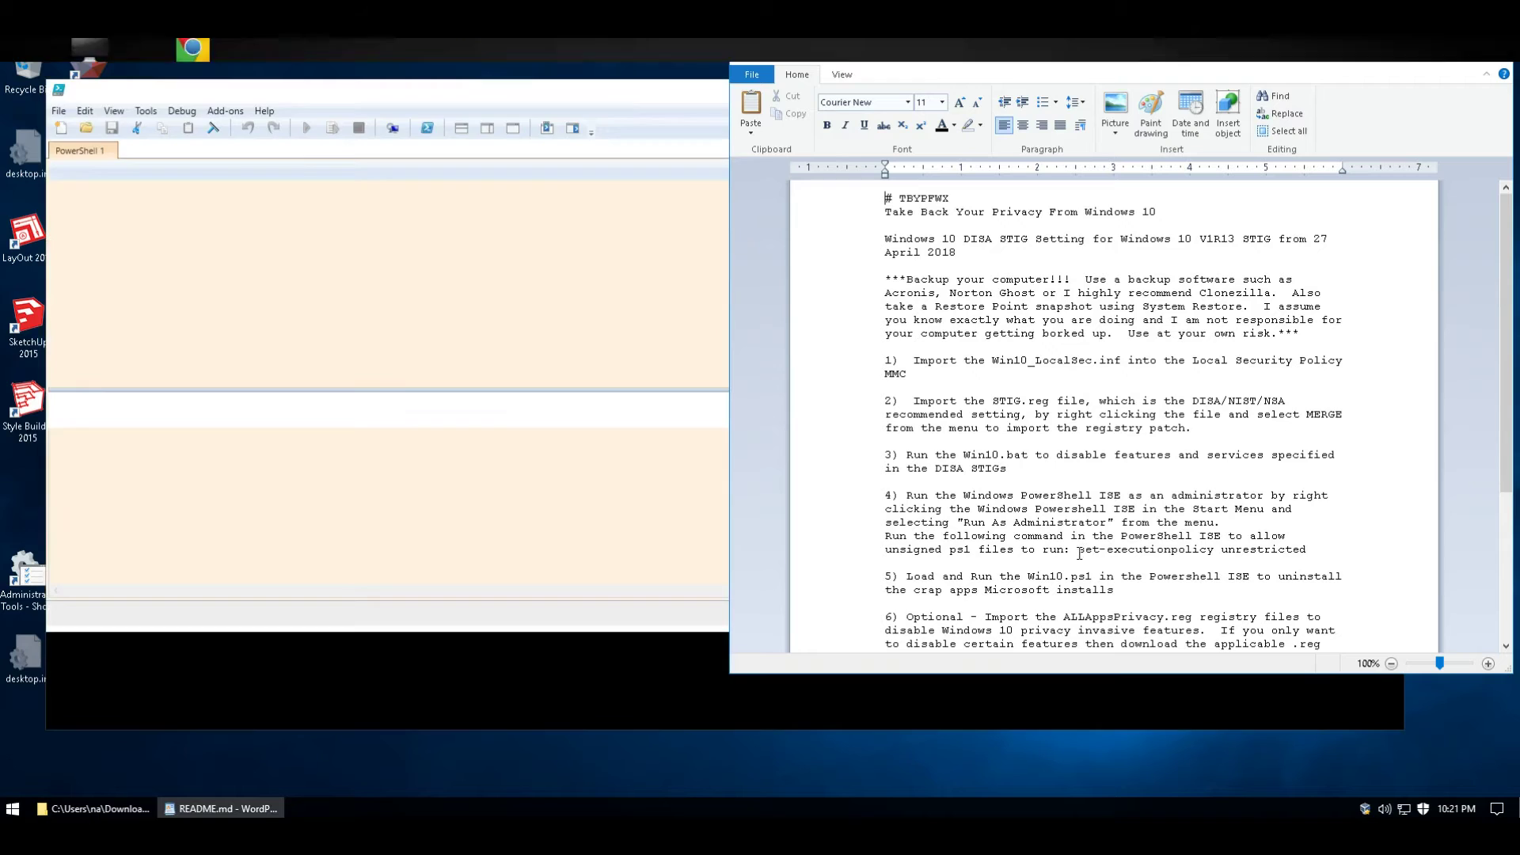
pyautogui.click(1078, 550)
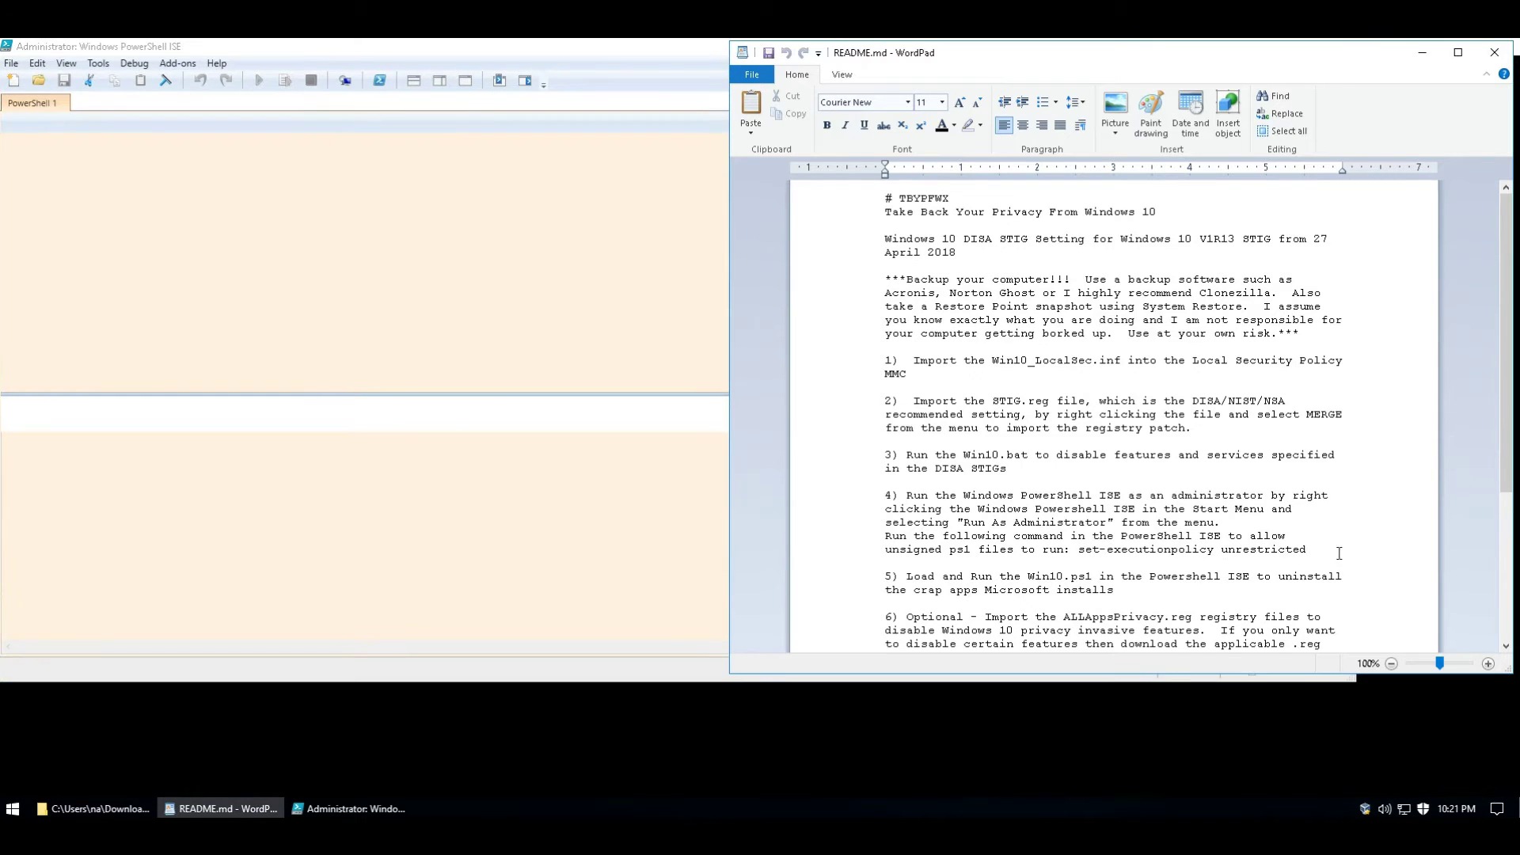
pyautogui.keyDown('shift'); pyautogui.click(1309, 549); pyautogui.keyUp('shift')
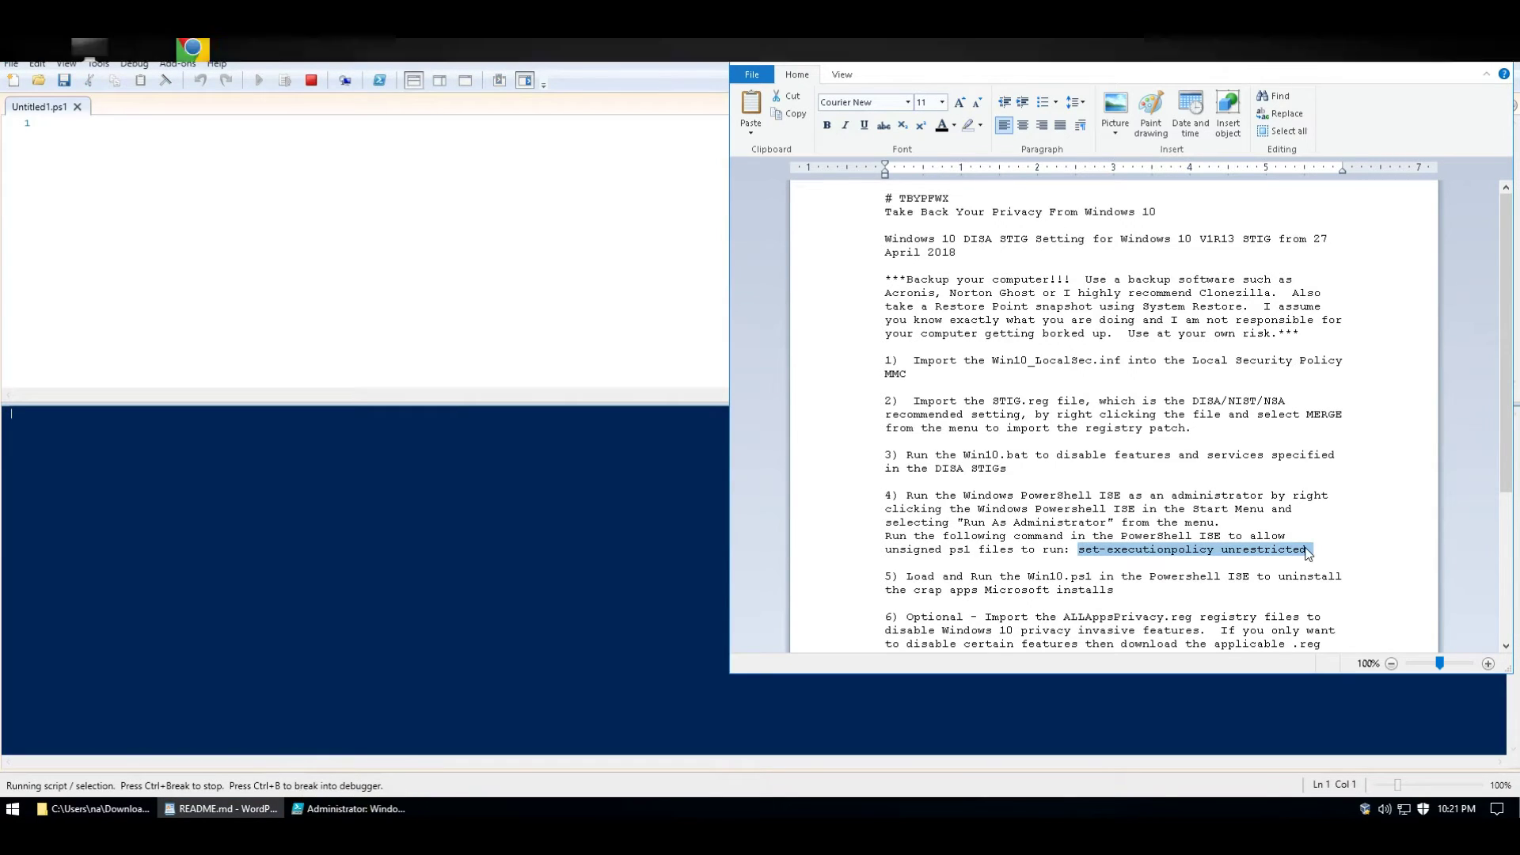
pyautogui.hotkey('ctrl', 'c')
pyautogui.click(461, 563)
pyautogui.hotkey('ctrl', 'v')
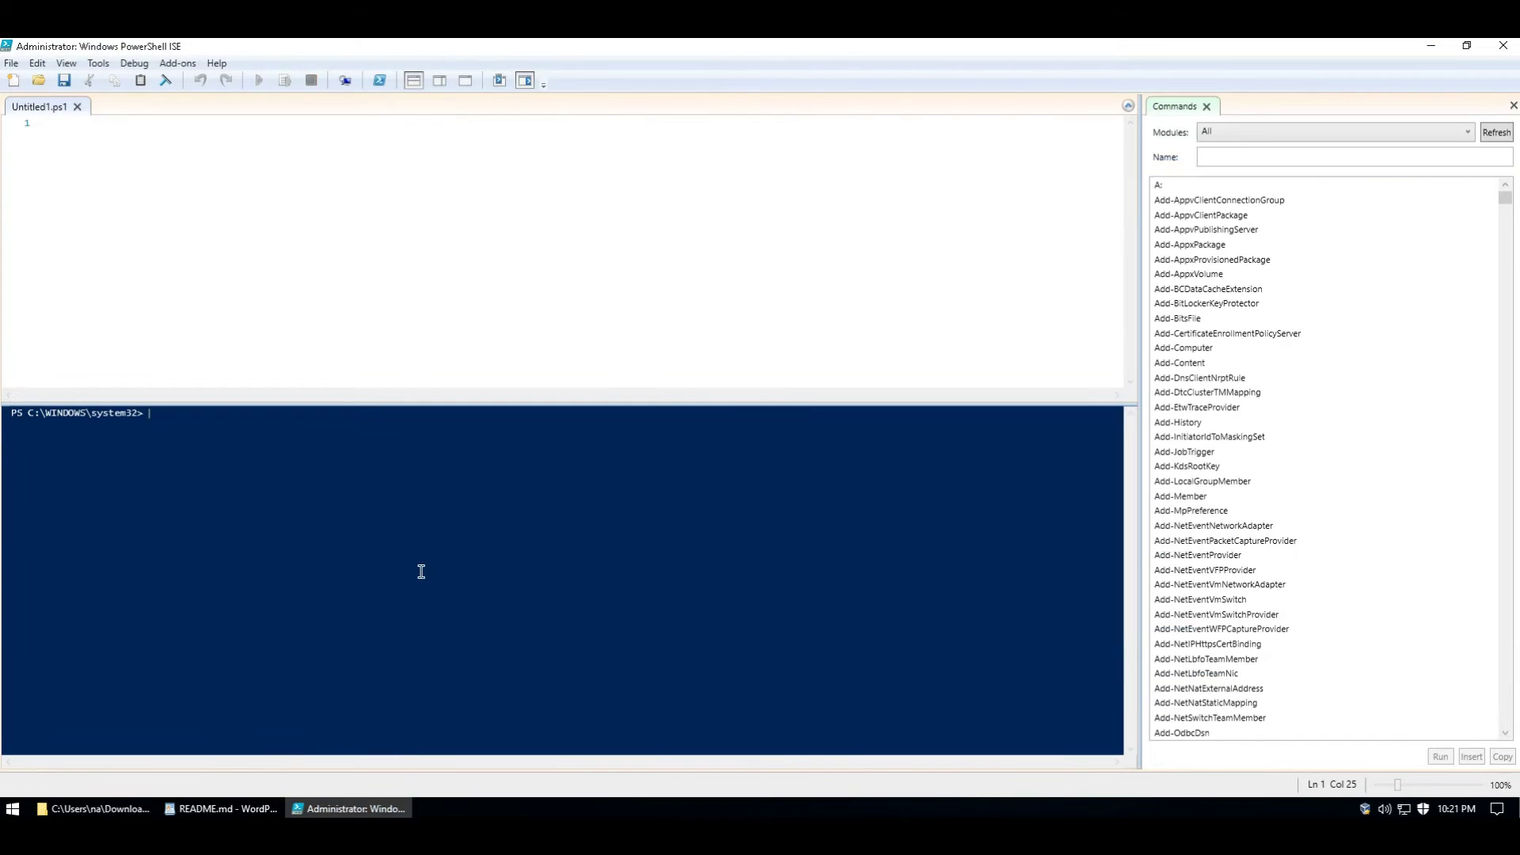
pyautogui.press('Return')
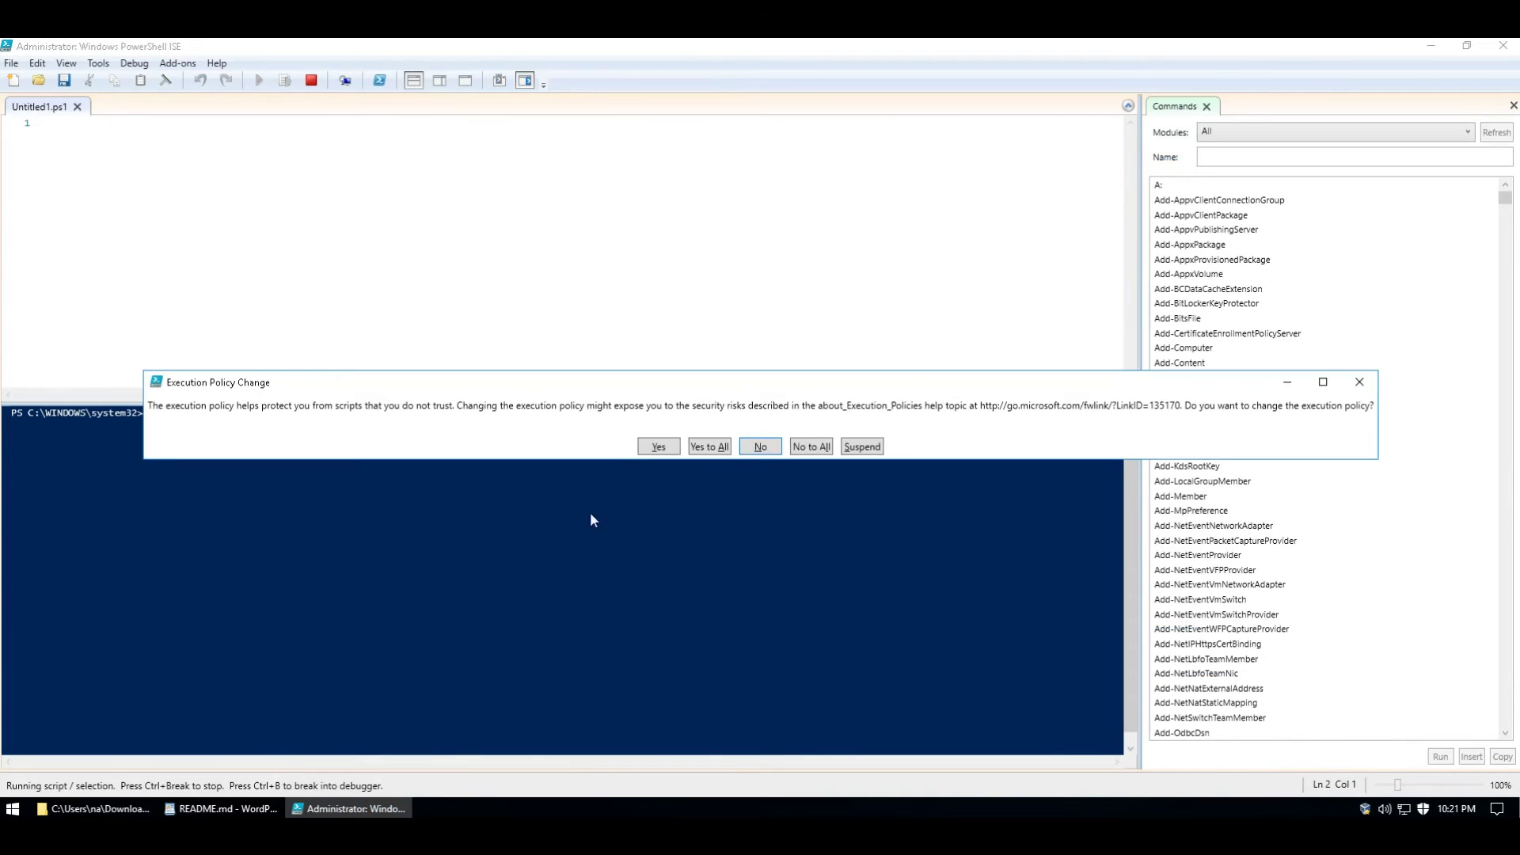
pyautogui.click(709, 447)
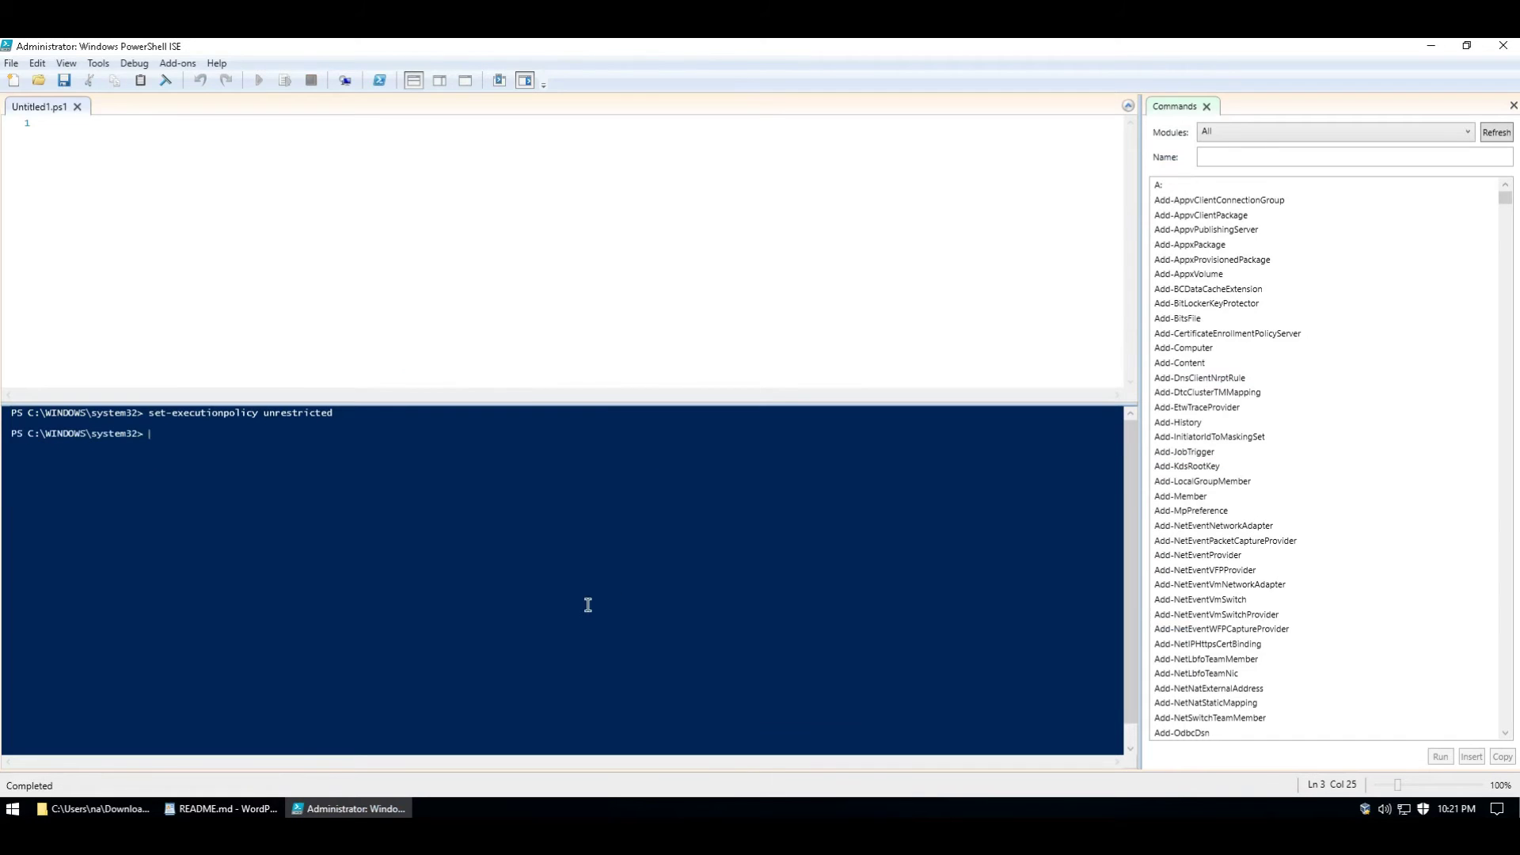
# Open the script Win10.ps1 from the inner TBYPFWX-master folder in PowerShell ISE.
pyautogui.hotkey('ctrl', 'o')
pyautogui.click(183, 166)
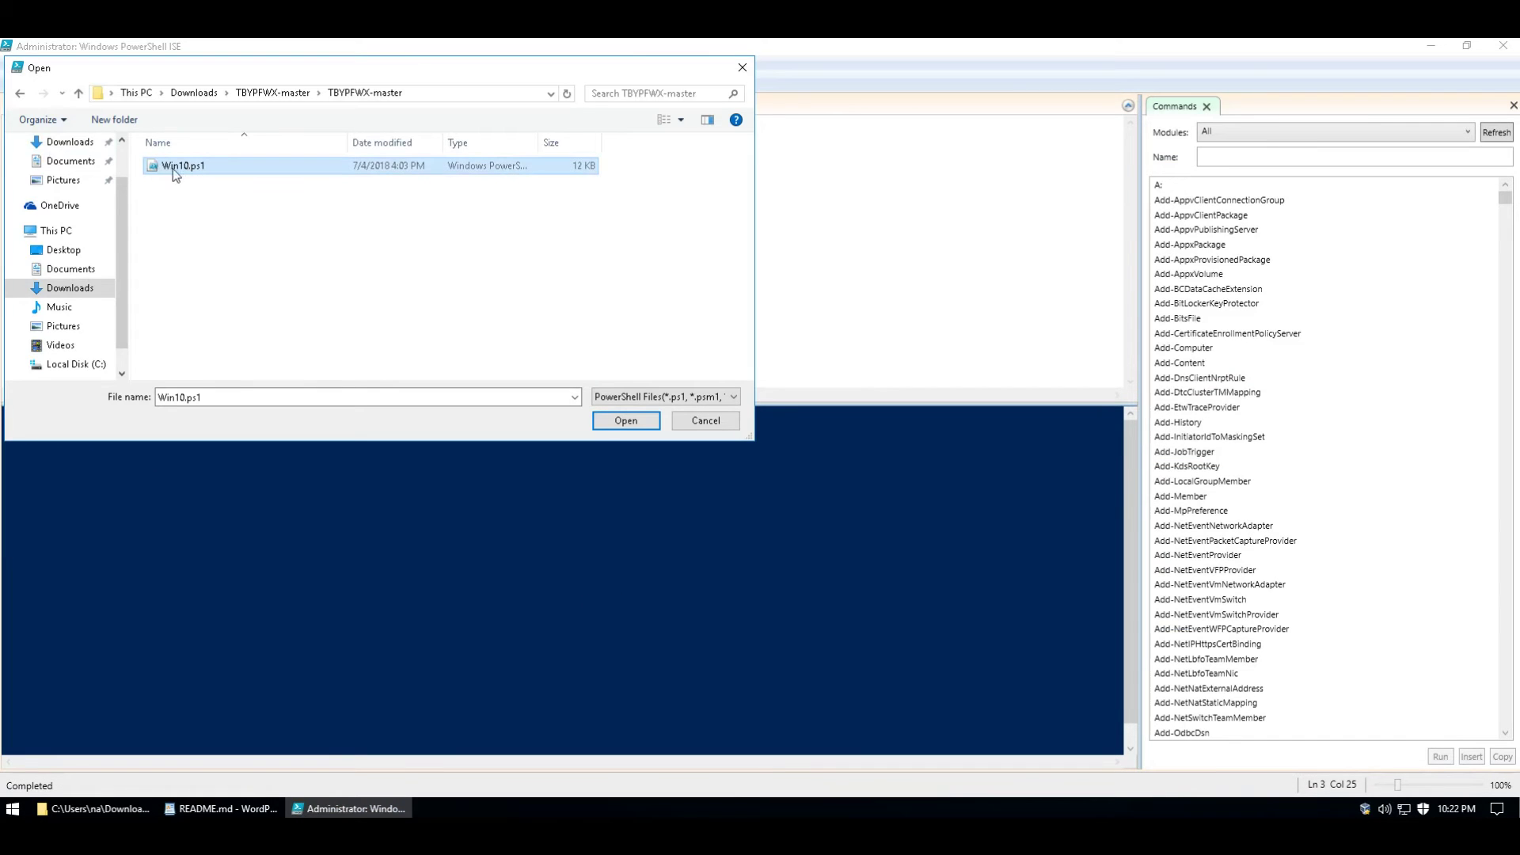
pyautogui.click(635, 419)
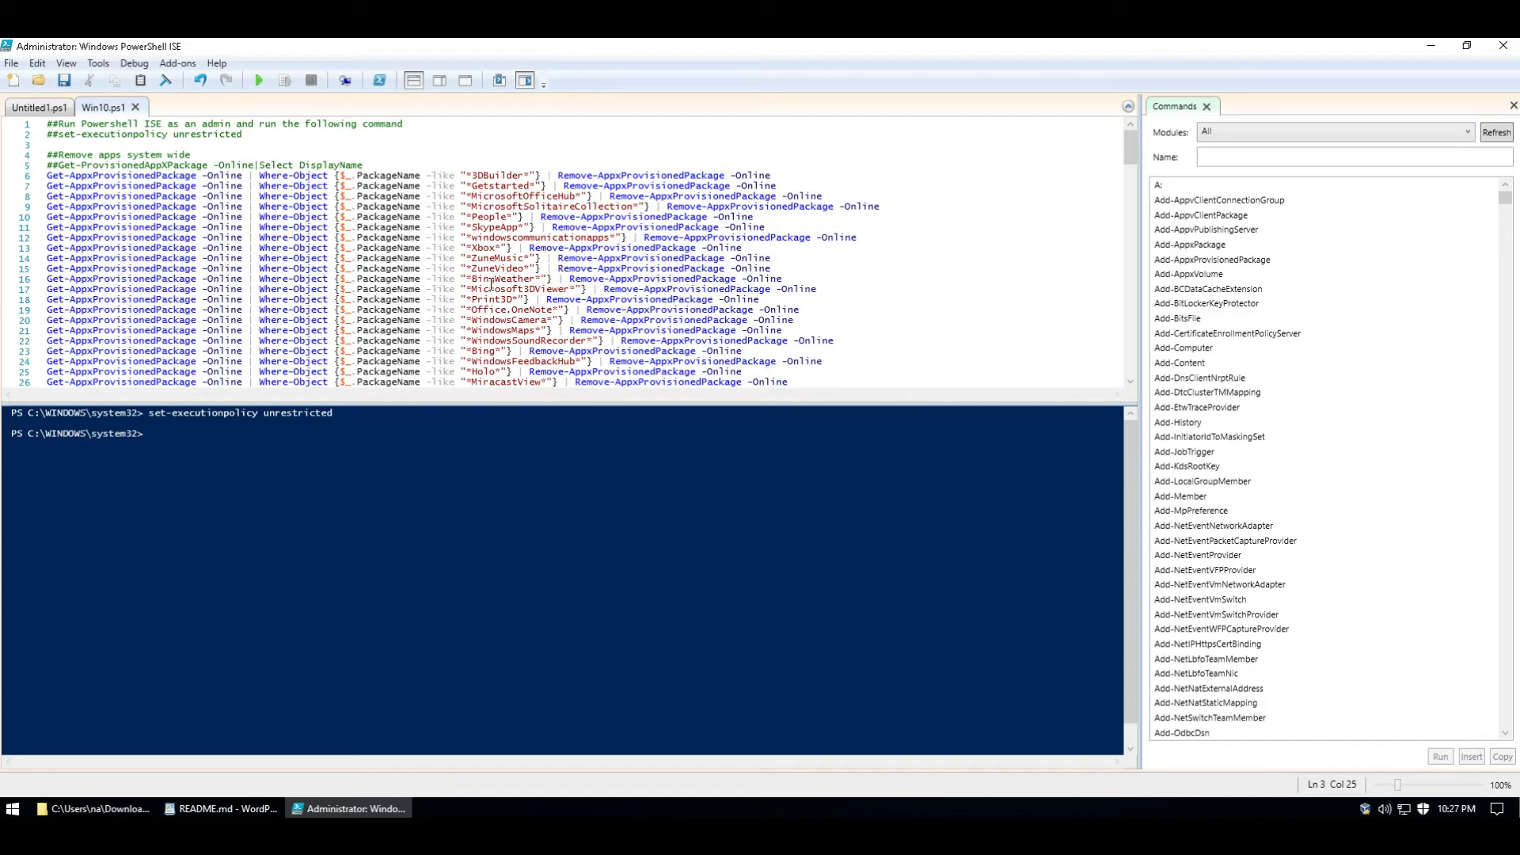
# Review the app-removal and service startup commands through the end of Win10.ps1, enlarging the script area for reading.
pyautogui.scroll(-1, 491, 285)
pyautogui.scroll(1, 490, 285)
pyautogui.scroll(-3, 532, 267)
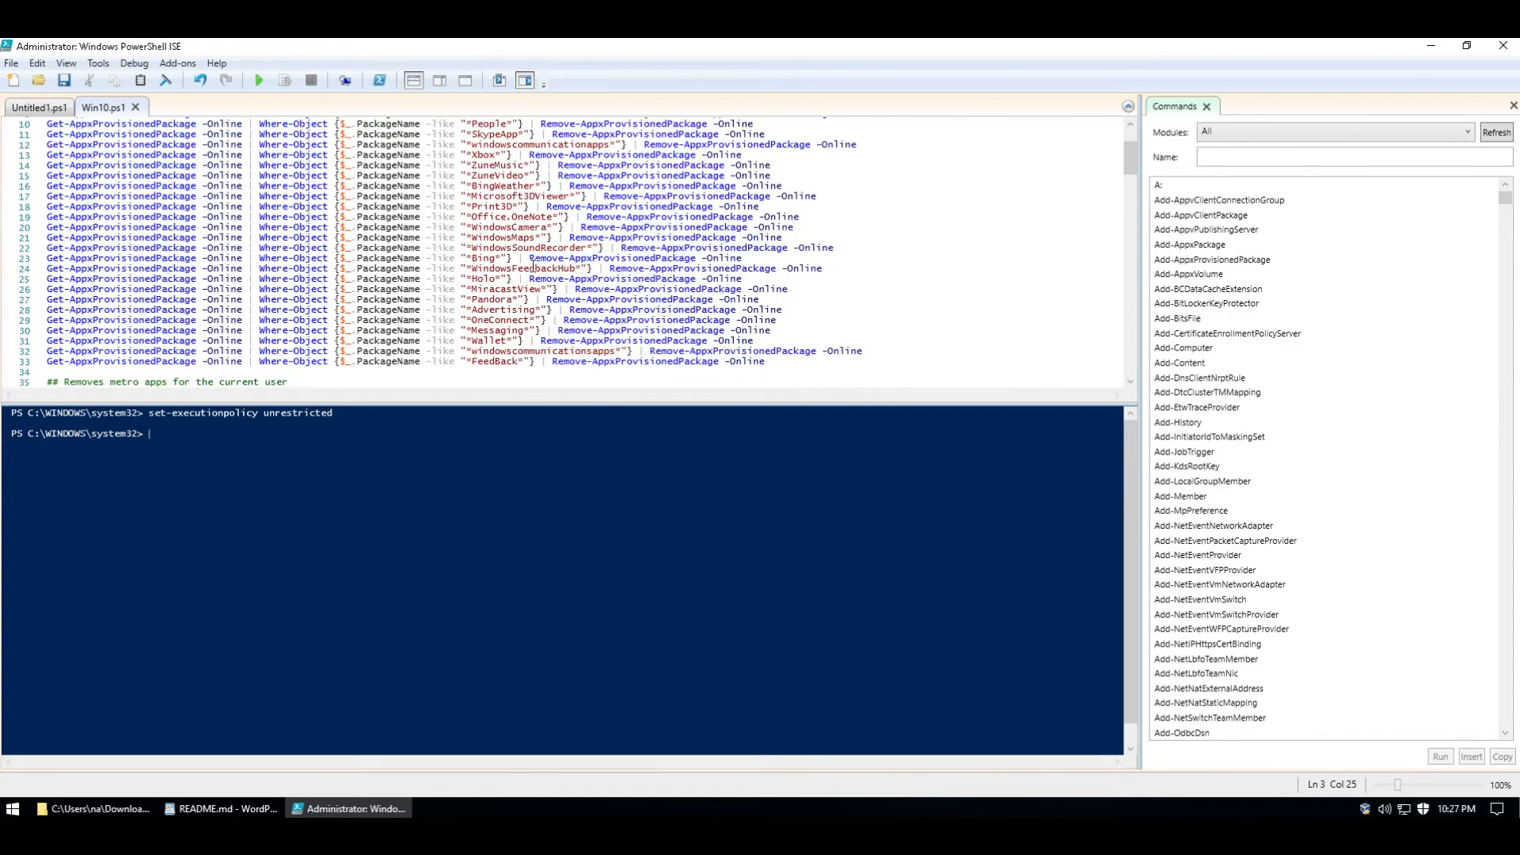
pyautogui.scroll(-5, 486, 277)
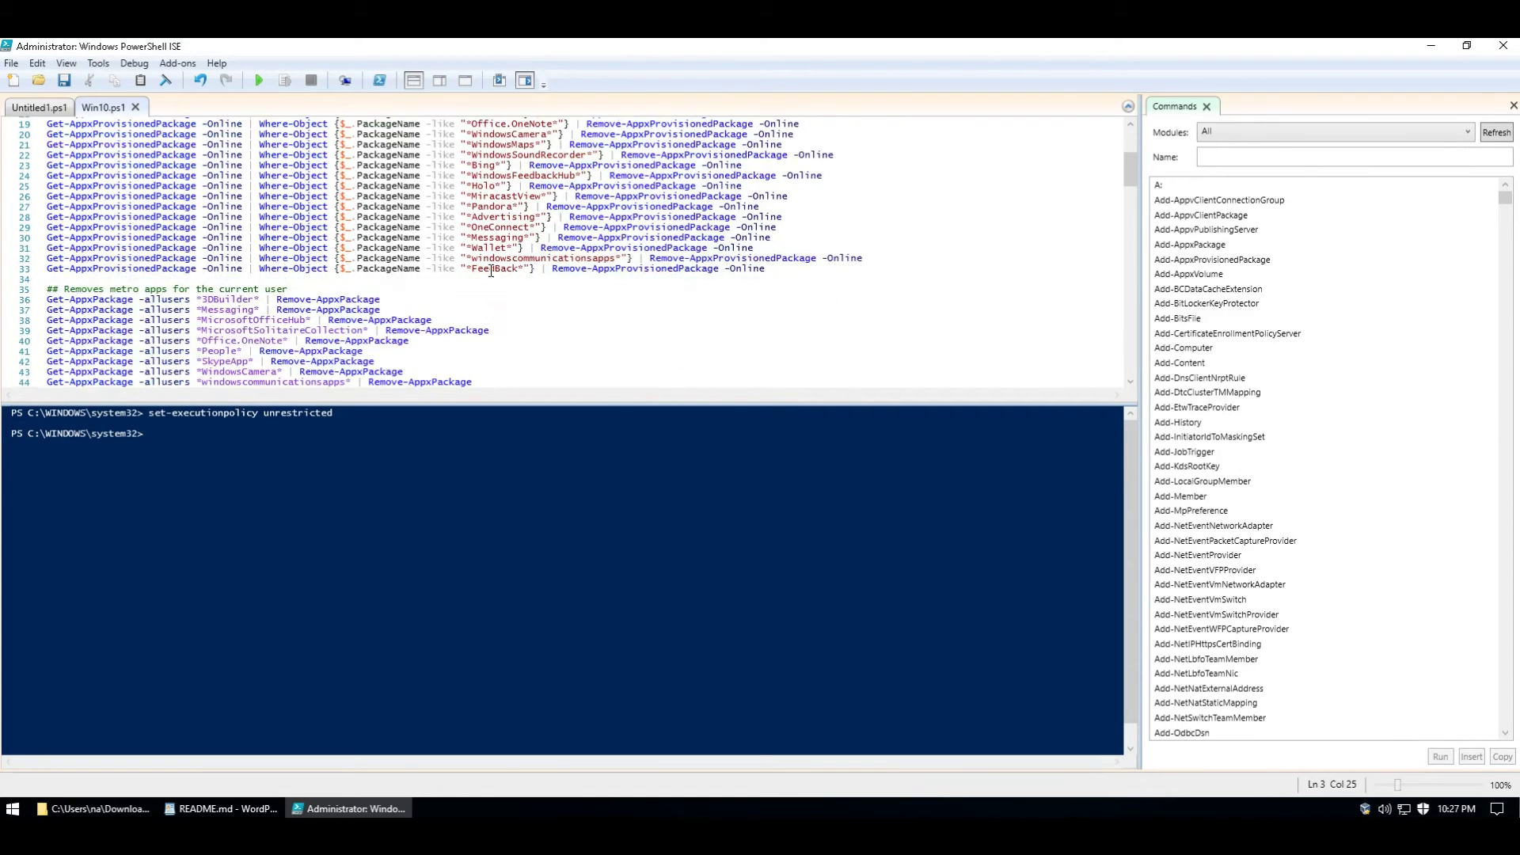
pyautogui.scroll(-10, 317, 245)
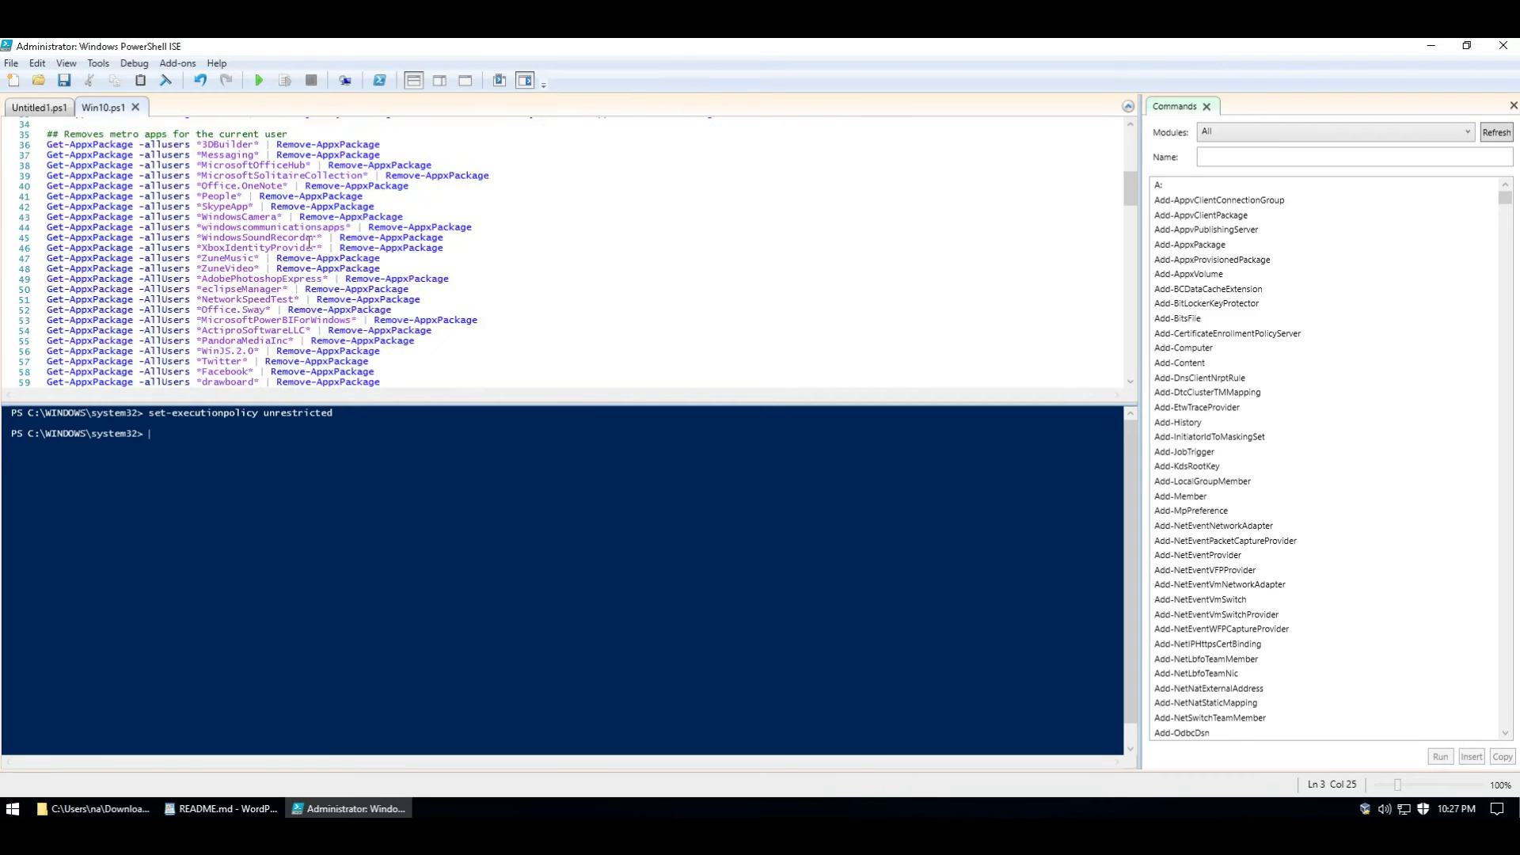
pyautogui.scroll(-6, 340, 248)
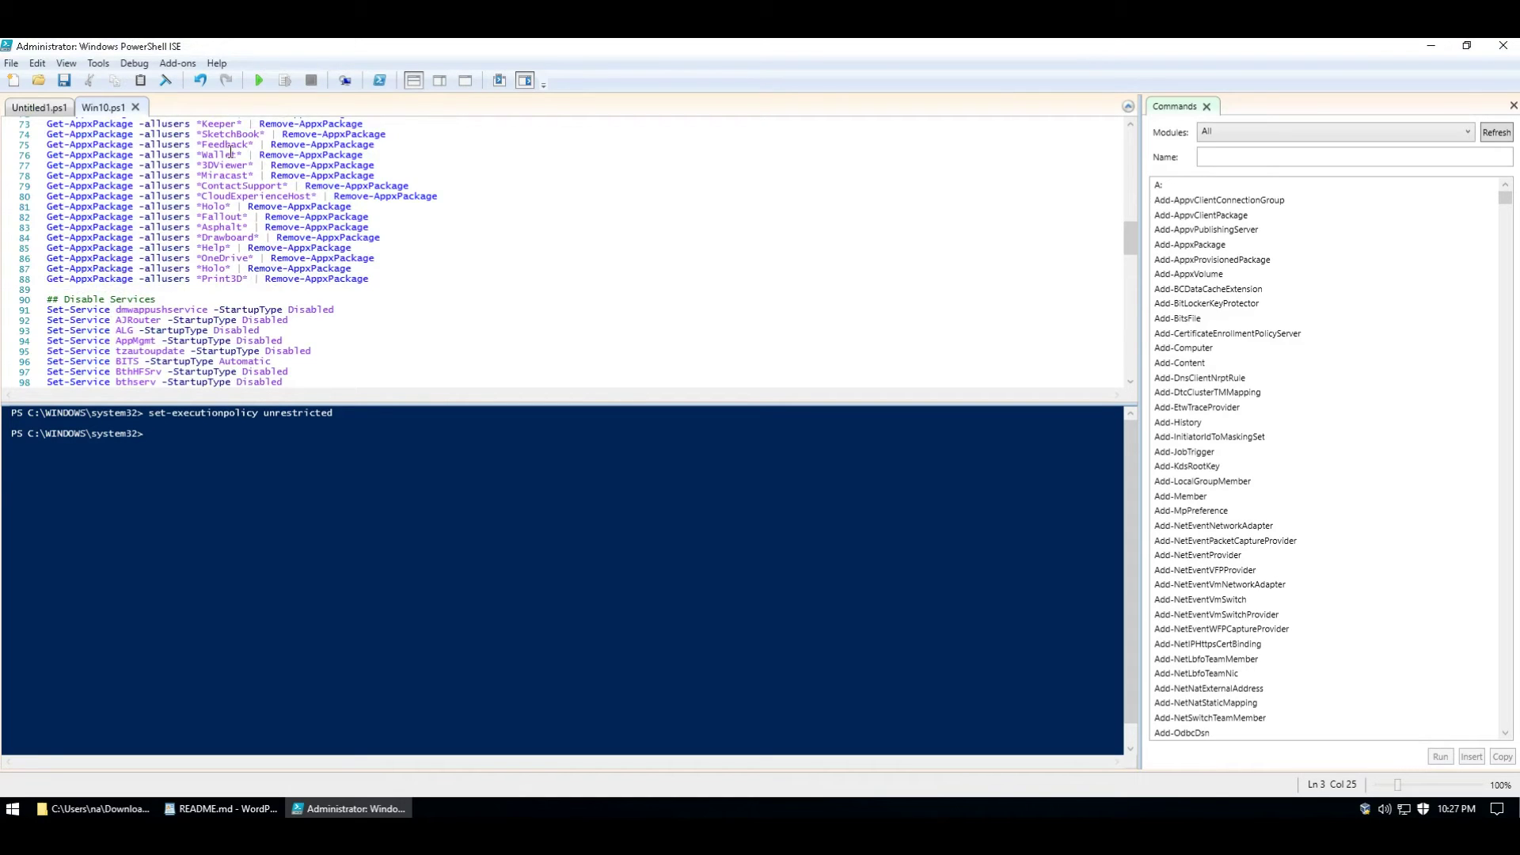
pyautogui.scroll(-2, 221, 198)
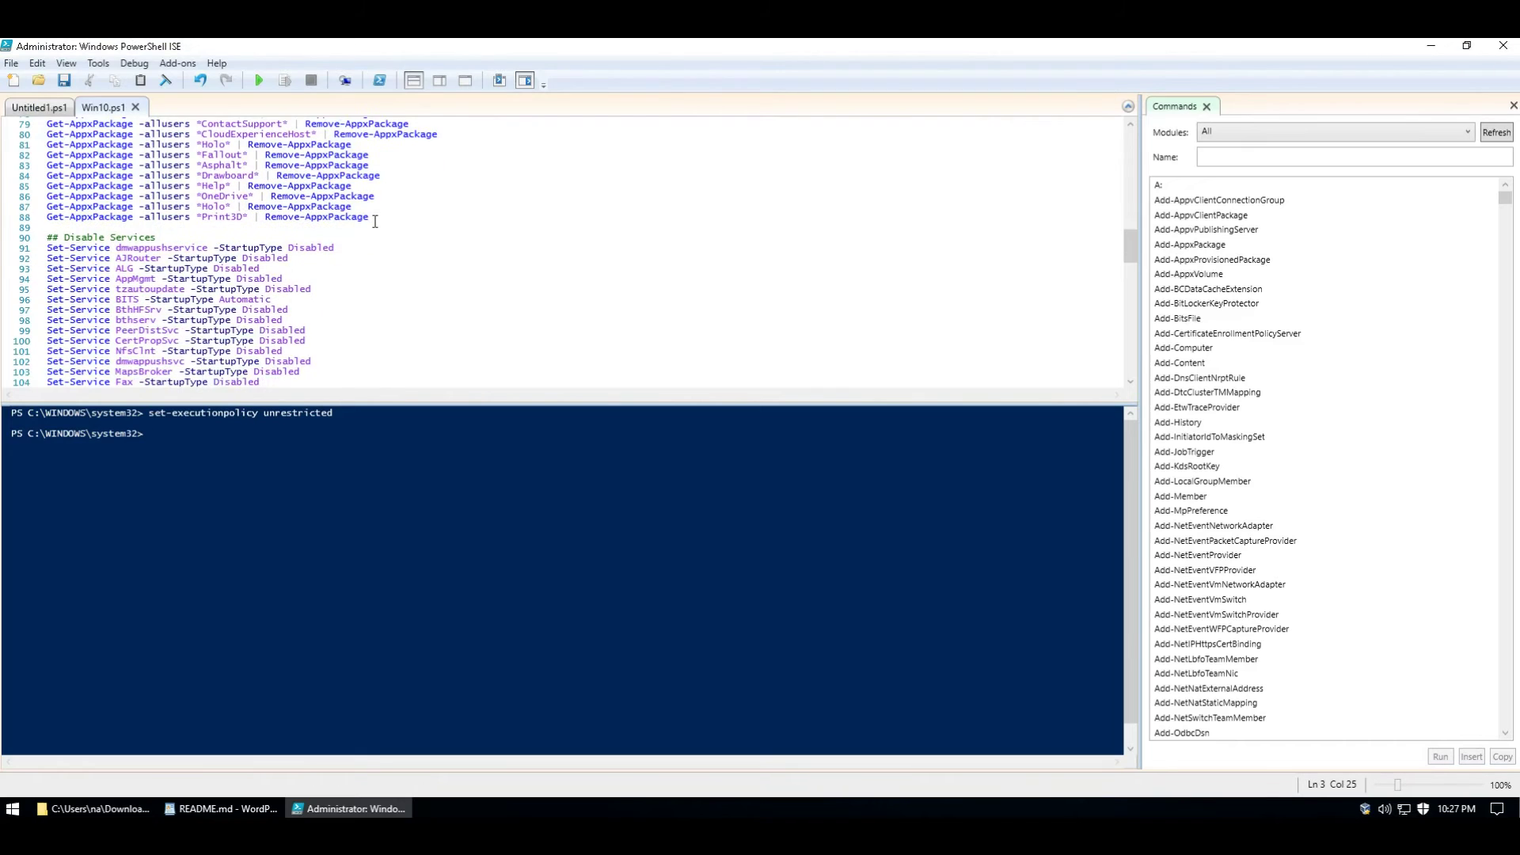
pyautogui.scroll(-2, 375, 229)
pyautogui.moveTo(400, 402); pyautogui.dragTo(425, 586)
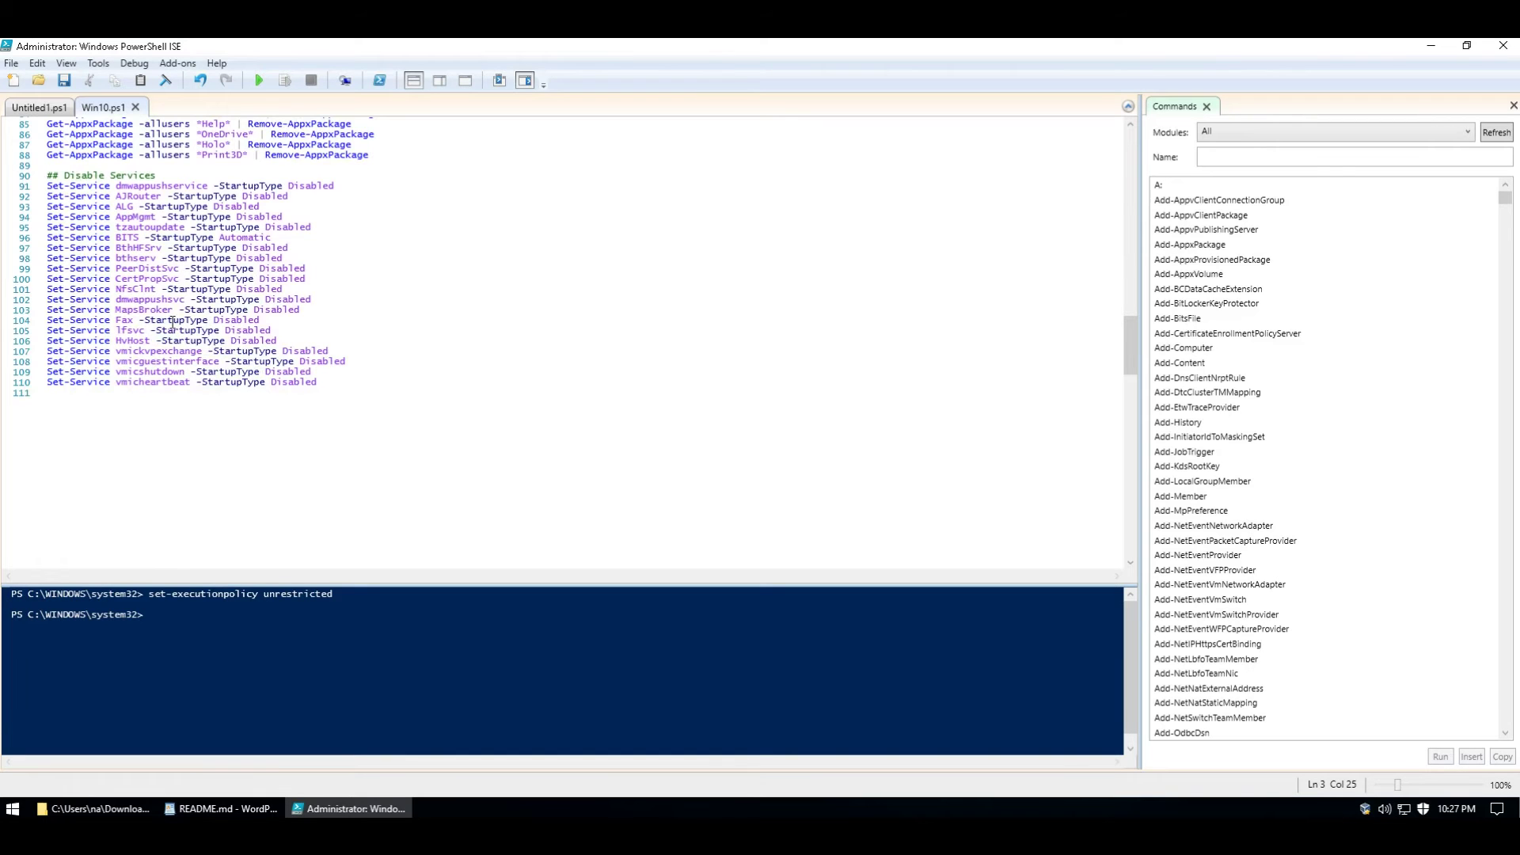
pyautogui.hotkey('ctrl', 'v')
pyautogui.scroll(-9, 171, 333)
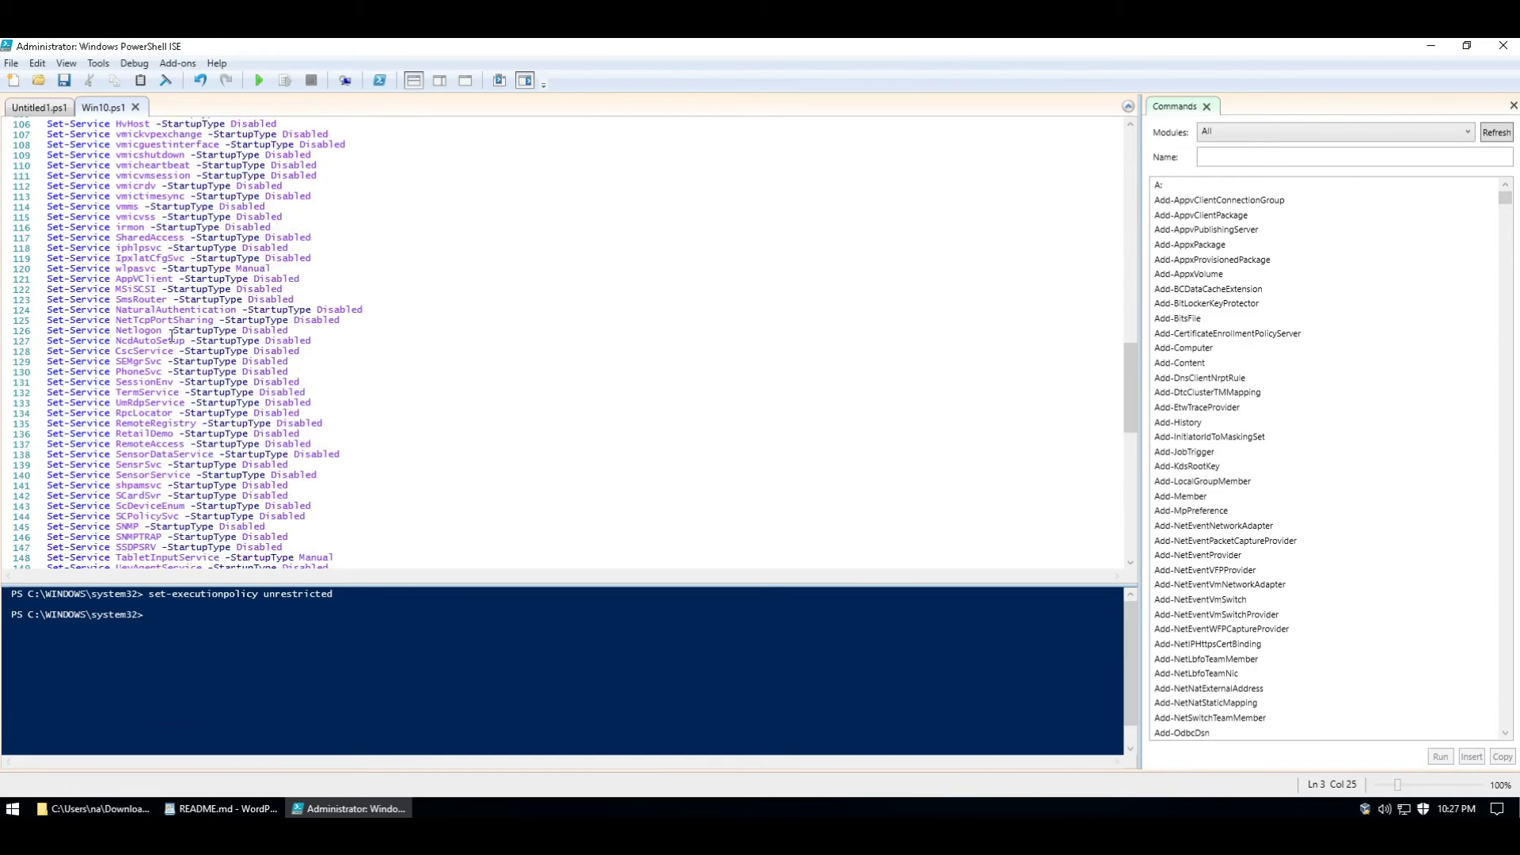
pyautogui.scroll(-8, 171, 335)
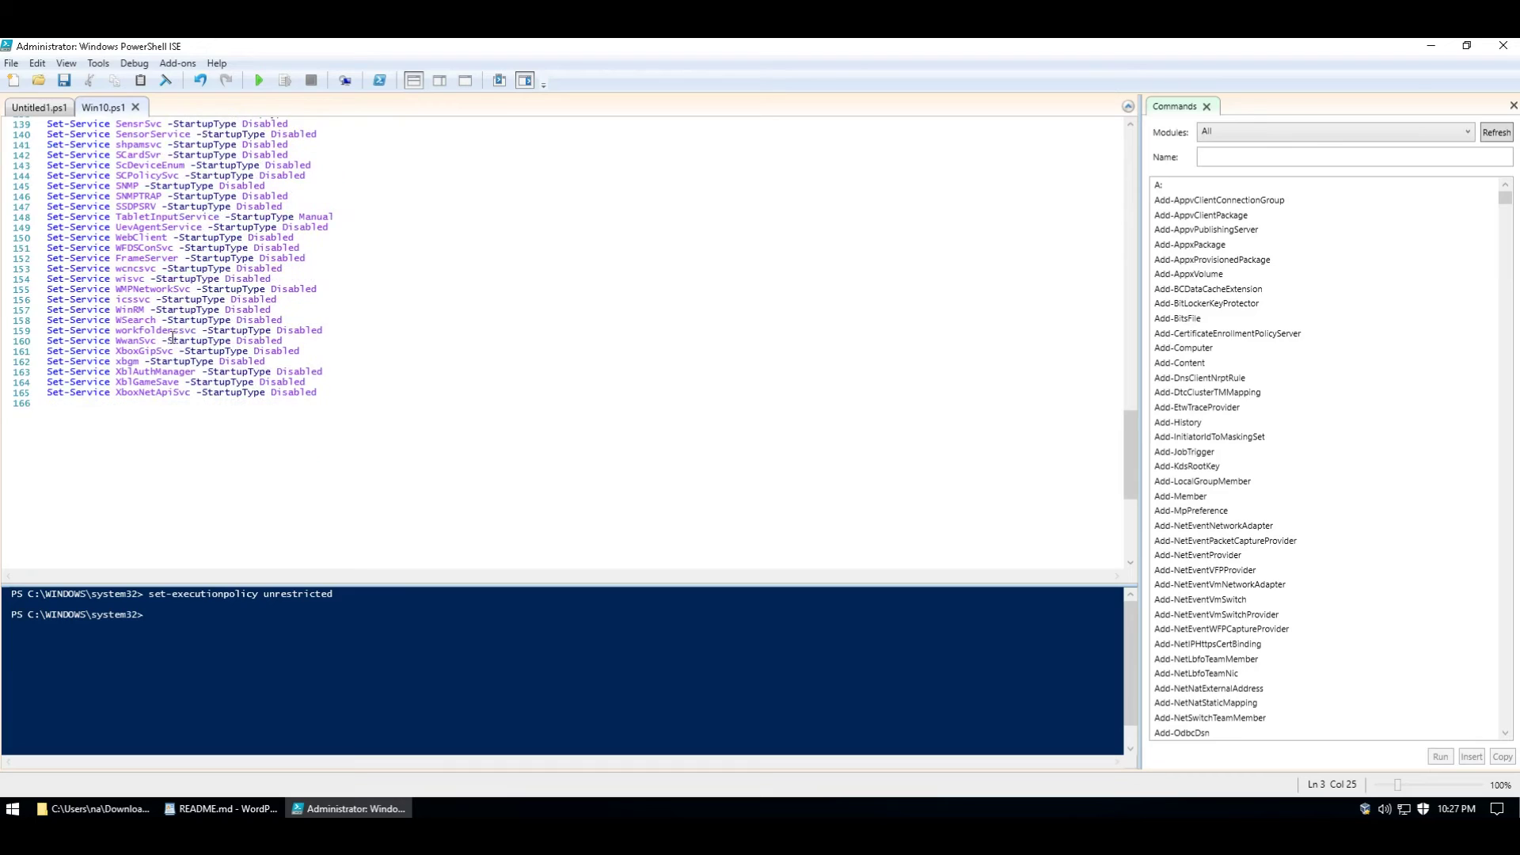
# Enlarge the console area below the script and close Win10.ps1.
pyautogui.click(140, 410)
pyautogui.moveTo(414, 581); pyautogui.dragTo(419, 428)
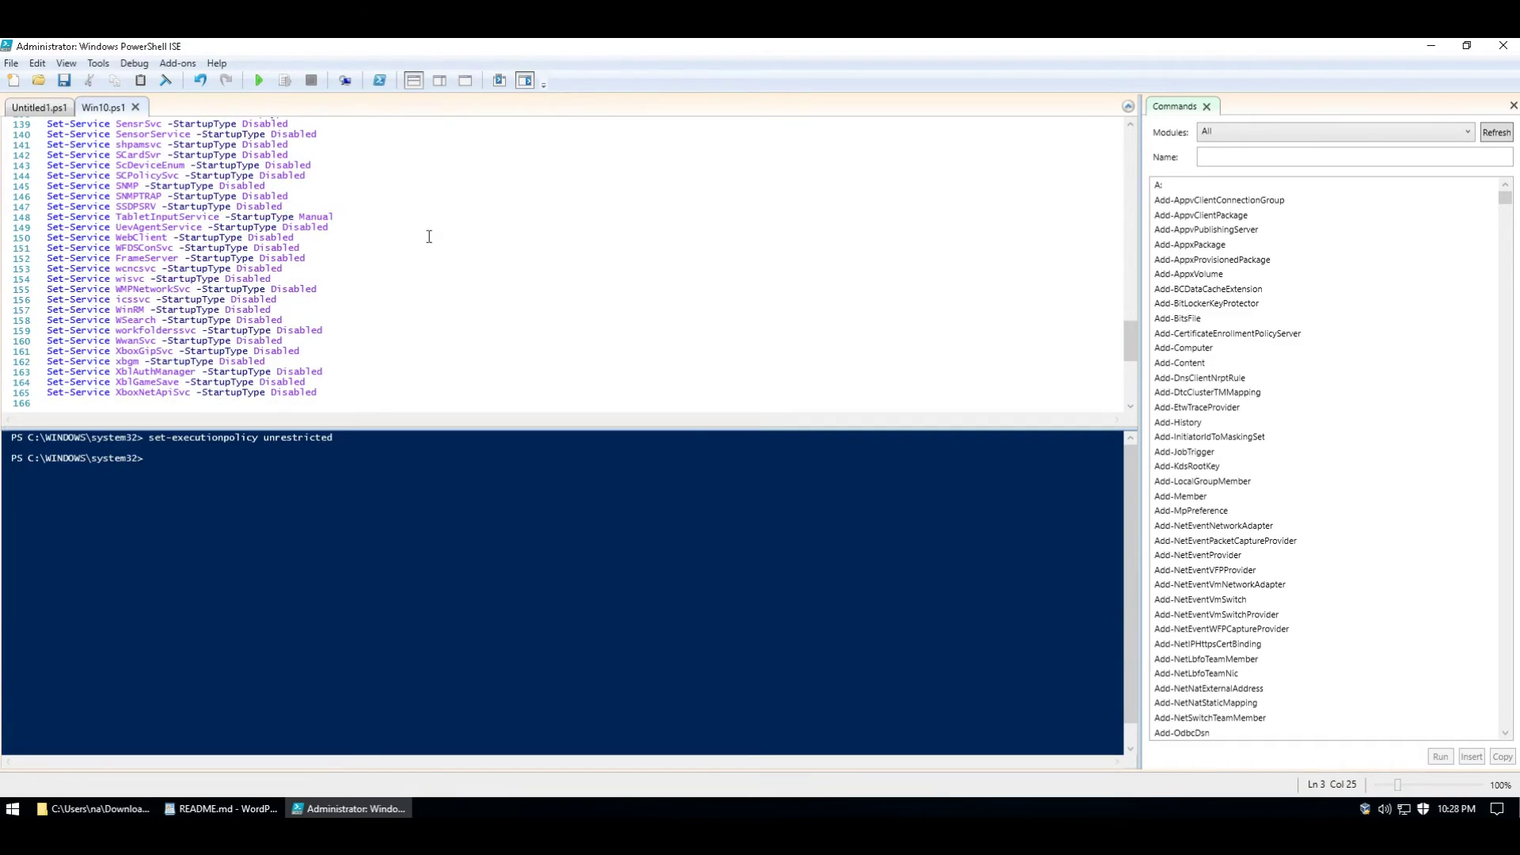
pyautogui.click(135, 107)
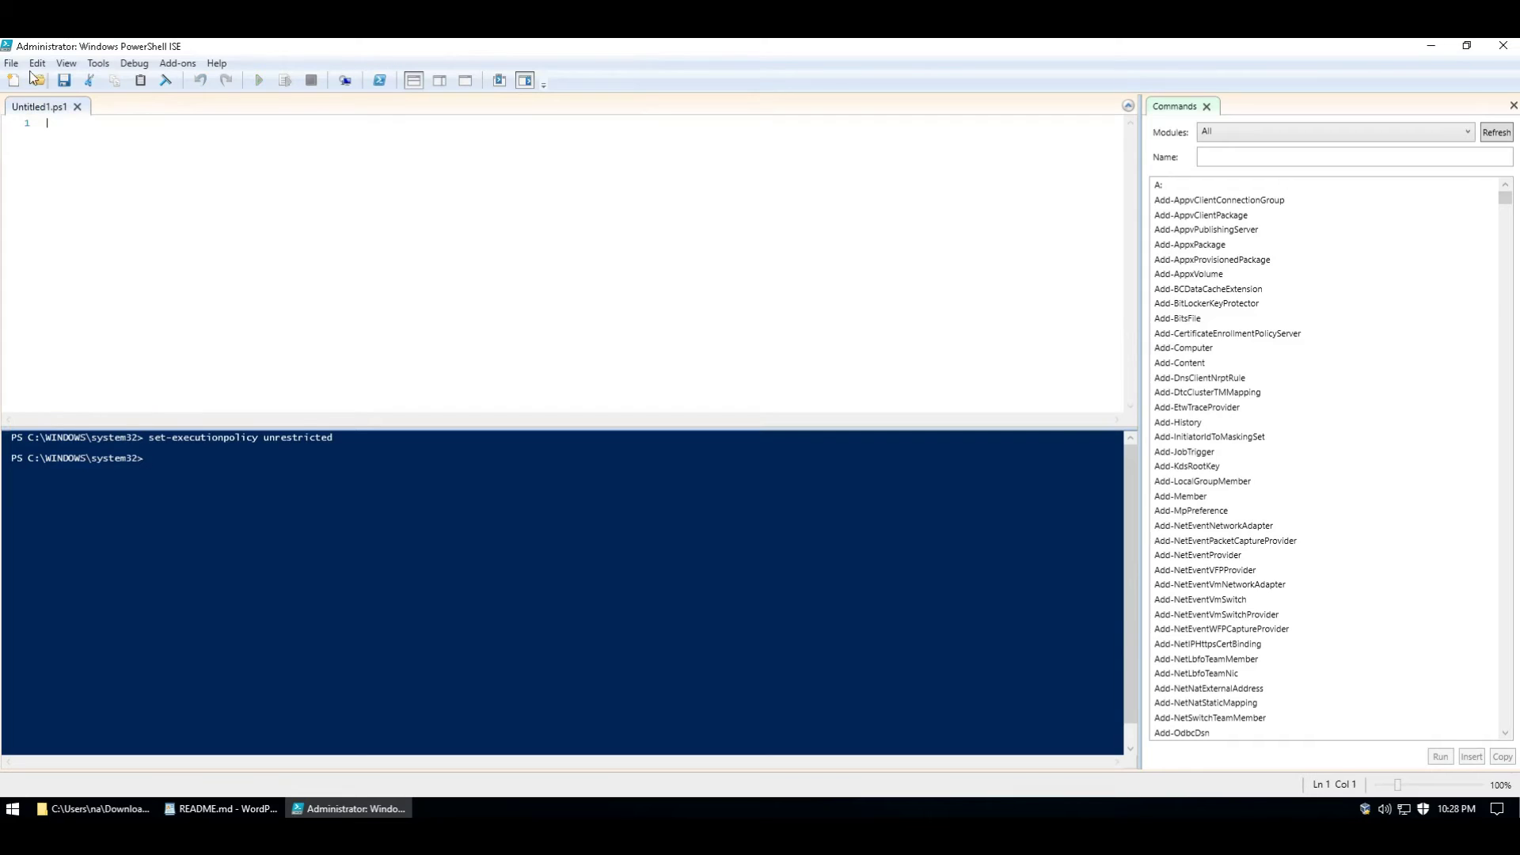
# Open Win10.ps1 again from the TBYPFWX-master folder in Downloads.
pyautogui.click(38, 84)
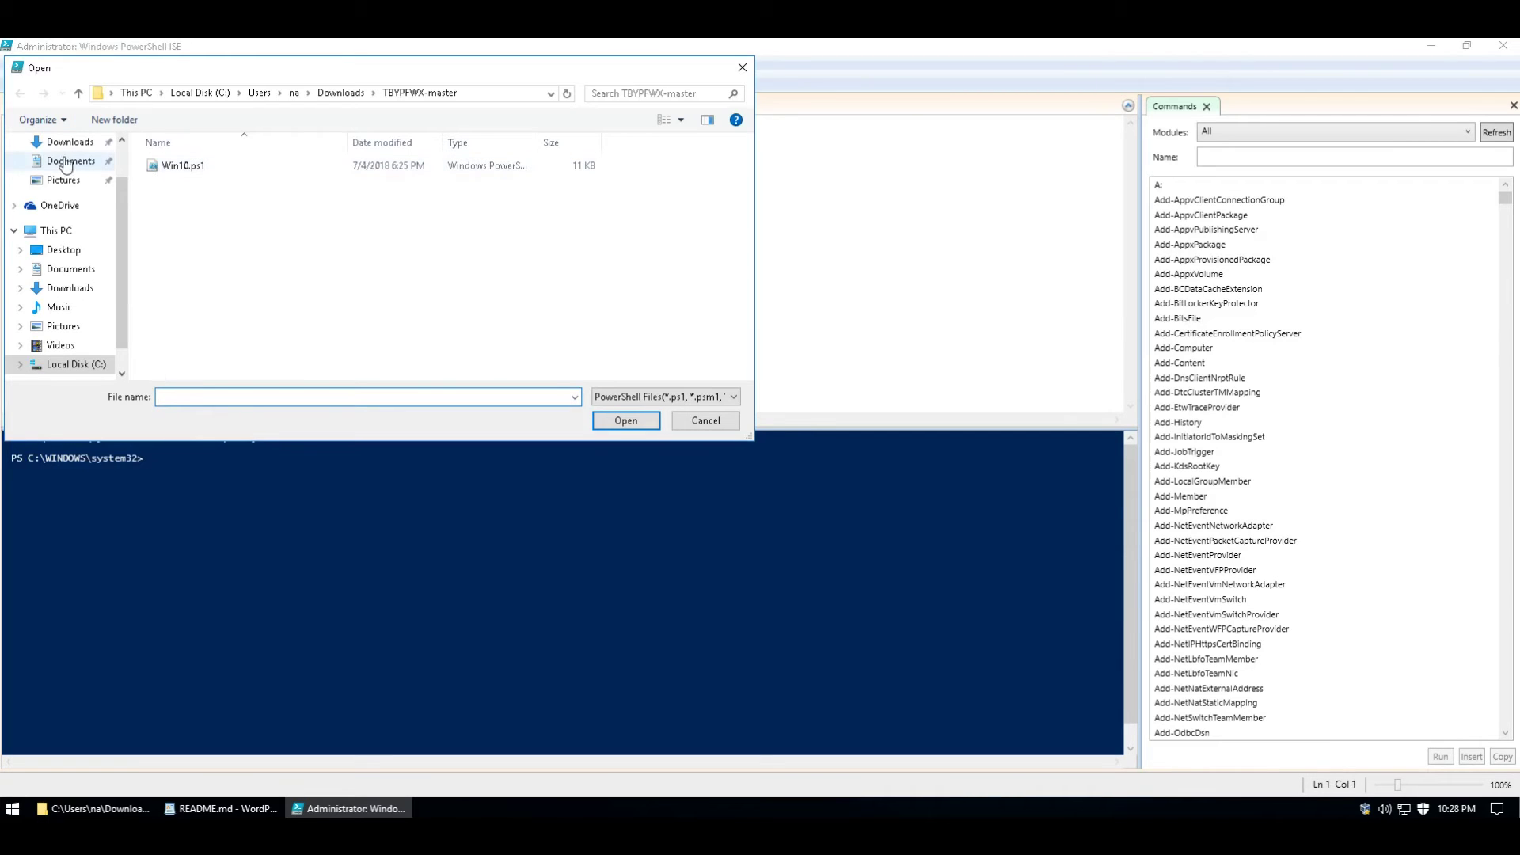
pyautogui.click(61, 144)
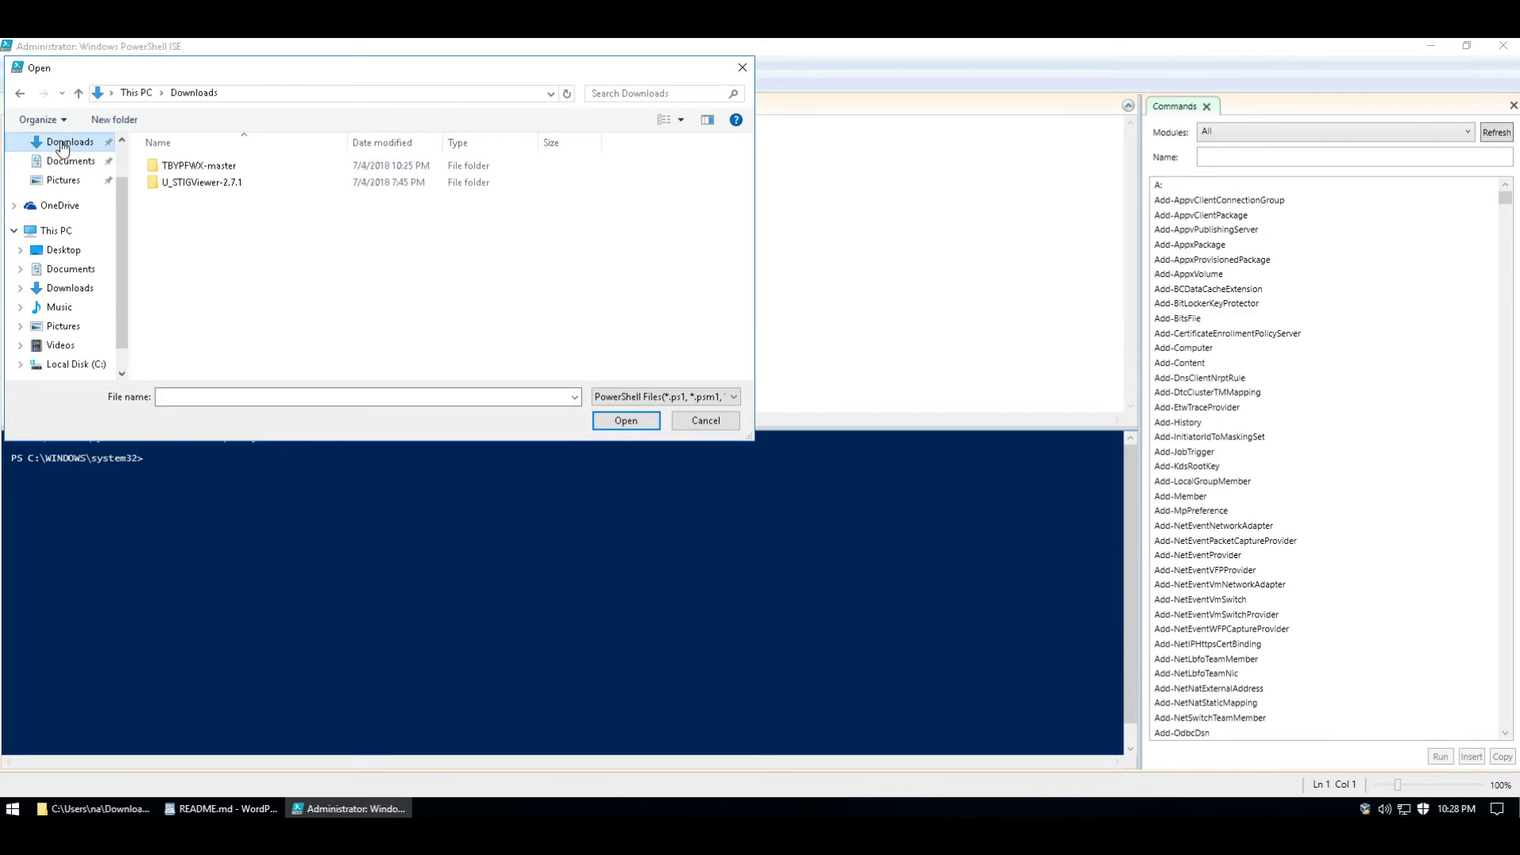
pyautogui.doubleClick(172, 165)
pyautogui.click(175, 167)
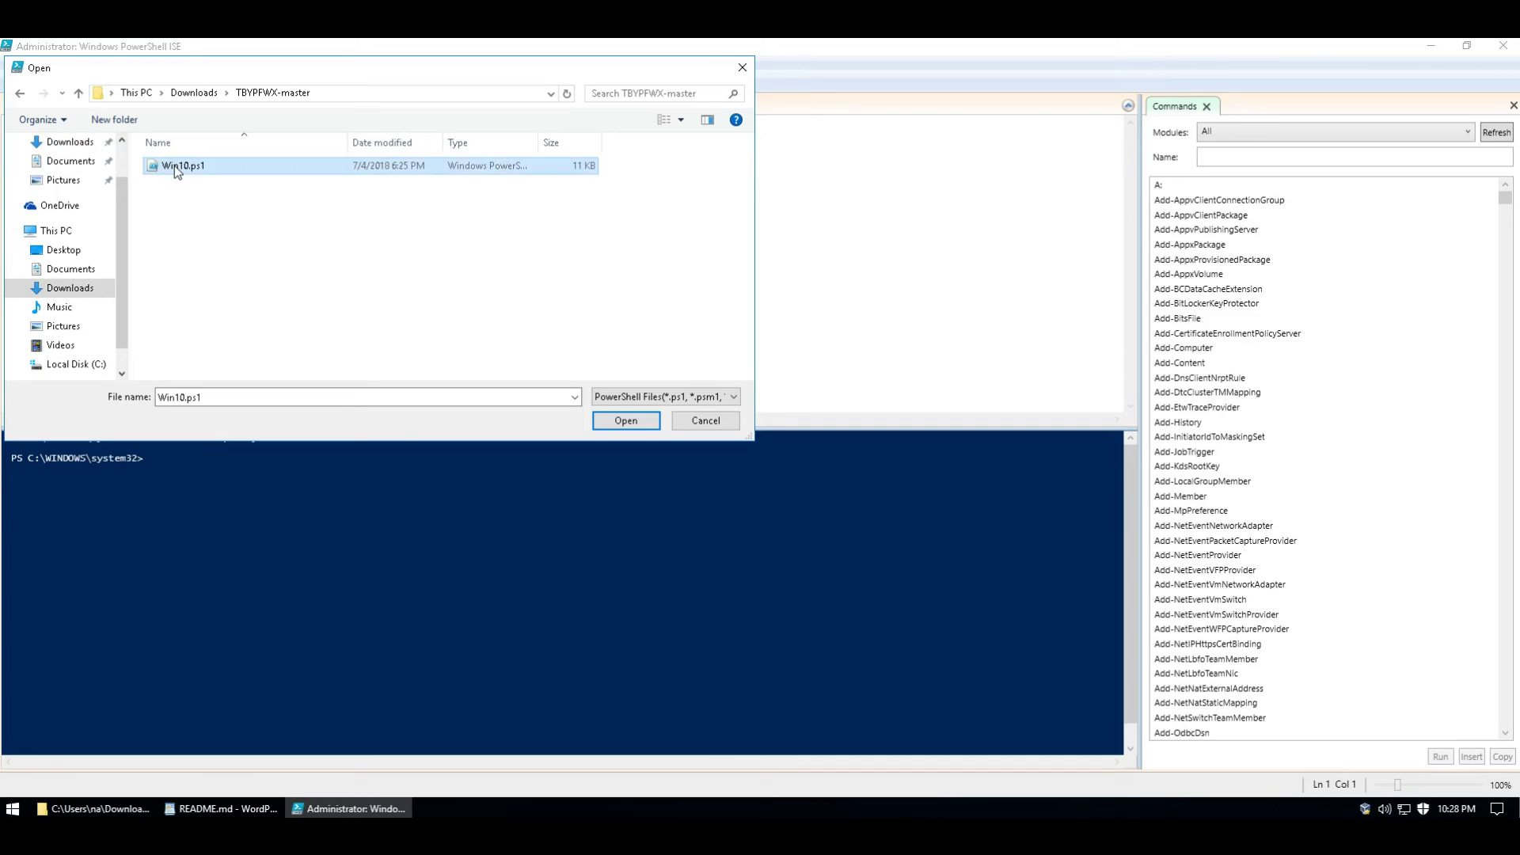
pyautogui.click(654, 425)
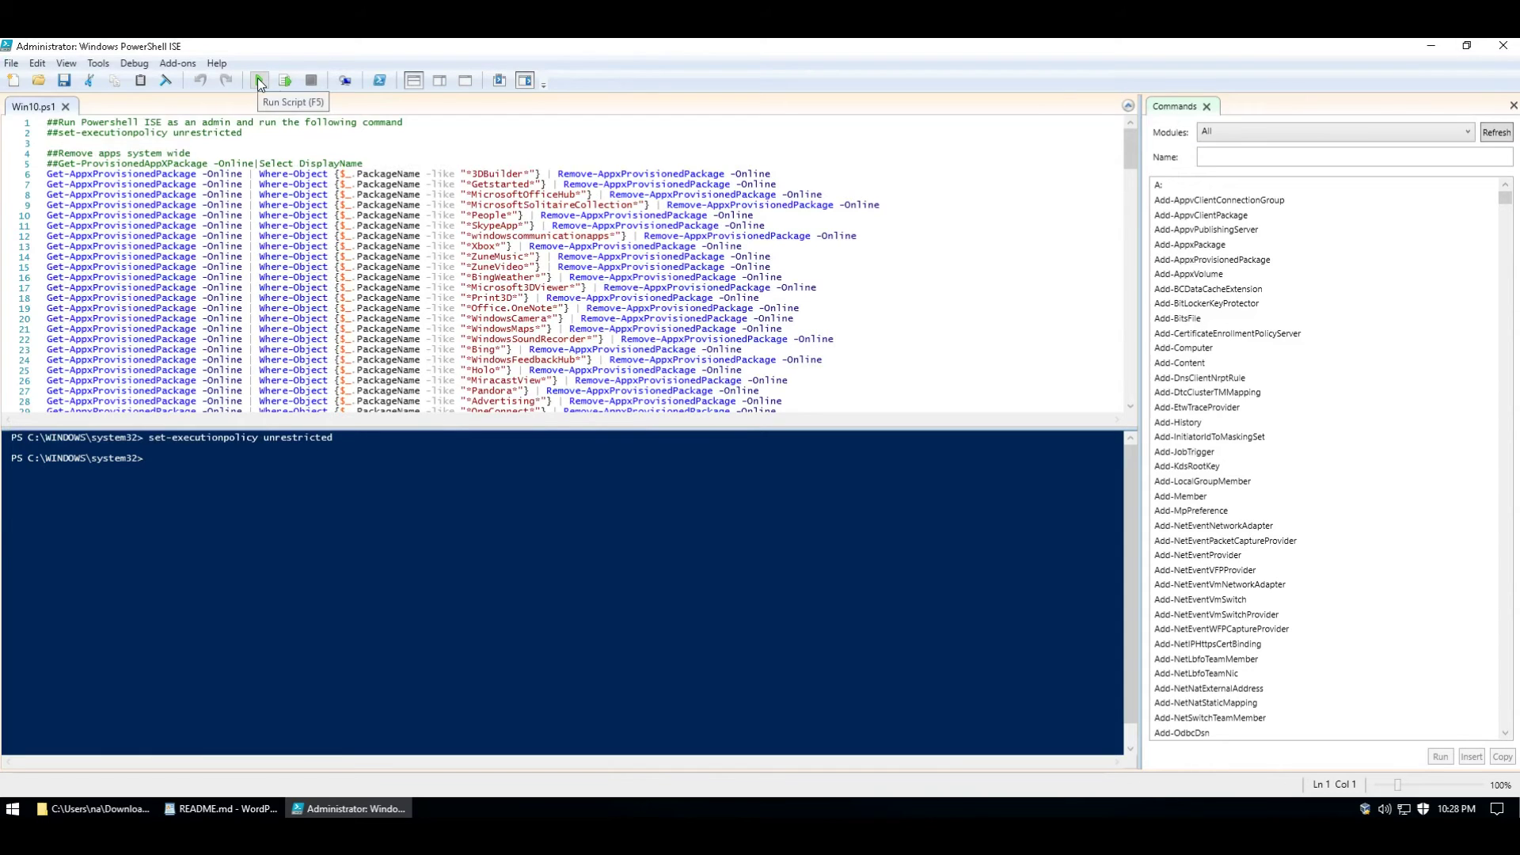
# Run the Win10.ps1 script, and display the Services list in Computer Management.
pyautogui.click(258, 78)
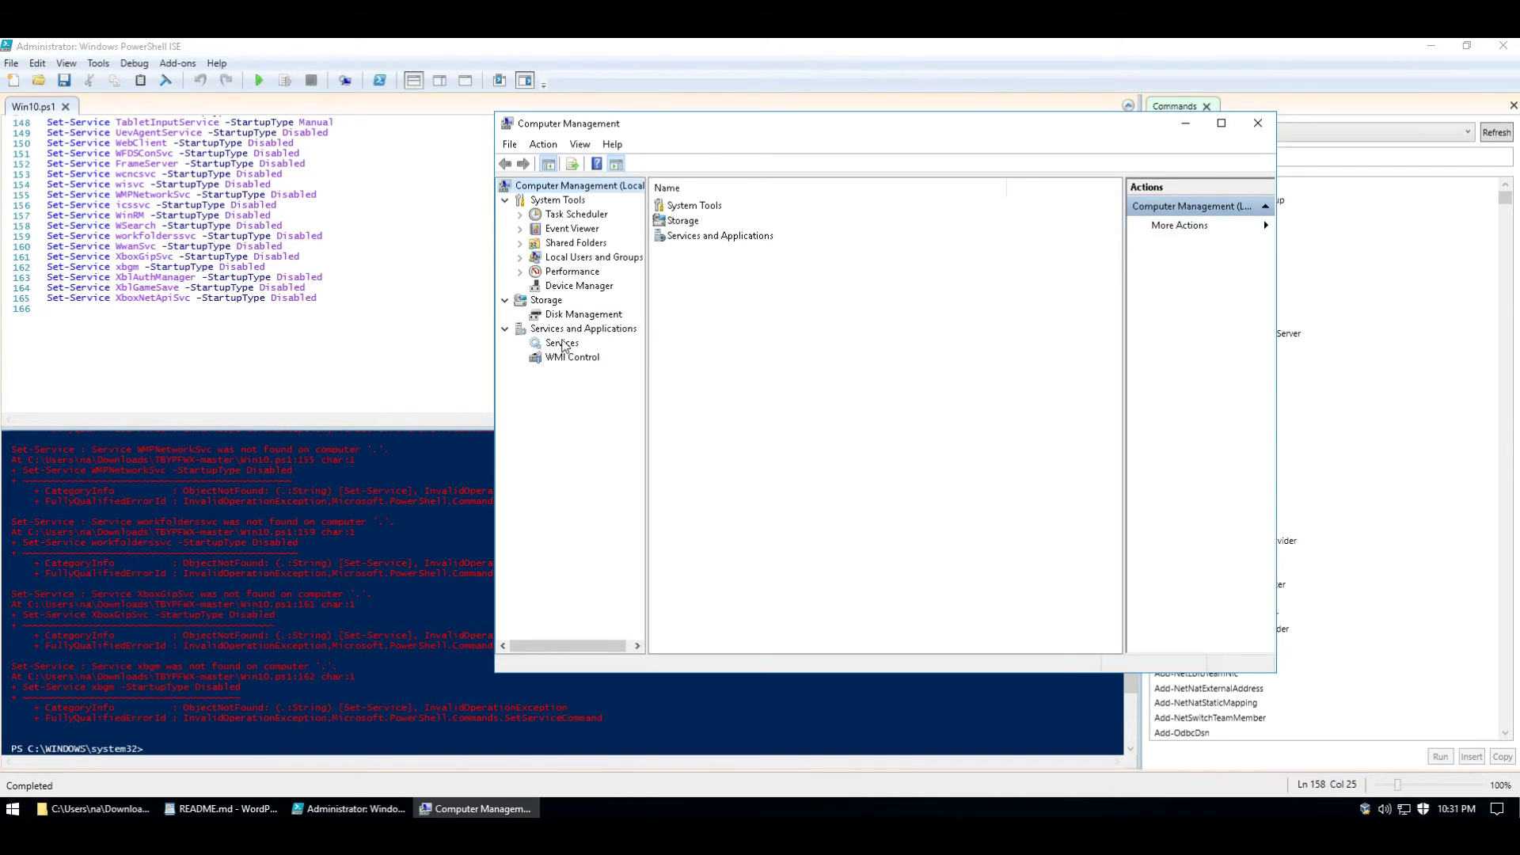
pyautogui.click(561, 341)
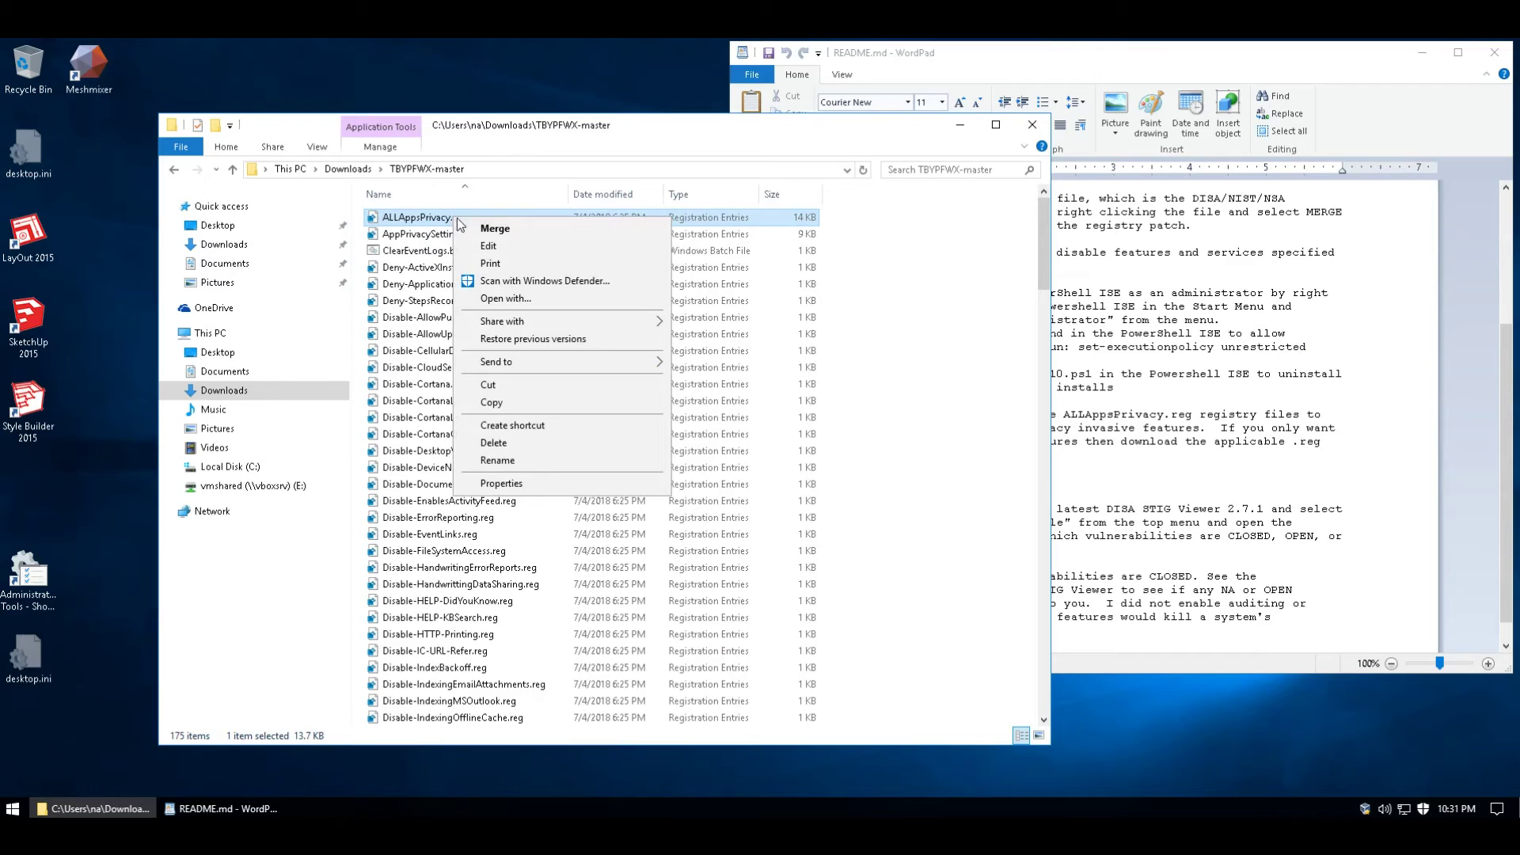
# Merge ALLAppsPrivacy.reg into the registry, allowing Registry Editor to make changes and confirming the import.
pyautogui.click(506, 229)
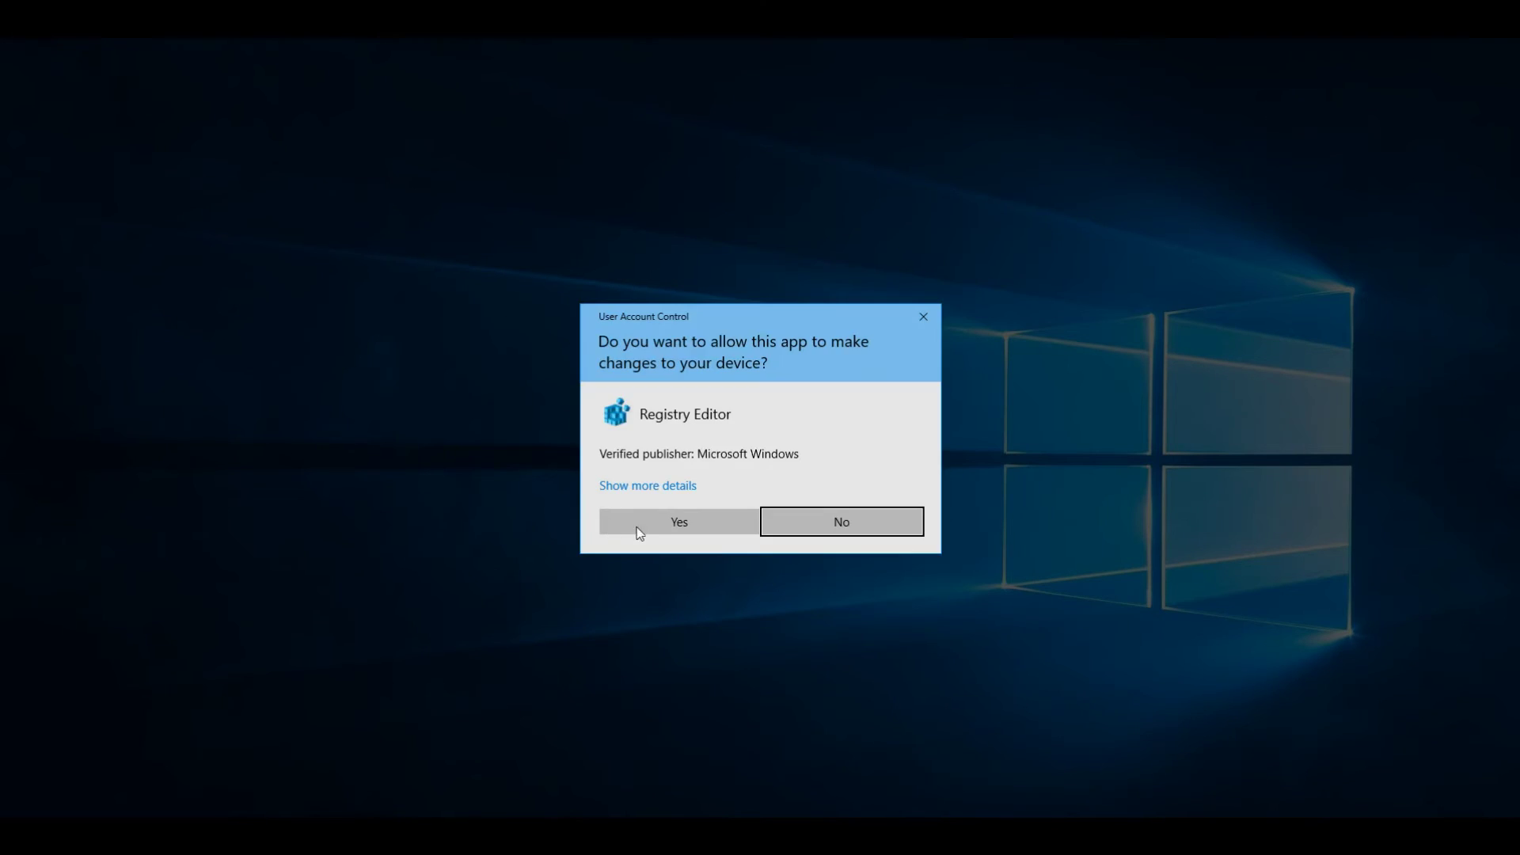
pyautogui.click(652, 526)
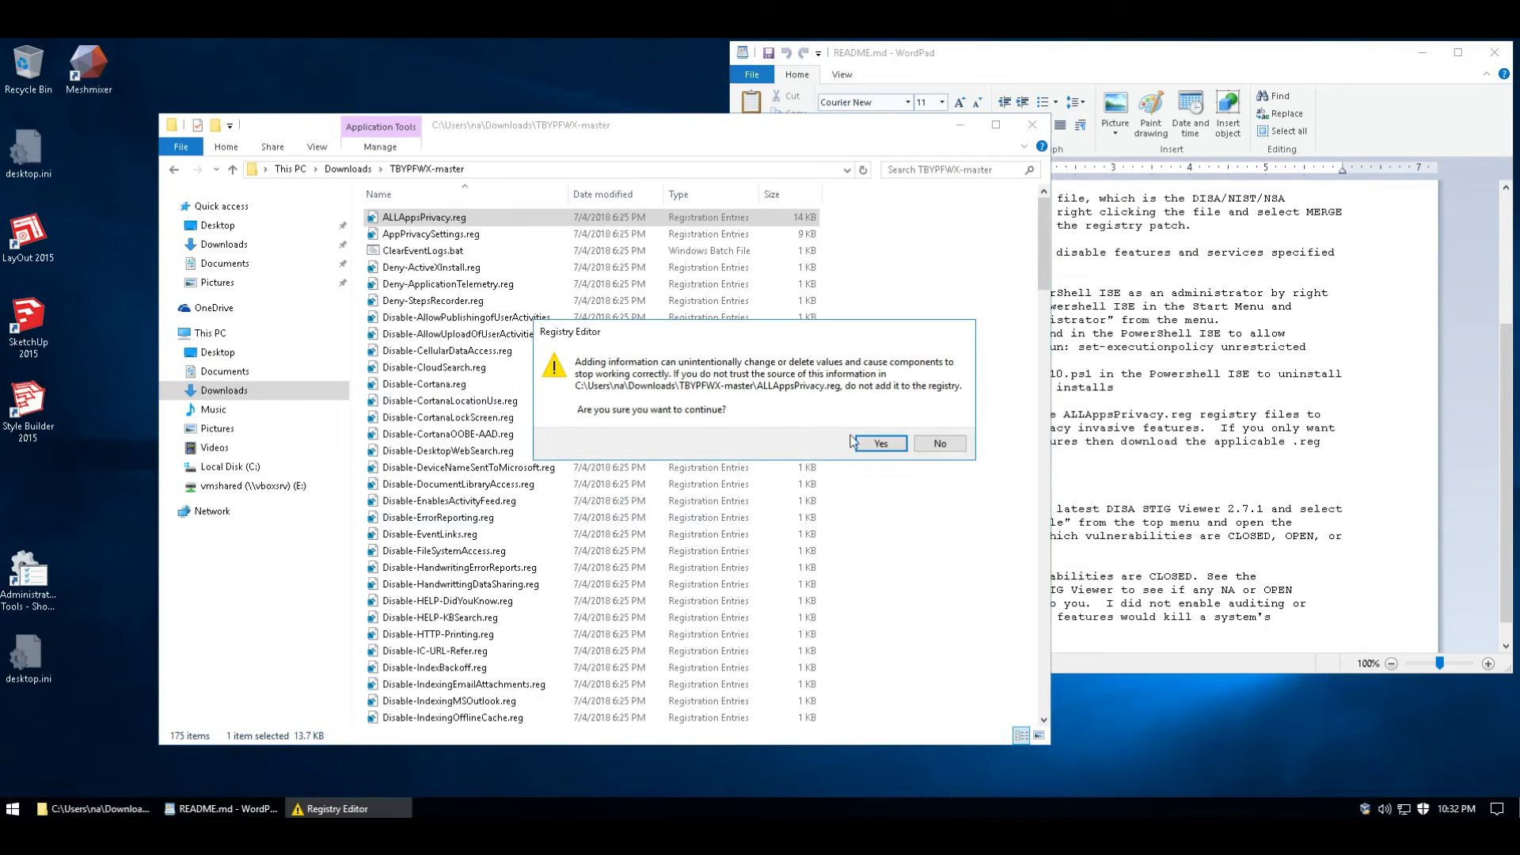
pyautogui.click(877, 442)
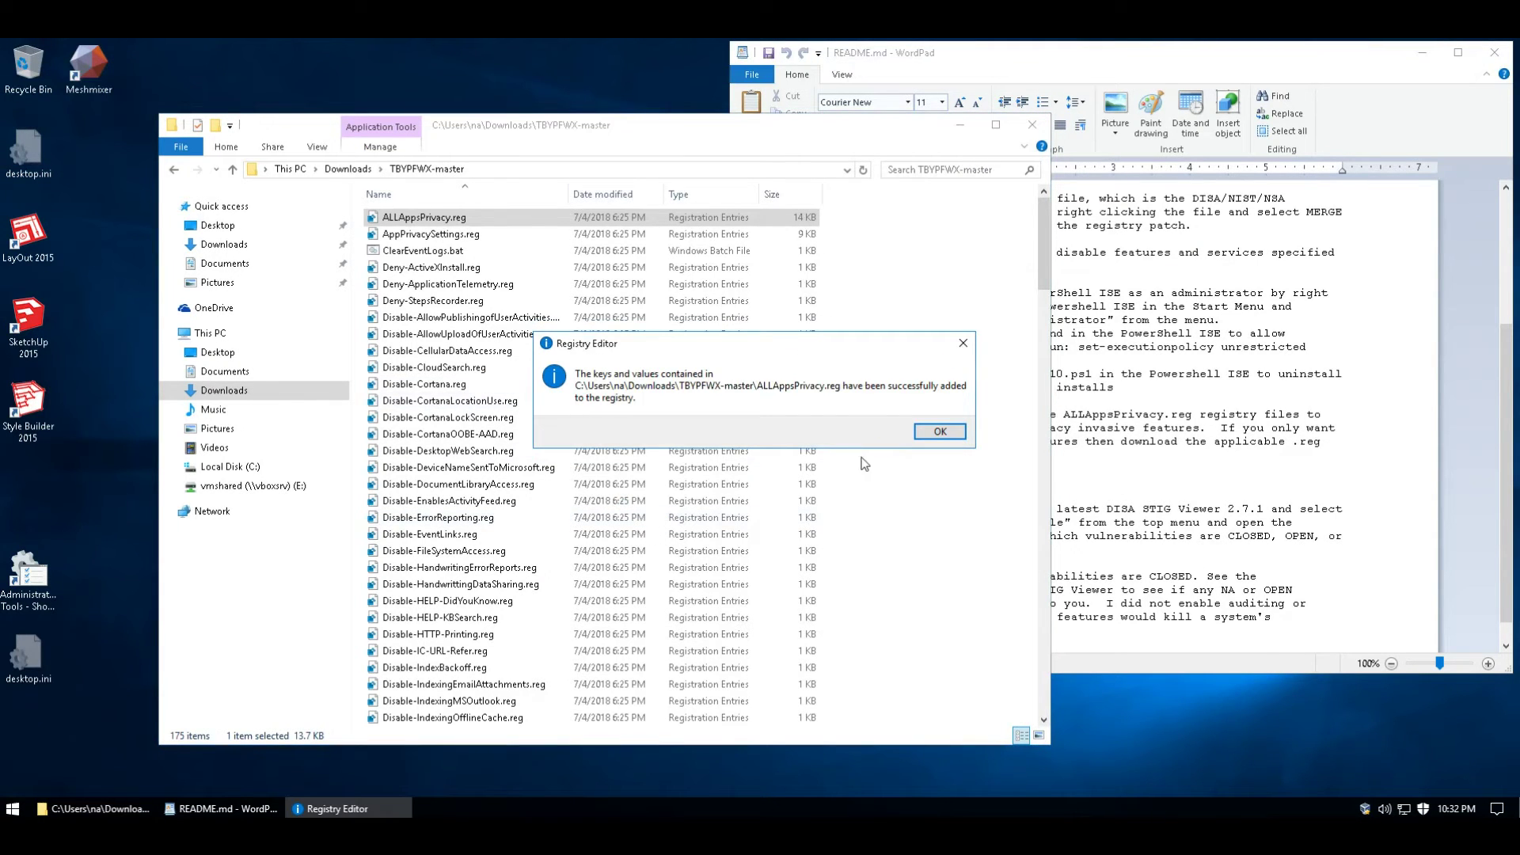
pyautogui.click(940, 431)
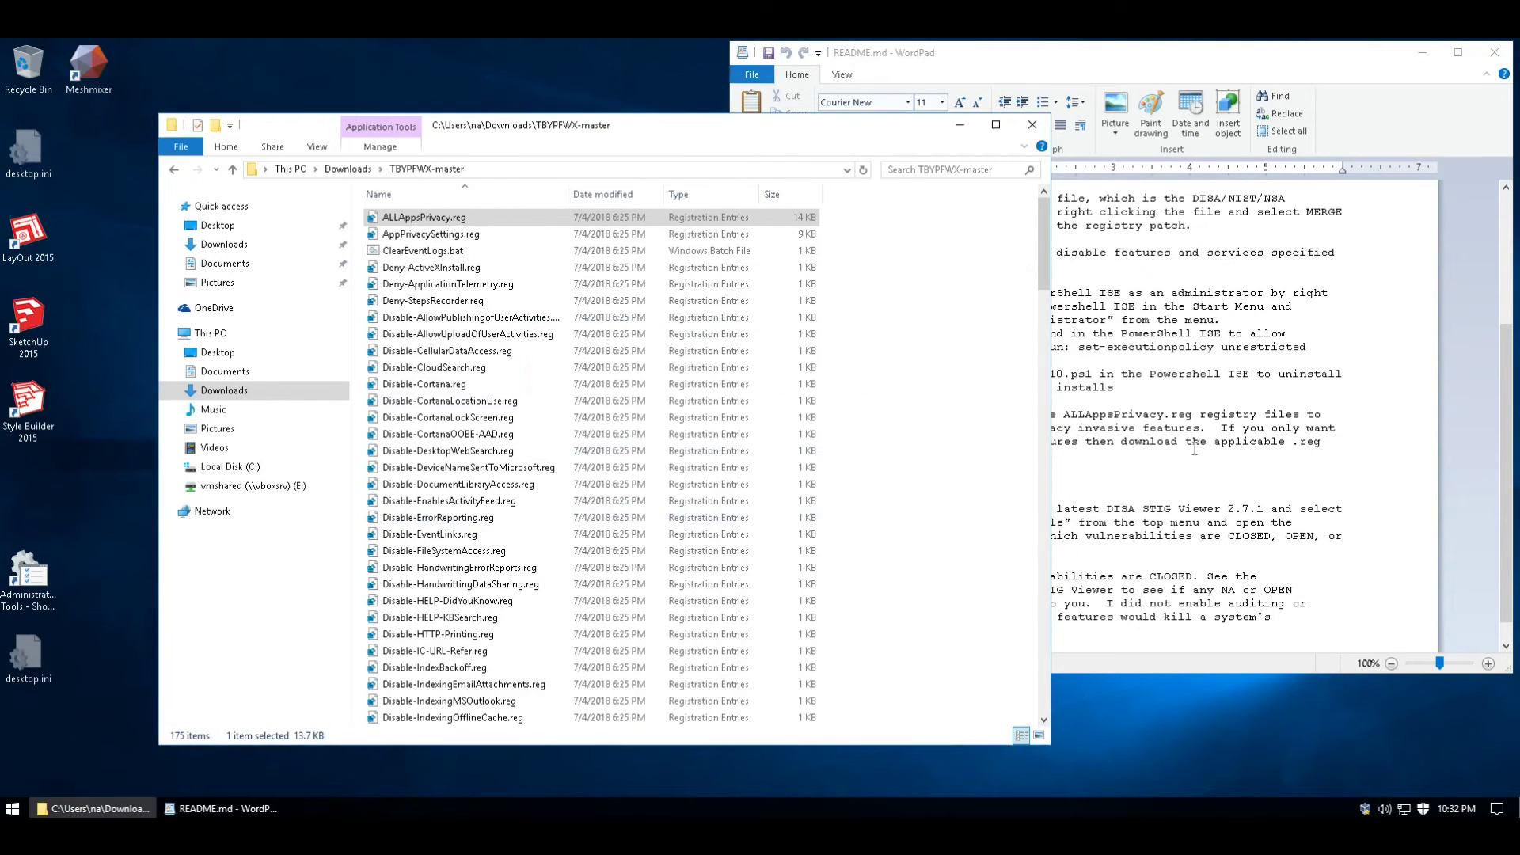
# Check the remaining README instructions through the closing notes, and bring up the available file actions for ClearEventLogs.bat.
pyautogui.click(1191, 414)
pyautogui.scroll(-2, 1178, 369)
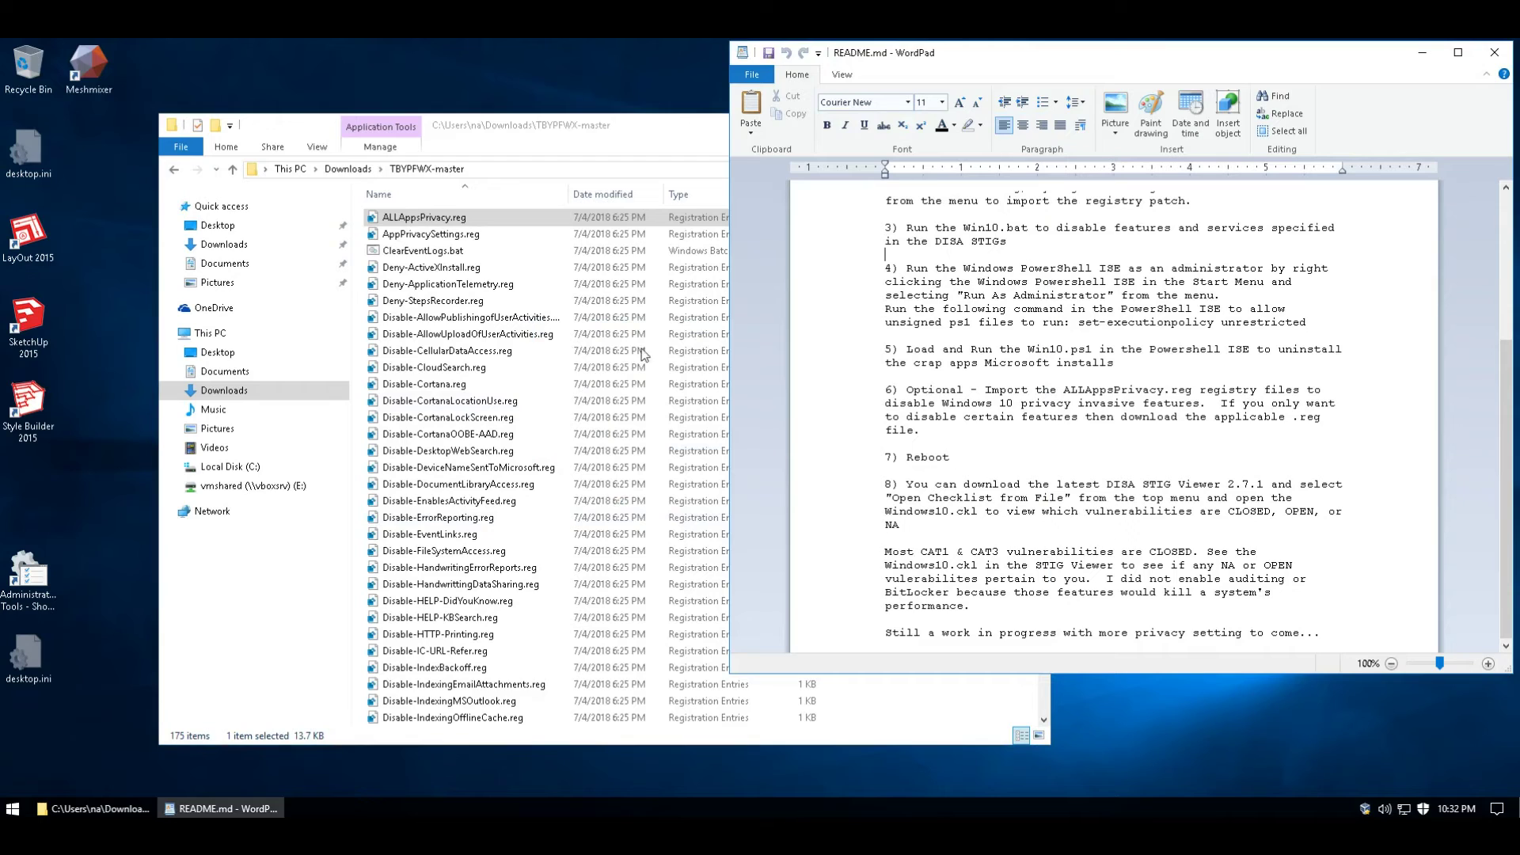
pyautogui.click(428, 250)
pyautogui.rightClick(433, 251)
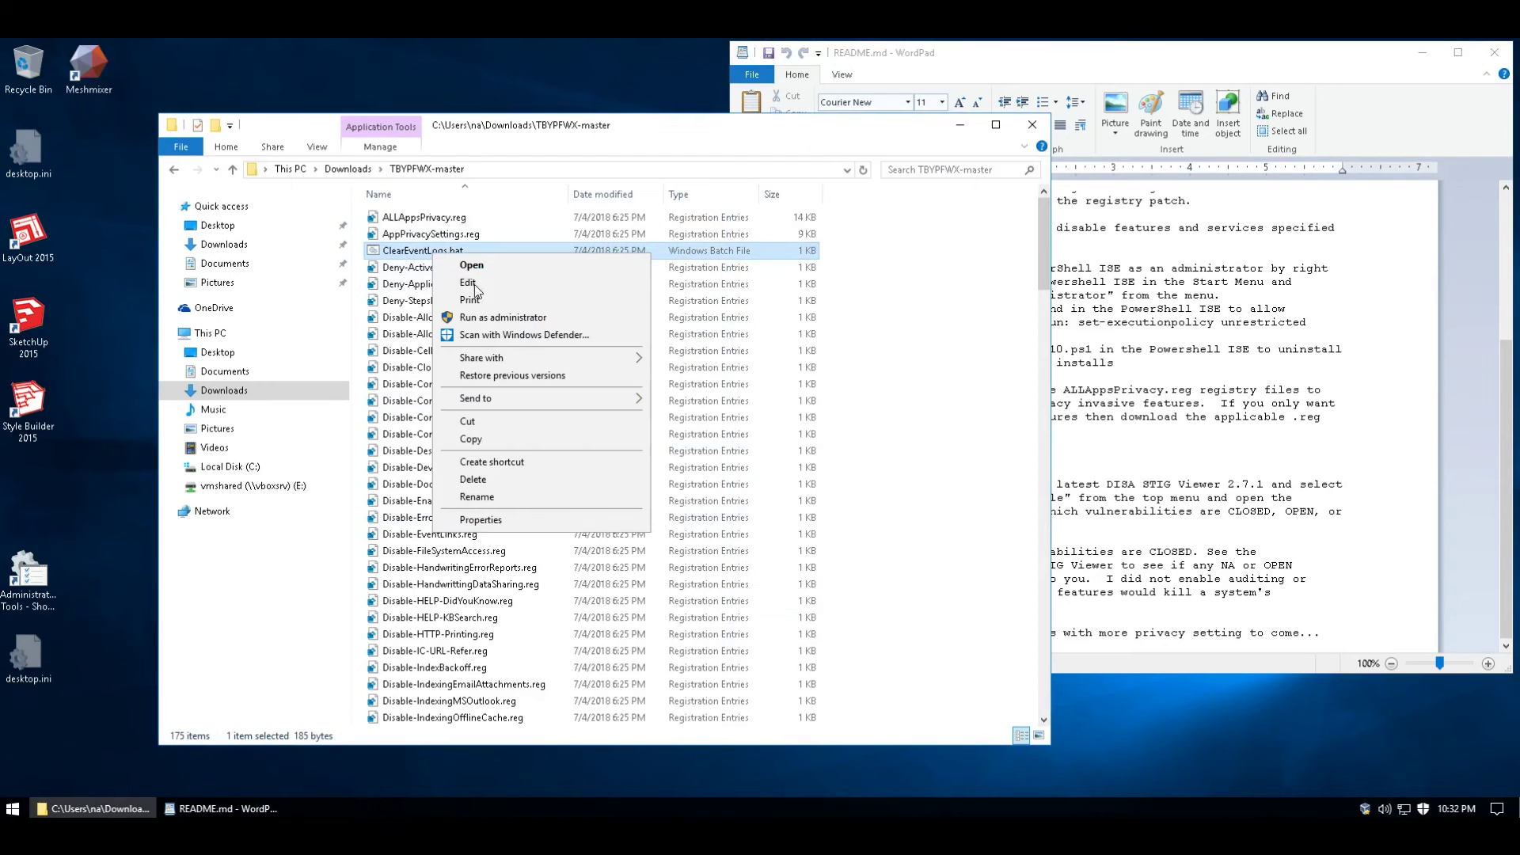
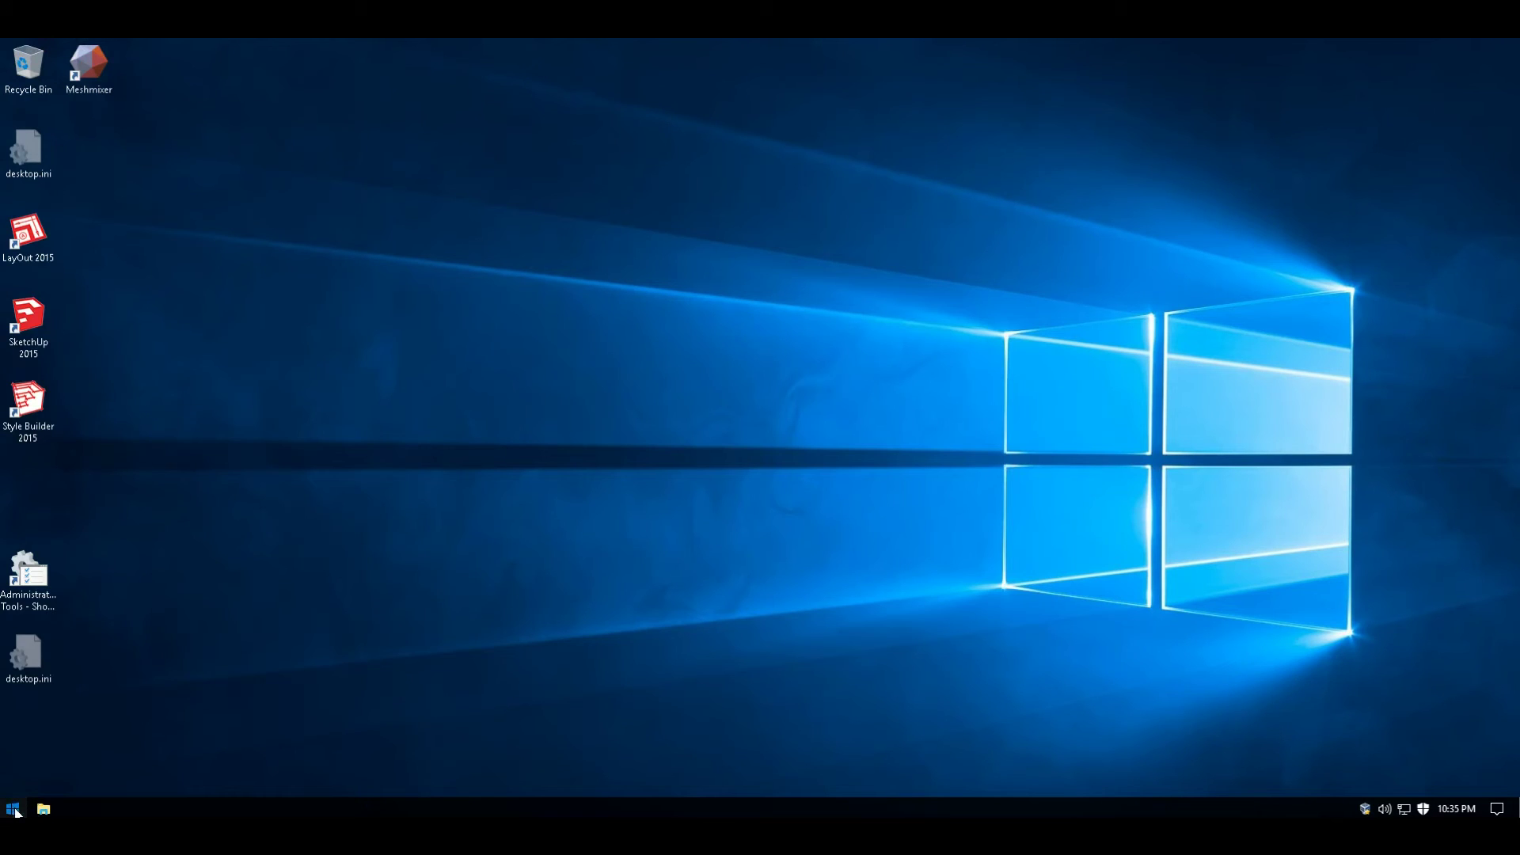
# Restart the computer.
pyautogui.click(12, 808)
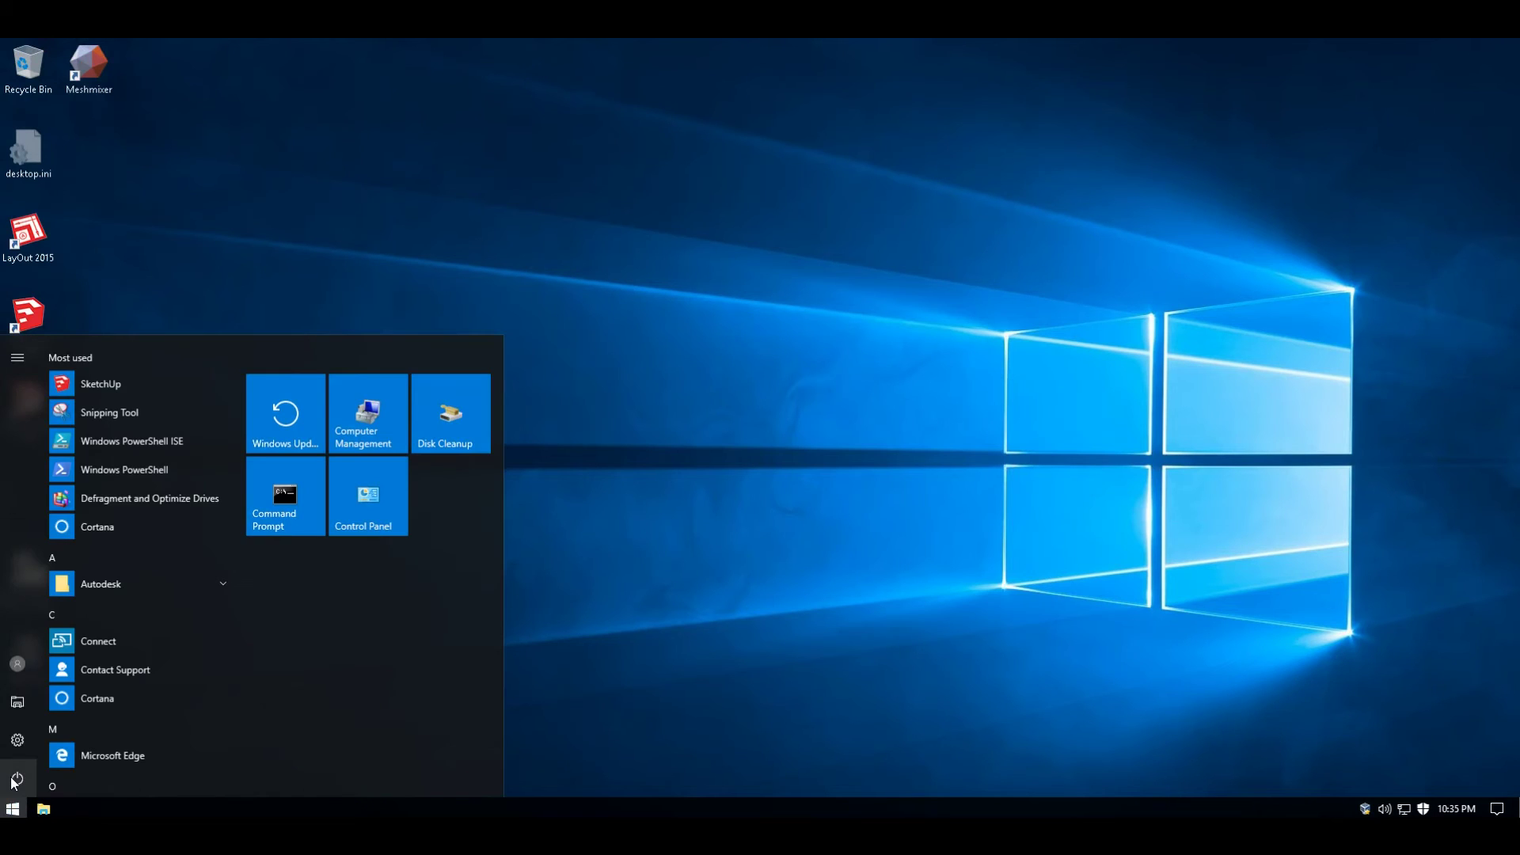
pyautogui.click(15, 780)
pyautogui.click(28, 736)
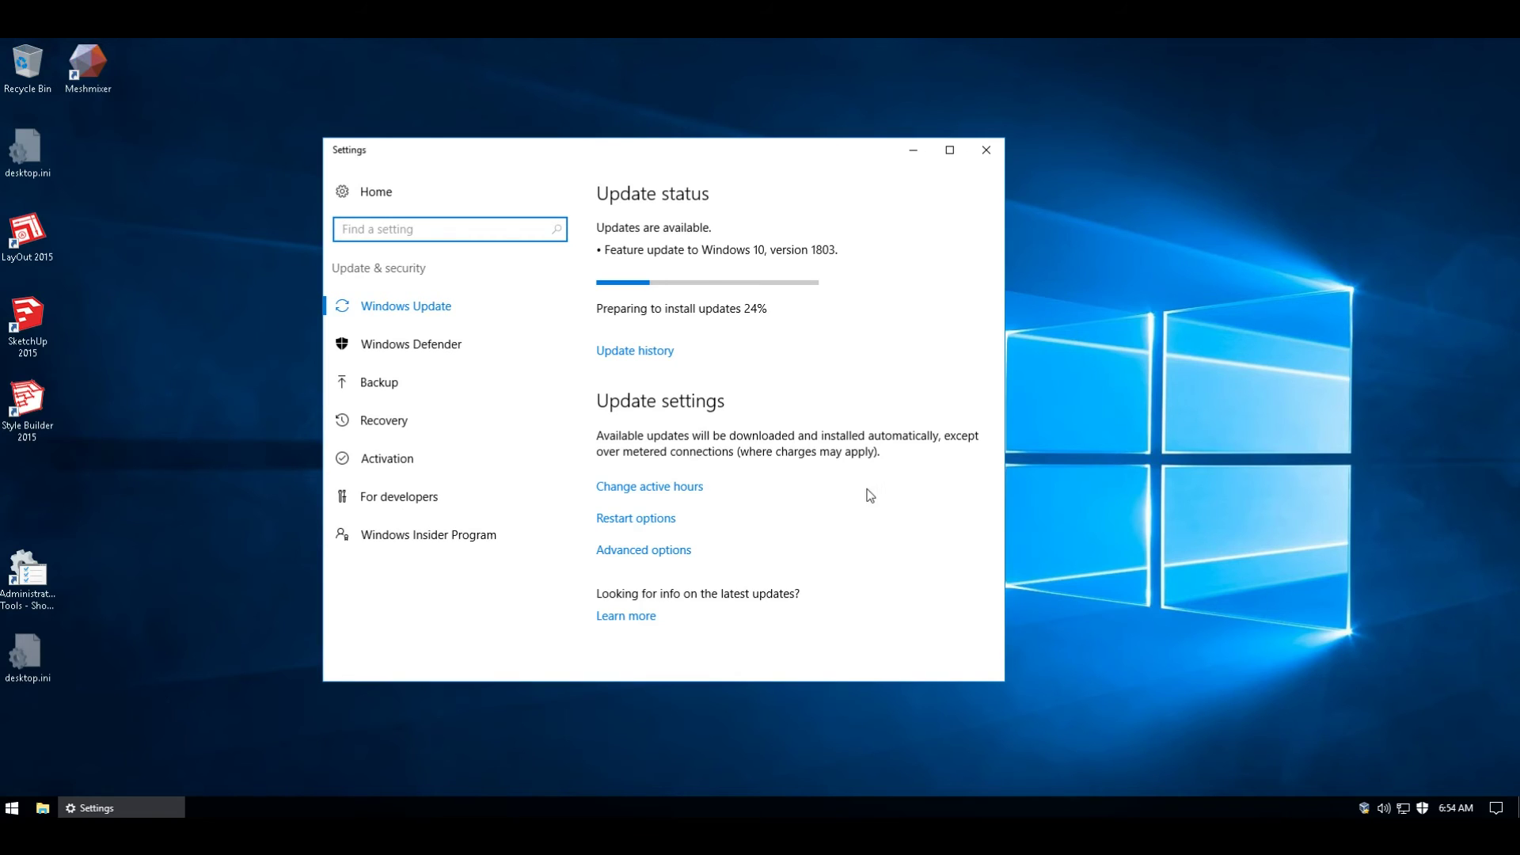
# Open the Windows Defender settings and review the cloud-based protection, automatic sample submission and exclusions sections.
pyautogui.click(1422, 808)
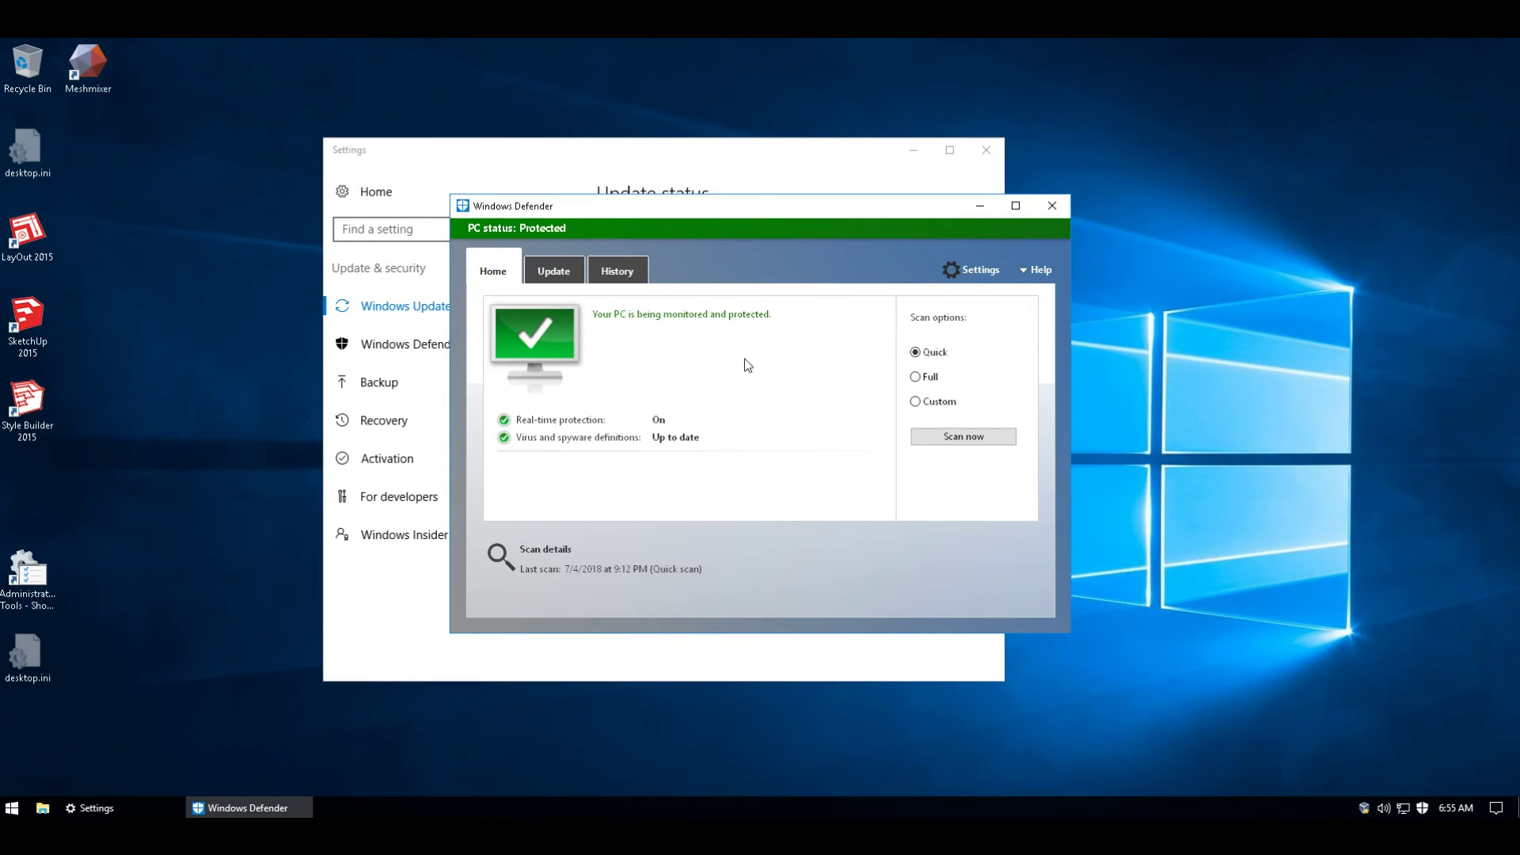
pyautogui.click(972, 271)
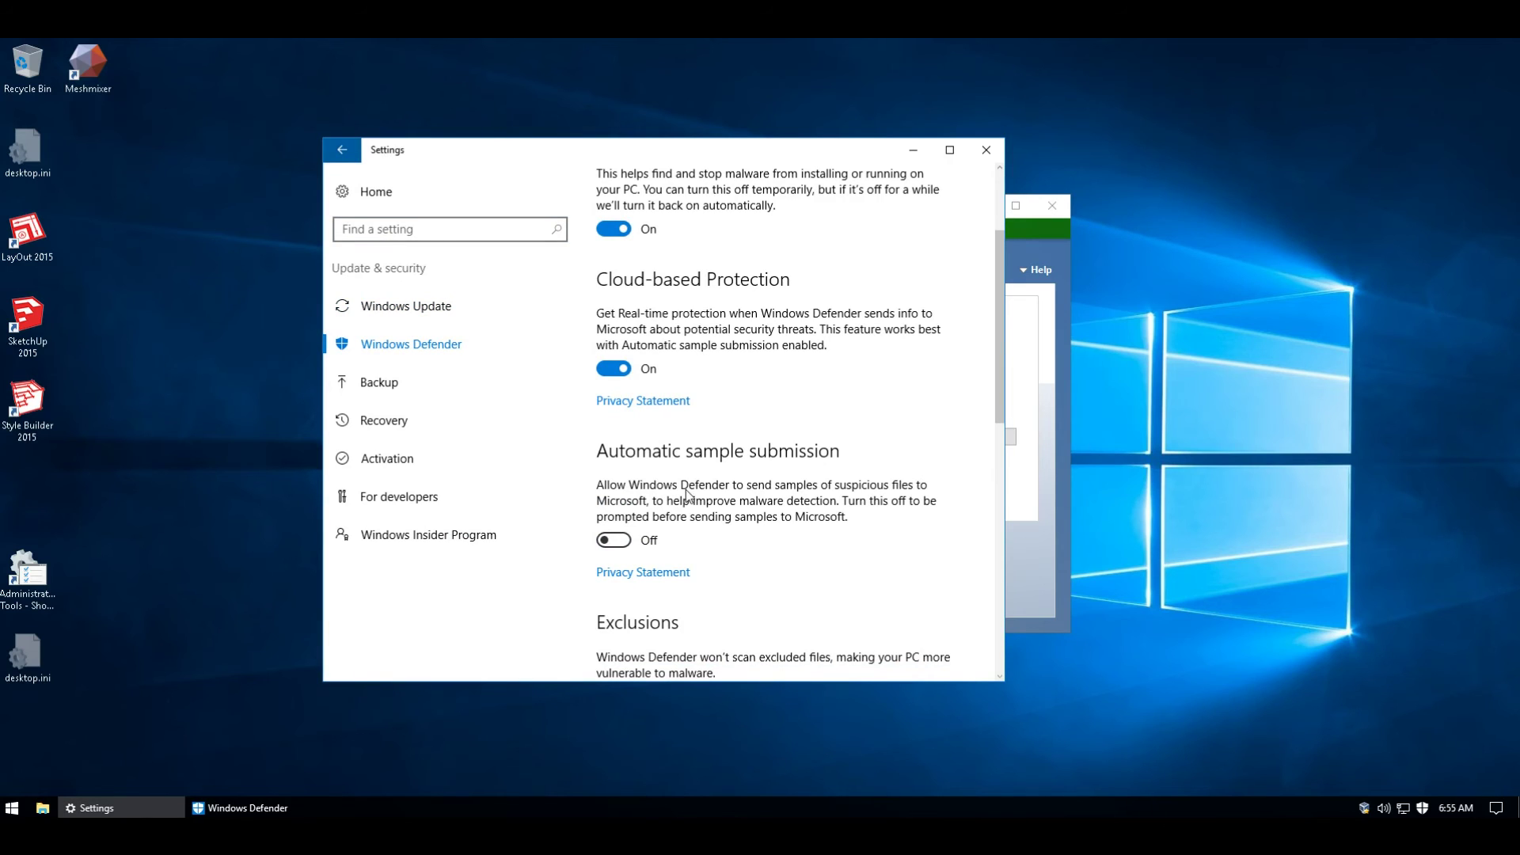
pyautogui.scroll(-2, 689, 494)
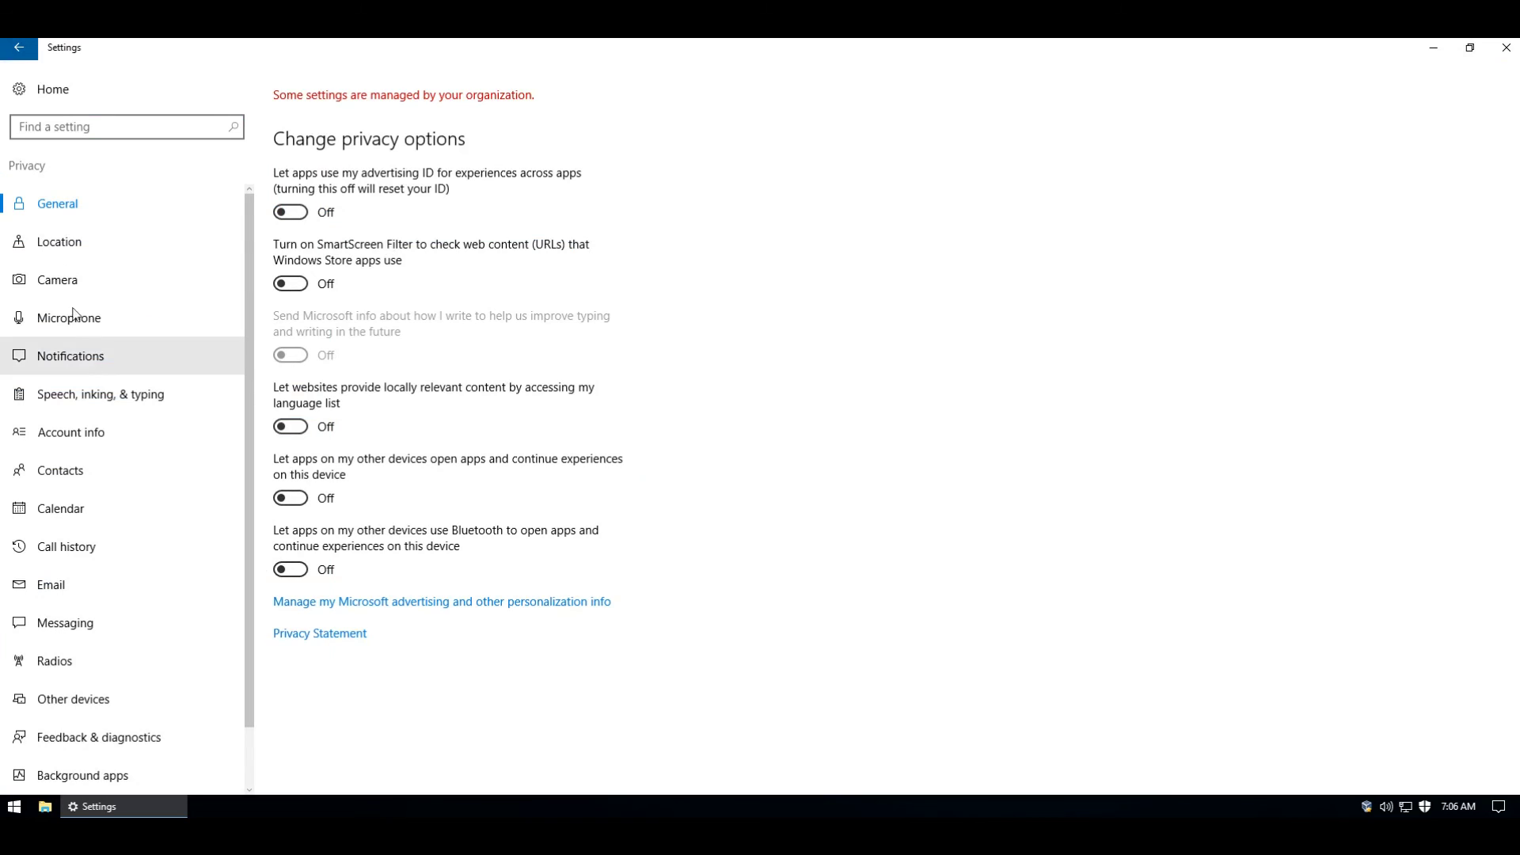
# Review the Location, Camera and General privacy settings, and open the Background apps page.
pyautogui.click(56, 245)
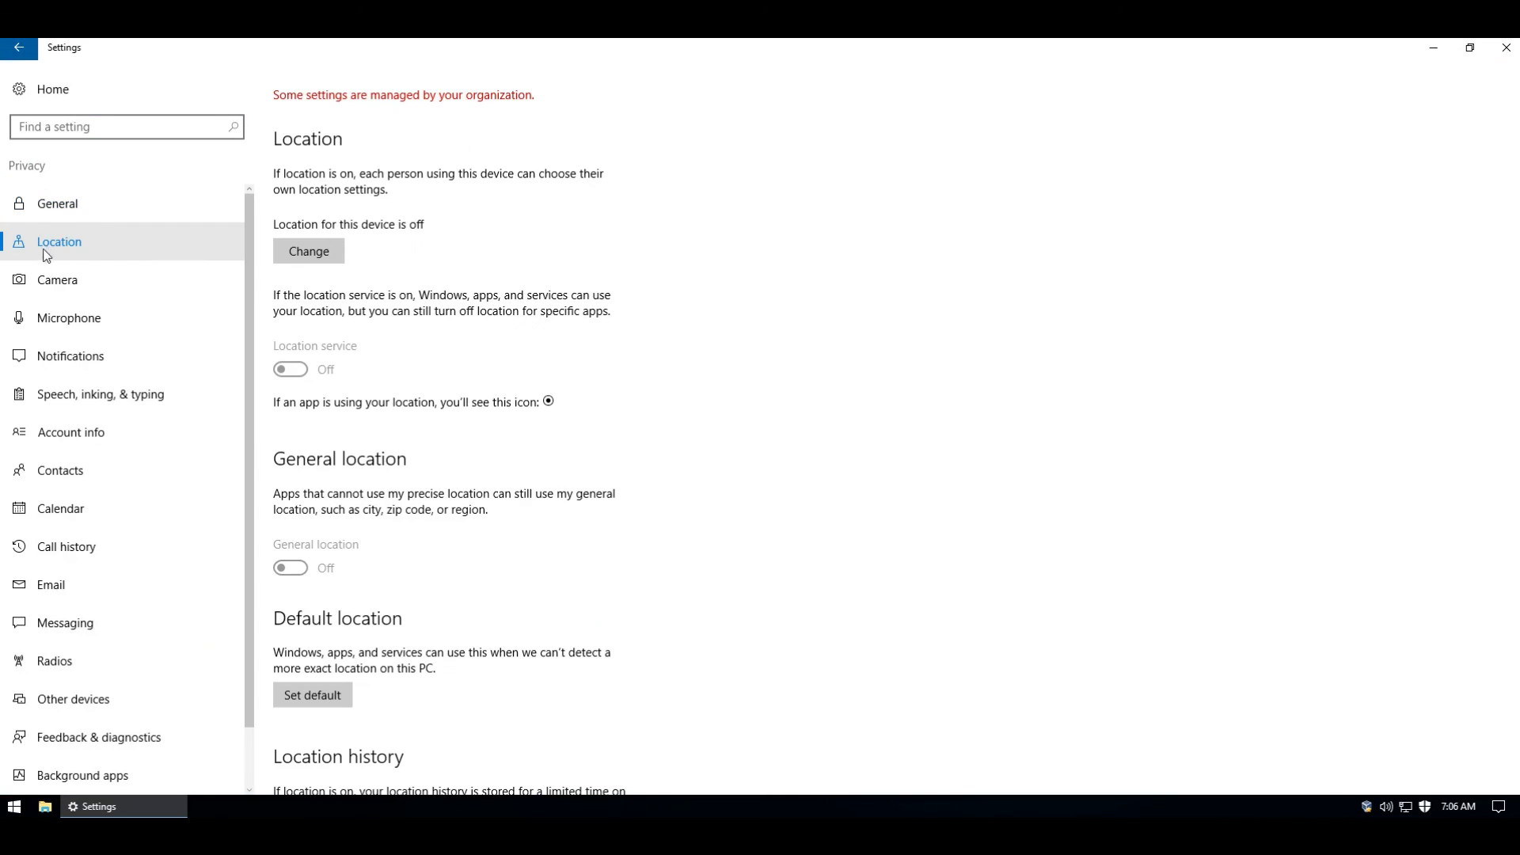
pyautogui.click(43, 279)
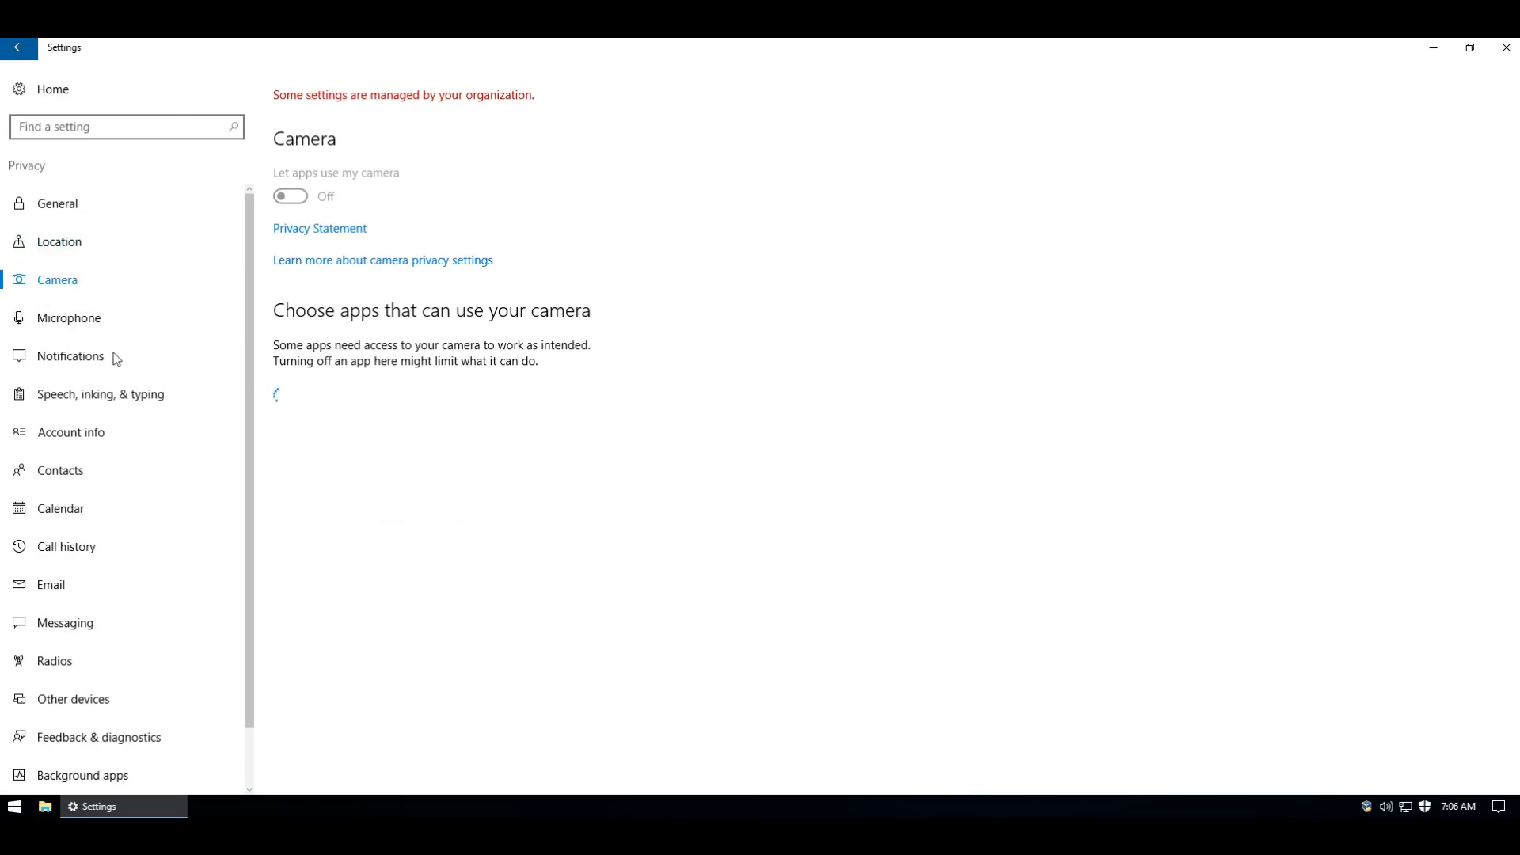
pyautogui.click(58, 247)
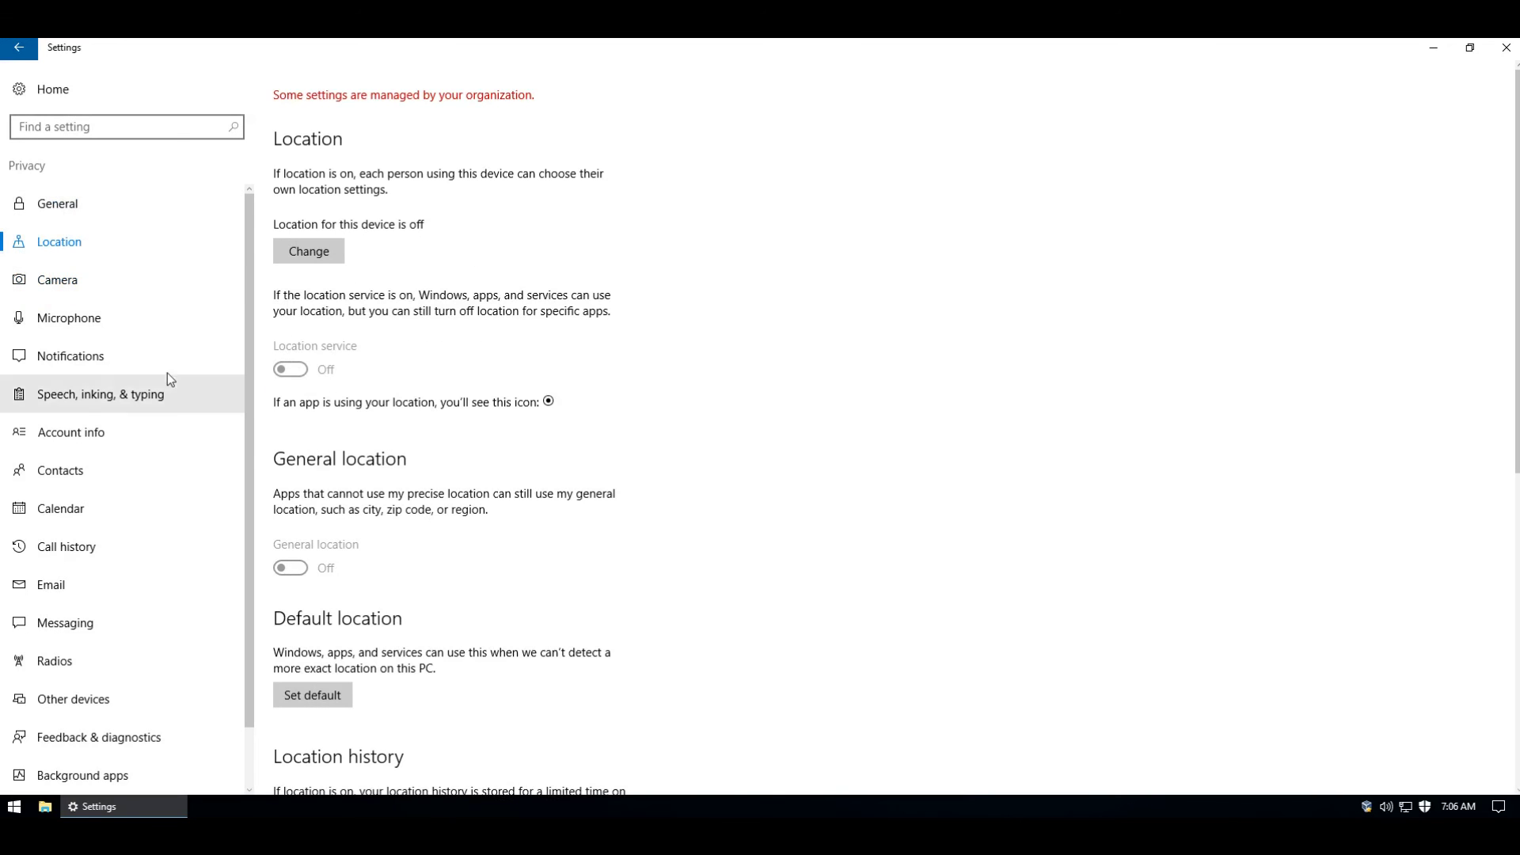
pyautogui.click(61, 209)
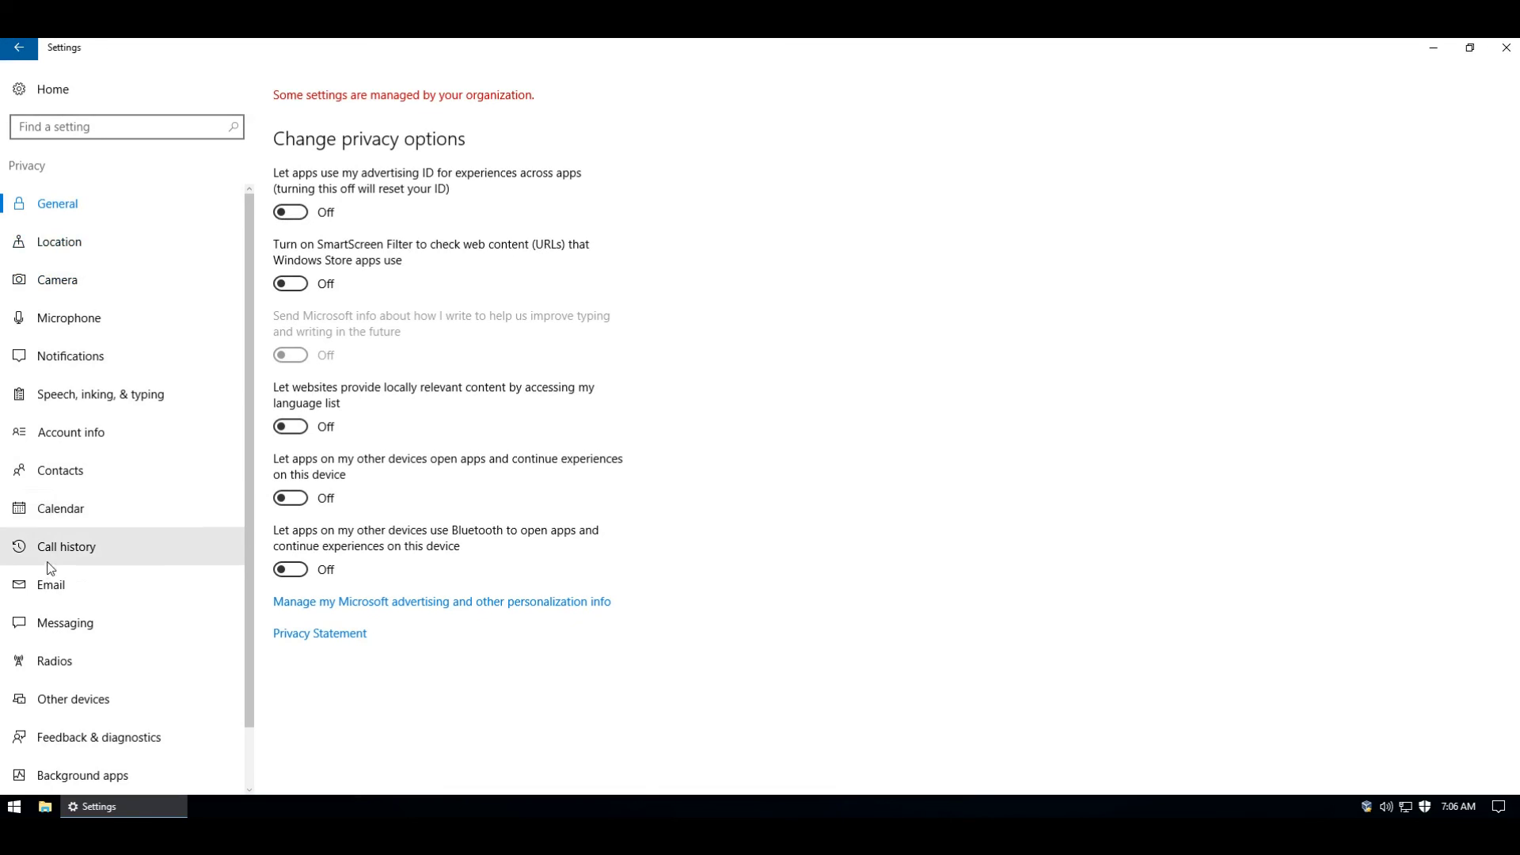
pyautogui.scroll(-1, 66, 695)
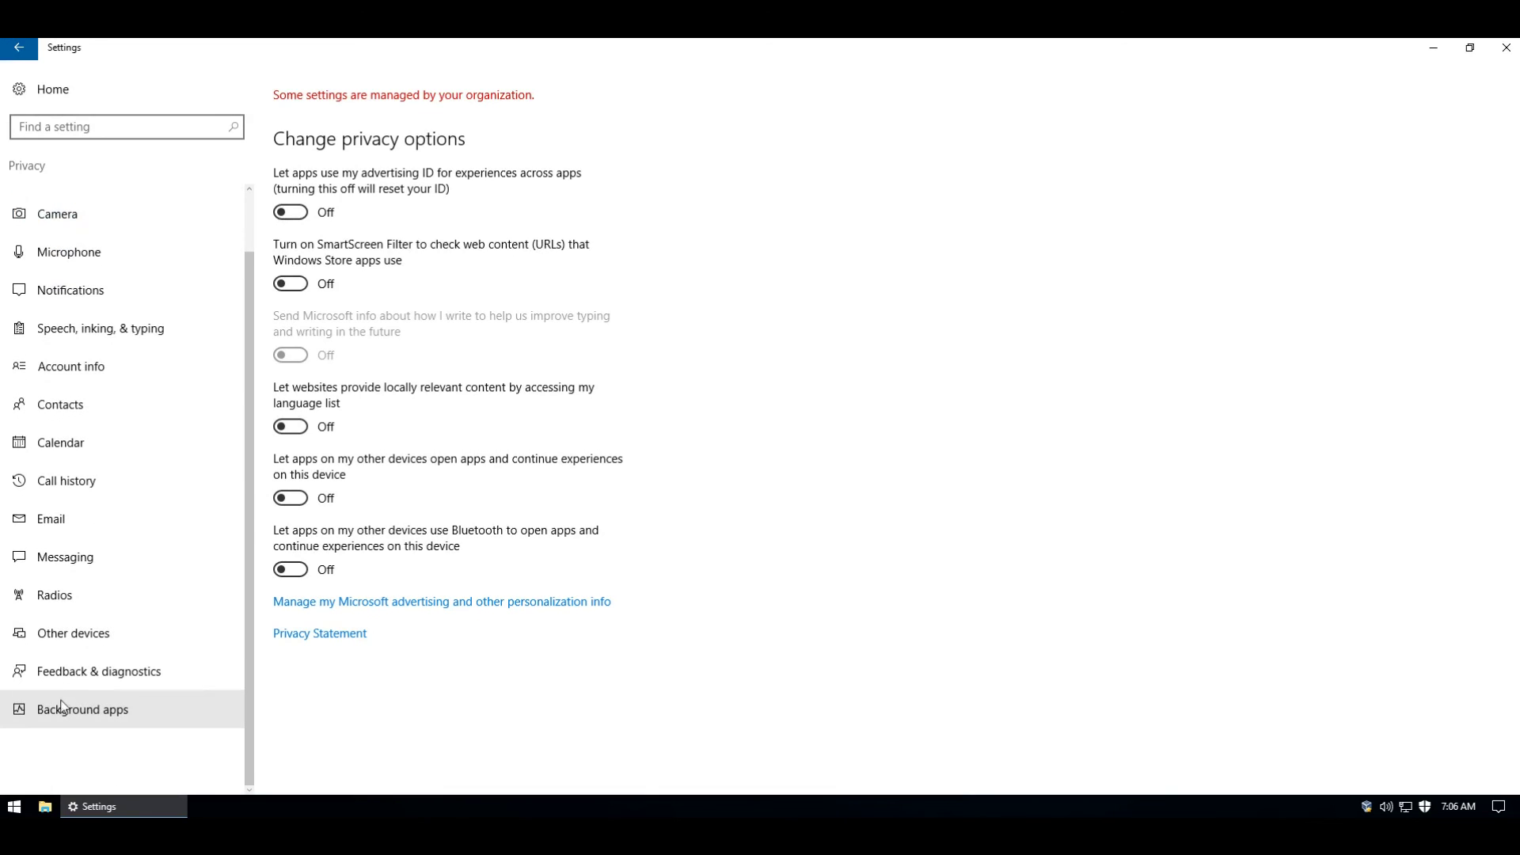
pyautogui.click(58, 710)
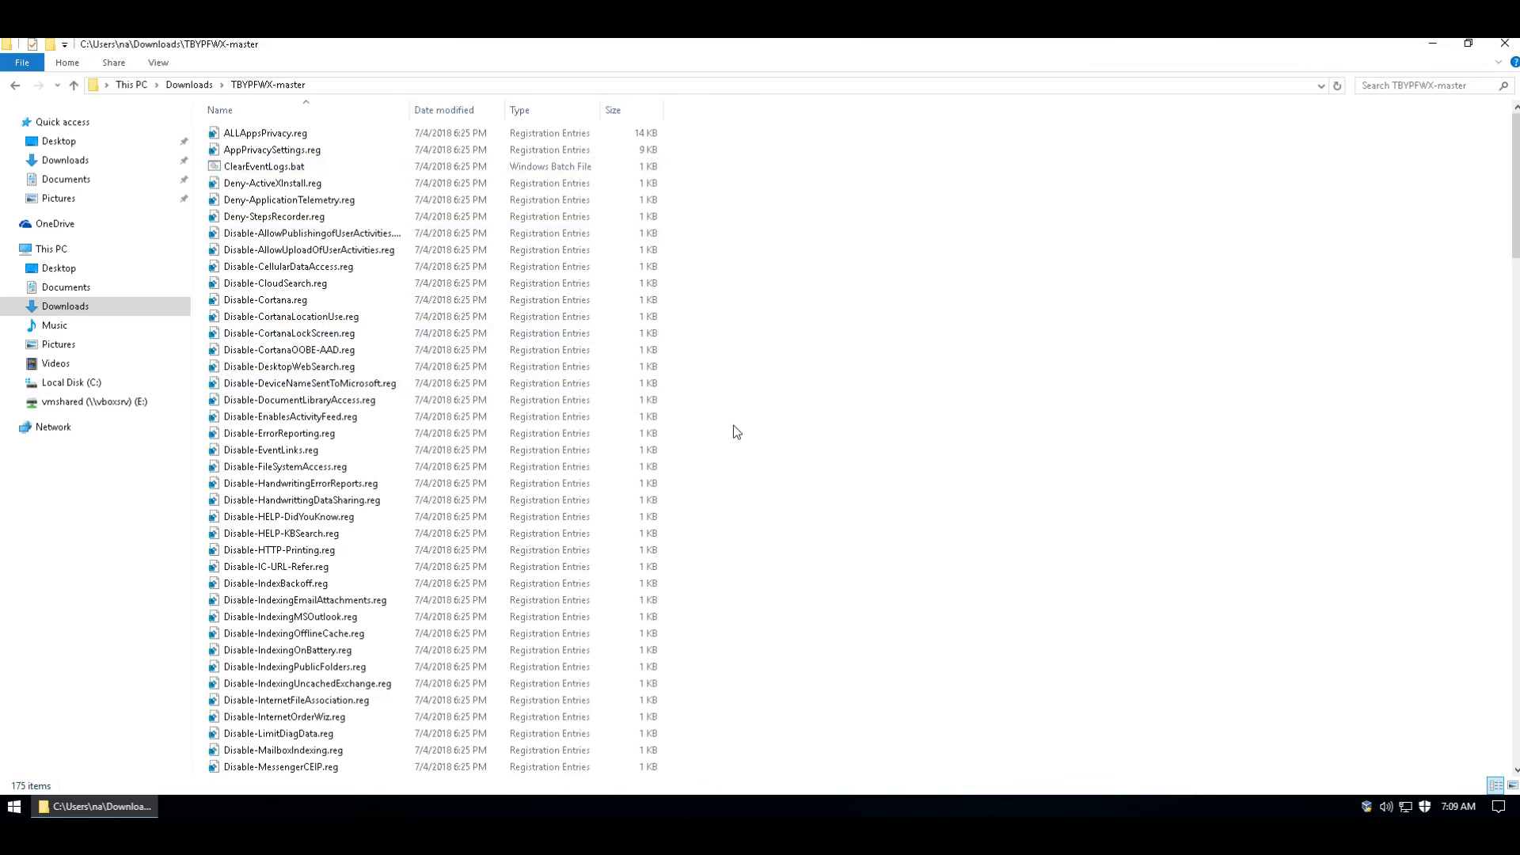
# Look through the registry files in the TBYPFWX-master folder, from the privacy patches to the numbered V-63 STIG entries.
pyautogui.scroll(-11, 733, 431)
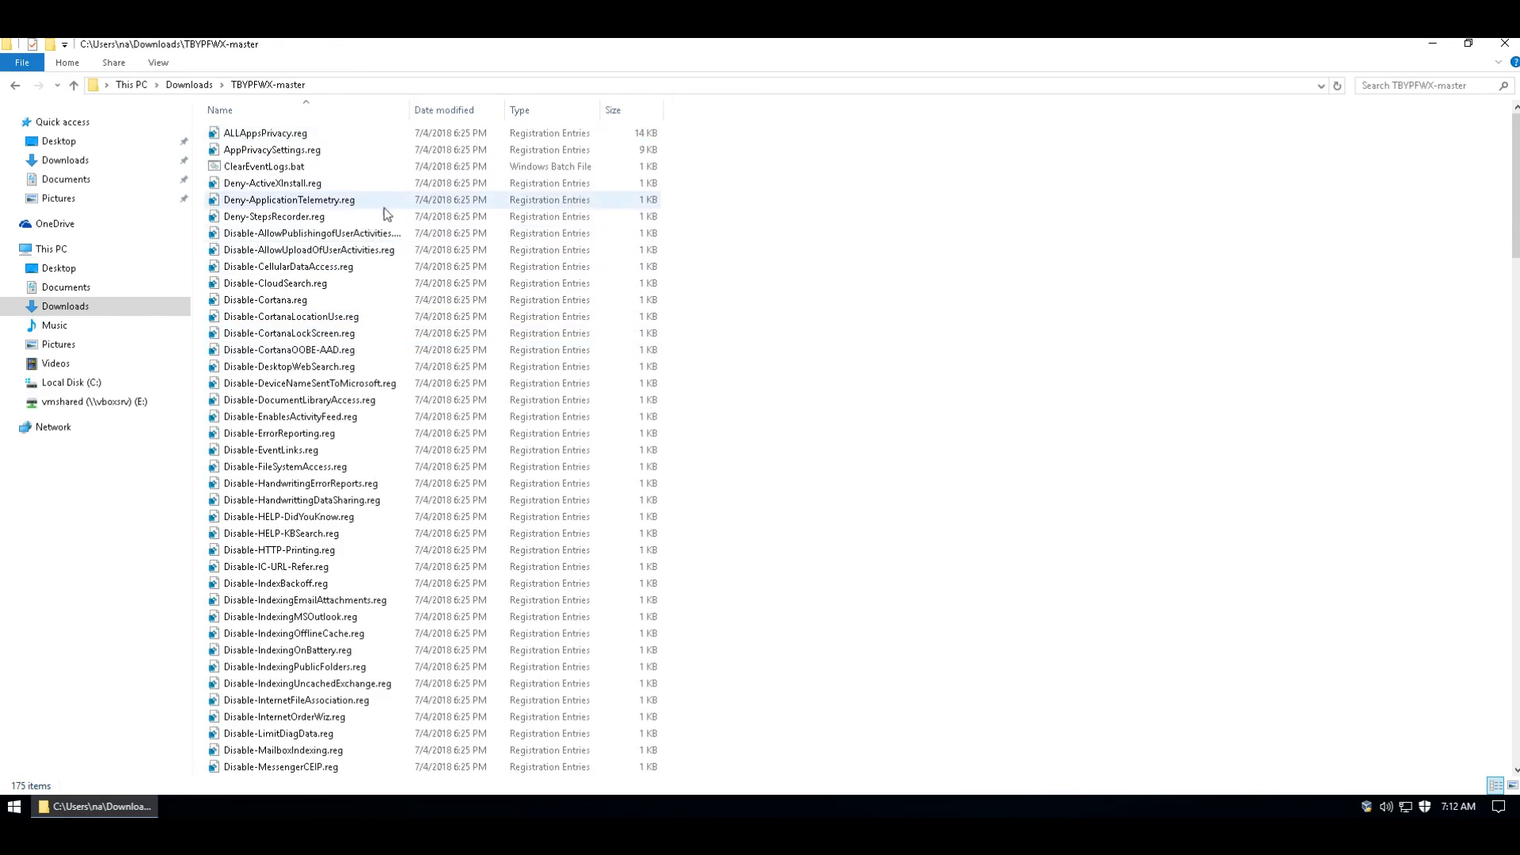
pyautogui.scroll(-4, 337, 386)
pyautogui.scroll(-16, 337, 386)
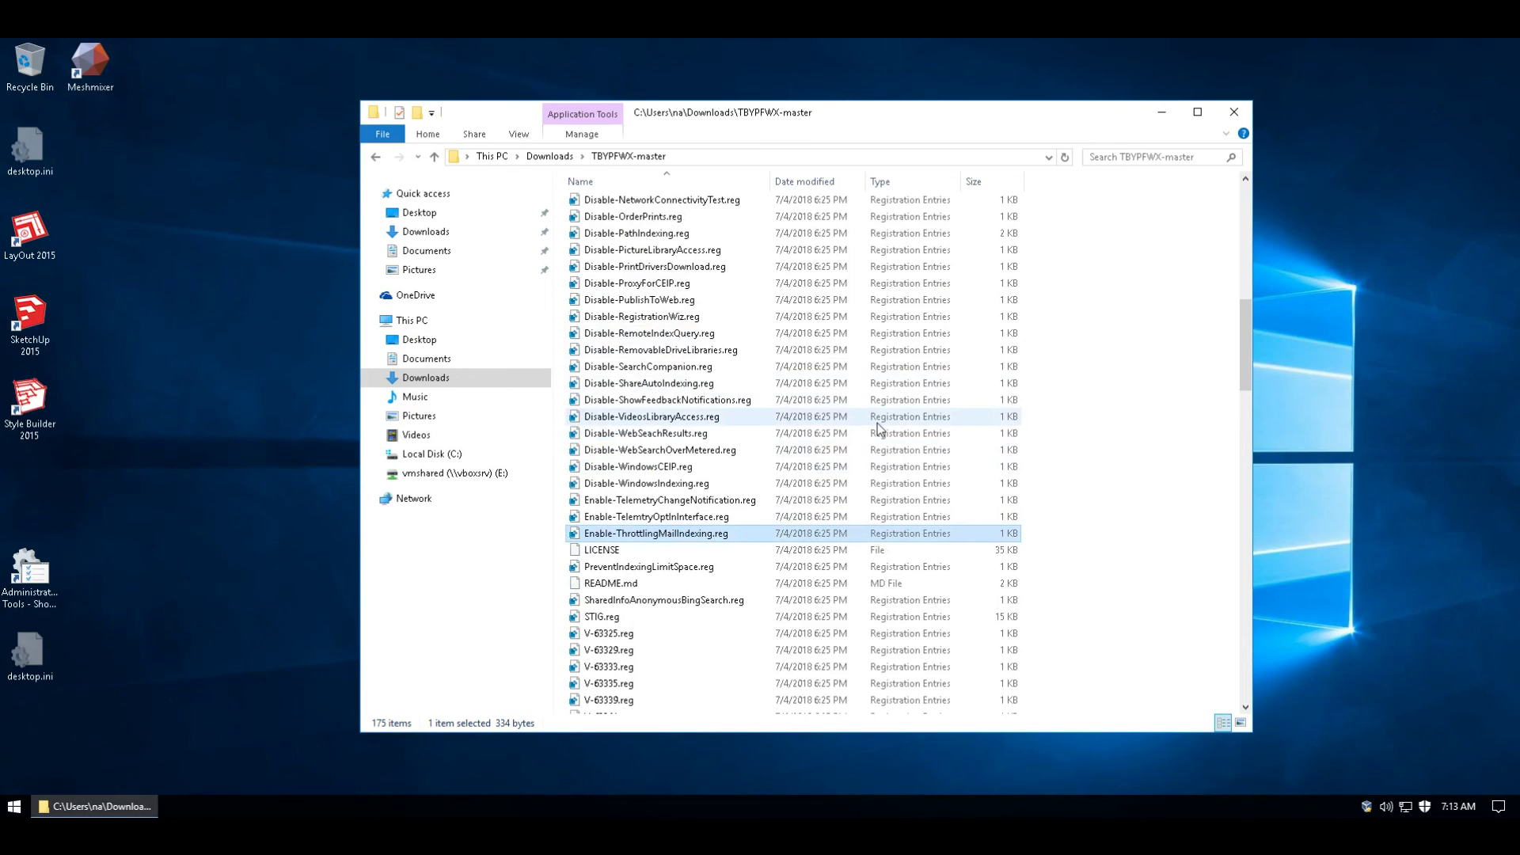
pyautogui.scroll(-5, 873, 458)
pyautogui.scroll(-13, 873, 458)
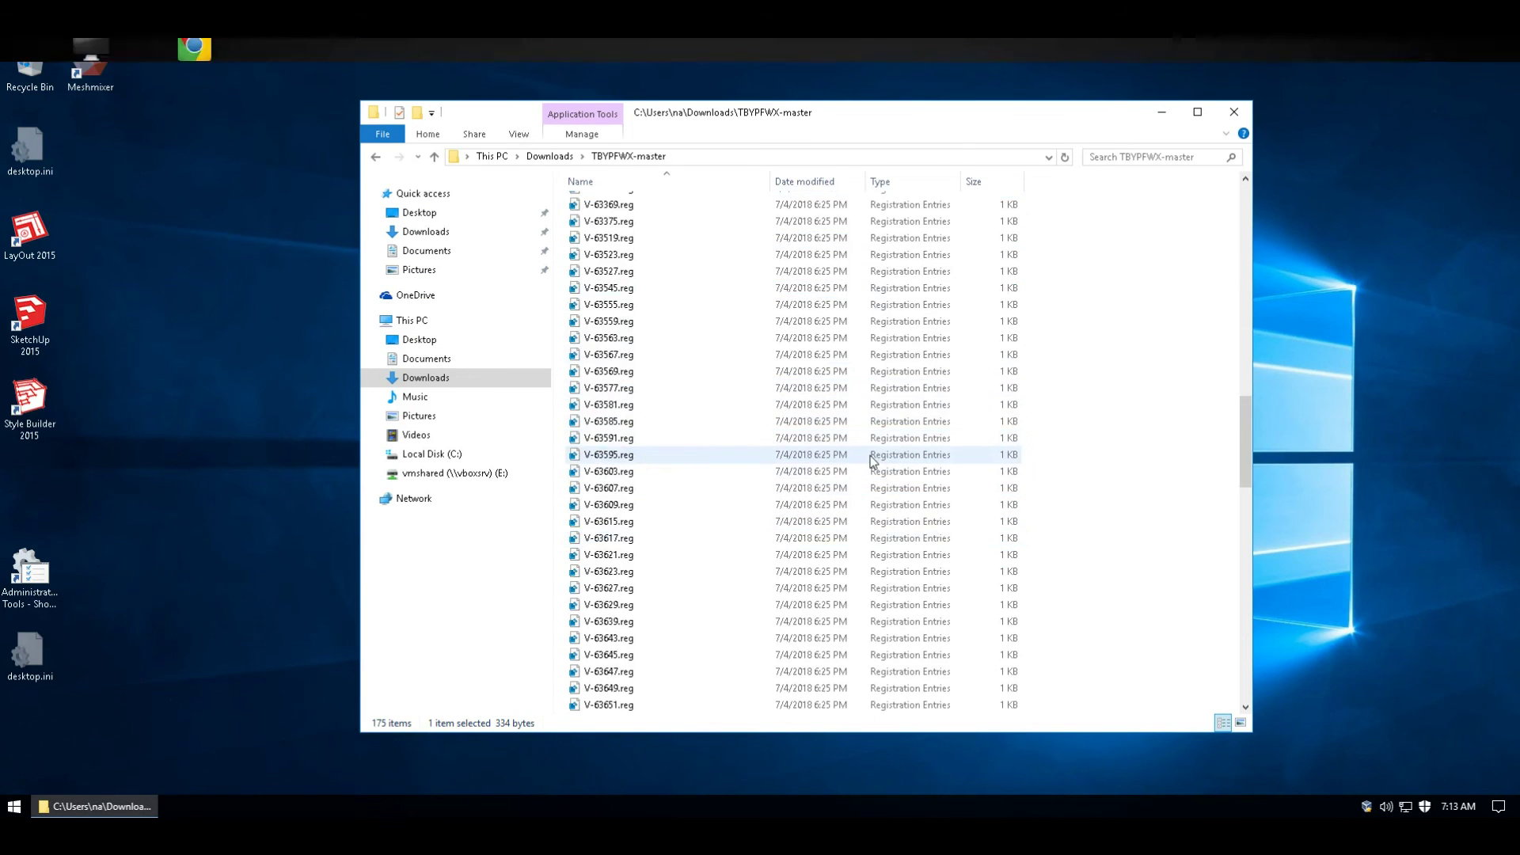
pyautogui.scroll(-15, 862, 513)
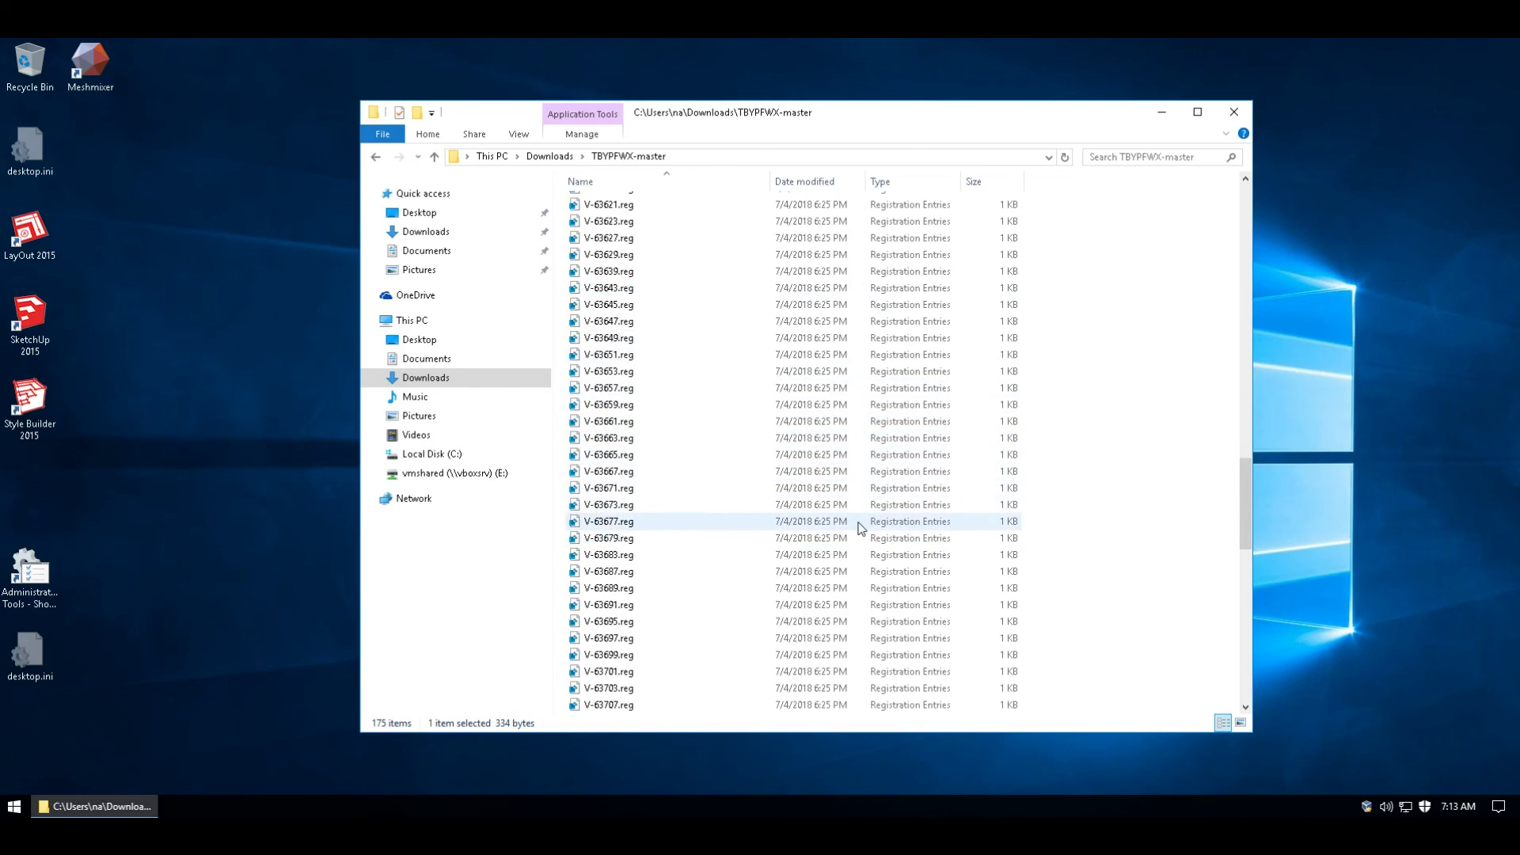